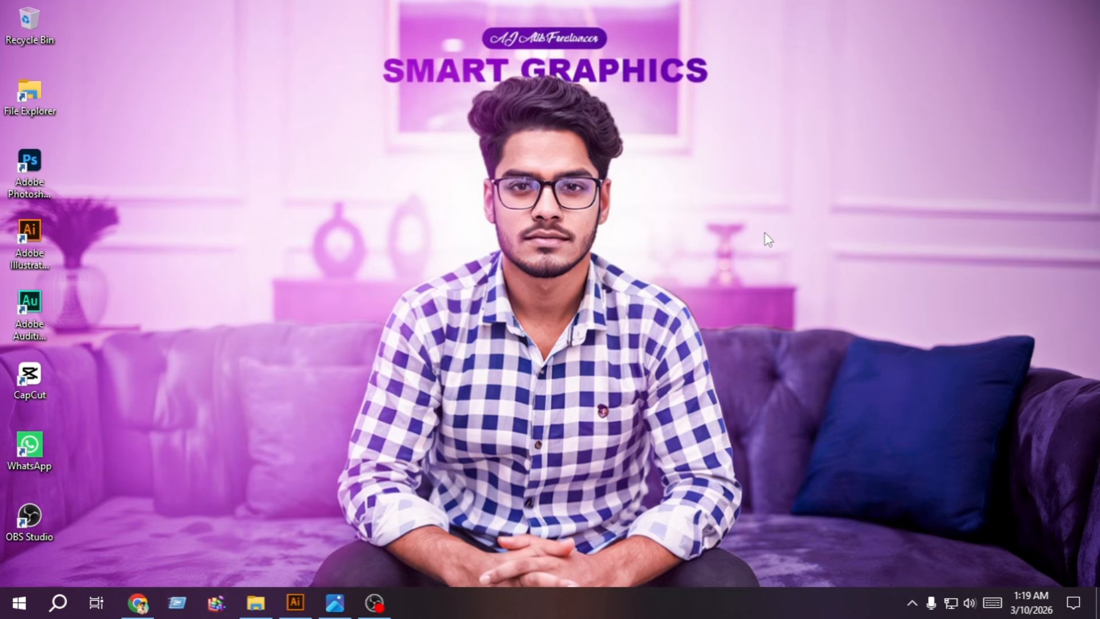
# Step: Switch to Illustrator and create a new 3000 x 3000 px portrait document in RGB color mode
pyautogui.click(295, 601)
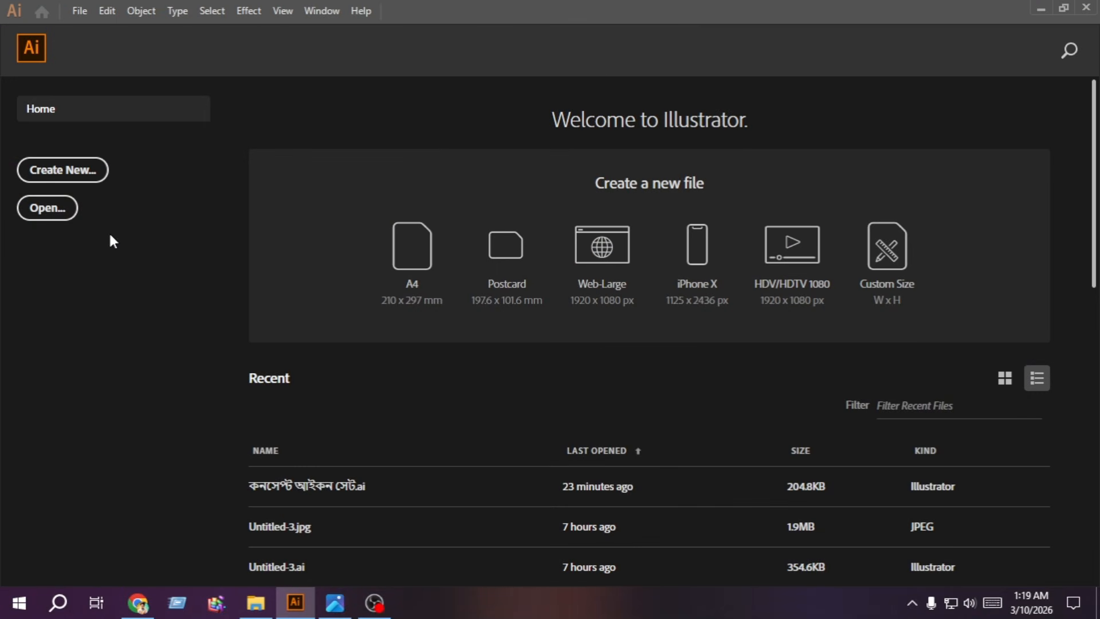
pyautogui.click(86, 169)
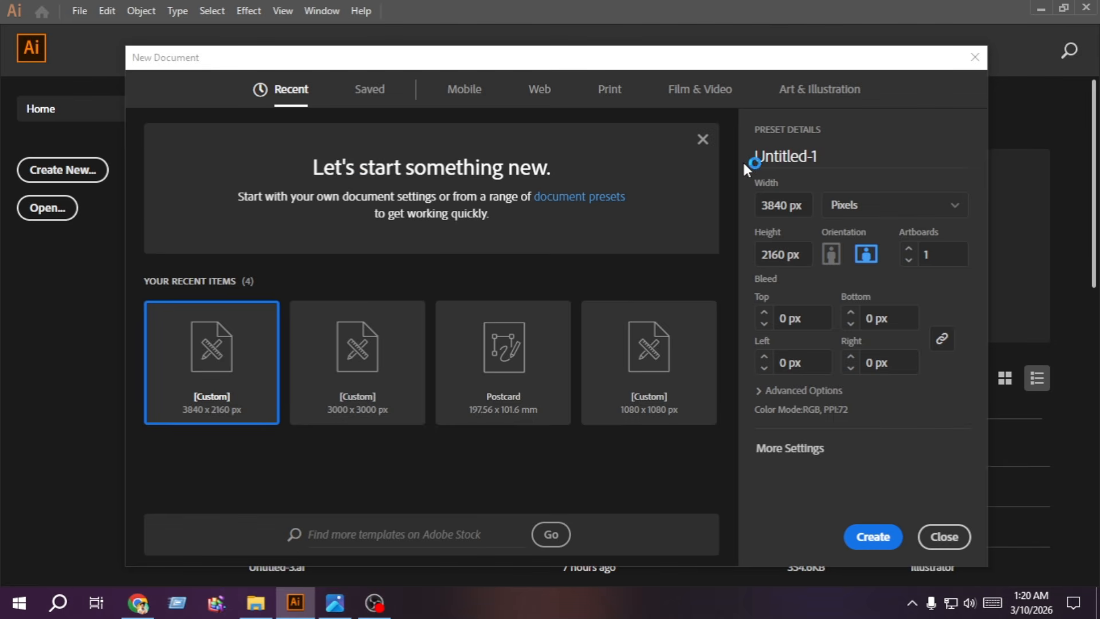
pyautogui.click(401, 366)
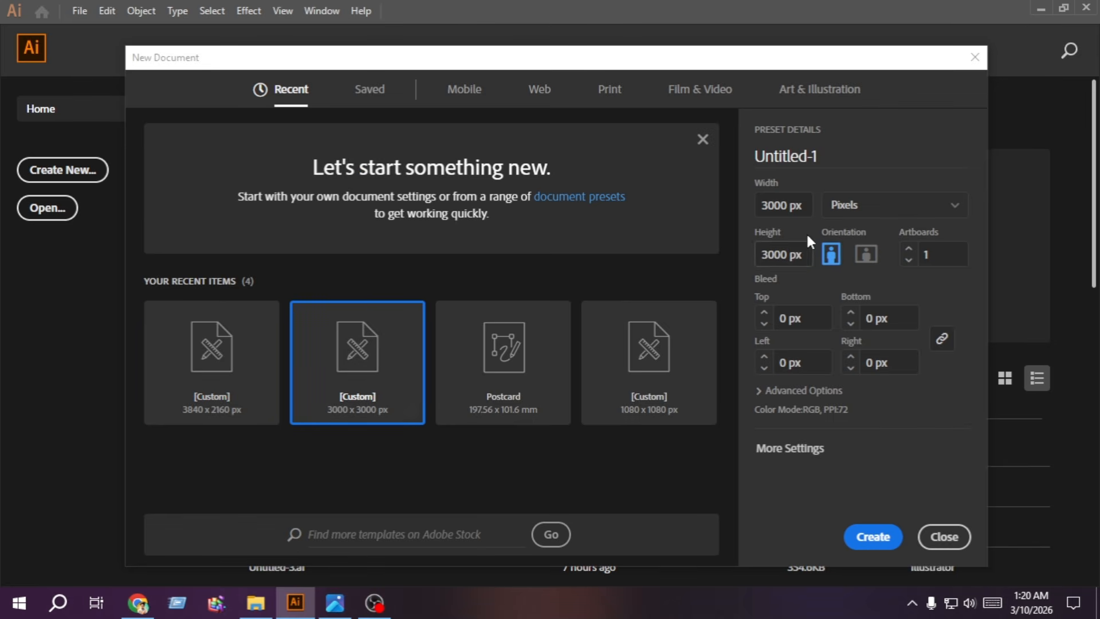
pyautogui.click(806, 449)
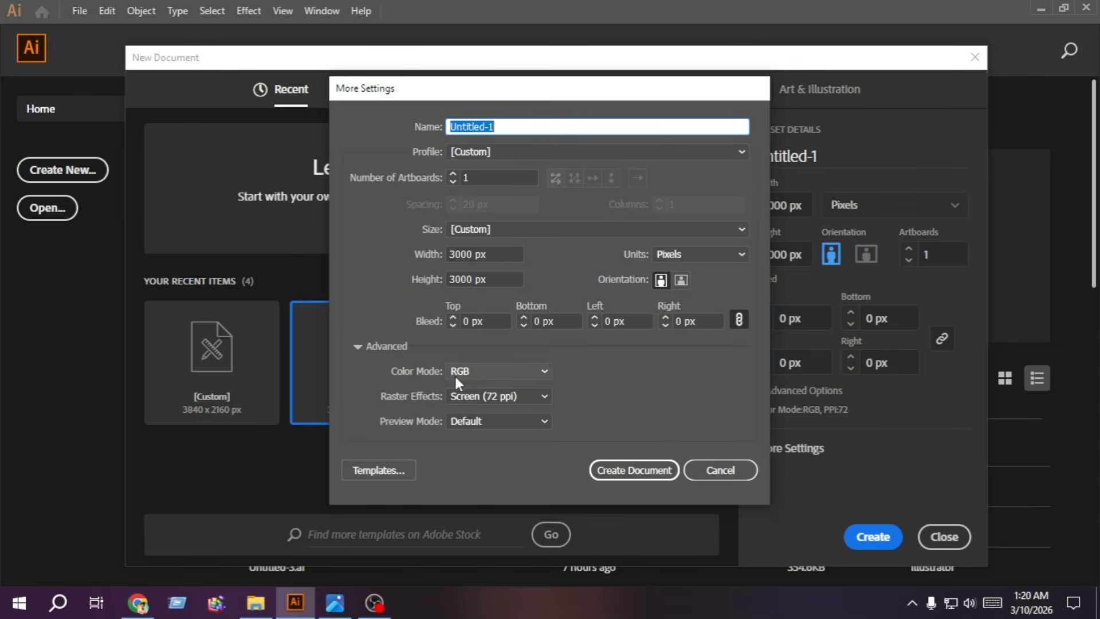
pyautogui.click(732, 473)
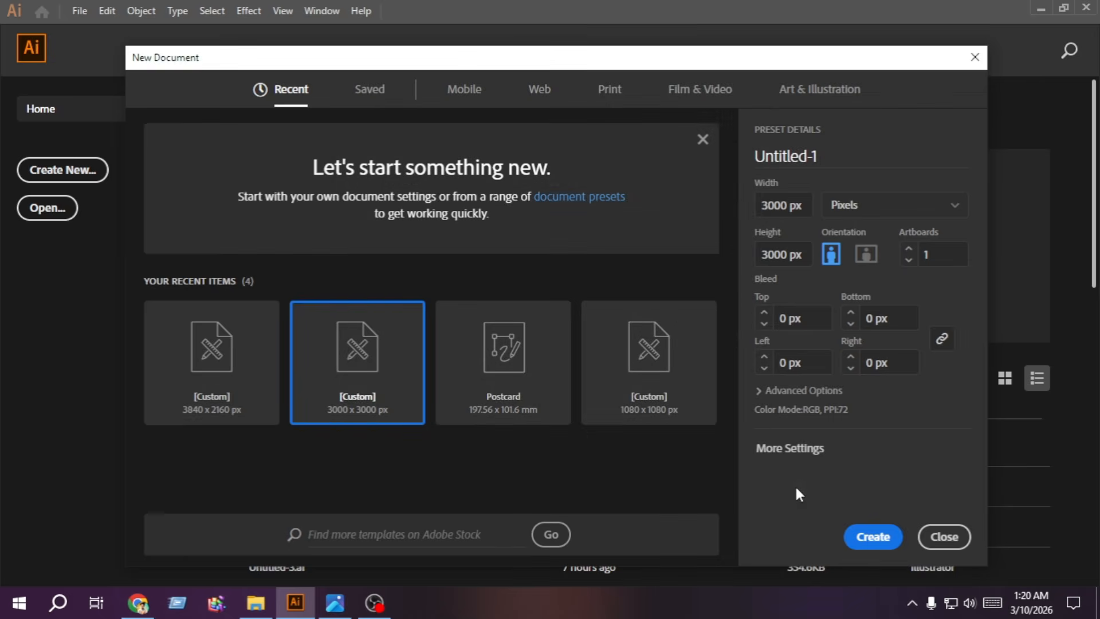
pyautogui.click(872, 536)
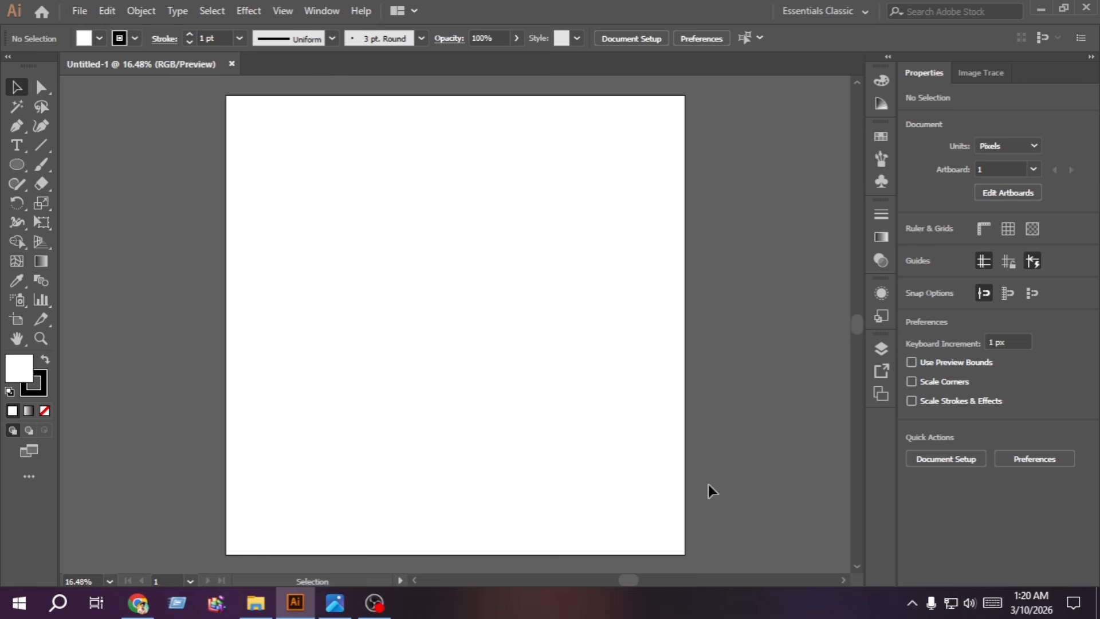
# Step: Draw an open curved path about 207 px wide and 656 px high with the Pen tool, bending outward toward the upper left
pyautogui.hotkey('ctrl', '+')
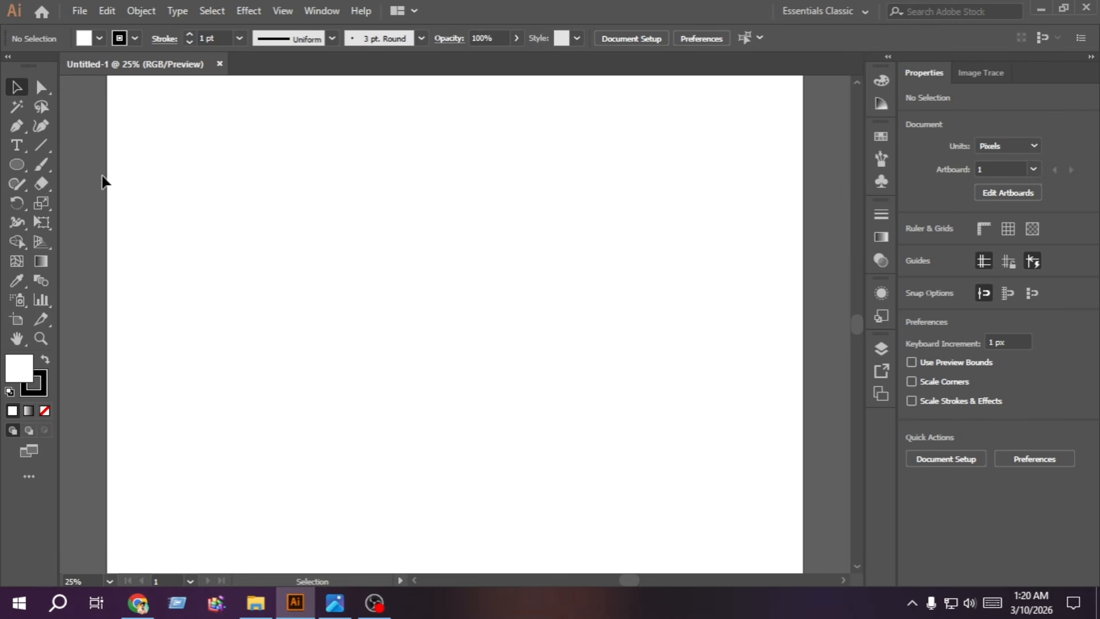
pyautogui.click(17, 125)
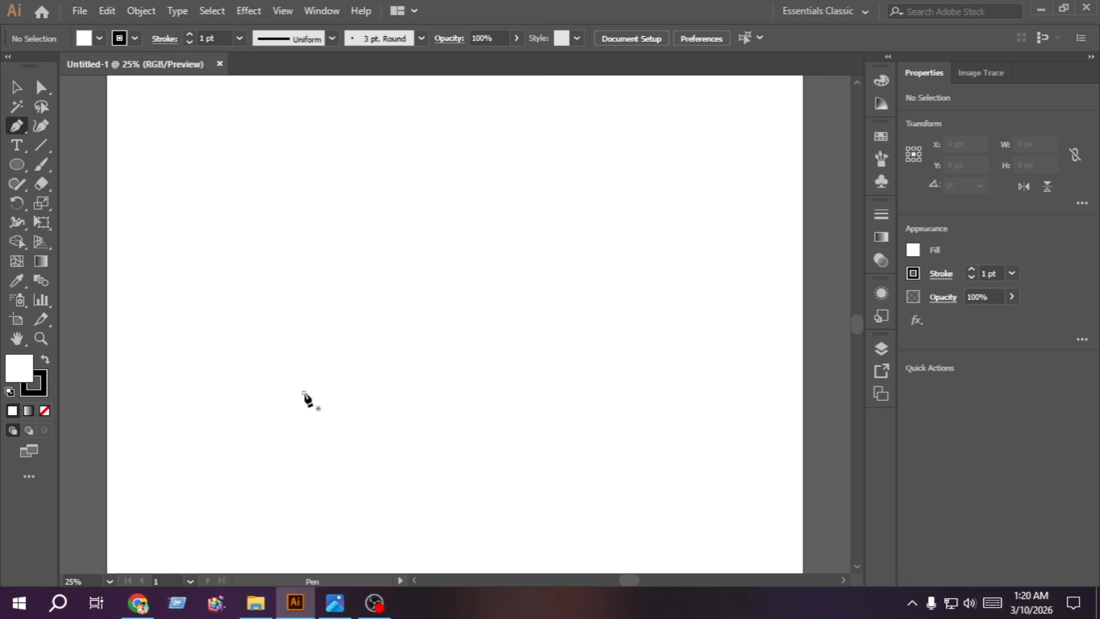
pyautogui.click(303, 392)
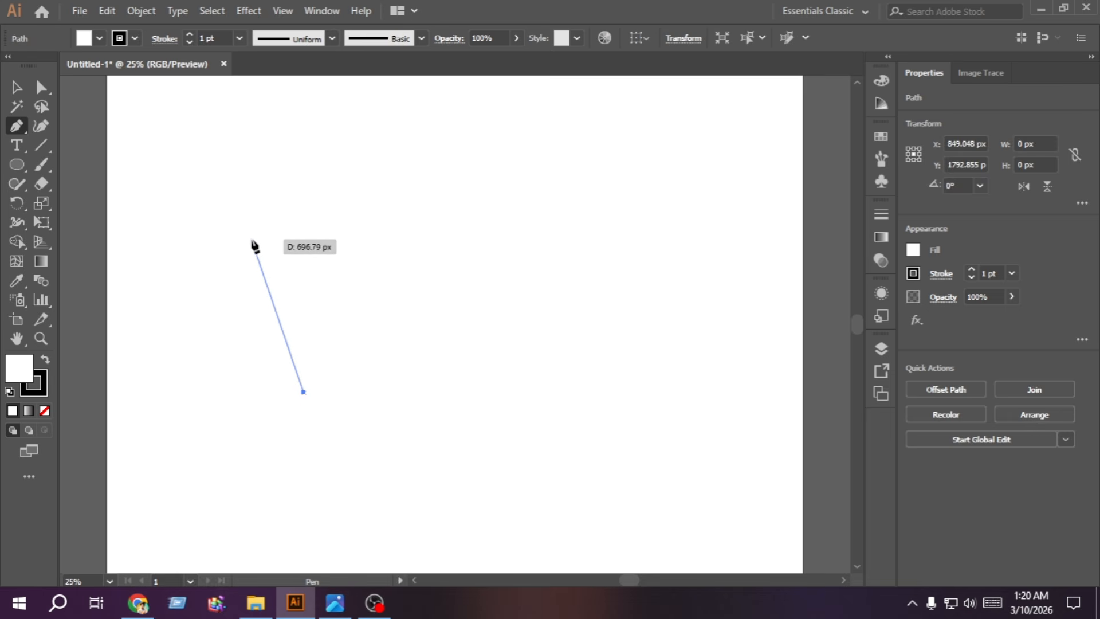
pyautogui.moveTo(257, 240); pyautogui.dragTo(199, 204)
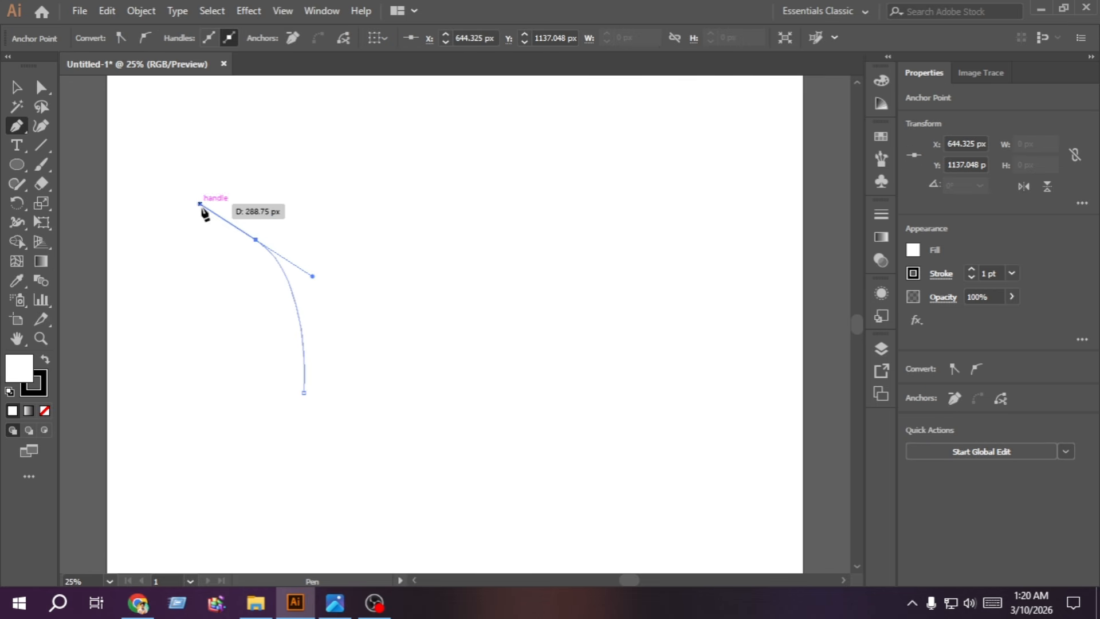
pyautogui.click(24, 90)
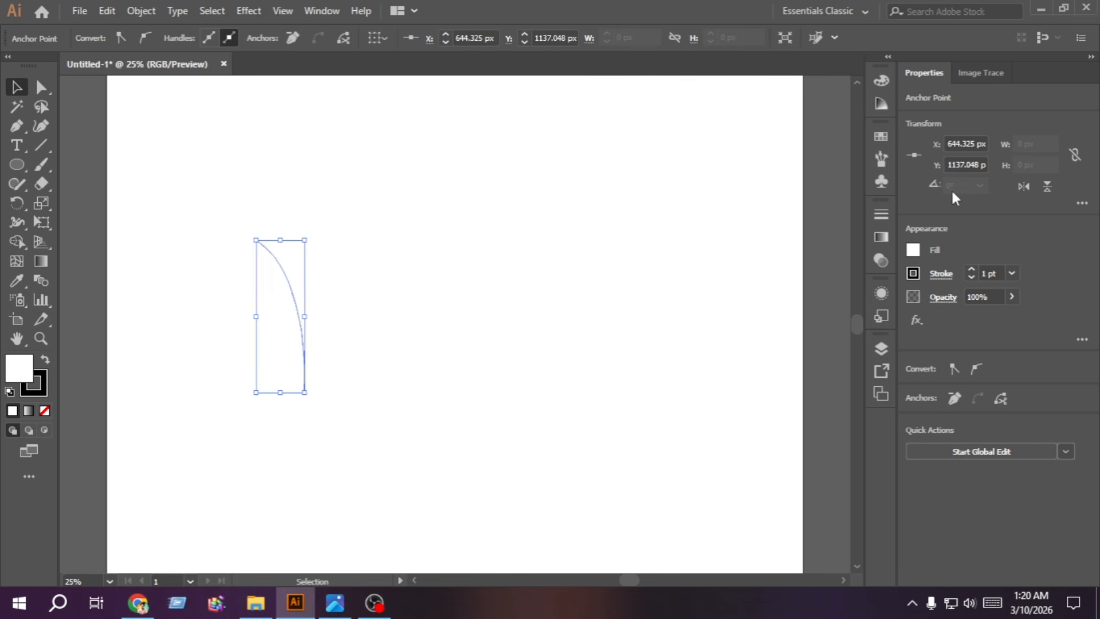
# Step: Set the curved path's fill to None
pyautogui.click(913, 250)
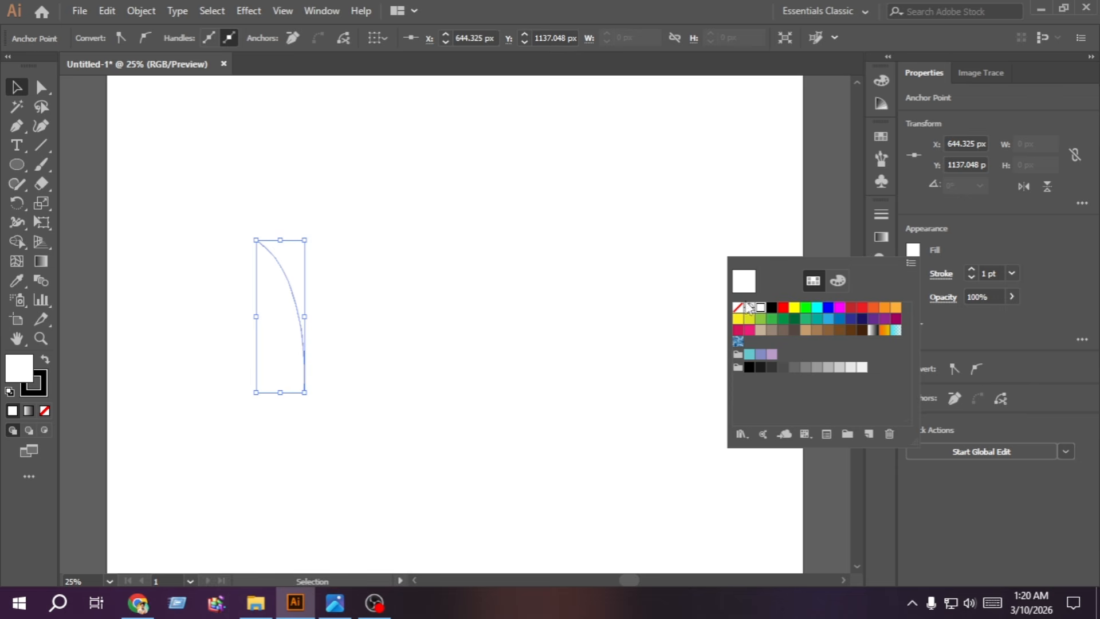
pyautogui.click(738, 308)
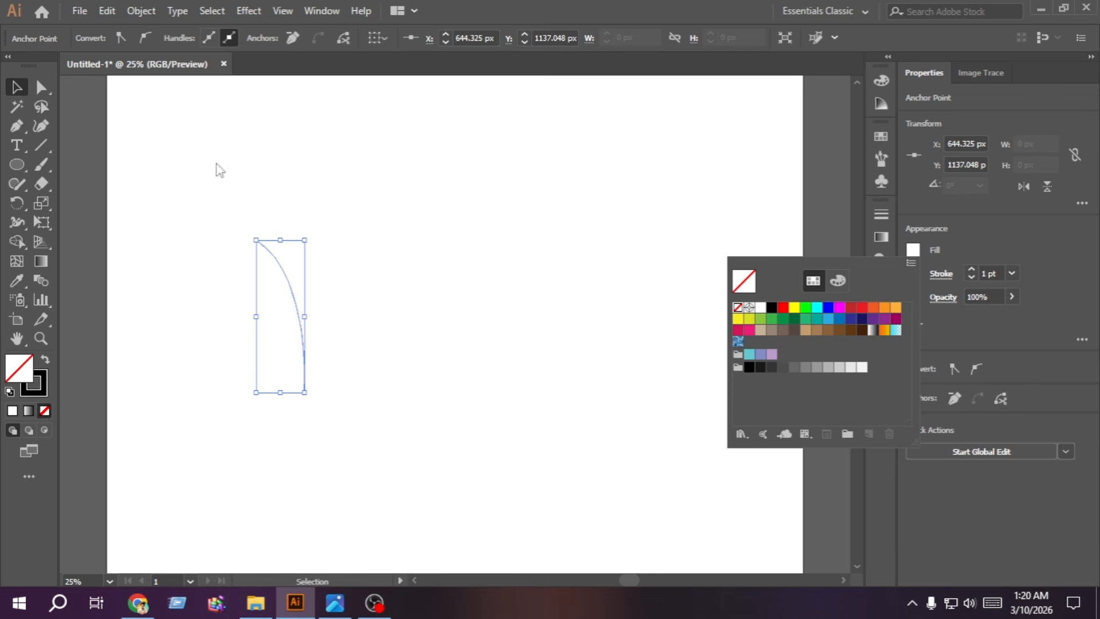
pyautogui.click(16, 91)
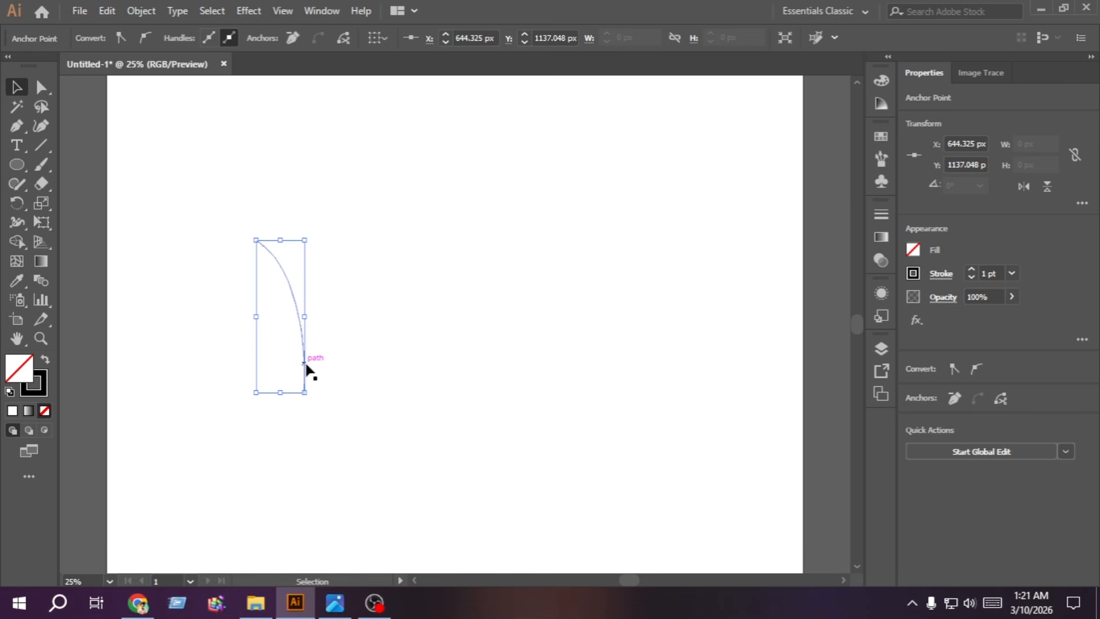
# Step: Make a copy of the curve reflected about the vertical axis and move it to the right of the original
pyautogui.rightClick(307, 368)
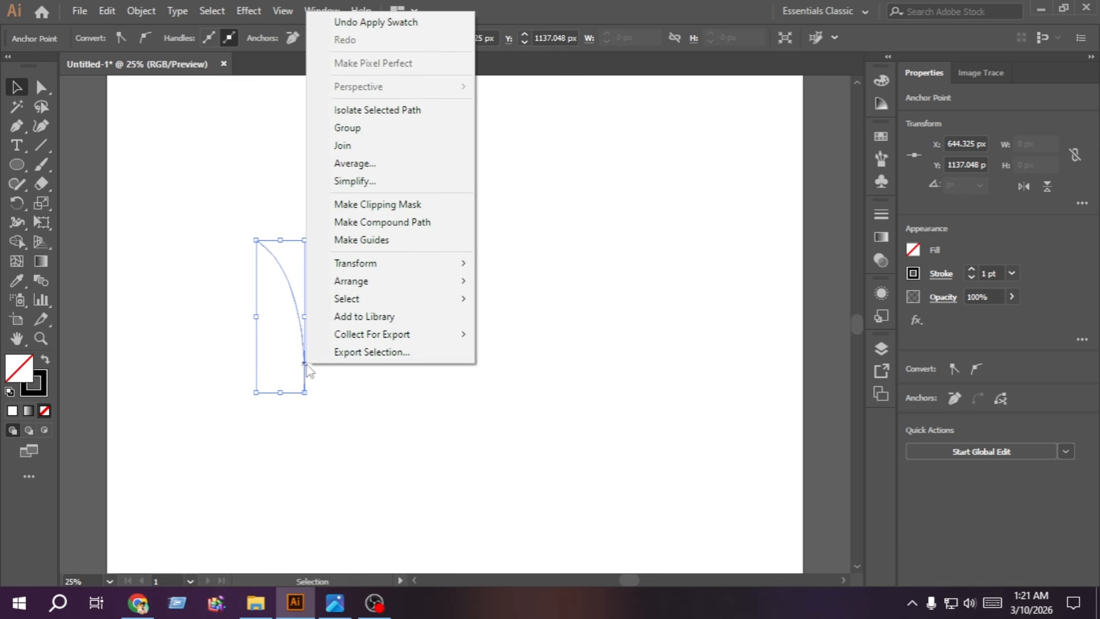
pyautogui.moveTo(404, 270)
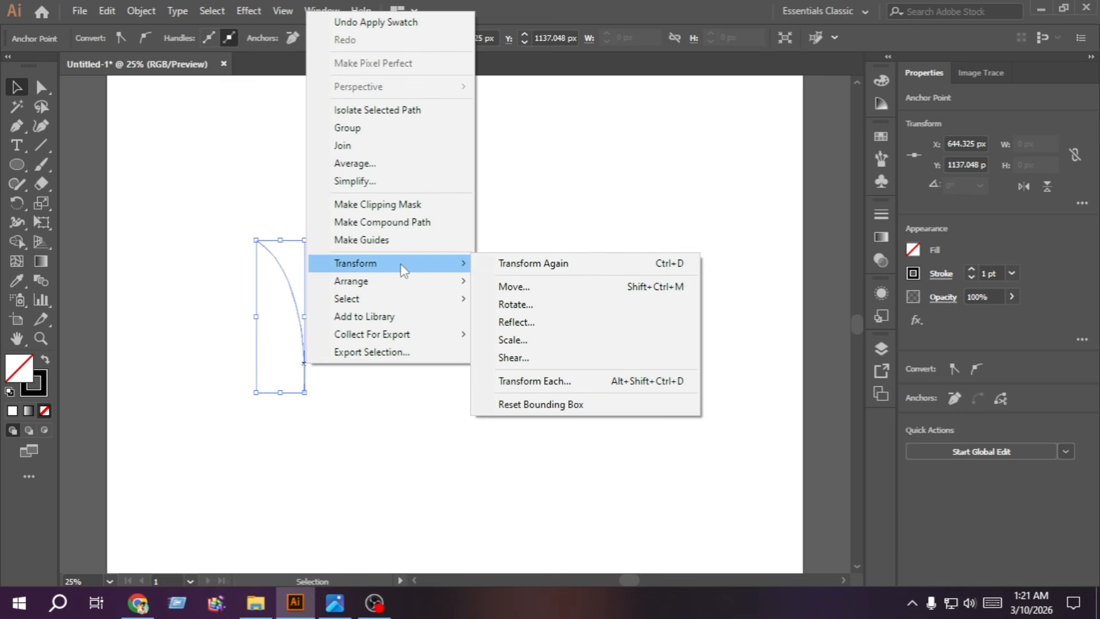
pyautogui.click(549, 322)
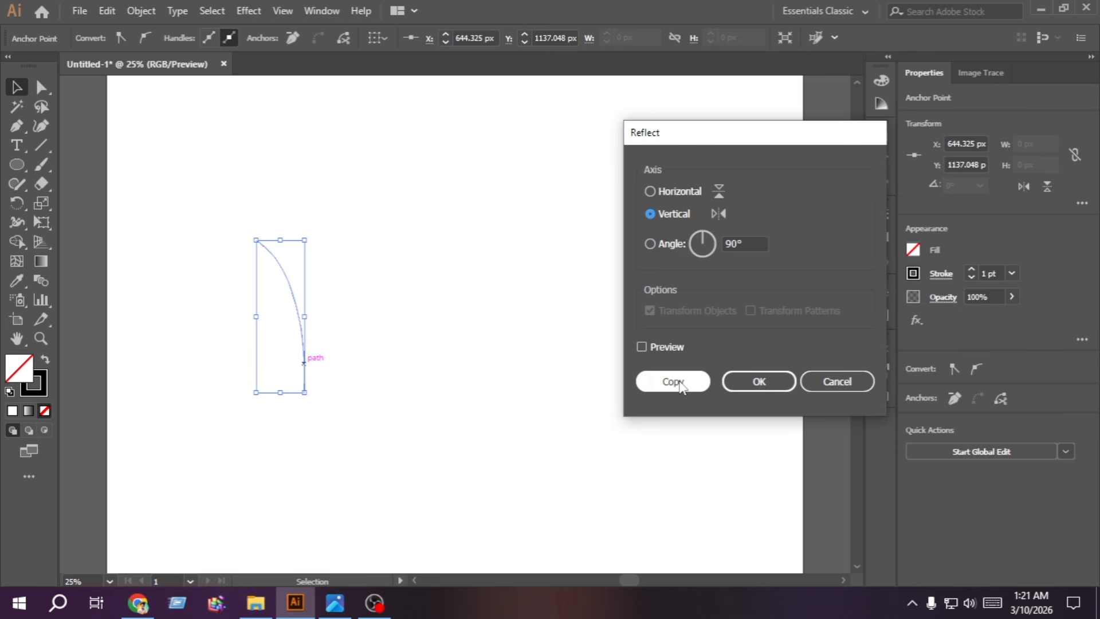
pyautogui.click(676, 382)
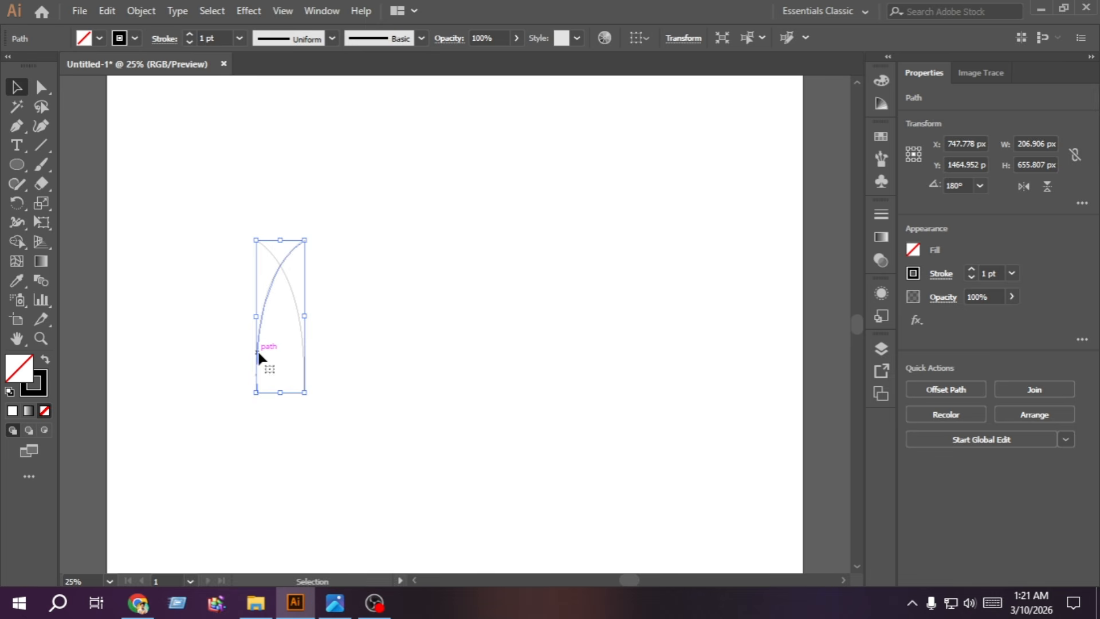
pyautogui.moveTo(259, 351); pyautogui.dragTo(355, 349)
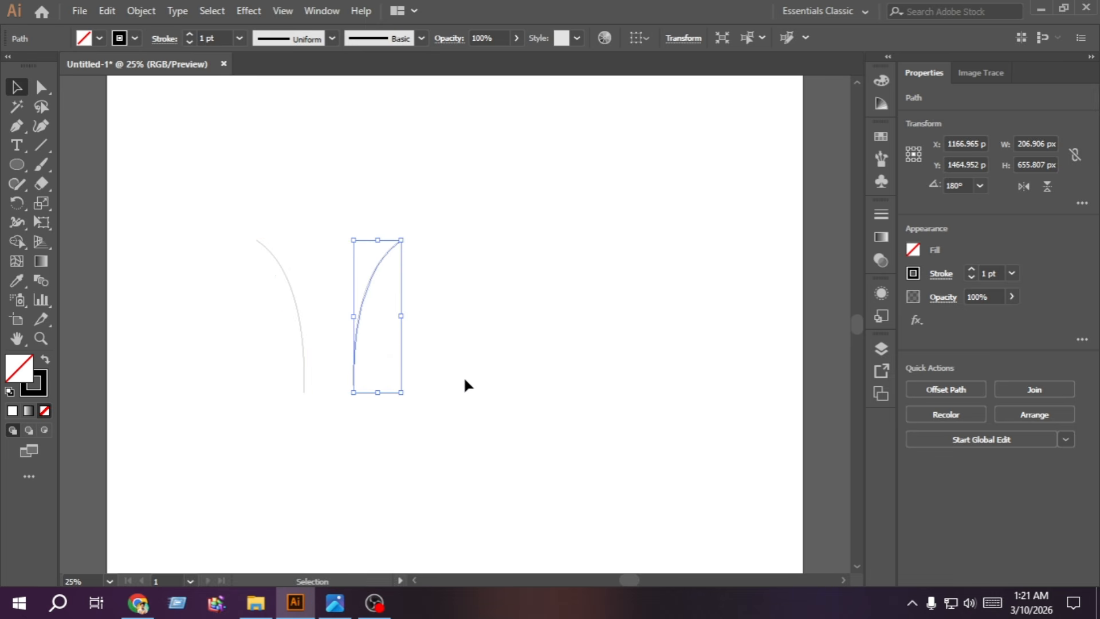
# Step: Stretch both curves downward to a height of about 756 px and group them
pyautogui.click(457, 404)
pyautogui.moveTo(456, 401); pyautogui.dragTo(254, 237)
pyautogui.moveTo(329, 392); pyautogui.dragTo(333, 420)
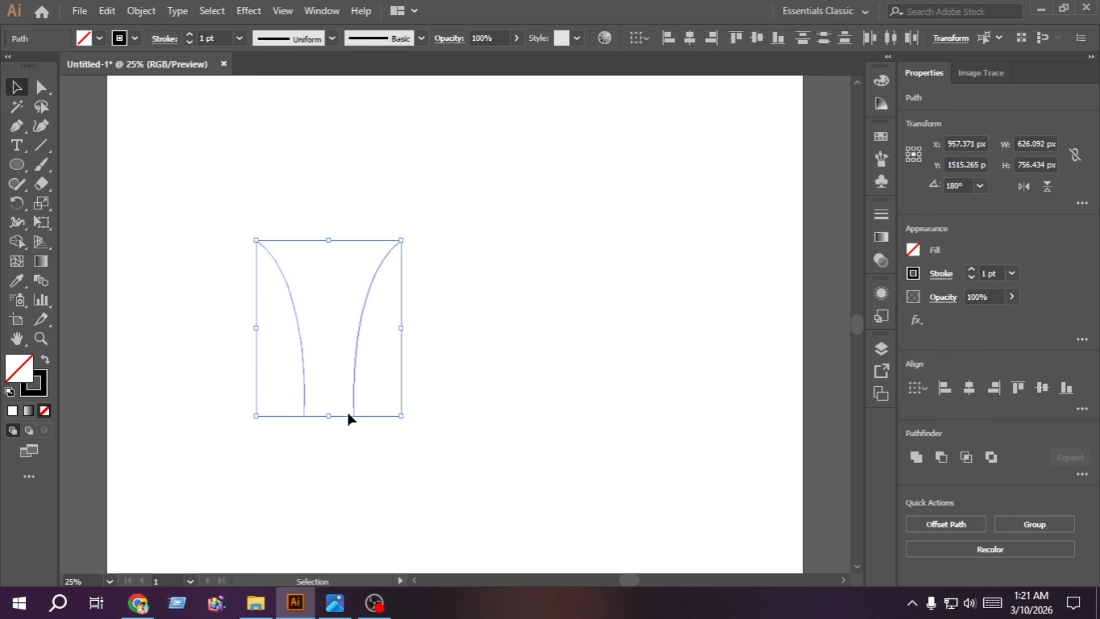
pyautogui.hotkey('ctrl', 'g')
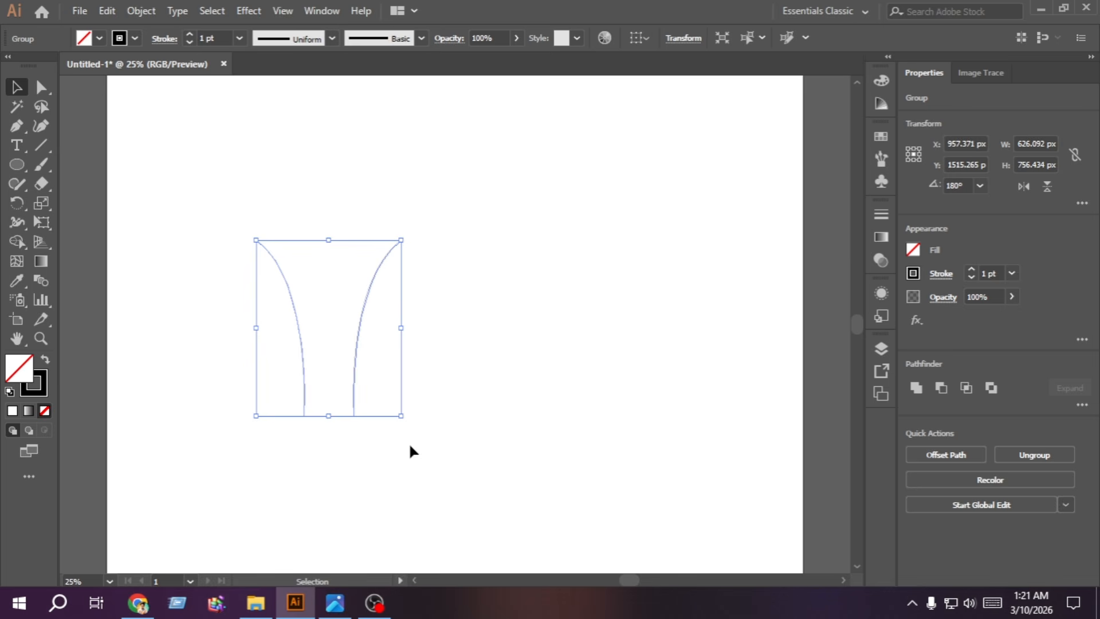
pyautogui.click(414, 452)
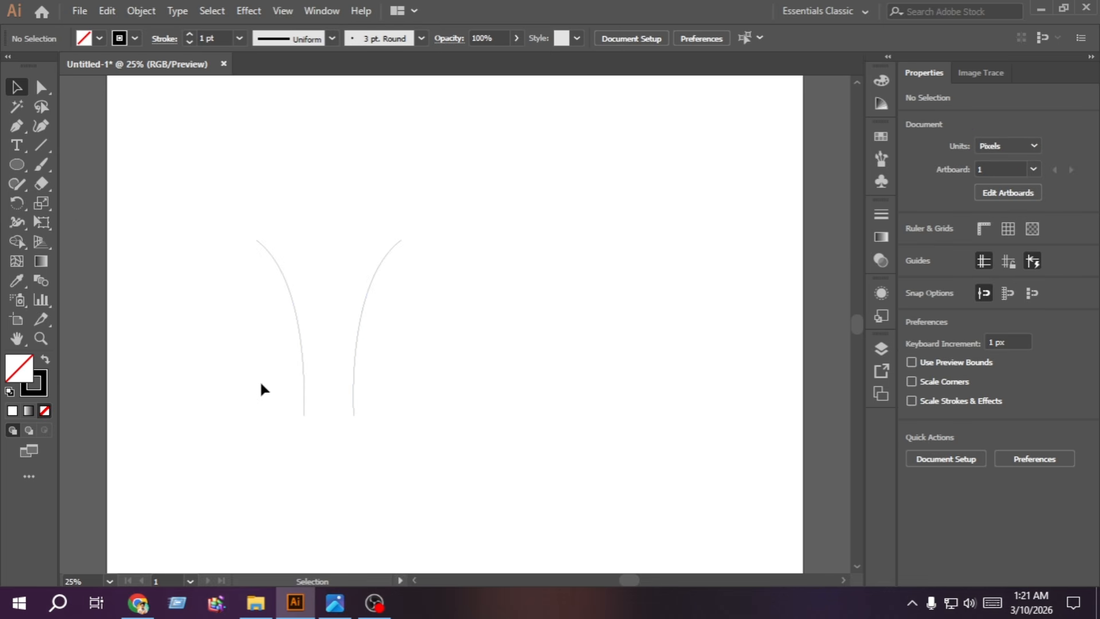
# Step: Draw an ellipse about 708 x 97 px across the curves' upper ends and center it horizontally with the curve group
pyautogui.click(16, 164)
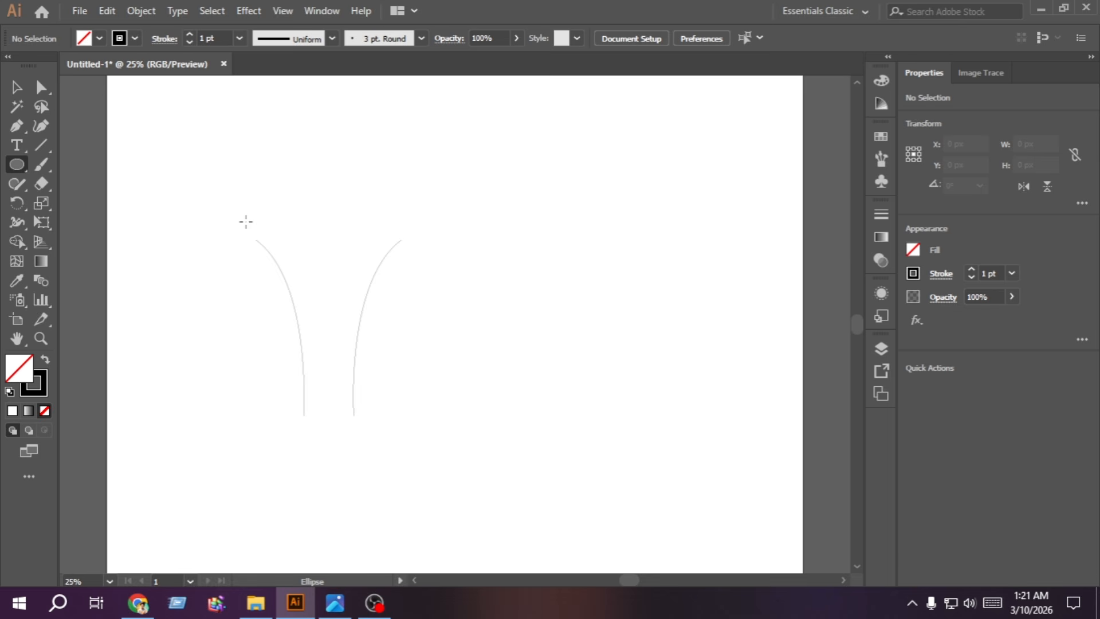
pyautogui.moveTo(246, 221); pyautogui.dragTo(411, 244)
pyautogui.press('v')
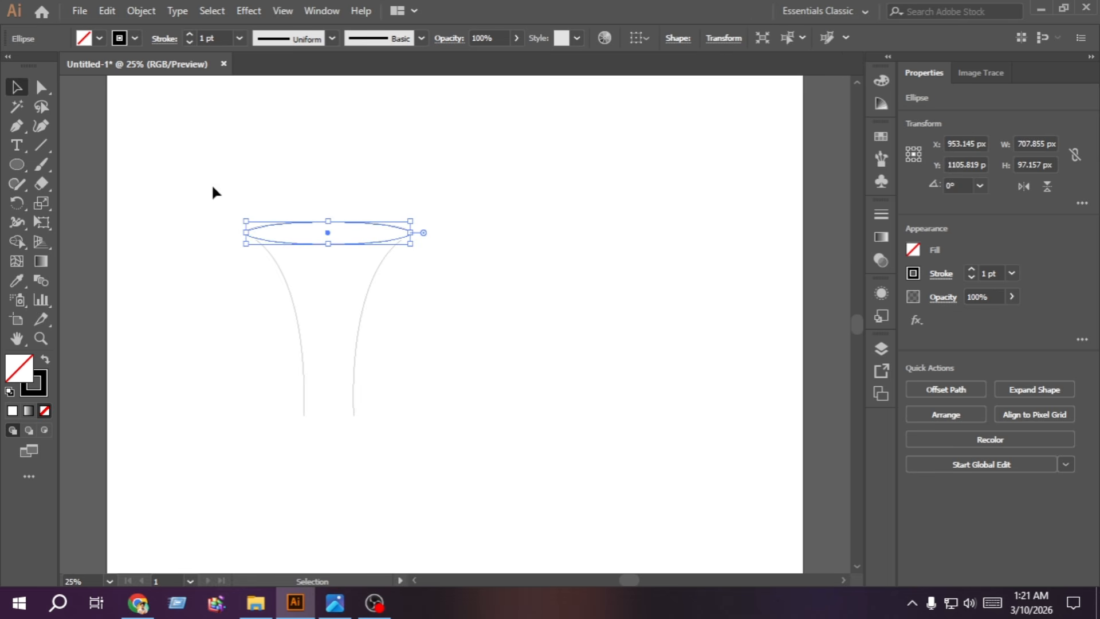
pyautogui.moveTo(413, 356); pyautogui.dragTo(250, 225)
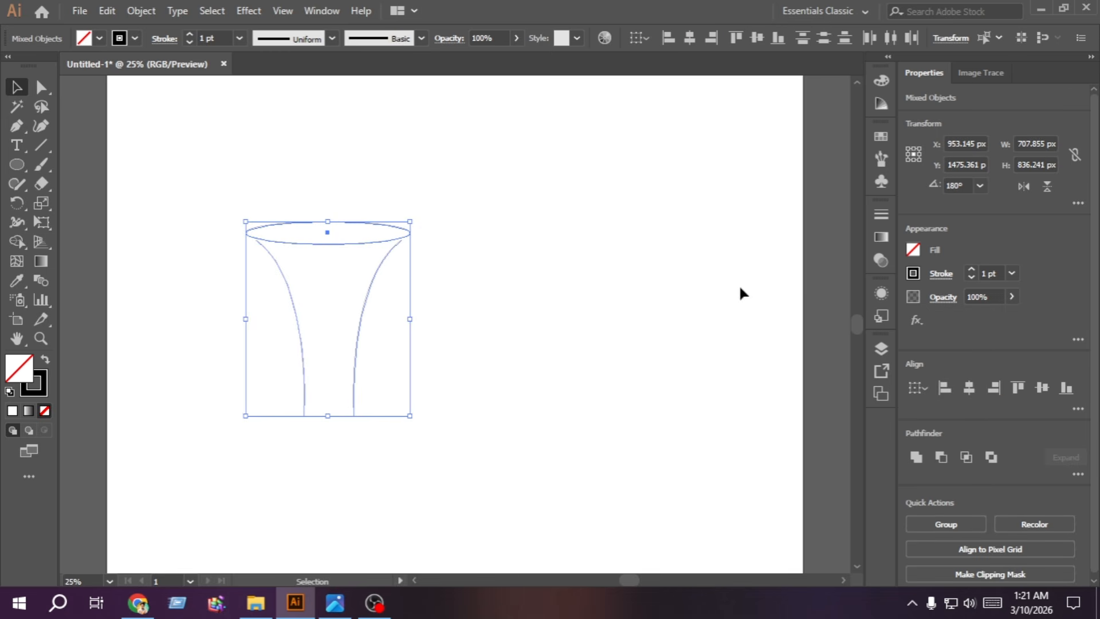
pyautogui.click(969, 389)
pyautogui.click(414, 291)
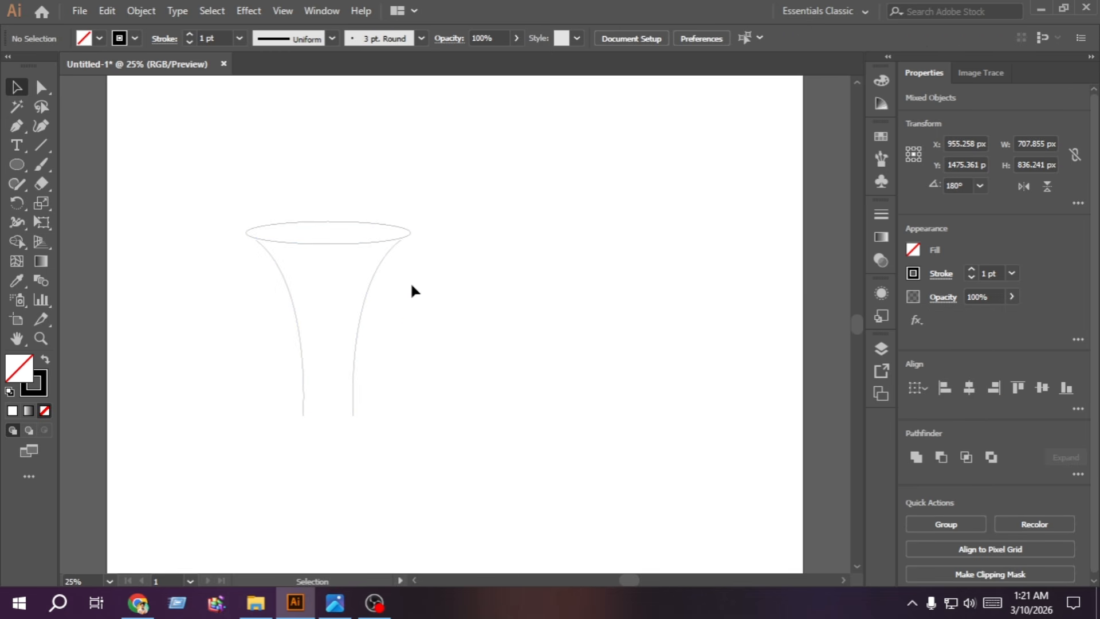
# Step: Nudge the ellipse down about 14 px so that it overlaps the upper ends of the curves
pyautogui.click(337, 242)
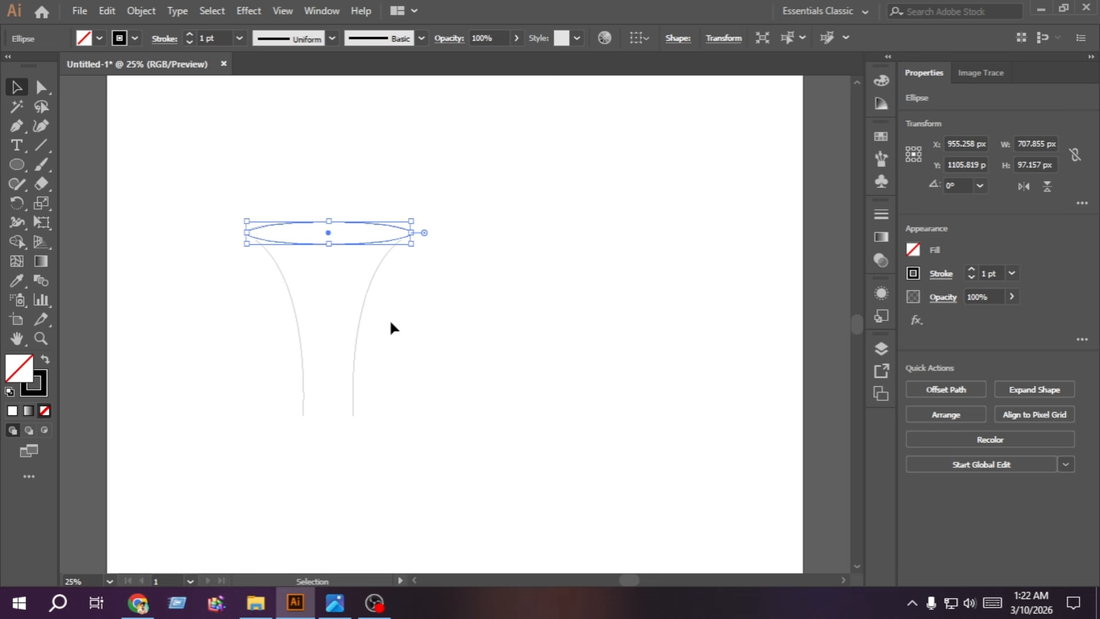
pyautogui.press('Down')
pyautogui.press('Down')
pyautogui.press('Down')
pyautogui.press('Down')
pyautogui.press('Down')
pyautogui.press('Down')
pyautogui.press('Down')
pyautogui.press('Down')
pyautogui.press('Down')
pyautogui.press('Down')
pyautogui.press('Down')
pyautogui.press('Down')
pyautogui.press('Down')
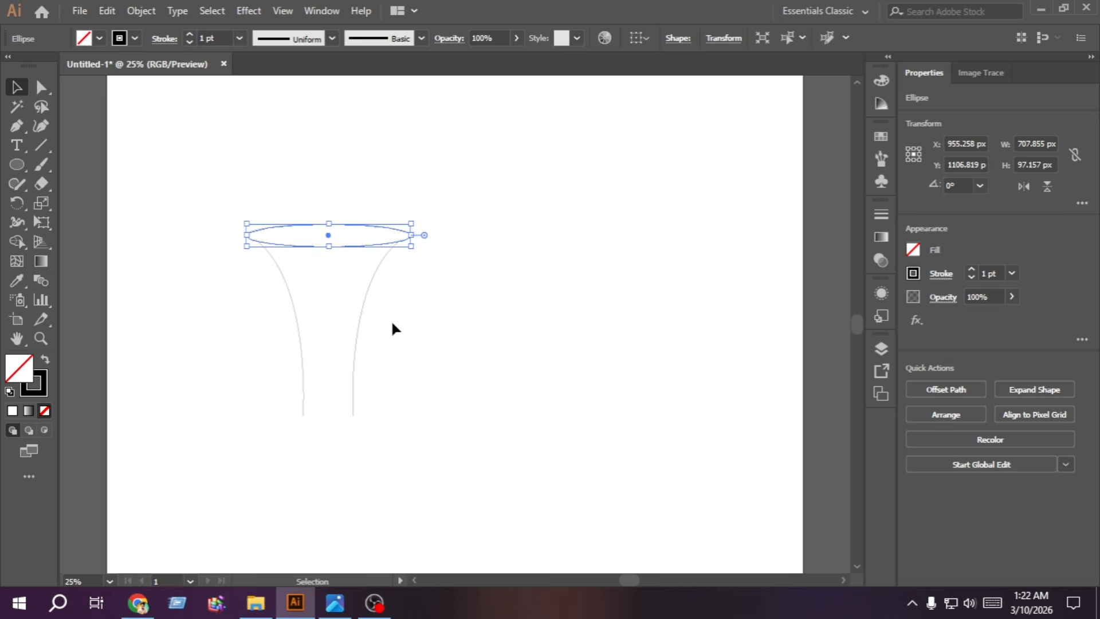
pyautogui.click(393, 328)
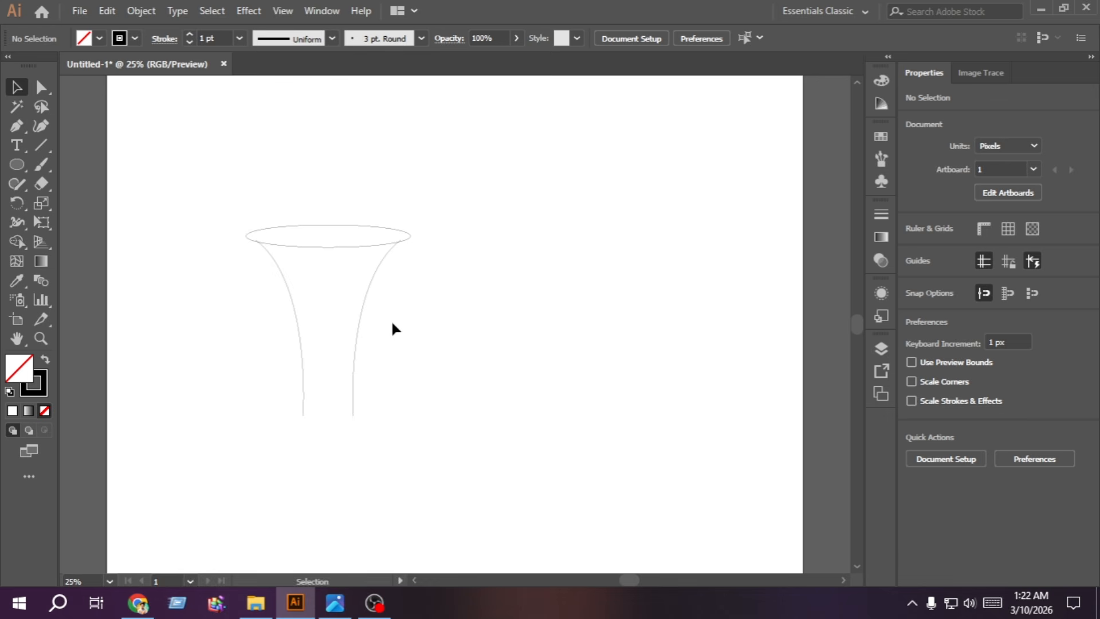
# Step: Connect the lower ends of the two curves with a straight segment using the Pen tool
pyautogui.click(17, 126)
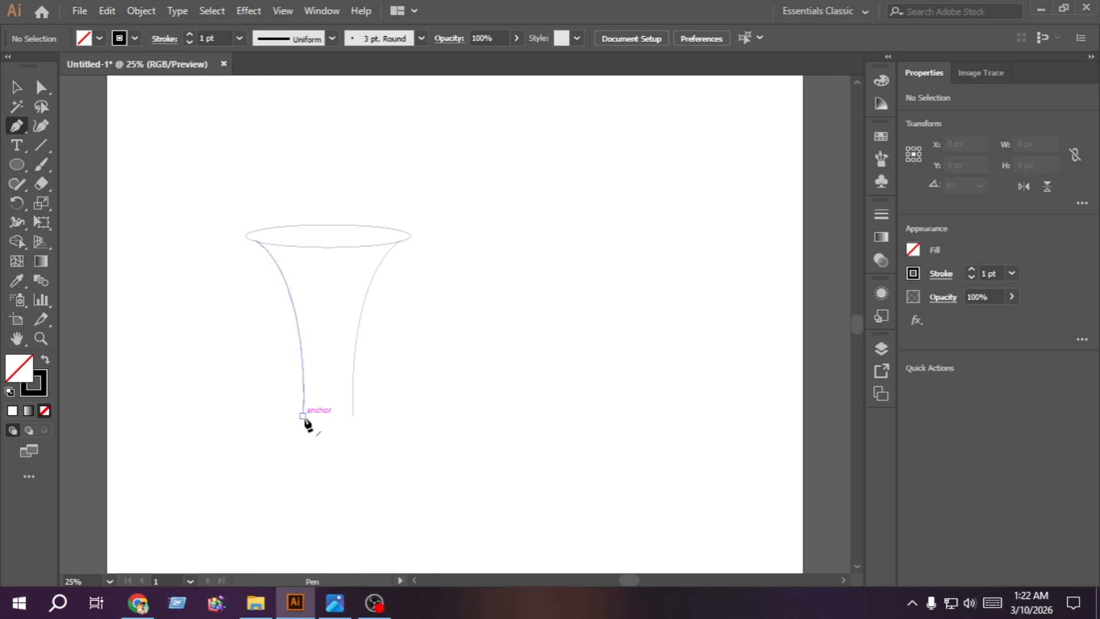
pyautogui.click(303, 416)
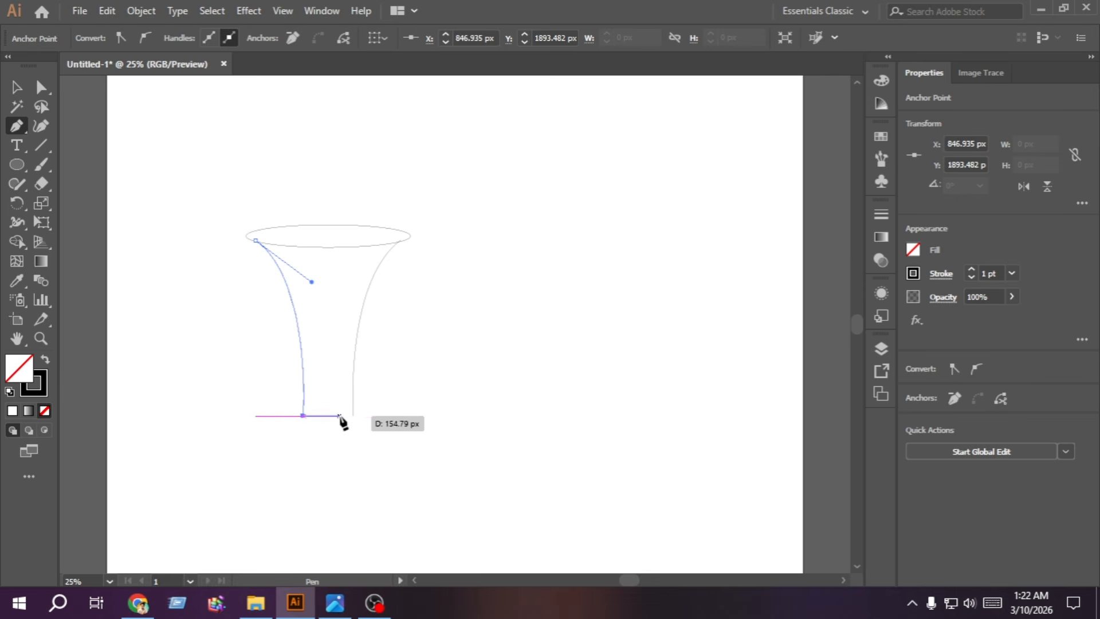
pyautogui.click(352, 415)
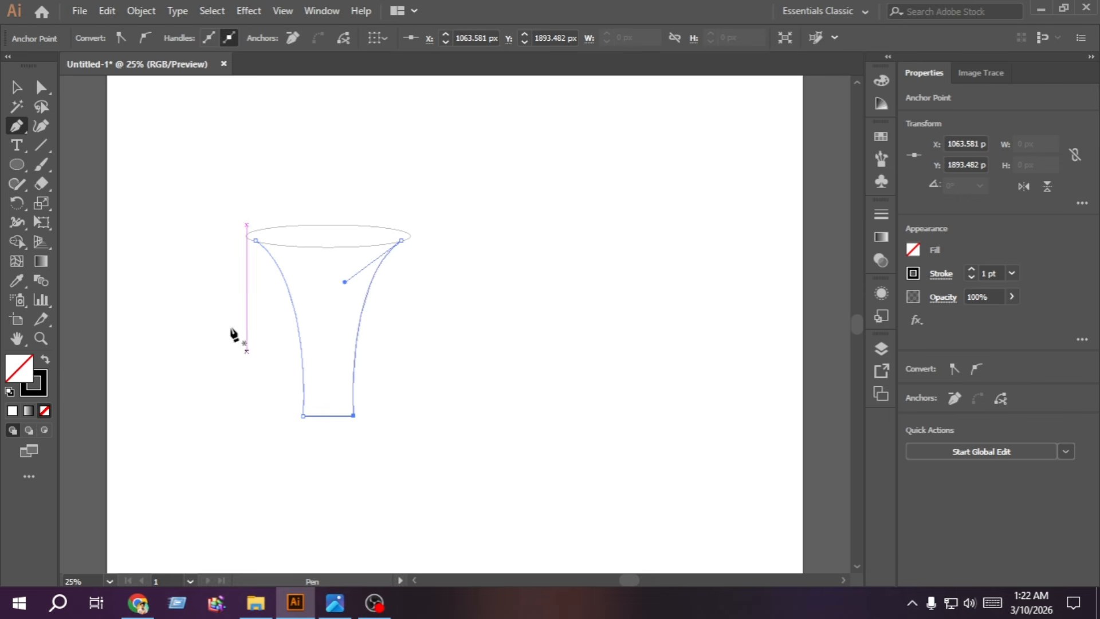
pyautogui.click(16, 87)
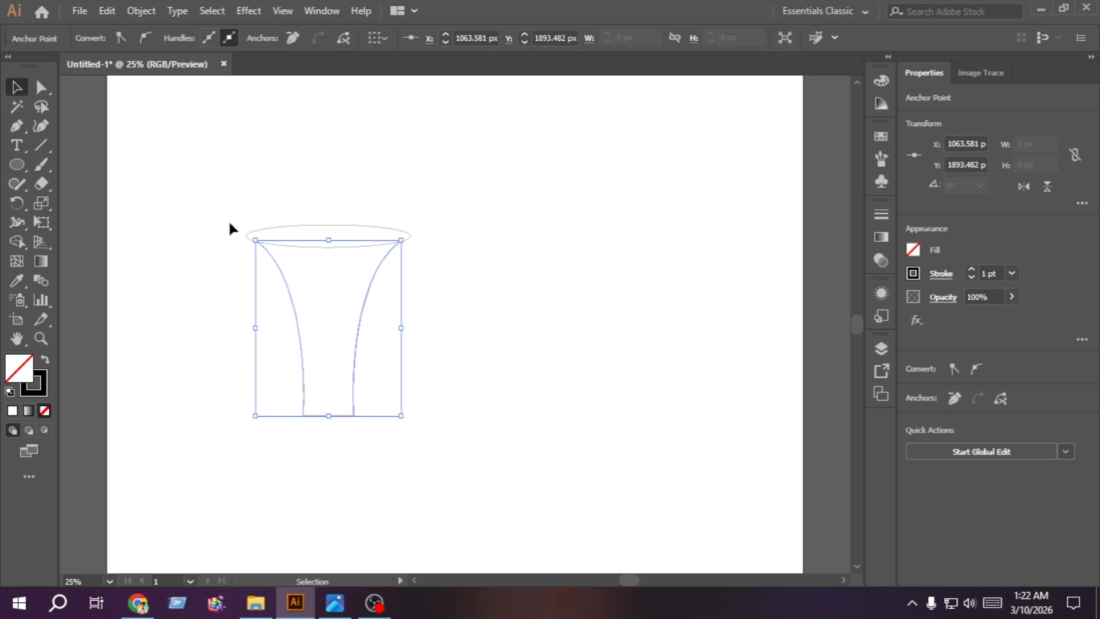
pyautogui.click(314, 256)
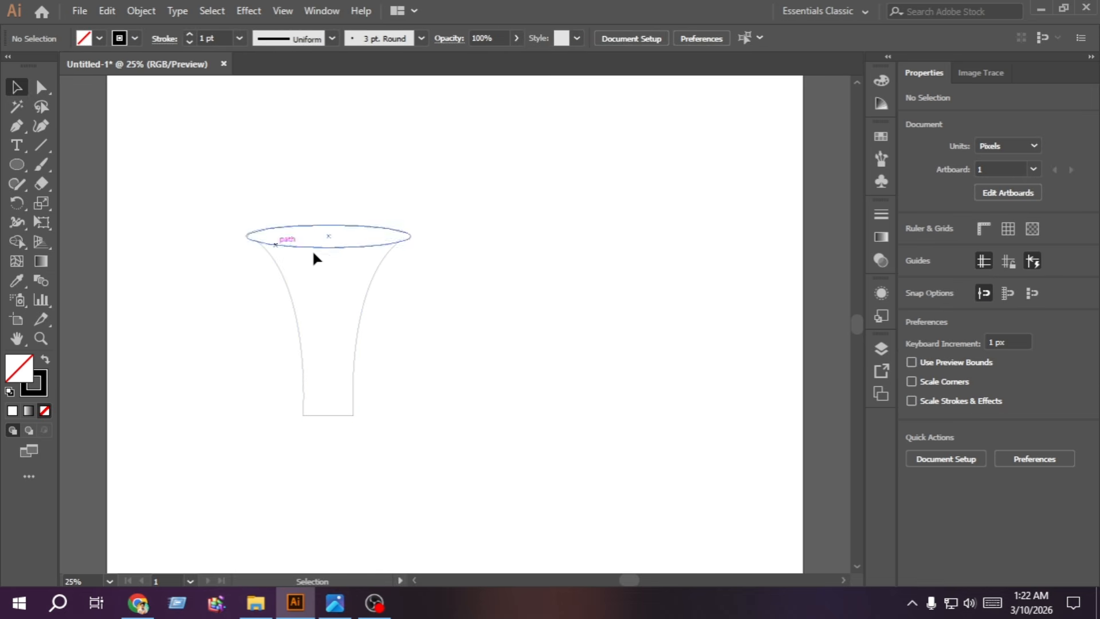
# Step: Increase the ellipse's height to about 118 px and place a duplicate of it about 21 px lower
pyautogui.click(345, 246)
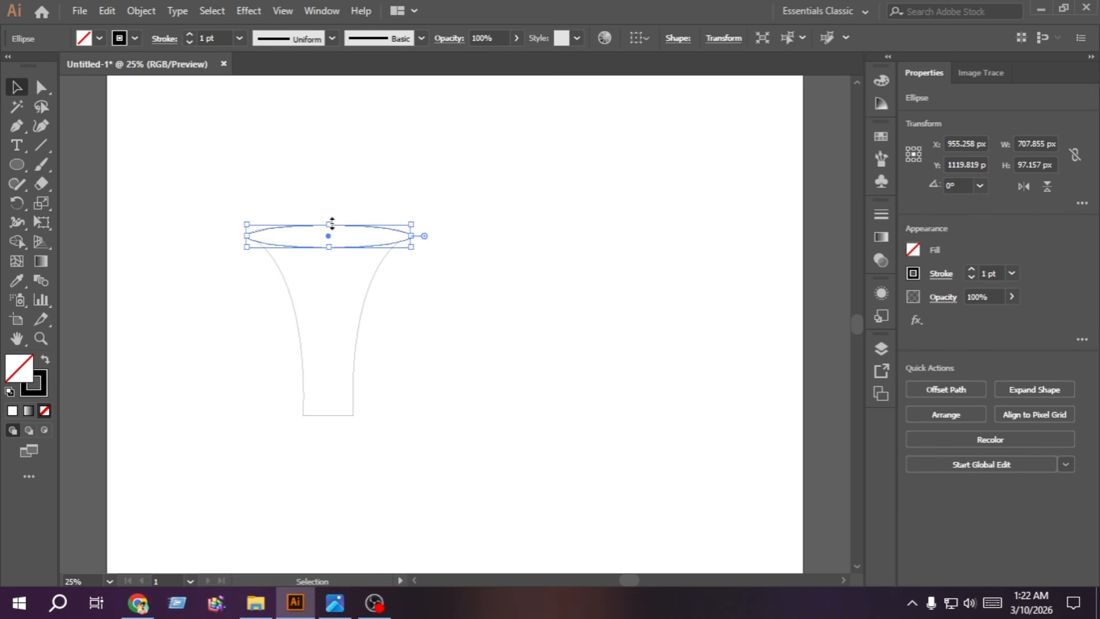
pyautogui.moveTo(332, 223); pyautogui.dragTo(331, 222)
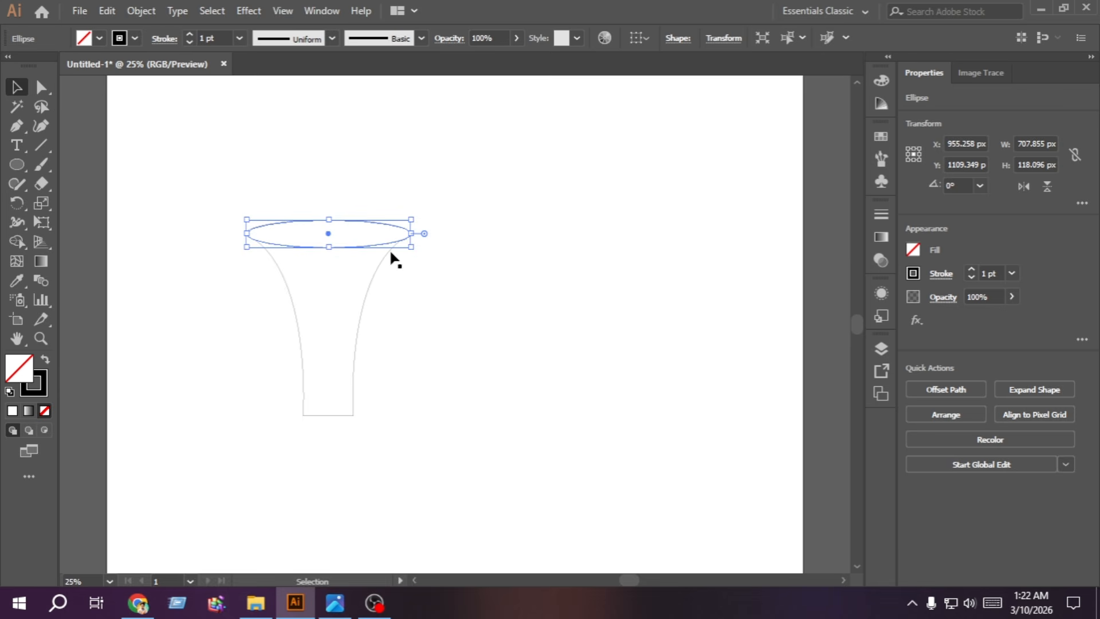
pyautogui.press('alt')
pyautogui.moveTo(369, 247)
pyautogui.mouseDown()
pyautogui.moveTo(373, 270)
pyautogui.moveTo(373, 259)
pyautogui.mouseUp()
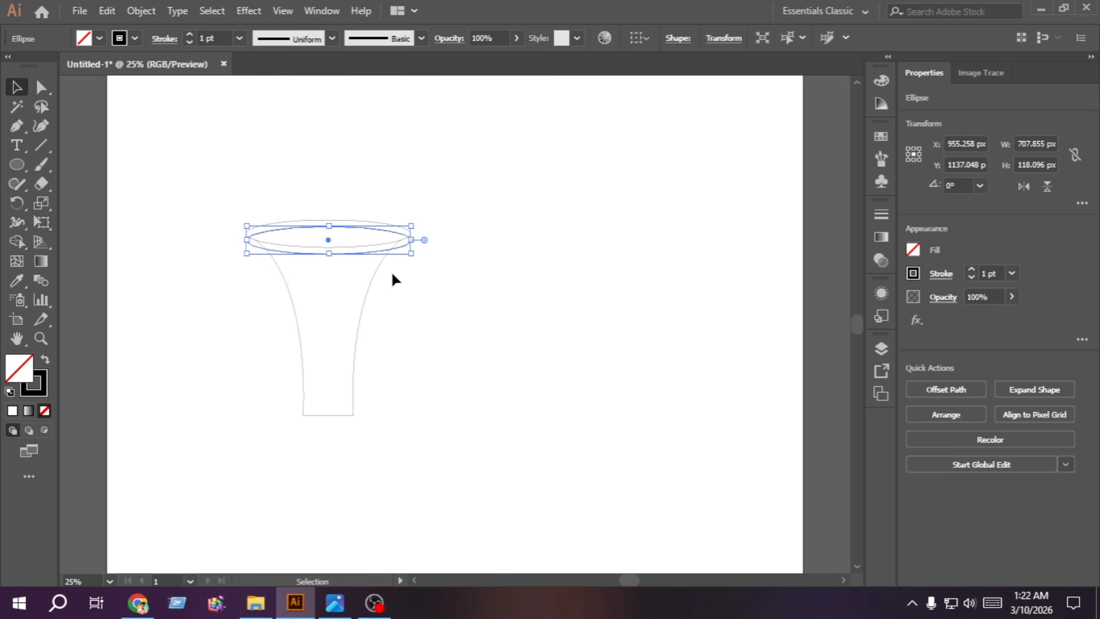
pyautogui.press('Up')
pyautogui.press('Up')
pyautogui.press('Up')
pyautogui.press('Up')
pyautogui.press('Up')
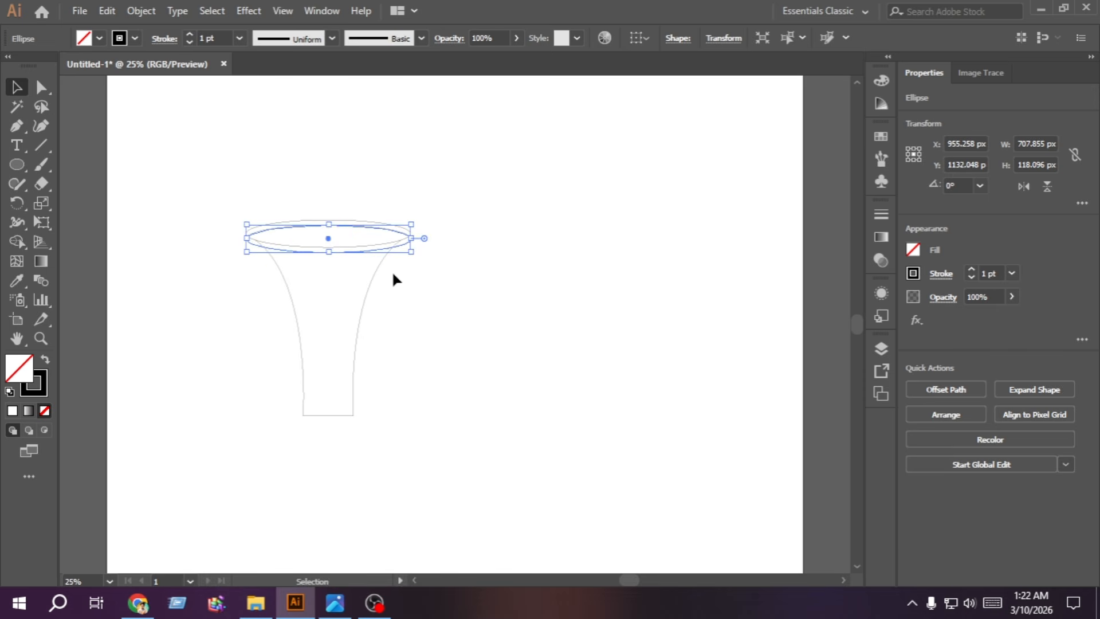
# Step: Duplicate both ellipses together straight down across the lower part of the funnel's neck
pyautogui.click(344, 273)
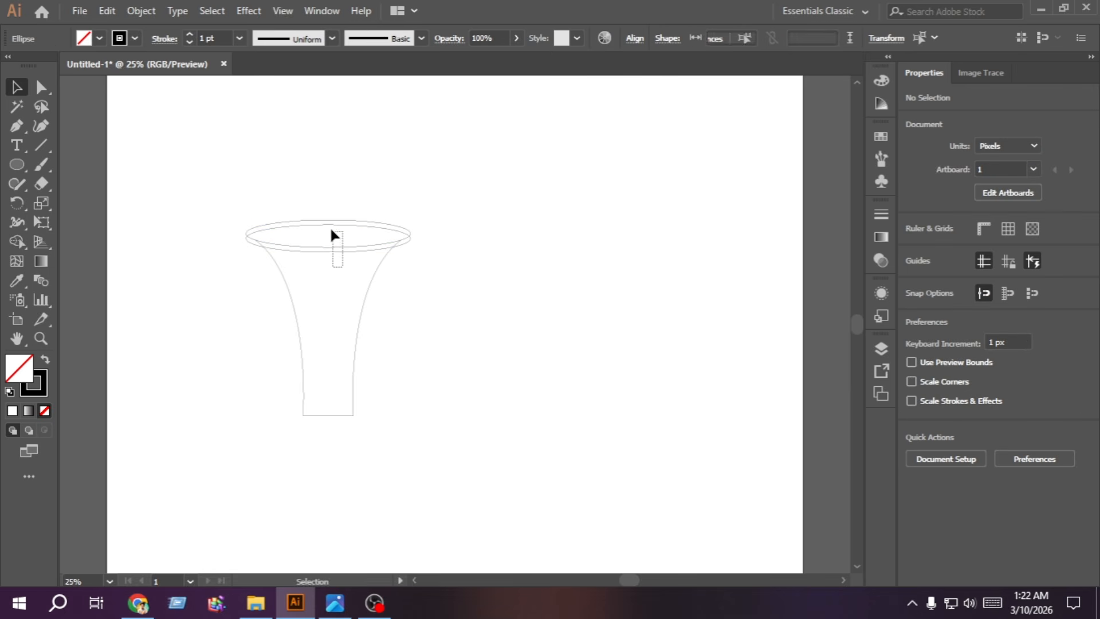
pyautogui.click(341, 251)
pyautogui.moveTo(345, 250); pyautogui.dragTo(359, 366)
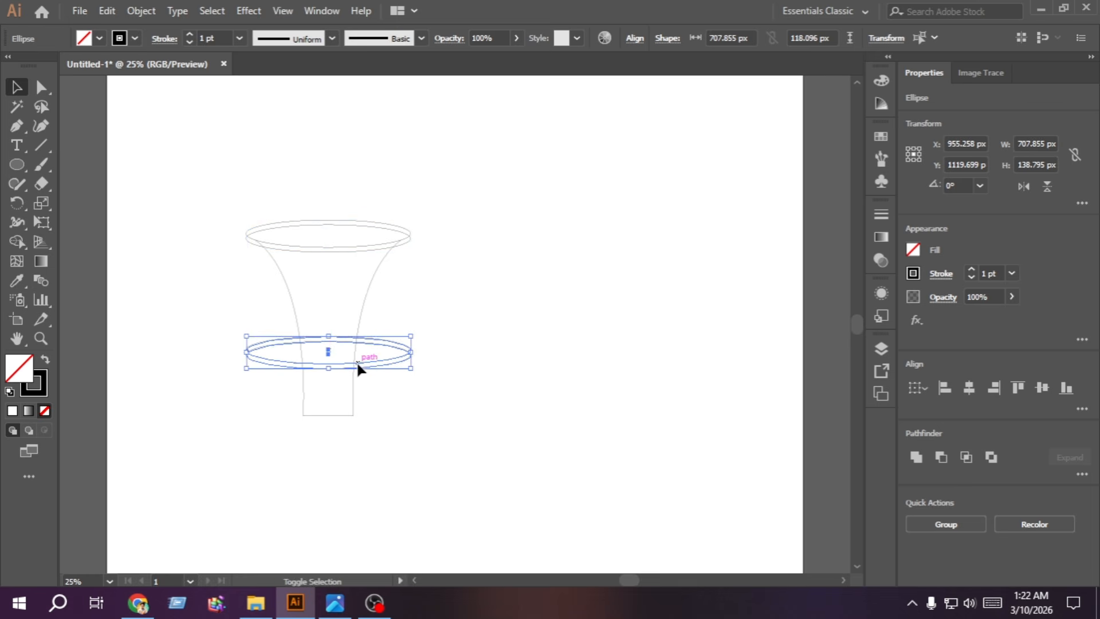
pyautogui.click(418, 404)
# Step: Swap fill and stroke on the whole drawing to get a black fill, and build the rim ellipse, flared body and base block with Shape Builder
pyautogui.moveTo(422, 425); pyautogui.dragTo(205, 220)
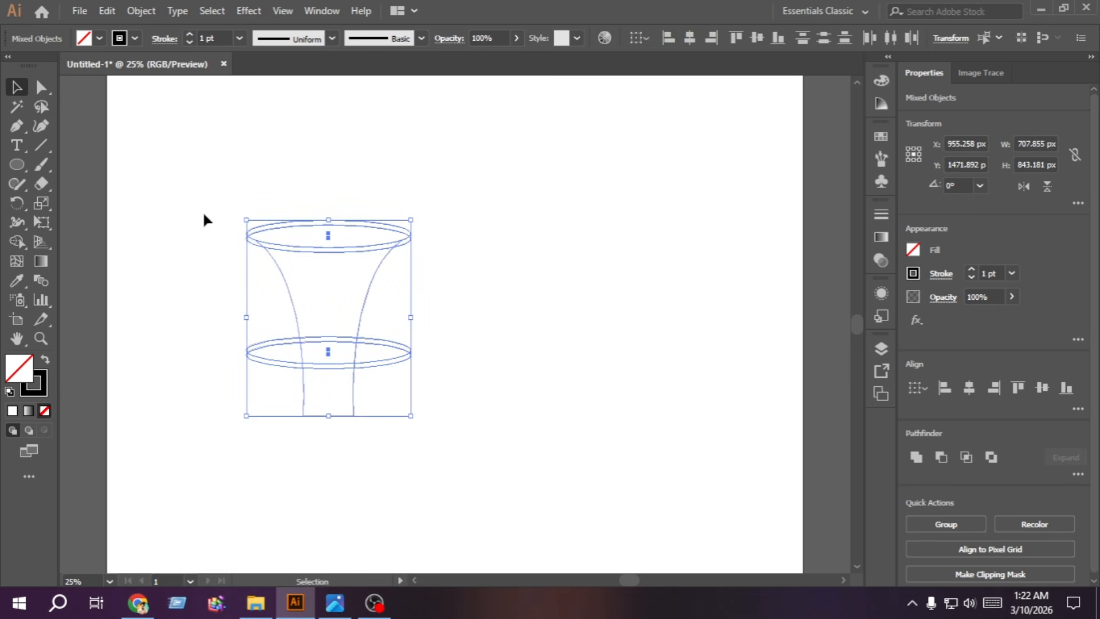
pyautogui.click(15, 243)
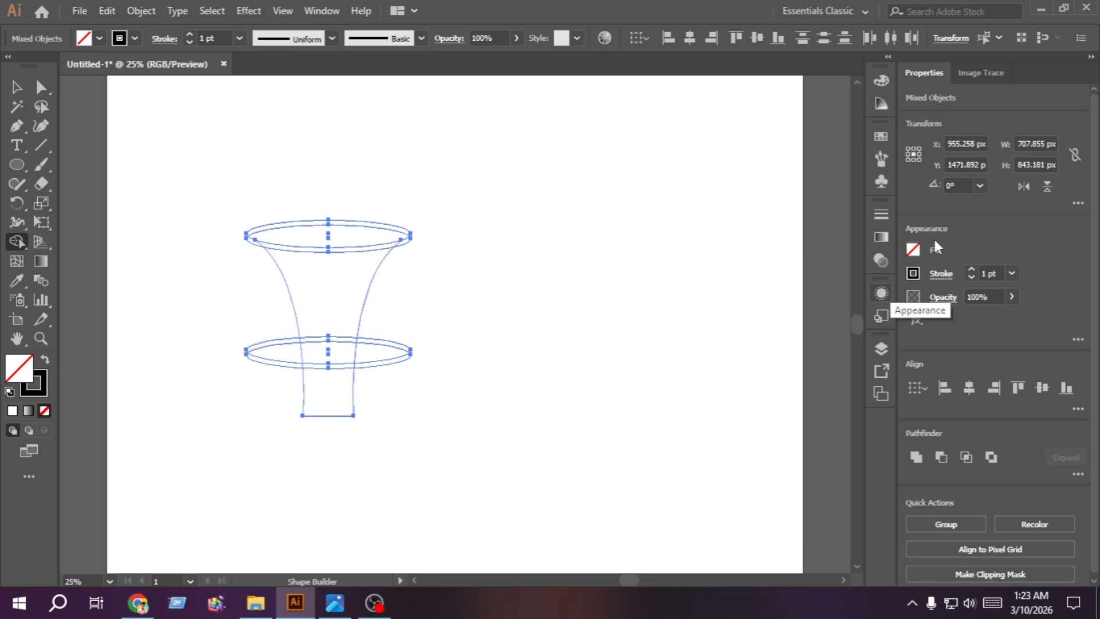
pyautogui.click(46, 361)
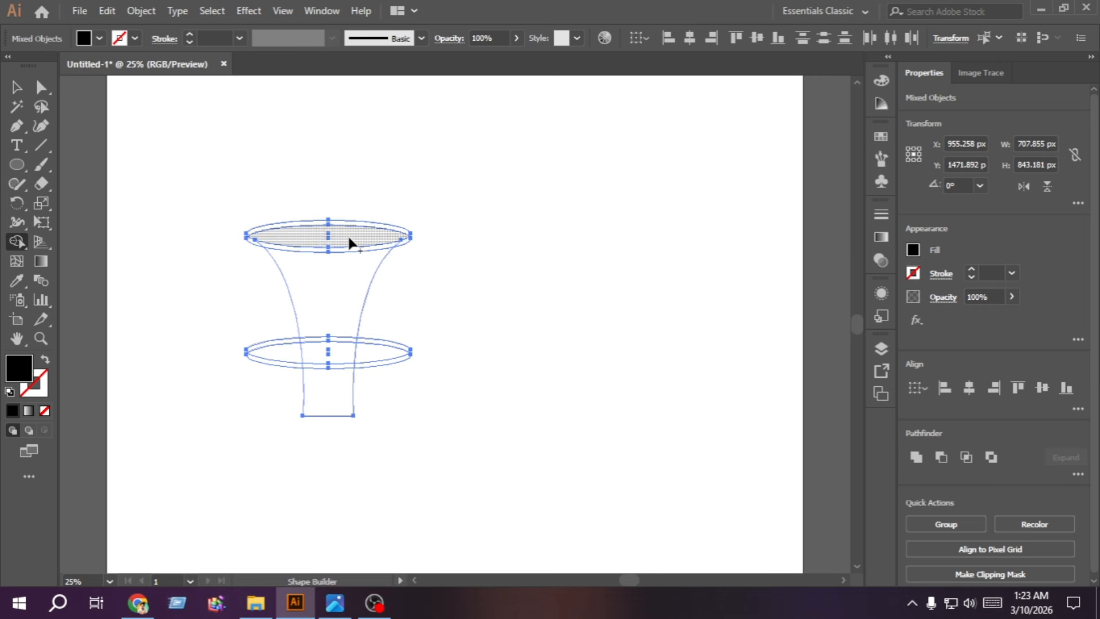
pyautogui.moveTo(347, 233); pyautogui.dragTo(331, 221)
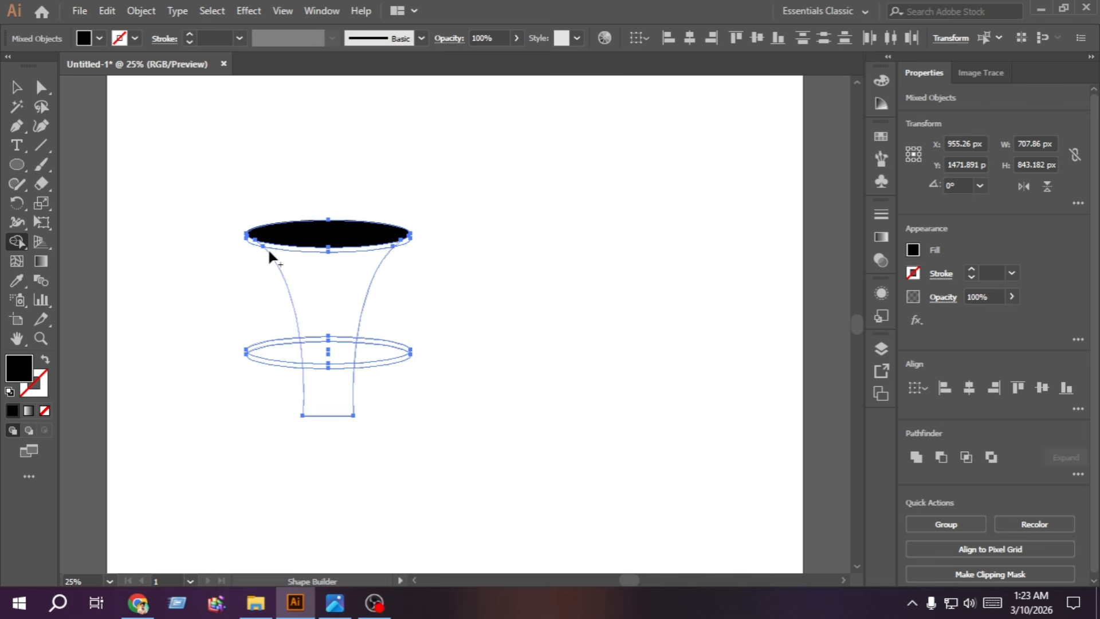
pyautogui.moveTo(320, 280); pyautogui.dragTo(333, 354)
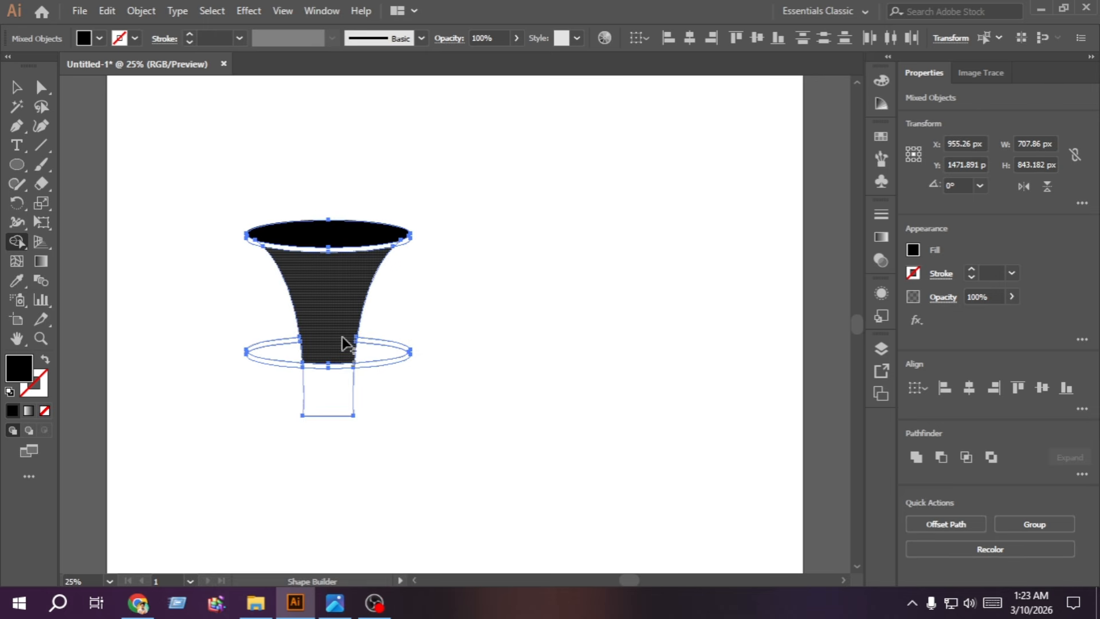
pyautogui.click(336, 395)
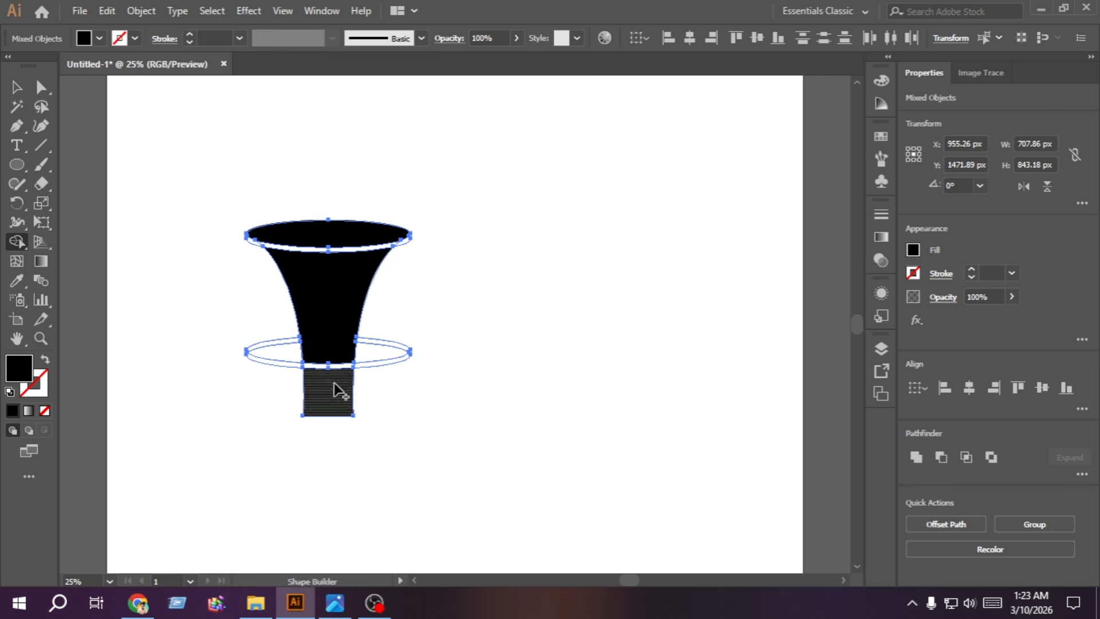
# Step: Remove the leftover ellipse regions around the neck and below the rim with Shape Builder, keeping narrow gaps between the black parts
pyautogui.scroll(1, 336, 367)
pyautogui.scroll(-1, 336, 366)
pyautogui.scroll(1, 335, 366)
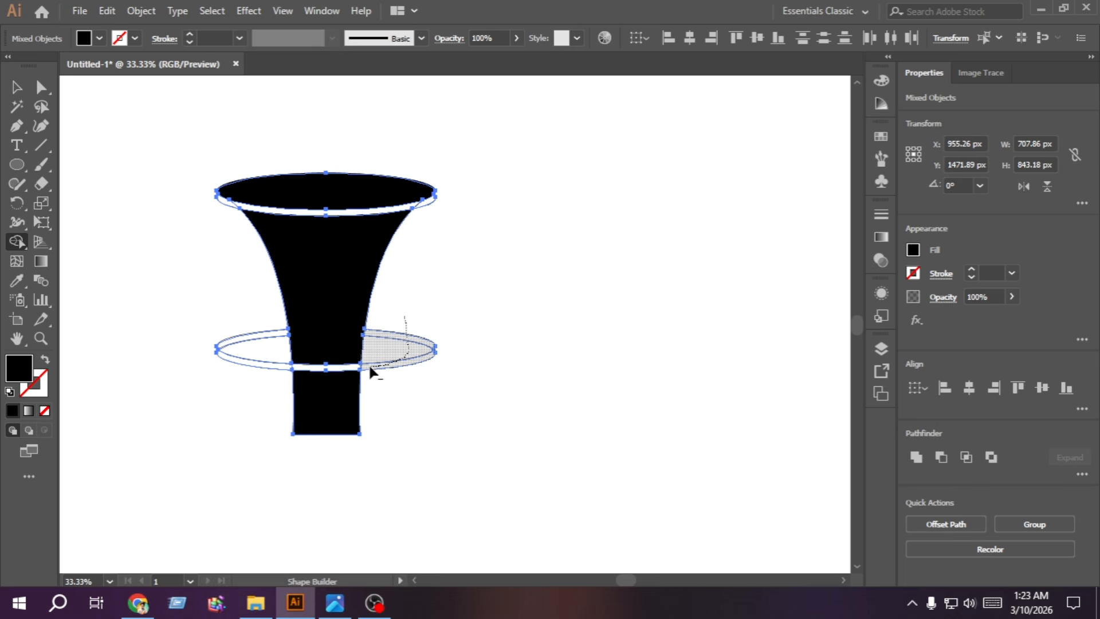
pyautogui.keyDown('alt'); pyautogui.moveTo(369, 371); pyautogui.dragTo(333, 371); pyautogui.keyUp('alt')
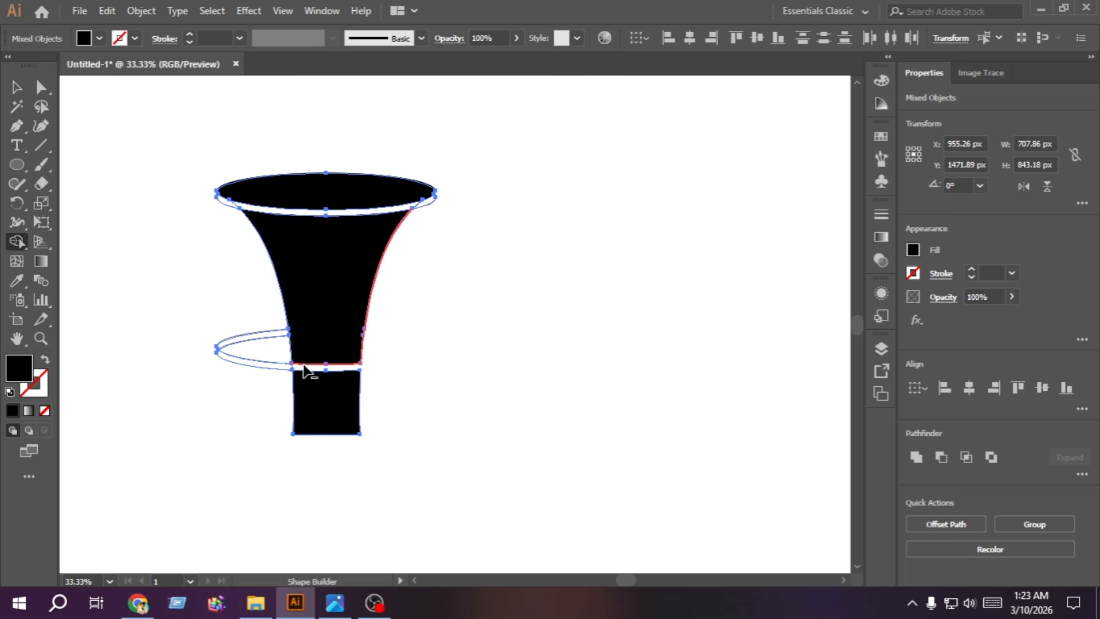
pyautogui.keyDown('alt'); pyautogui.click(238, 332); pyautogui.keyUp('alt')
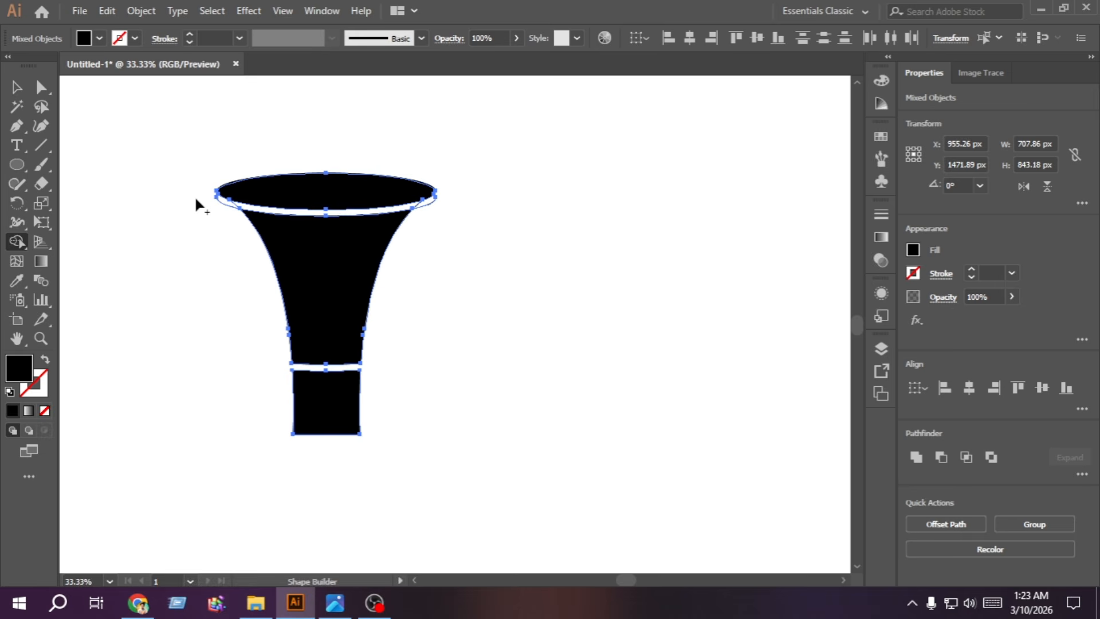
pyautogui.keyDown('alt'); pyautogui.click(235, 209); pyautogui.keyUp('alt')
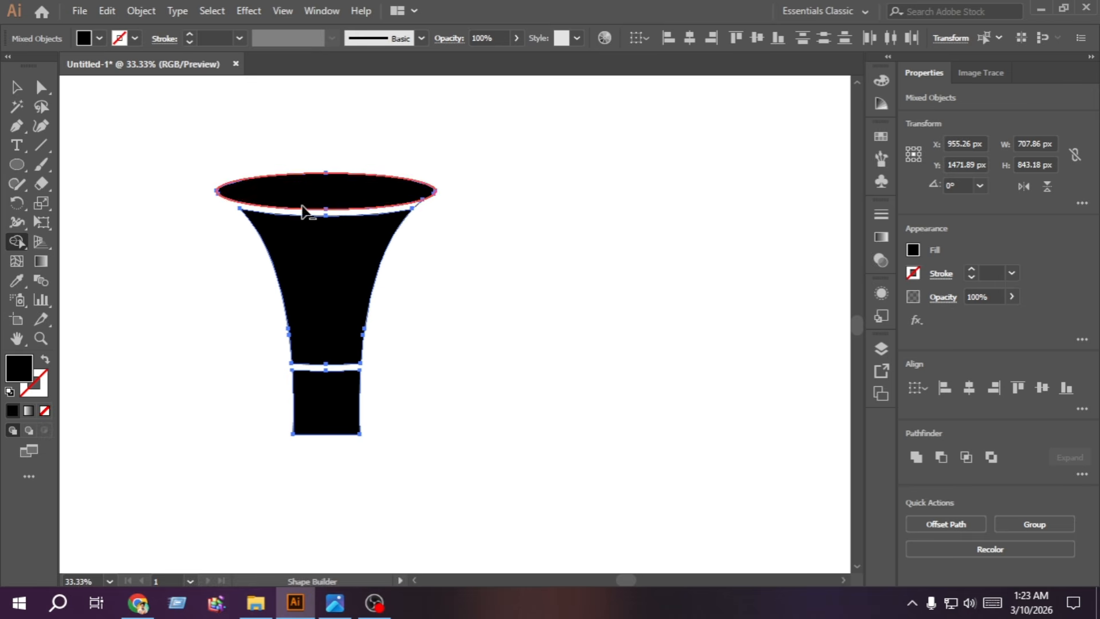
pyautogui.keyDown('alt'); pyautogui.click(411, 206); pyautogui.keyUp('alt')
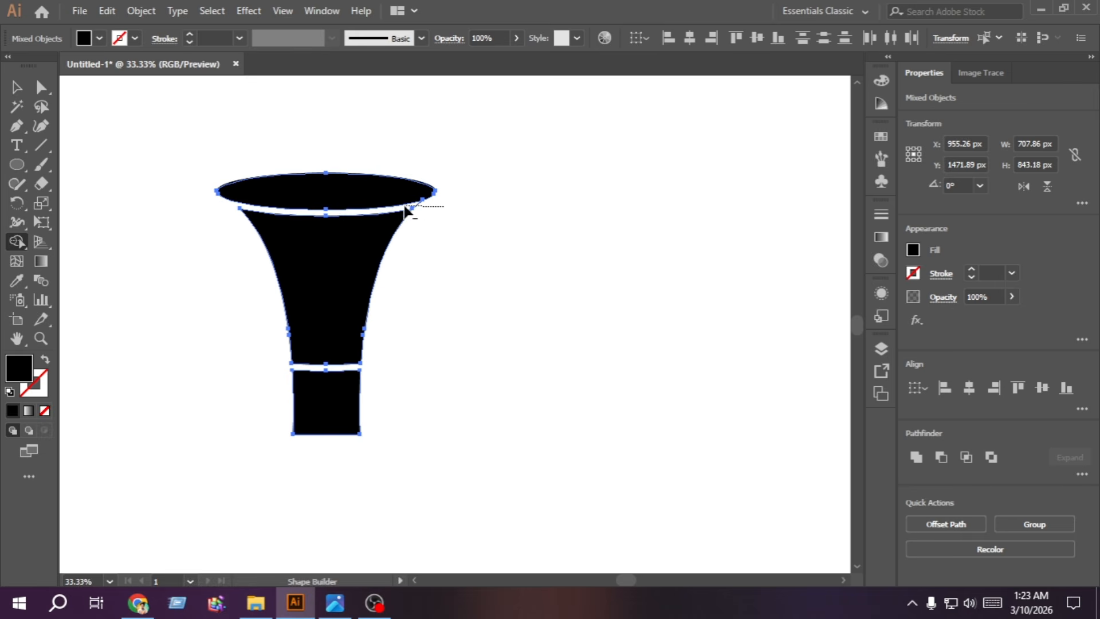
# Step: Set the stroke of all the funnel shapes to None and deselect them
pyautogui.click(16, 87)
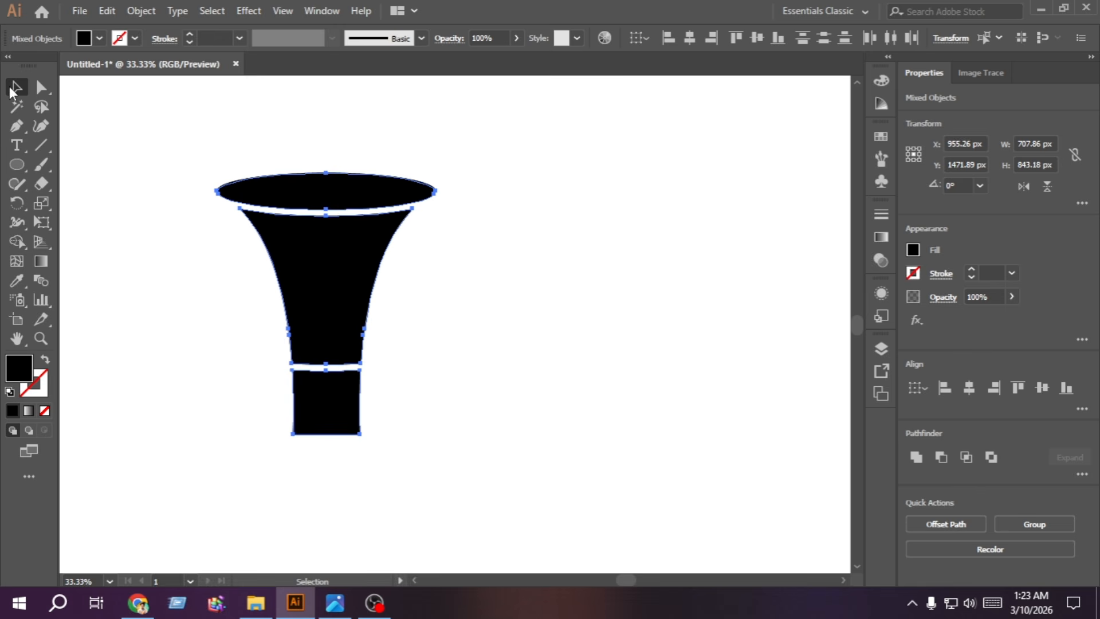
pyautogui.click(917, 274)
pyautogui.click(738, 330)
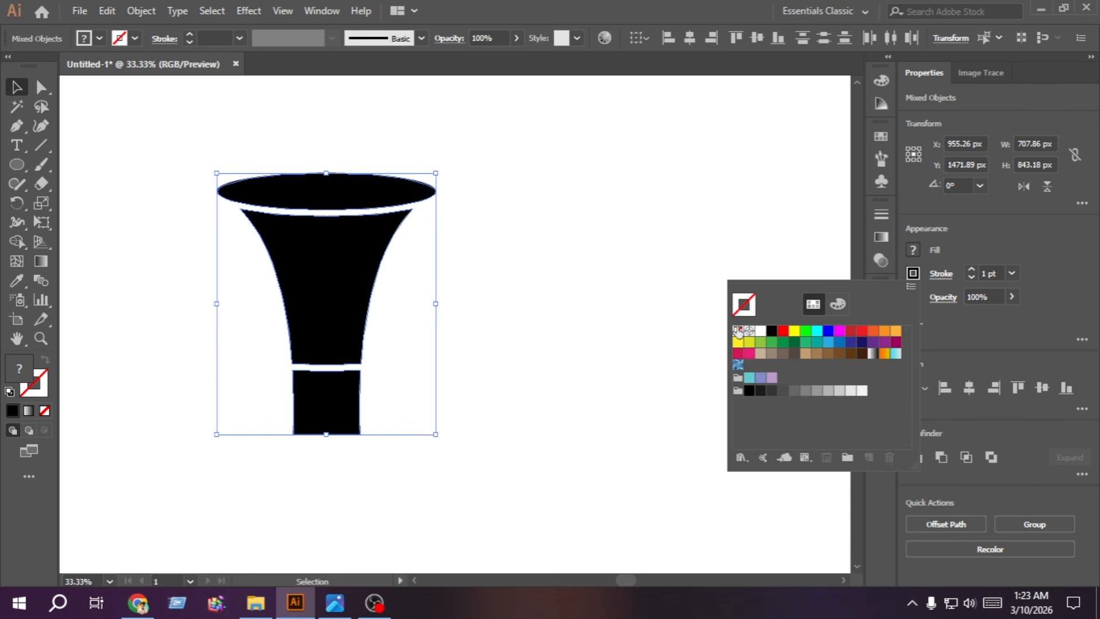
pyautogui.click(571, 325)
pyautogui.click(571, 324)
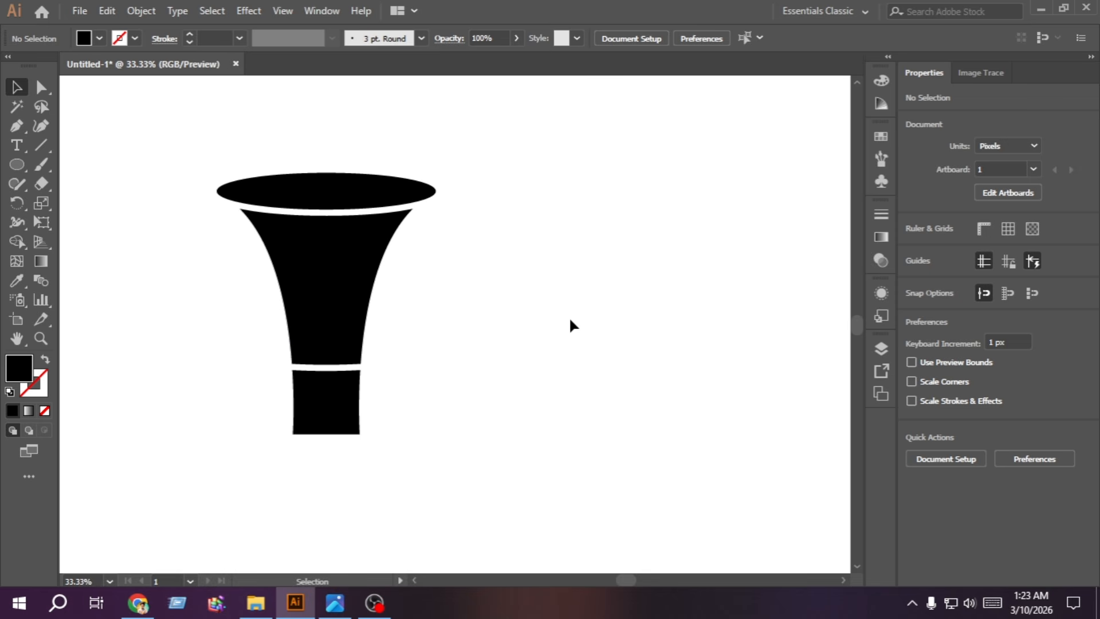
# Step: Draw a black rectangle about 434 x 83 px extending right from the base block and fully round its right-hand corners
pyautogui.click(17, 164)
pyautogui.click(83, 166)
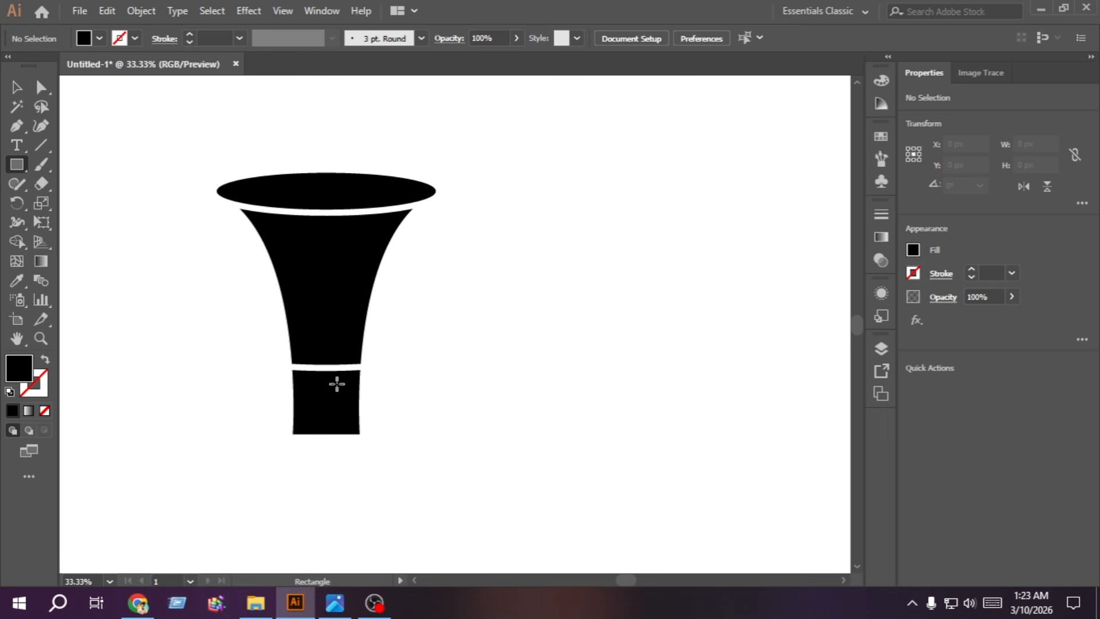
pyautogui.moveTo(326, 390); pyautogui.dragTo(461, 415)
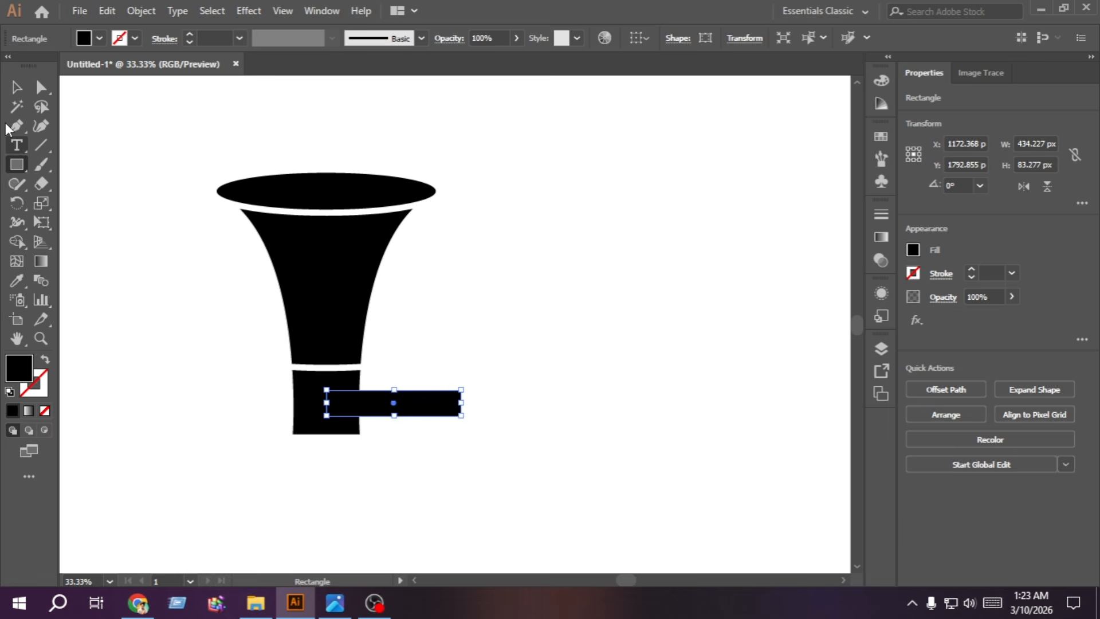
pyautogui.click(40, 87)
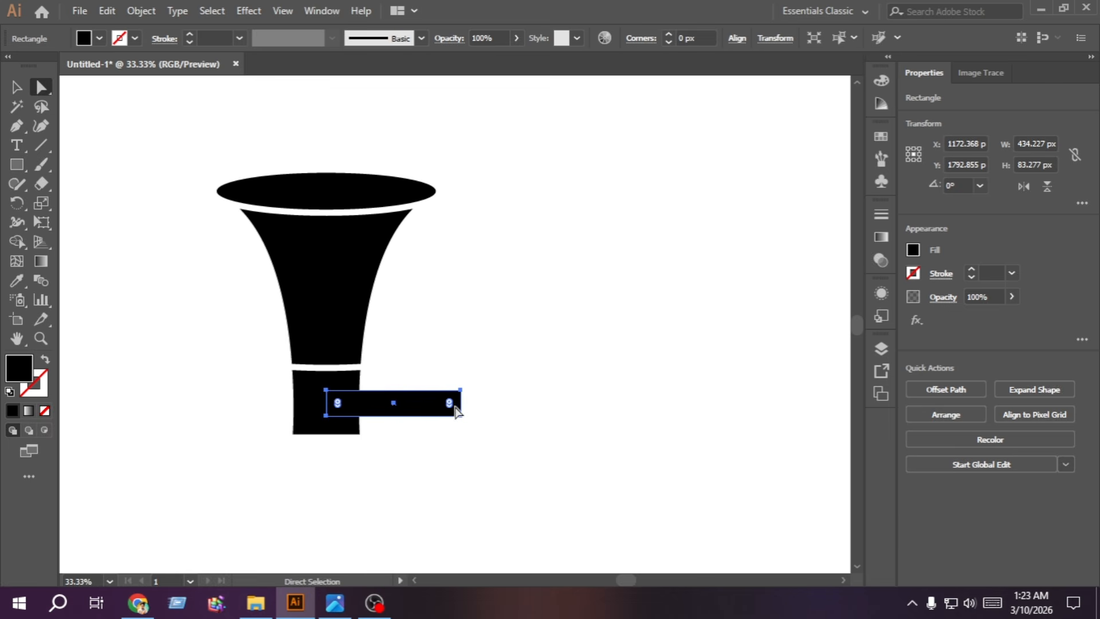
pyautogui.click(466, 434)
pyautogui.moveTo(466, 435); pyautogui.dragTo(387, 400)
pyautogui.click(141, 291)
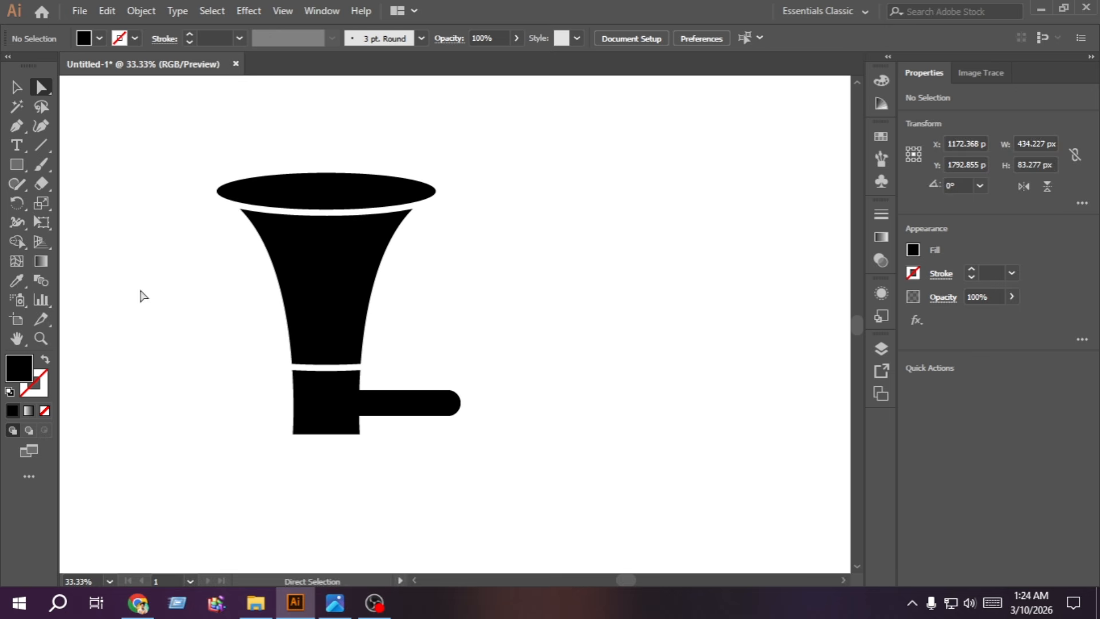
# Step: Resize the rounded side bar to about 377 x 101 px and nudge it up about 4 px
pyautogui.click(16, 89)
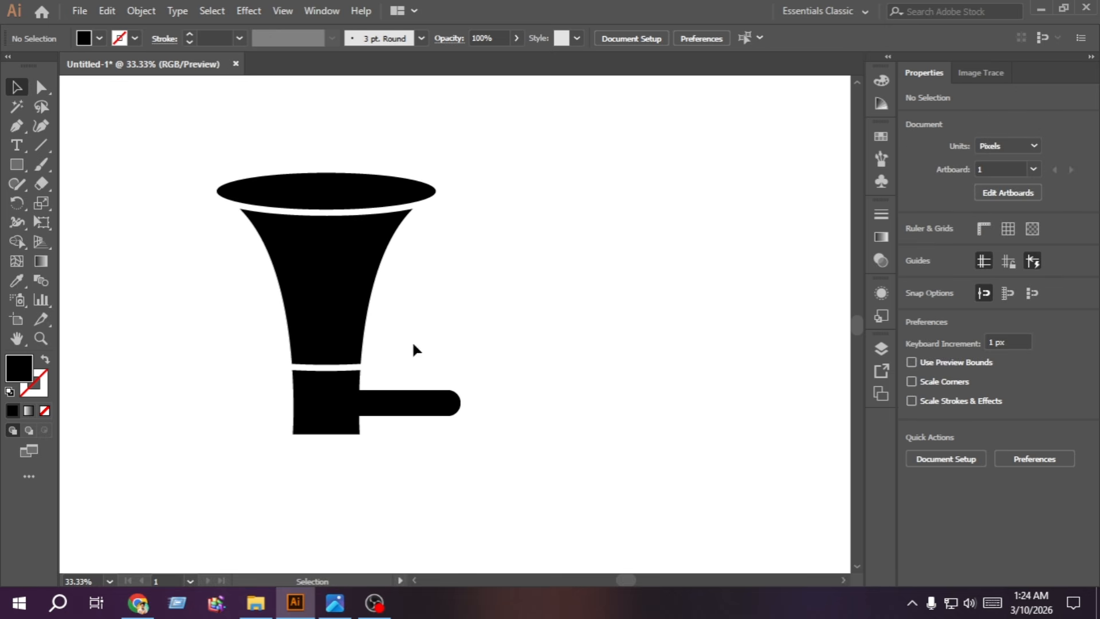
pyautogui.click(457, 404)
pyautogui.moveTo(464, 407); pyautogui.dragTo(387, 424)
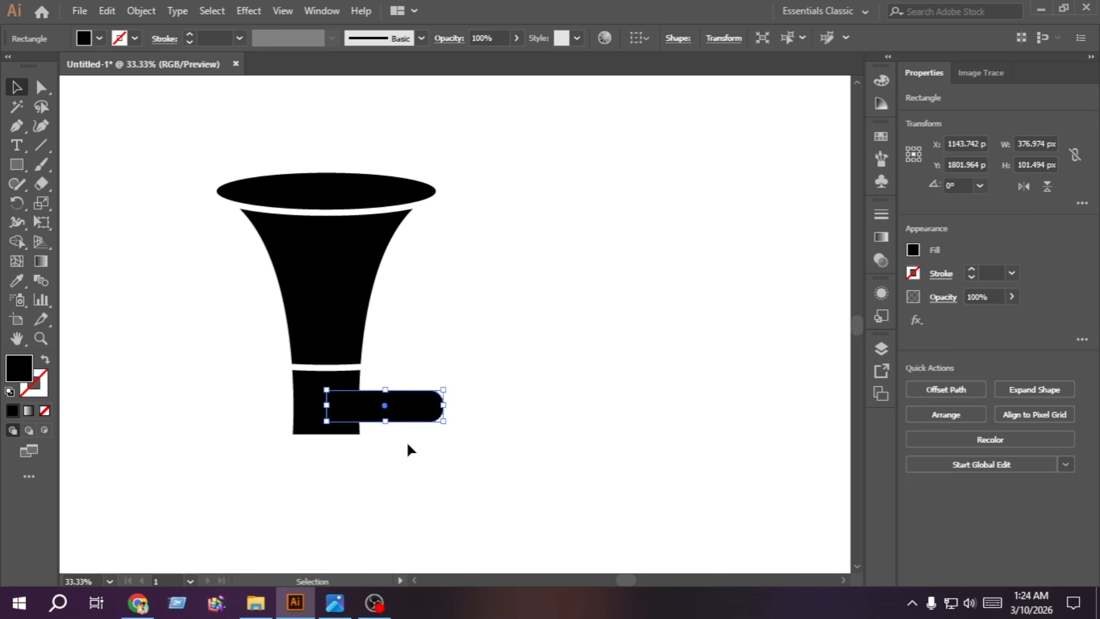
pyautogui.press('Up')
pyautogui.press('Up')
pyautogui.press('Up')
pyautogui.press('Up')
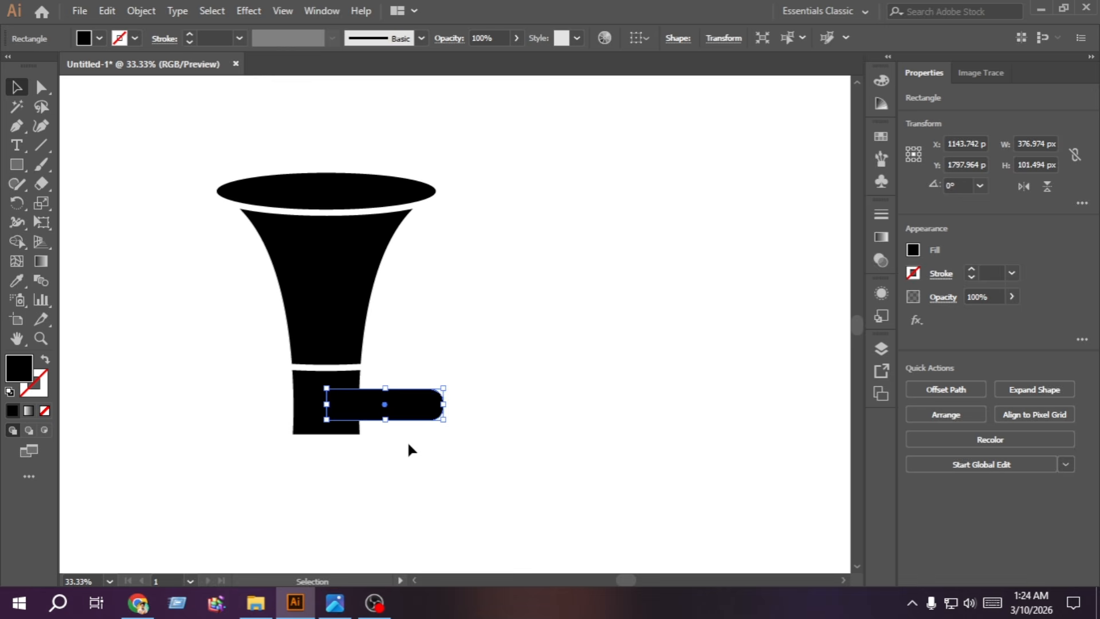
pyautogui.click(406, 441)
# Step: Draw a circle about 145 px wide centered beneath the base block and delete its top anchor to leave a half circle
pyautogui.moveTo(17, 164); pyautogui.dragTo(73, 204)
pyautogui.moveTo(292, 369); pyautogui.dragTo(349, 465)
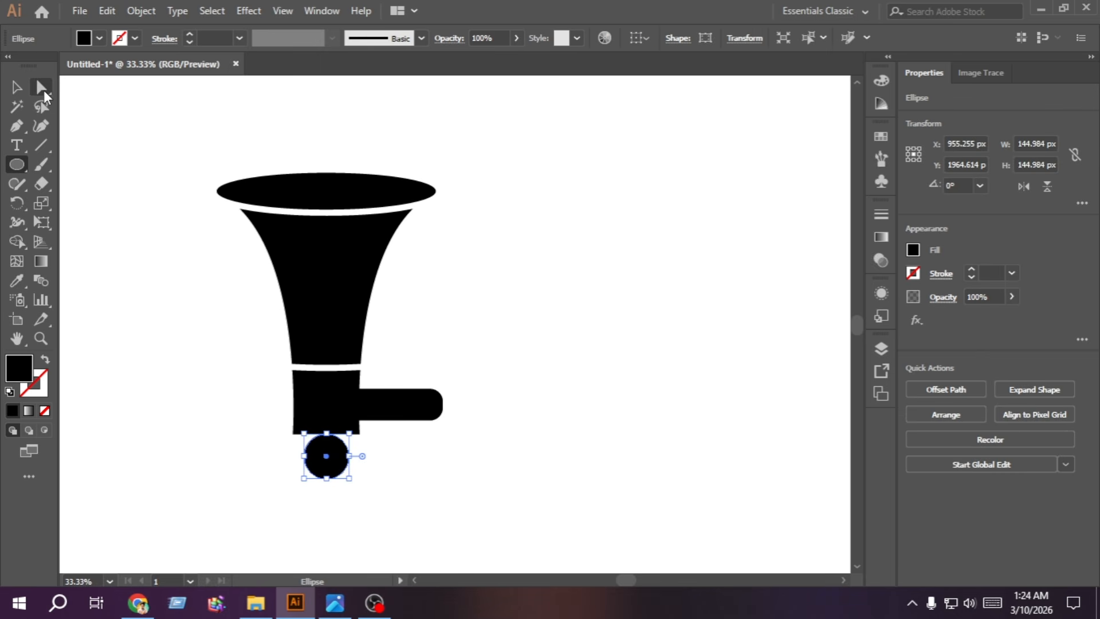
pyautogui.click(43, 89)
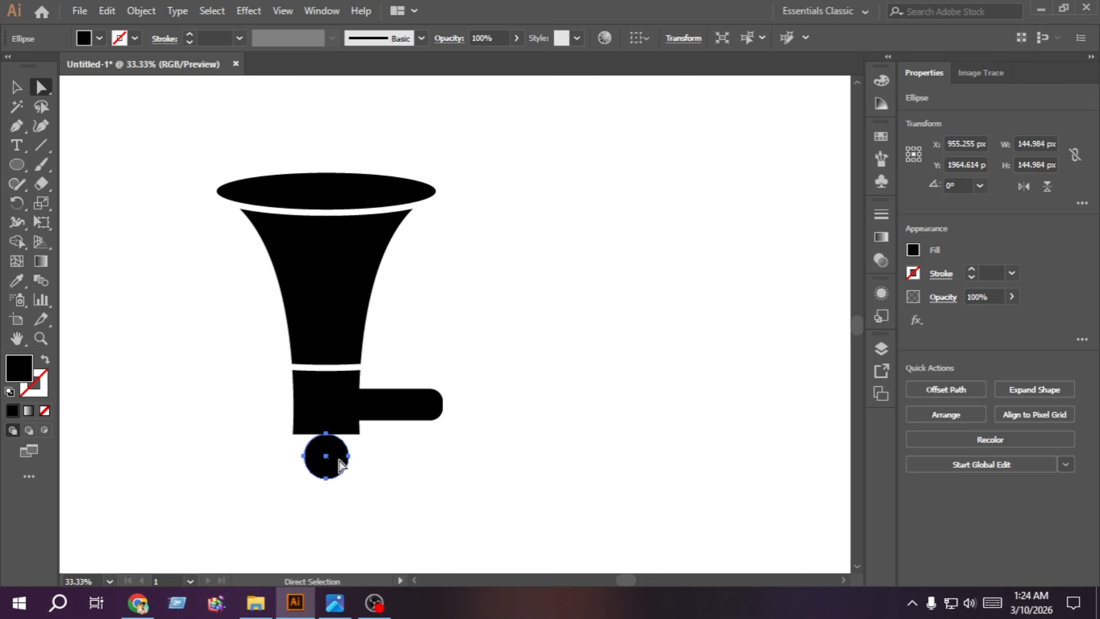
pyautogui.click(325, 433)
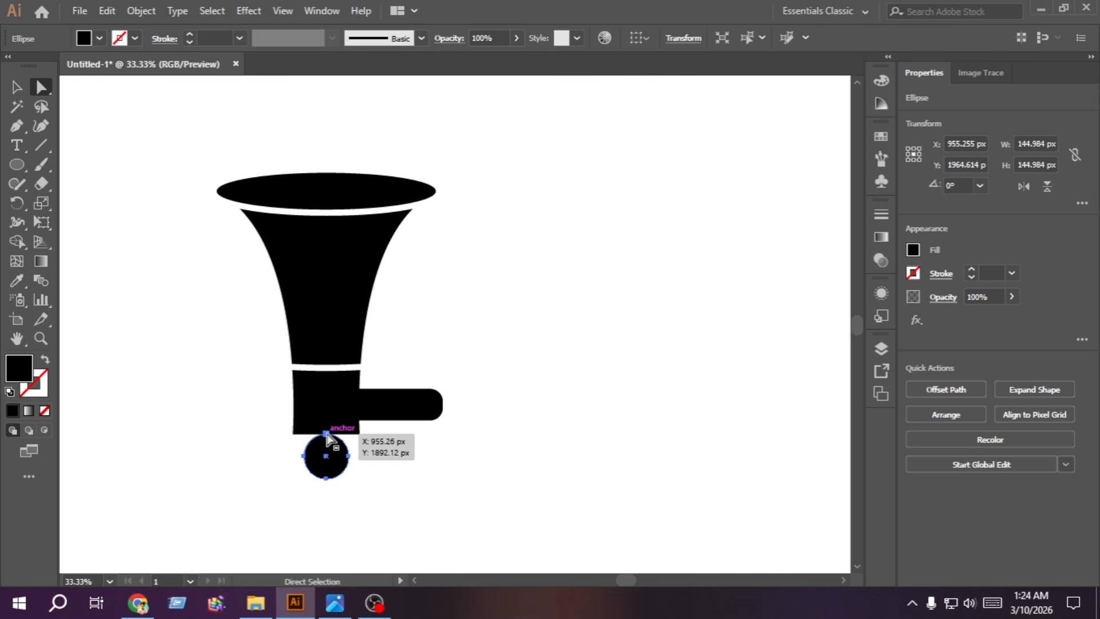
pyautogui.click(325, 434)
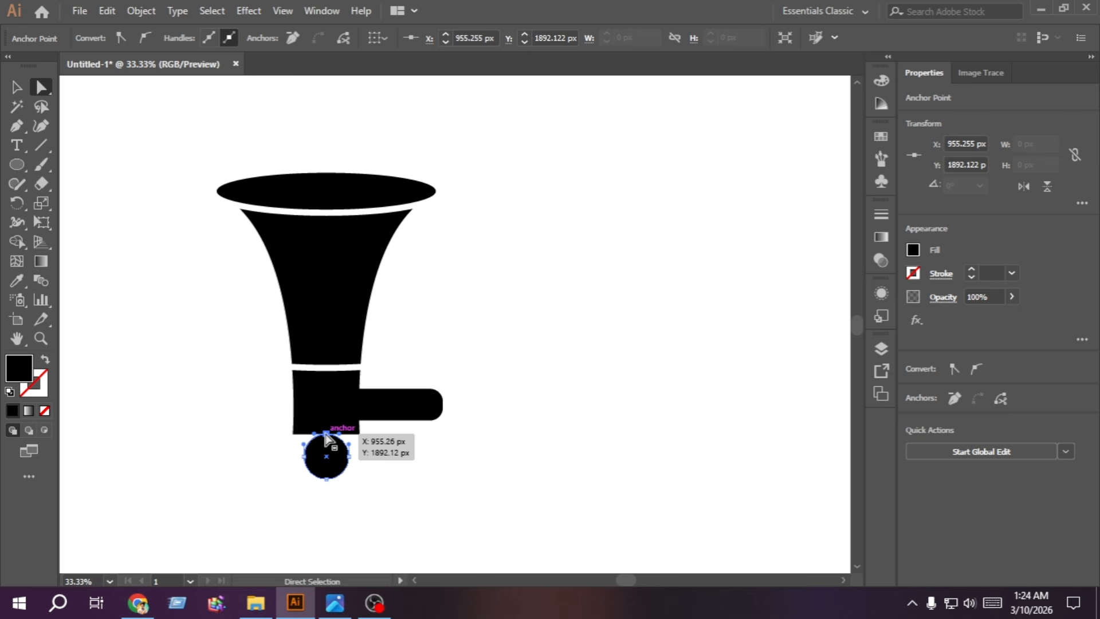
pyautogui.press('Delete')
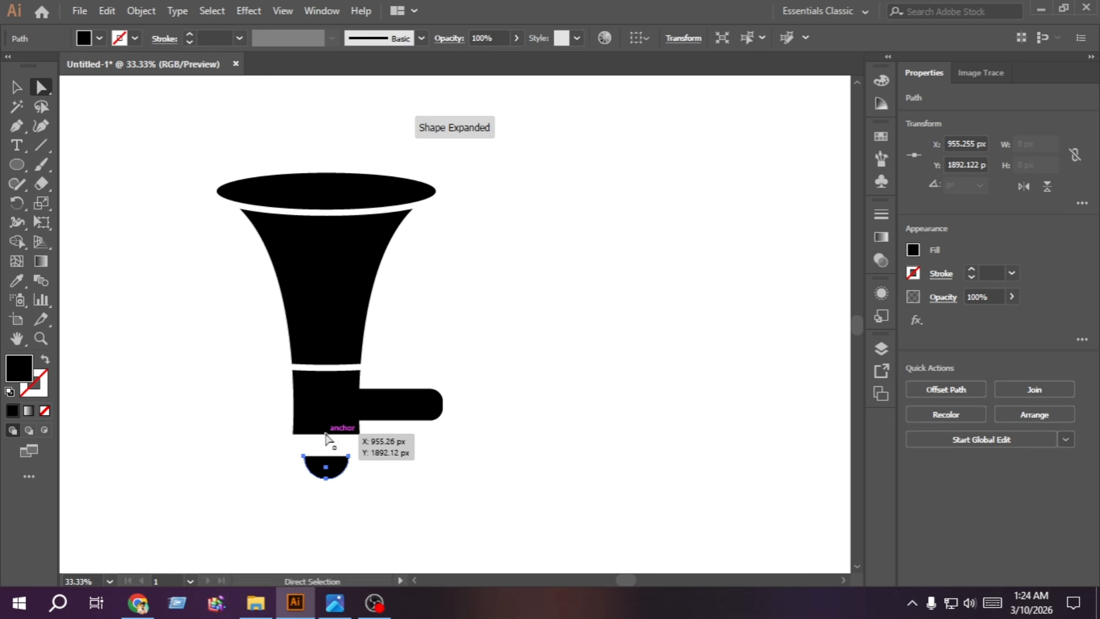
# Step: Nudge the half circle up about 45 px, leaving a narrow gap beneath the base block
pyautogui.click(13, 89)
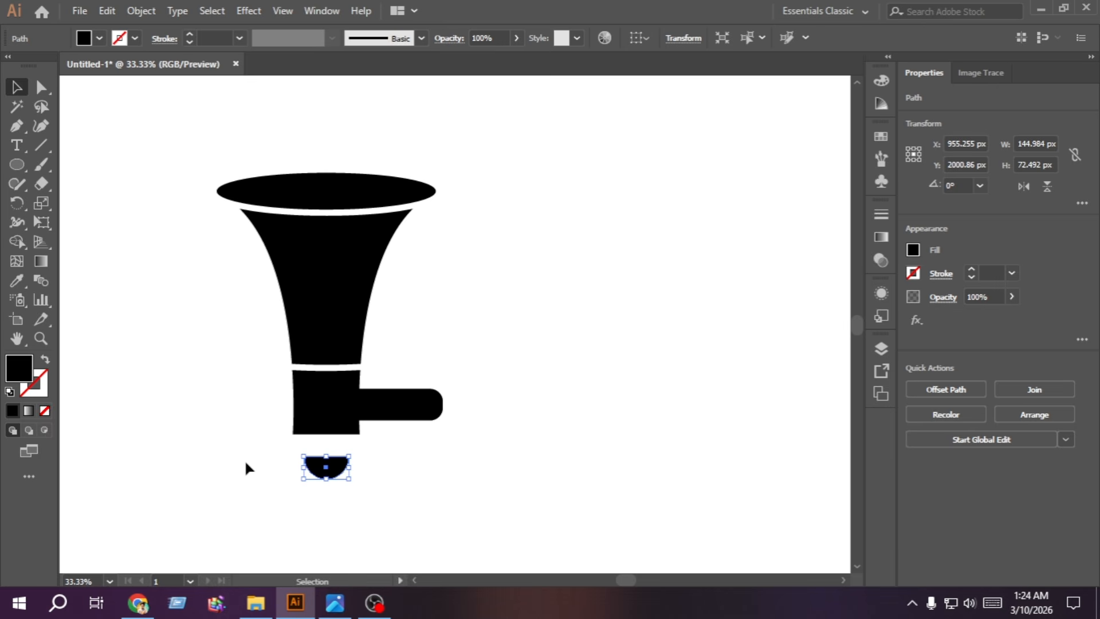
pyautogui.press('Up')
pyautogui.press('Up')
pyautogui.press('Up')
pyautogui.press('Up')
pyautogui.press('Up')
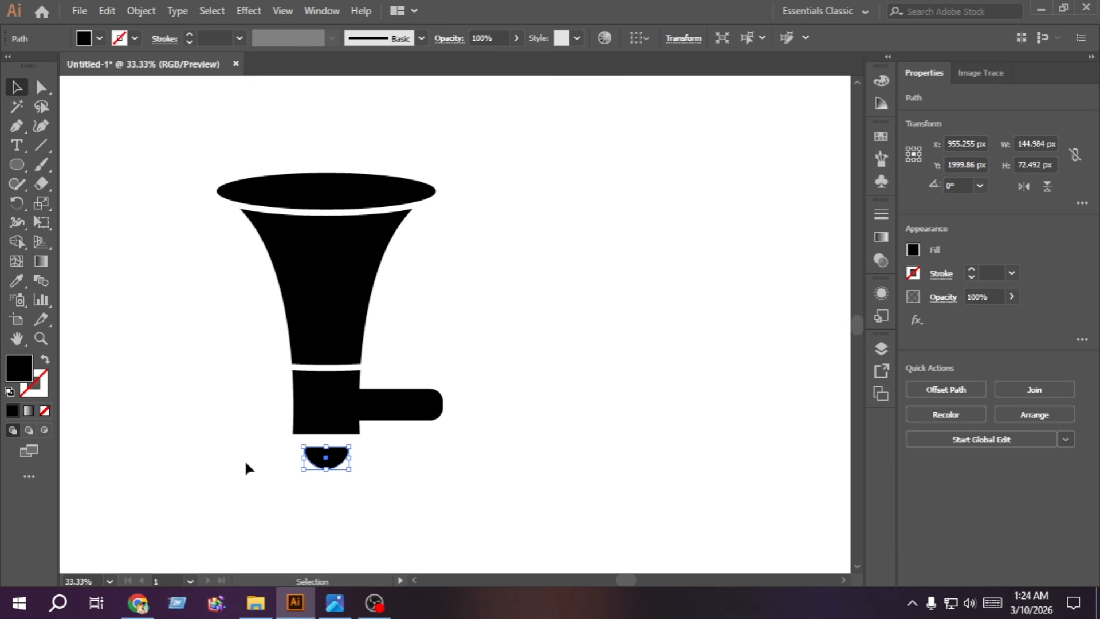
pyautogui.press('Up')
pyautogui.press('Up')
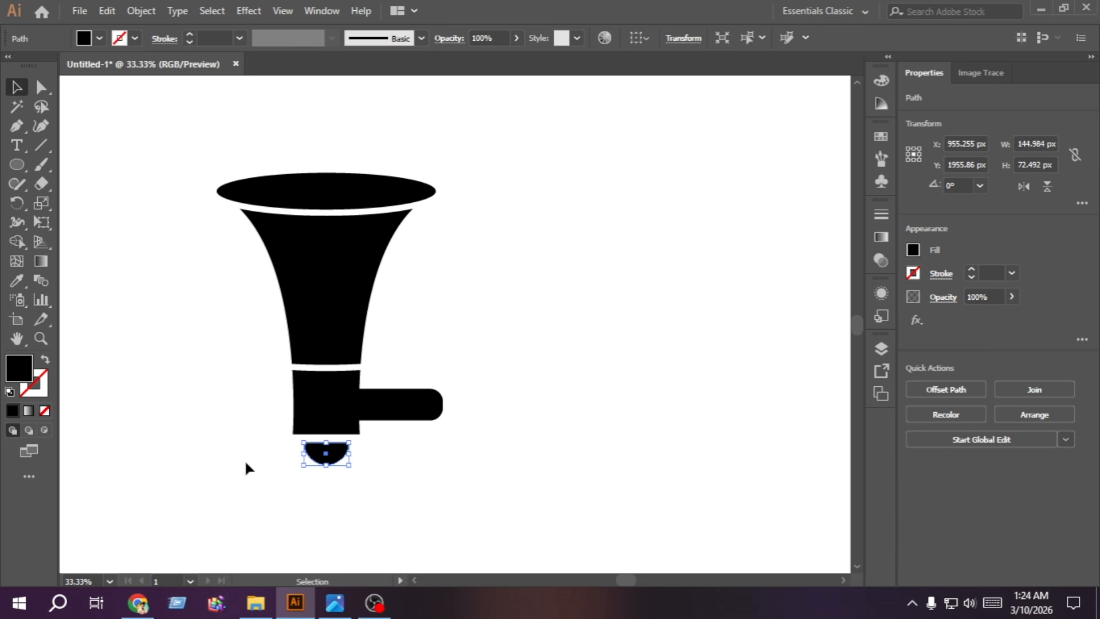
# Step: Group all the shapes of the horn, from the rim ellipse down to the half circle, into one object
pyautogui.click(245, 462)
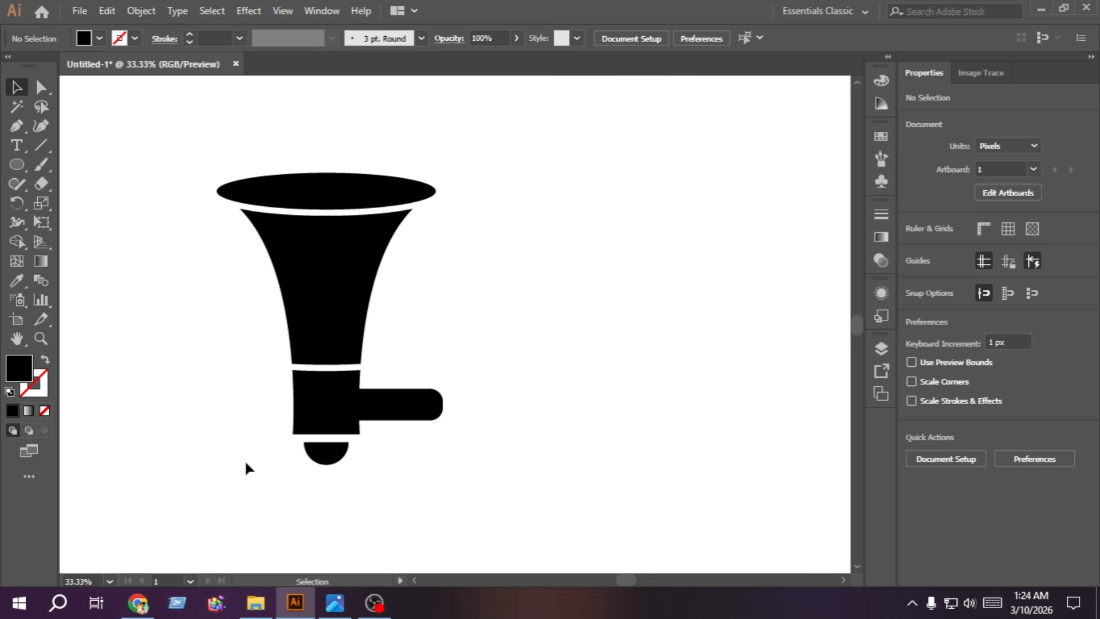
pyautogui.moveTo(422, 483); pyautogui.dragTo(223, 157)
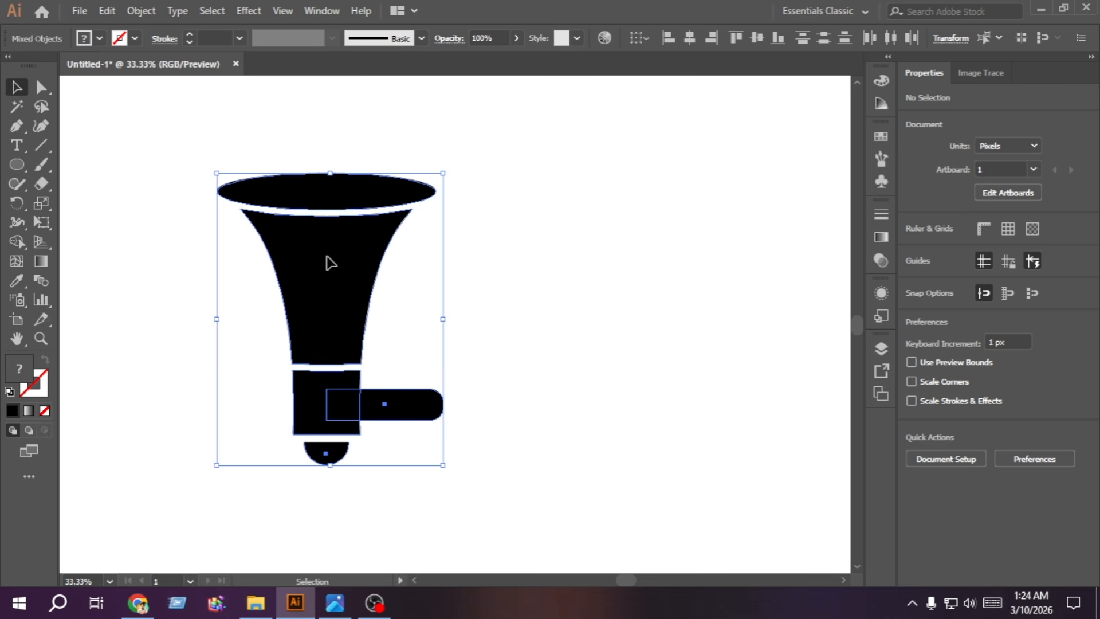
pyautogui.rightClick(326, 256)
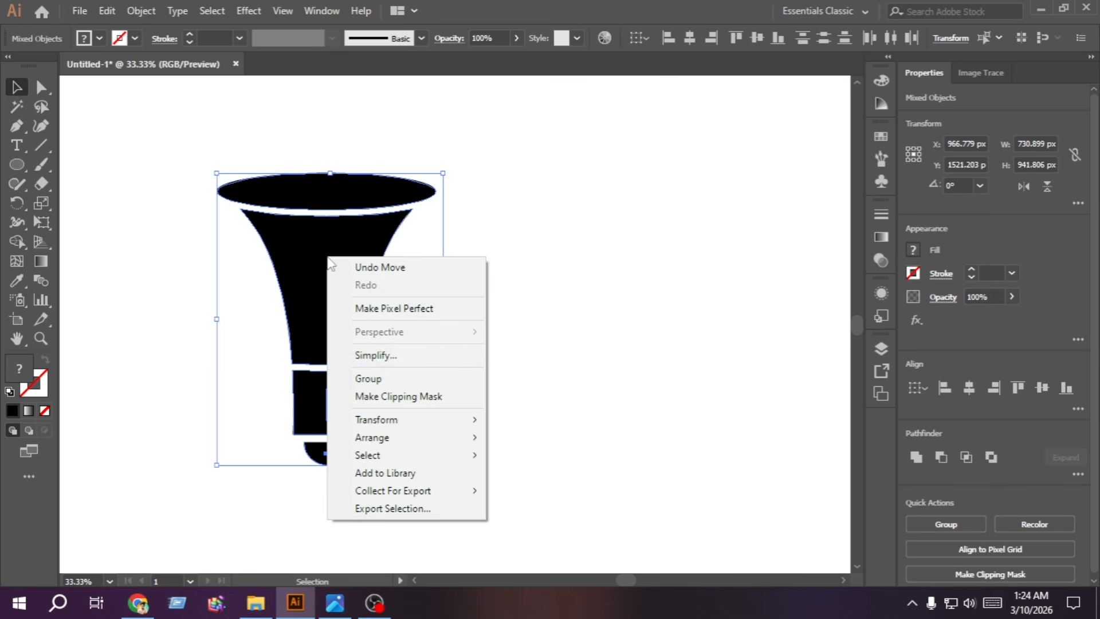
pyautogui.click(383, 379)
pyautogui.click(497, 342)
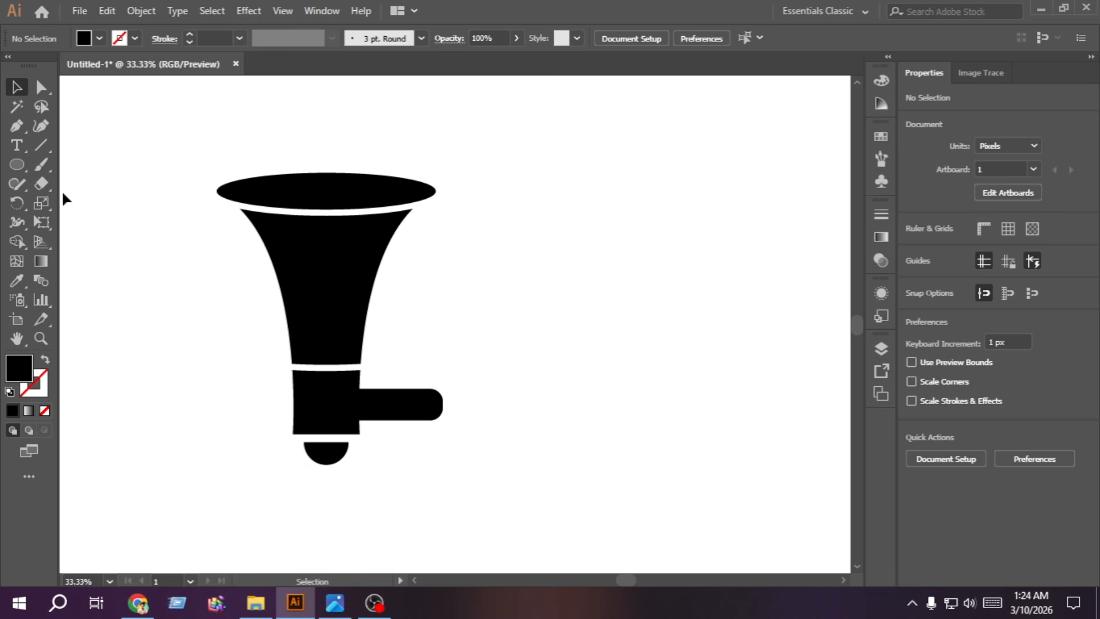
# Step: Draw a white ellipse about 182 x 44 px inside the horn's black rim ellipse
pyautogui.click(22, 160)
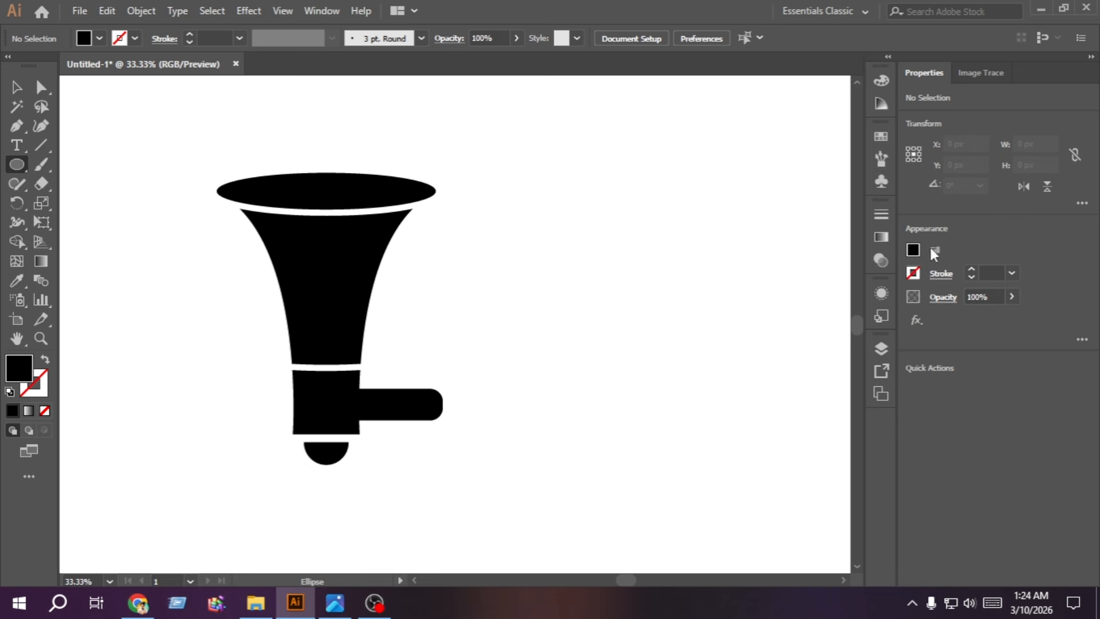
pyautogui.click(914, 250)
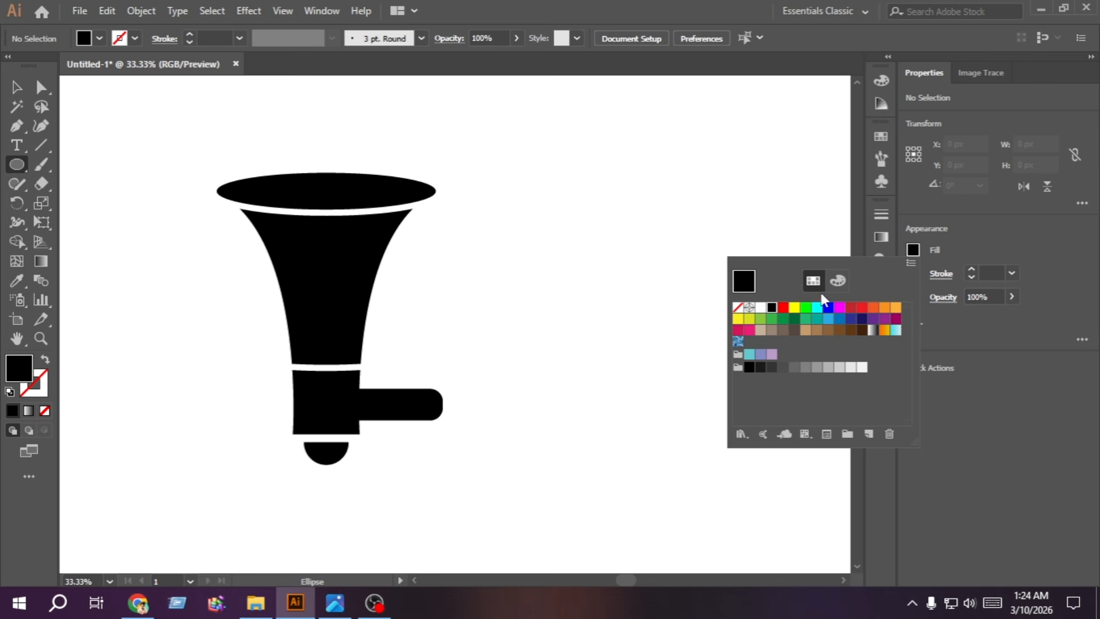
pyautogui.click(760, 308)
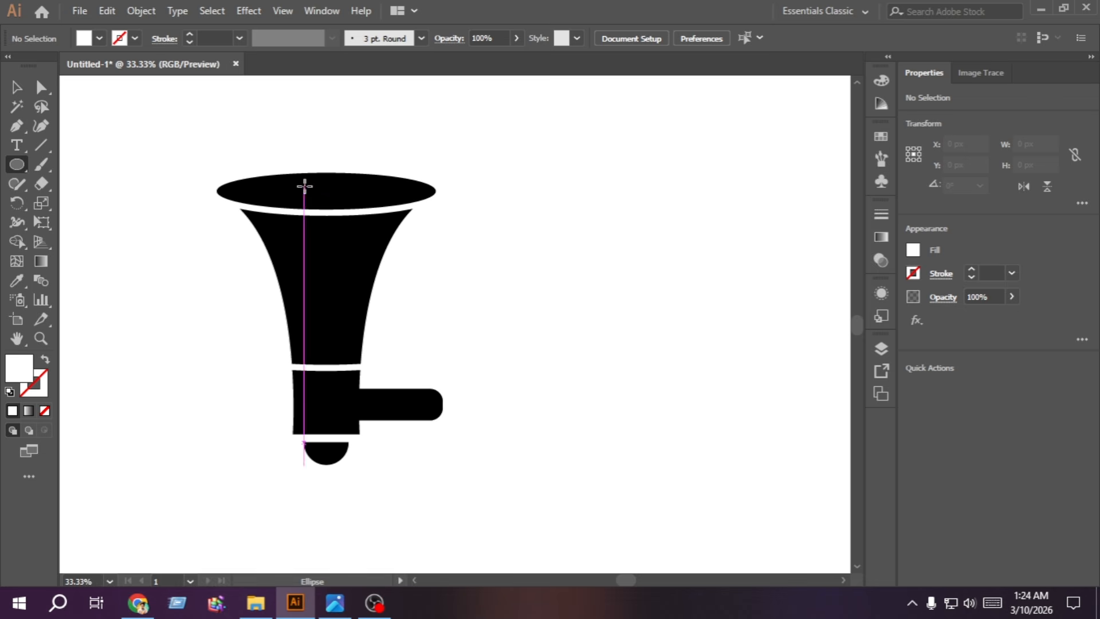
pyautogui.moveTo(304, 187); pyautogui.dragTo(362, 199)
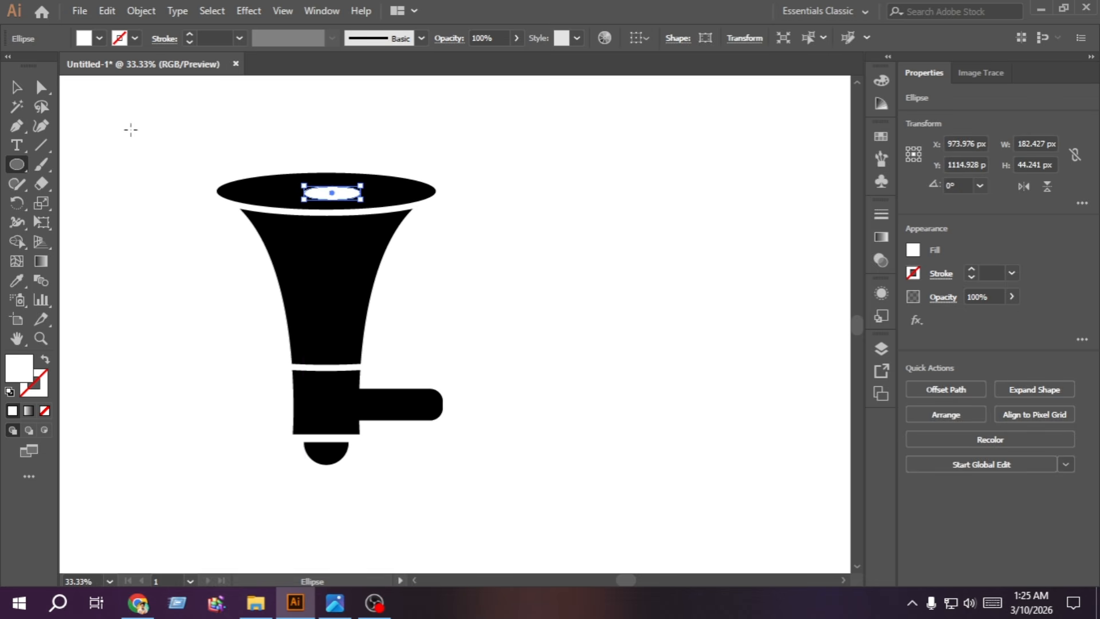
# Step: Move the small white ellipse to the horizontal middle of the rim and down until it overlaps the rim's lower edge
pyautogui.click(16, 87)
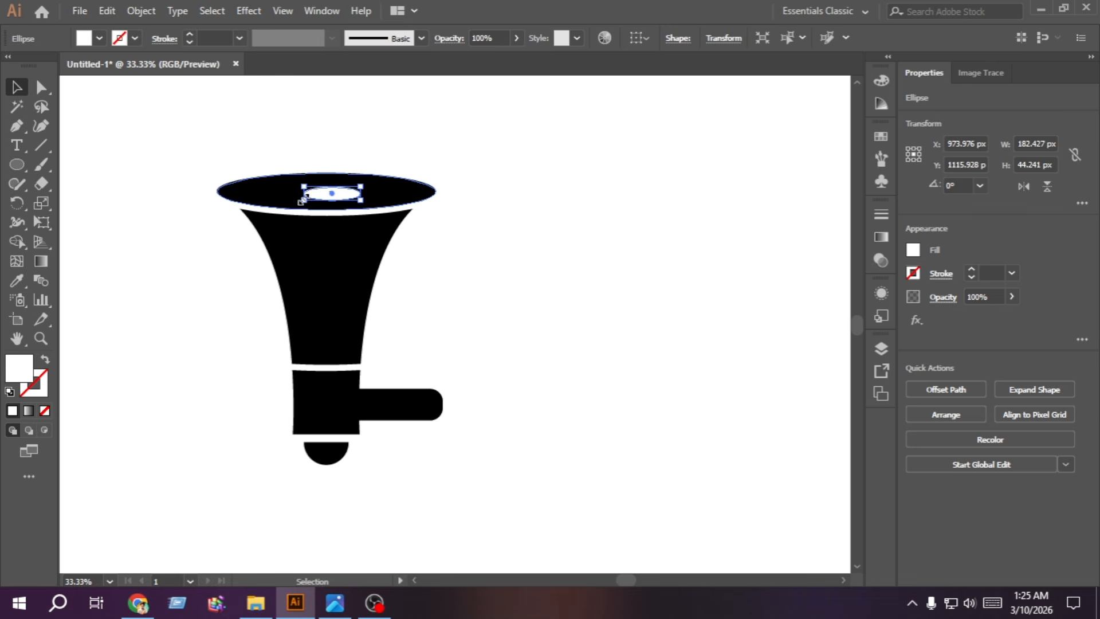
pyautogui.moveTo(302, 200); pyautogui.dragTo(294, 199)
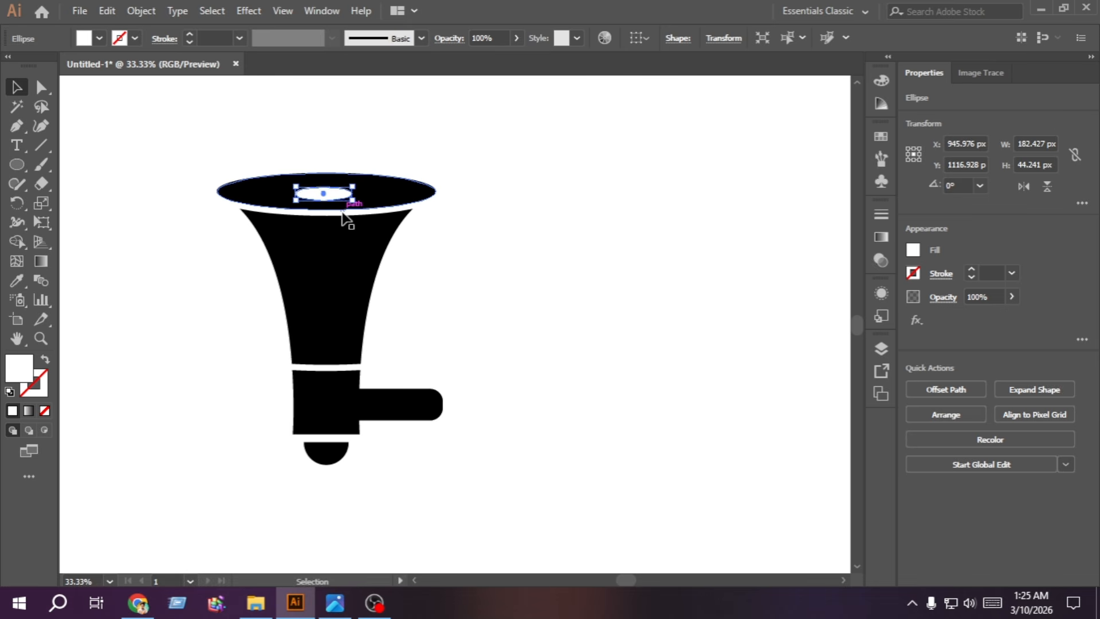
pyautogui.press('Down')
pyautogui.press('Down')
pyautogui.press('Down')
pyautogui.press('Down')
pyautogui.press('Down')
pyautogui.press('Down')
pyautogui.press('Down')
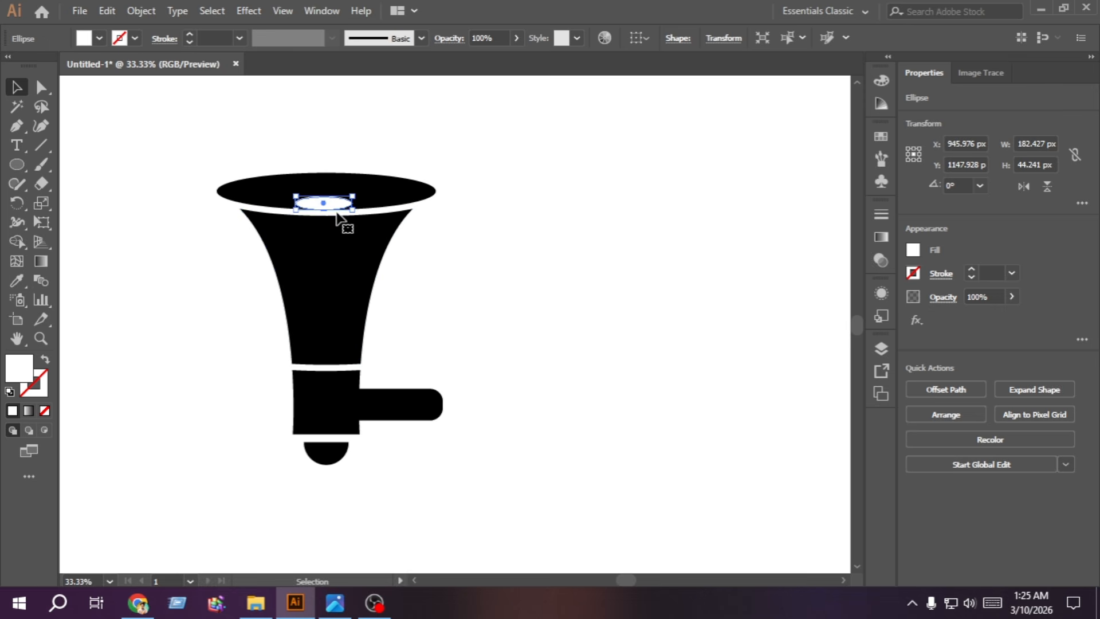
pyautogui.press('Down')
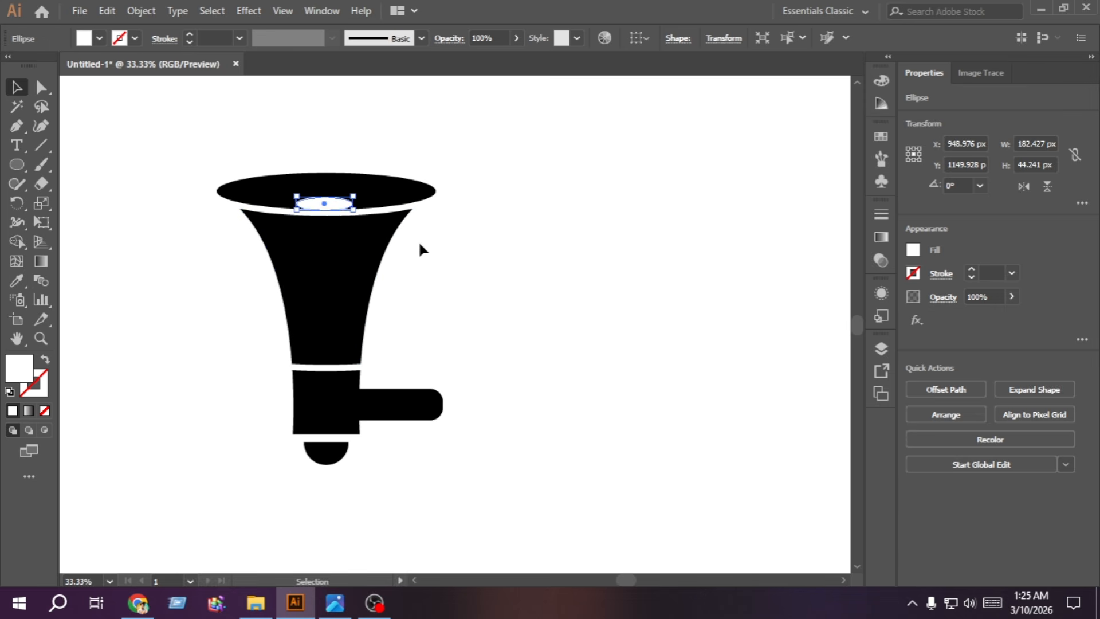
pyautogui.click(437, 244)
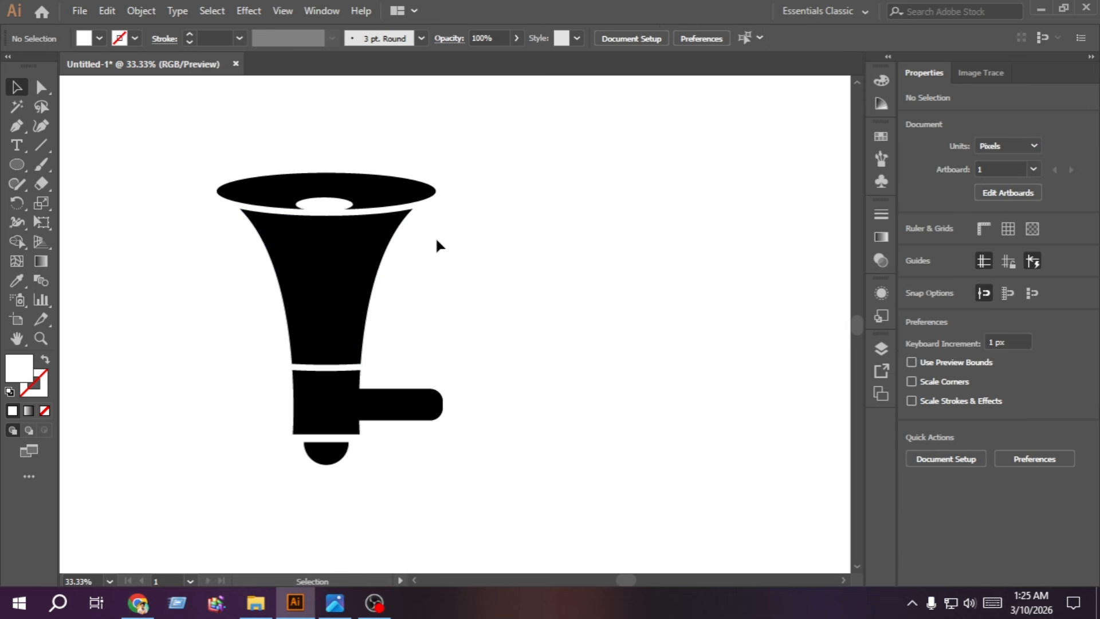
# Step: Draw a circle about 91 px wide centered above the horn's rim and fill it with black
pyautogui.click(17, 164)
pyautogui.scroll(-3, 582, 351)
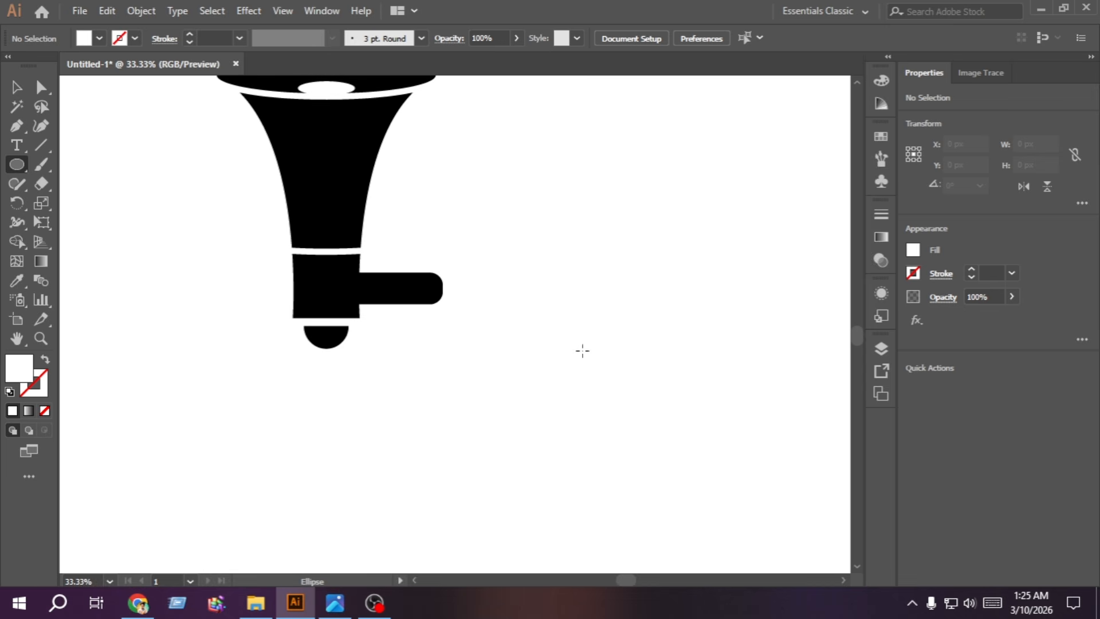
pyautogui.scroll(2, 608, 314)
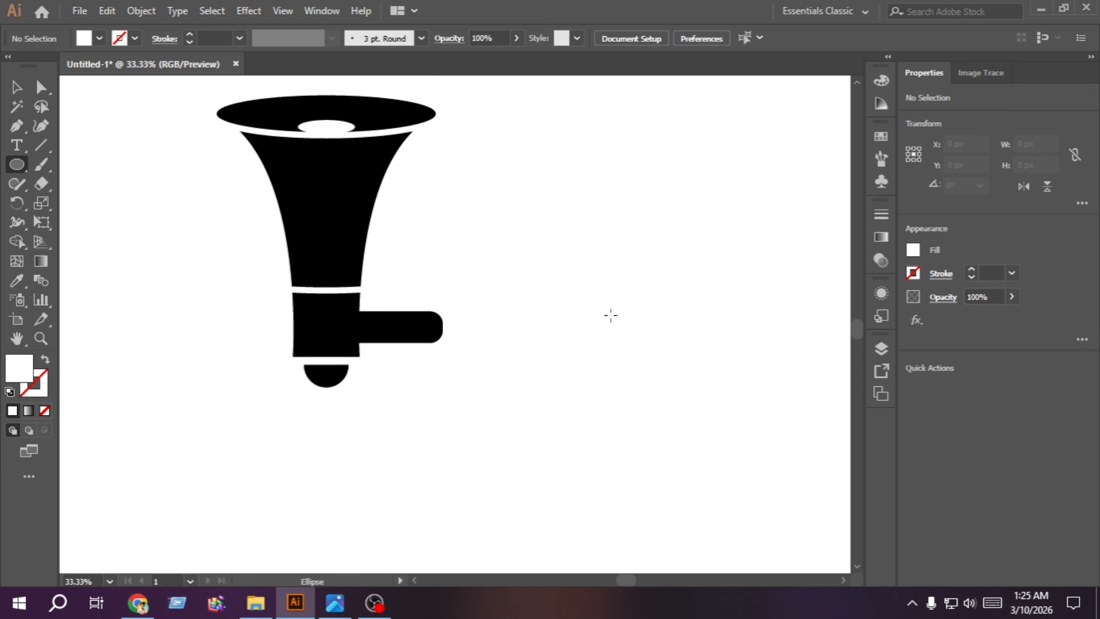
pyautogui.click(857, 82)
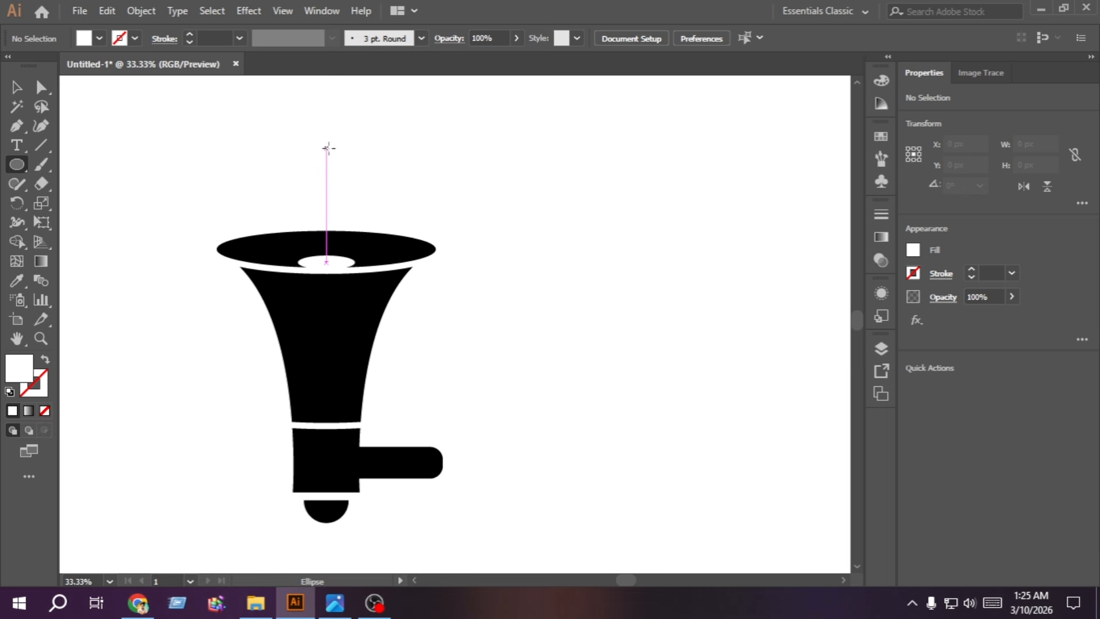
pyautogui.moveTo(329, 148); pyautogui.dragTo(340, 154)
pyautogui.press('v')
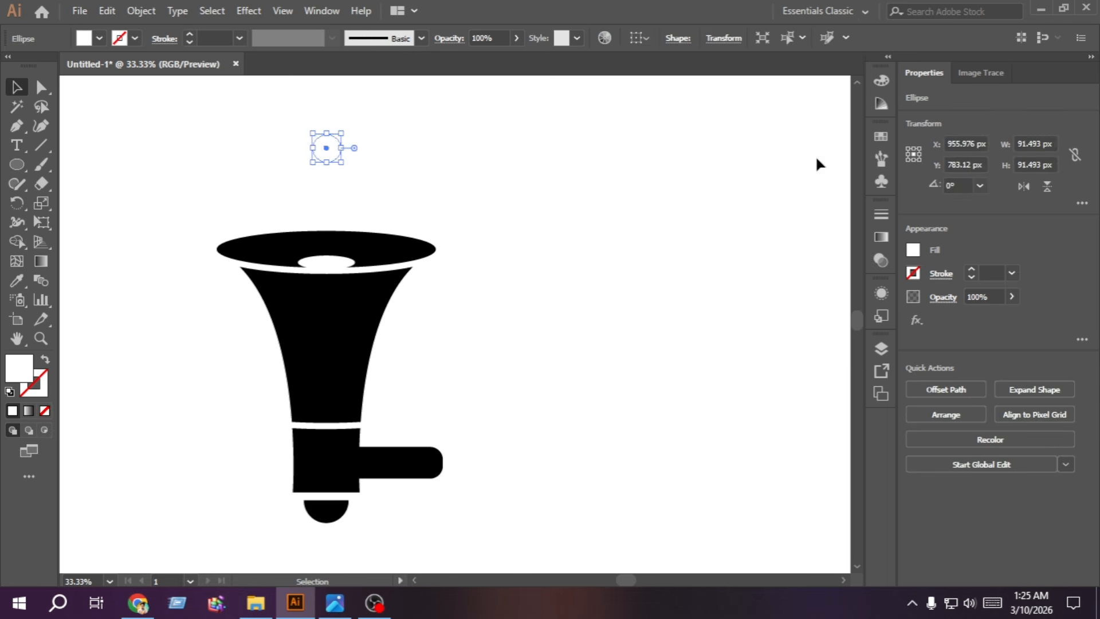
pyautogui.click(912, 251)
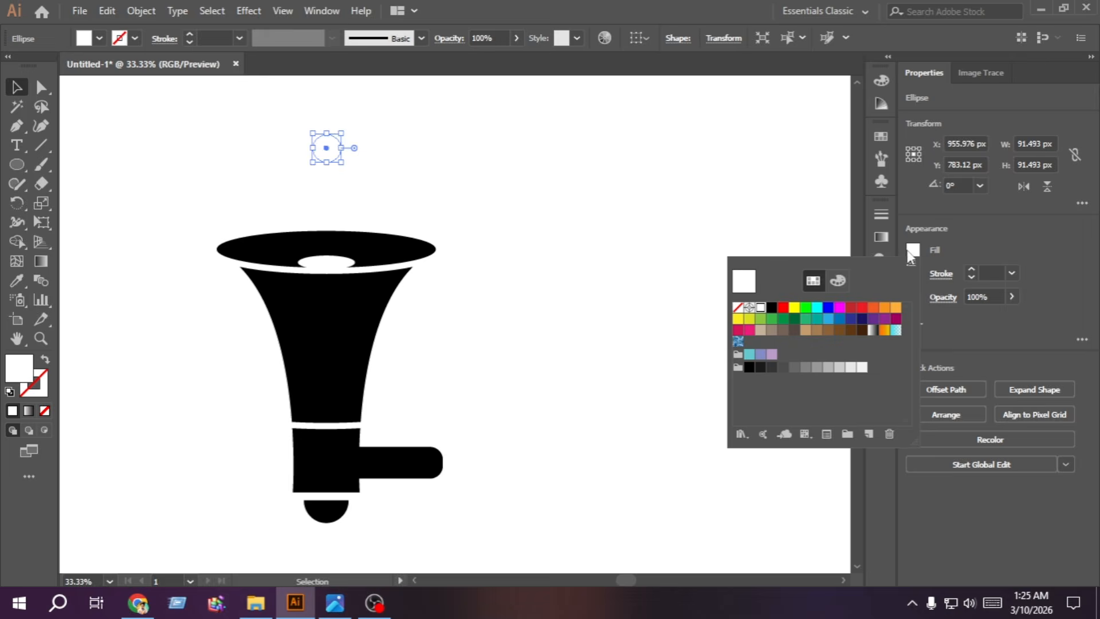
pyautogui.click(772, 308)
# Step: Draw a narrow black rectangle about 42 x 101 px between the small circle and the horn's rim
pyautogui.moveTo(23, 169); pyautogui.dragTo(85, 168)
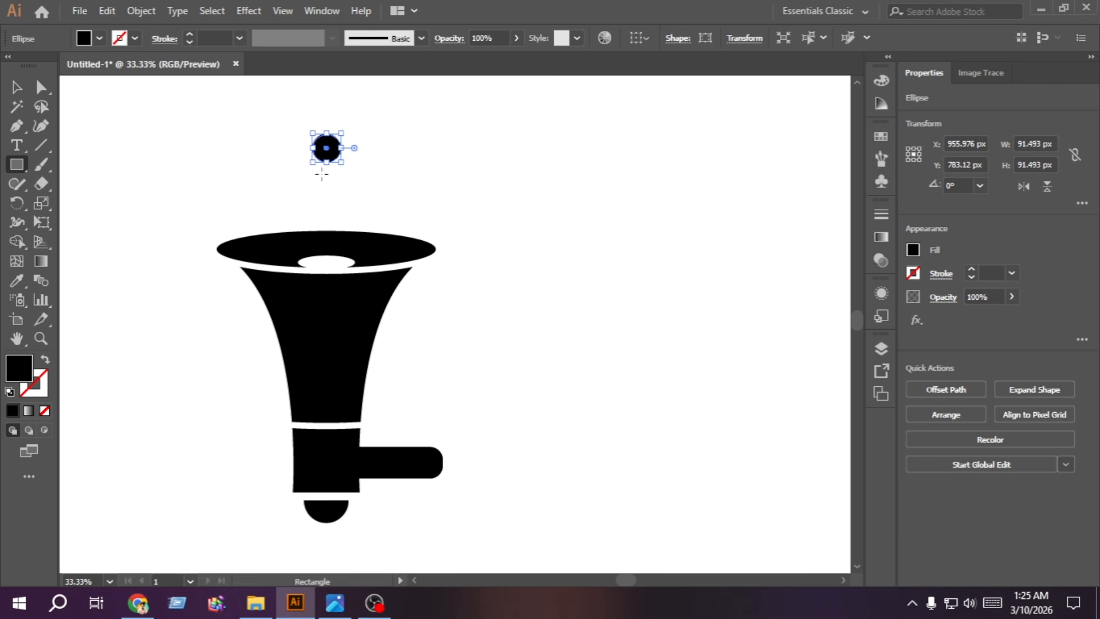
pyautogui.moveTo(321, 174); pyautogui.dragTo(335, 205)
pyautogui.click(16, 87)
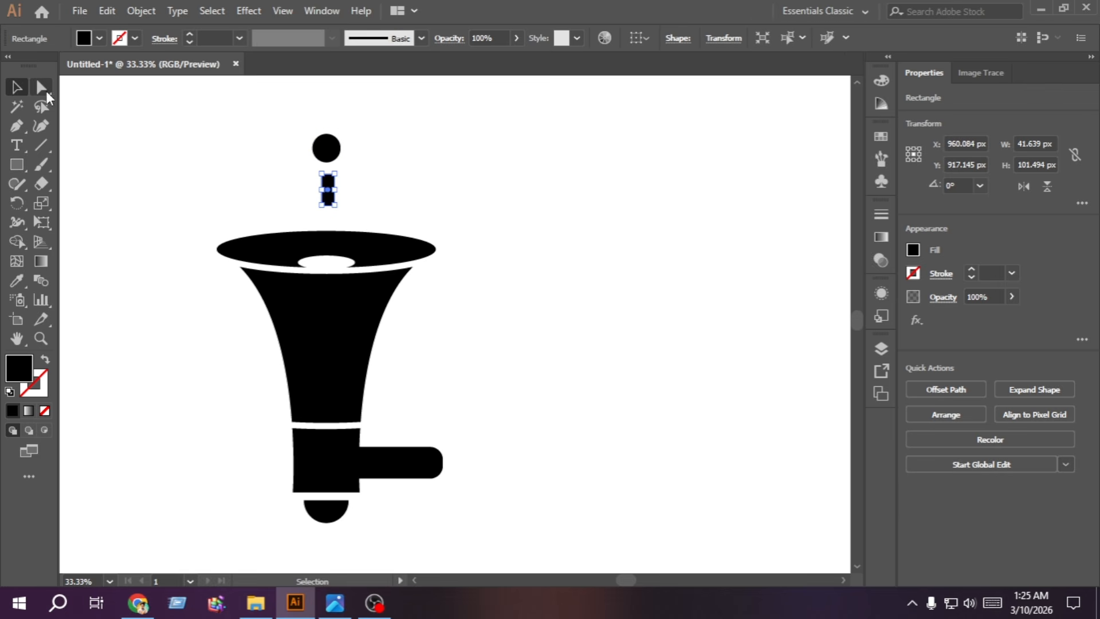
# Step: Taper the narrow rectangle by moving both of its bottom corner anchors slightly inward
pyautogui.click(41, 87)
pyautogui.click(118, 141)
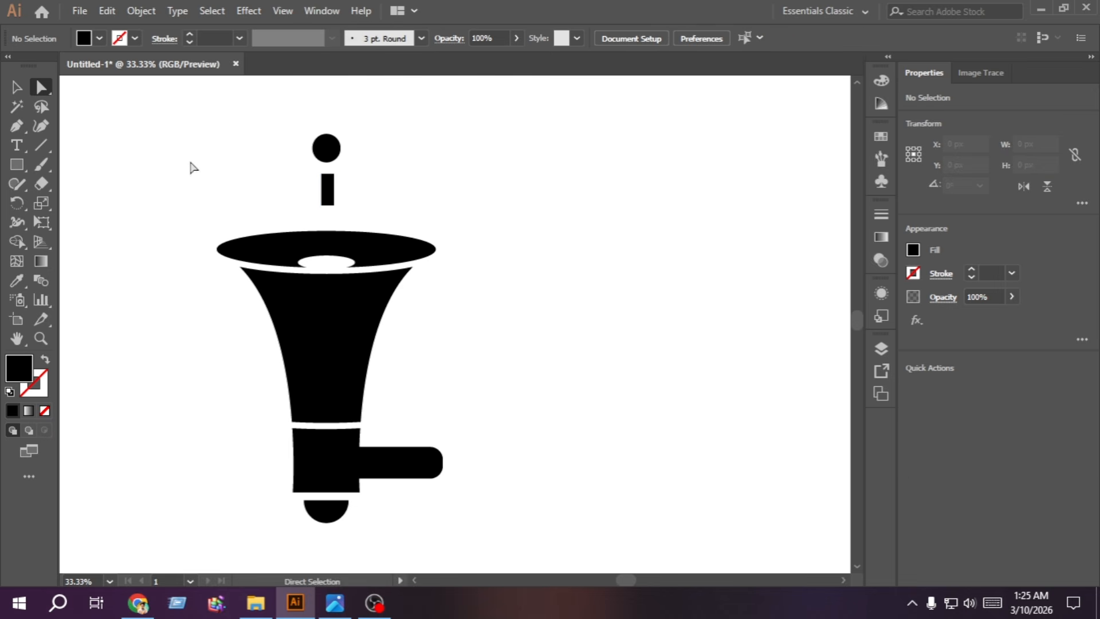
pyautogui.click(323, 208)
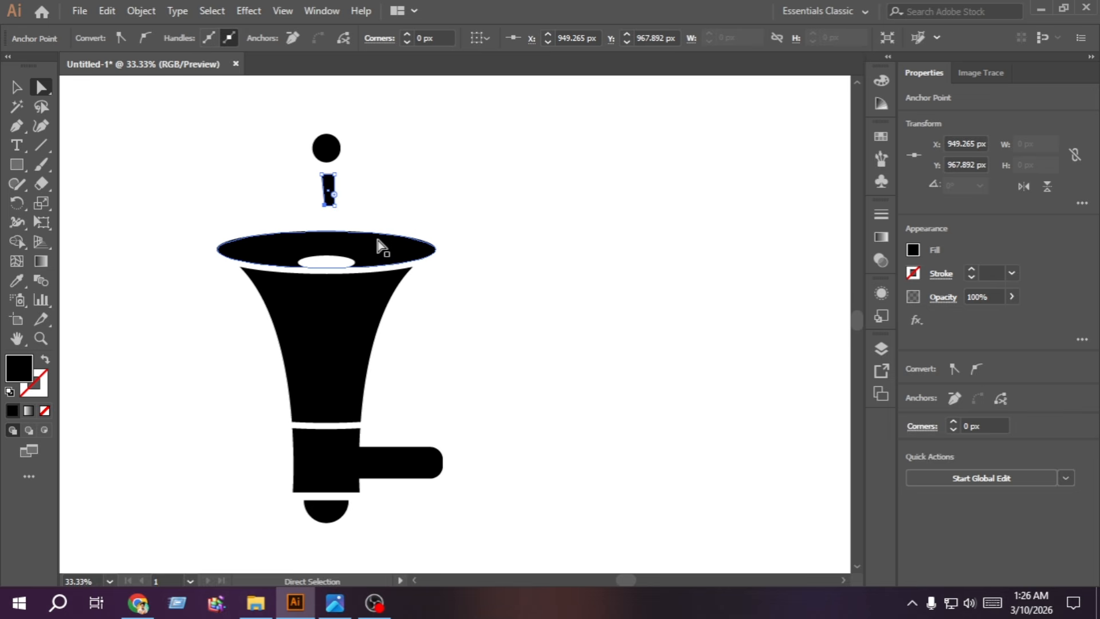
pyautogui.click(351, 208)
pyautogui.moveTo(333, 206); pyautogui.dragTo(361, 202)
pyautogui.click(358, 216)
pyautogui.click(14, 92)
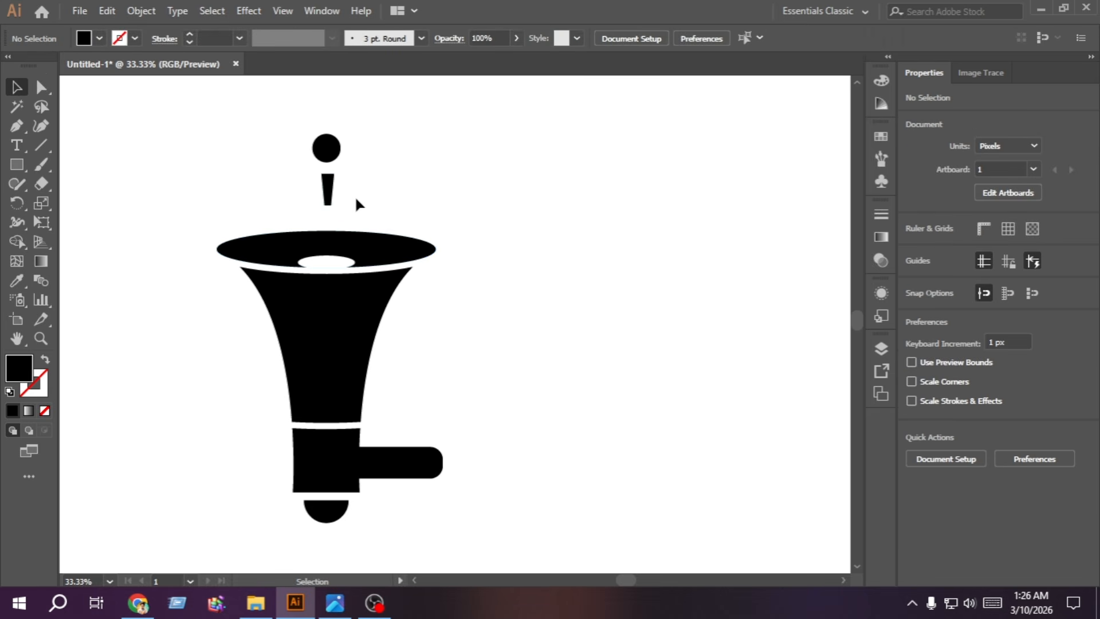
# Step: Align the small circle and the tapered bar on their horizontal centers
pyautogui.moveTo(355, 195); pyautogui.dragTo(285, 135)
pyautogui.click(976, 390)
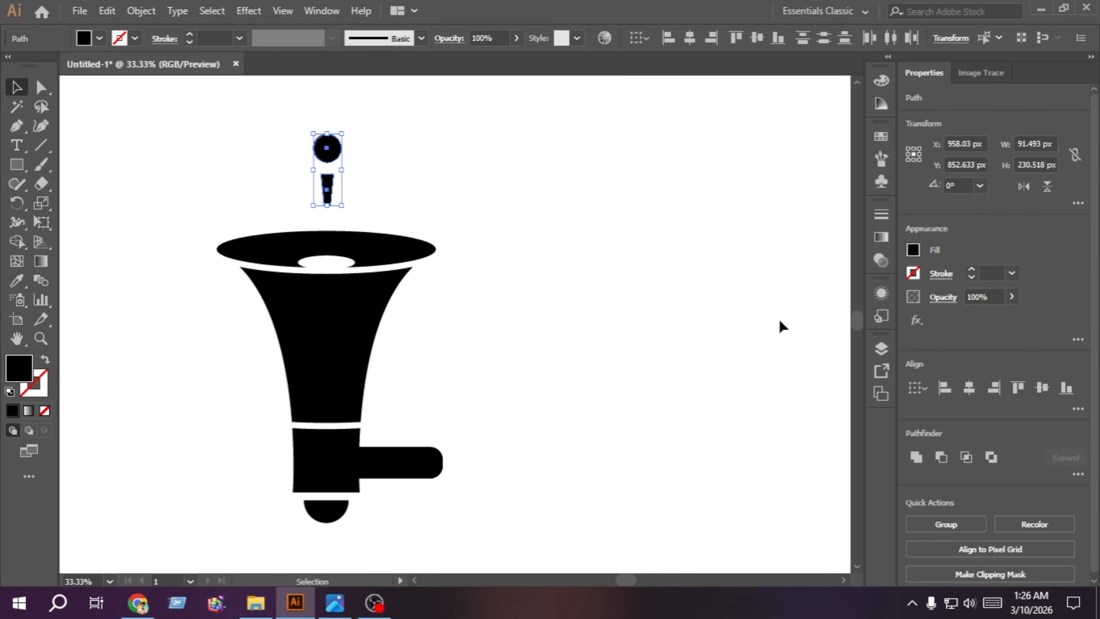
pyautogui.click(494, 182)
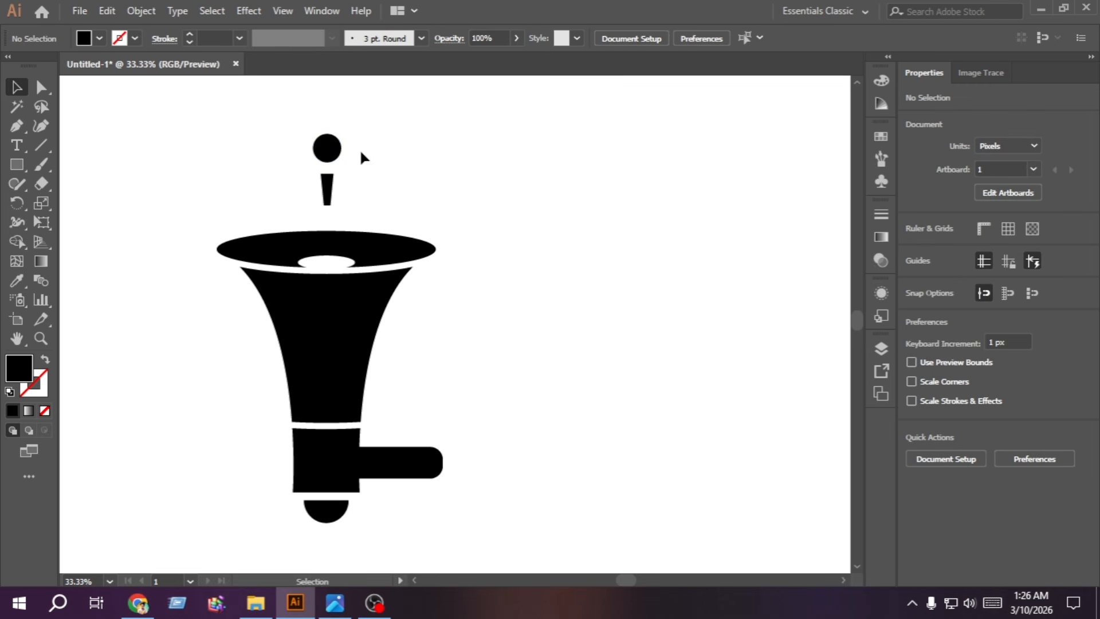
# Step: Nudge the small circle down about 15 px, closer to the tapered bar
pyautogui.click(328, 156)
pyautogui.press('Down')
pyautogui.press('Down')
pyautogui.press('Down')
pyautogui.press('Down')
pyautogui.press('Down')
pyautogui.press('Down')
pyautogui.press('Down')
pyautogui.press('Down')
pyautogui.press('Down')
pyautogui.press('Down')
pyautogui.press('Down')
pyautogui.press('Down')
pyautogui.press('Down')
pyautogui.press('Down')
pyautogui.press('Down')
pyautogui.press('Down')
pyautogui.press('Down')
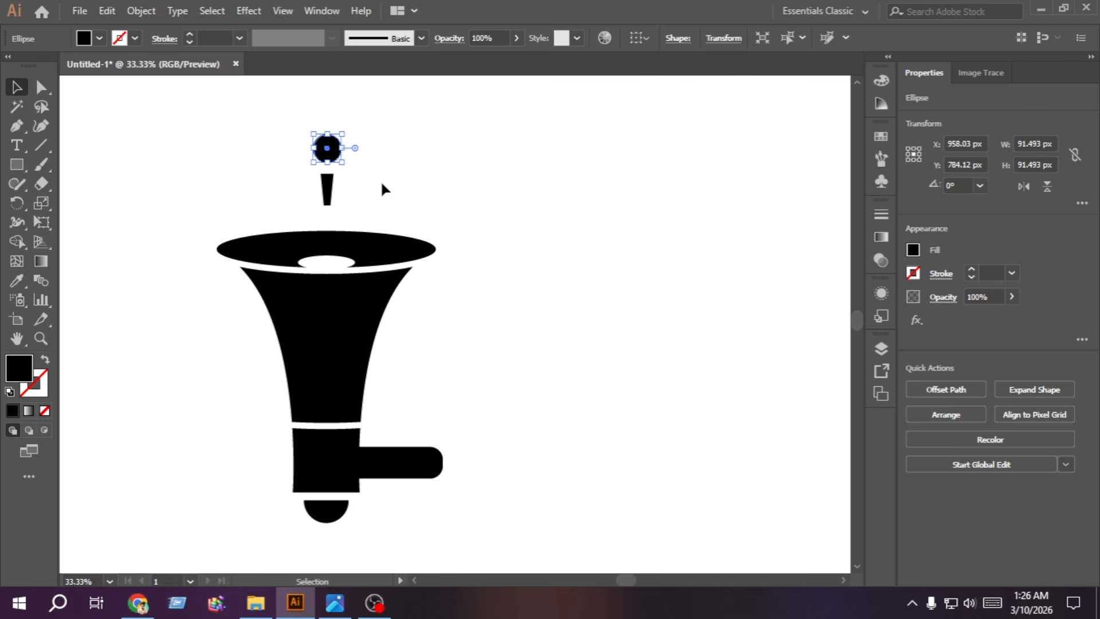
pyautogui.press('Up')
pyautogui.press('Up')
pyautogui.press('Up')
pyautogui.press('Up')
pyautogui.press('Up')
pyautogui.press('Up')
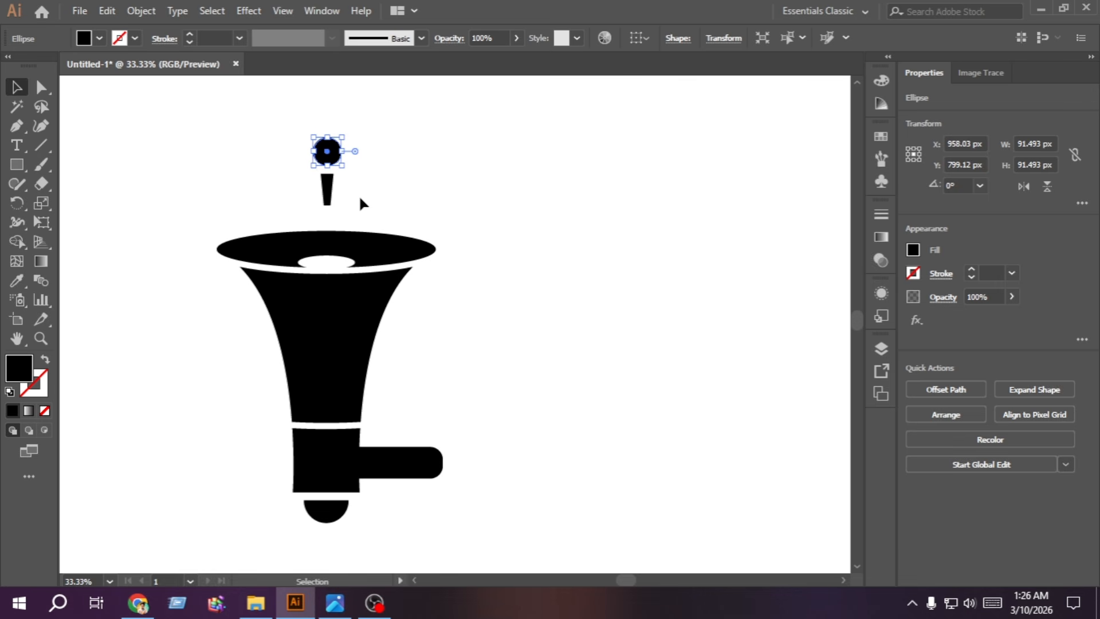
# Step: Group the small circle with the tapered bar beneath it
pyautogui.hotkey('ctrl', 'a')
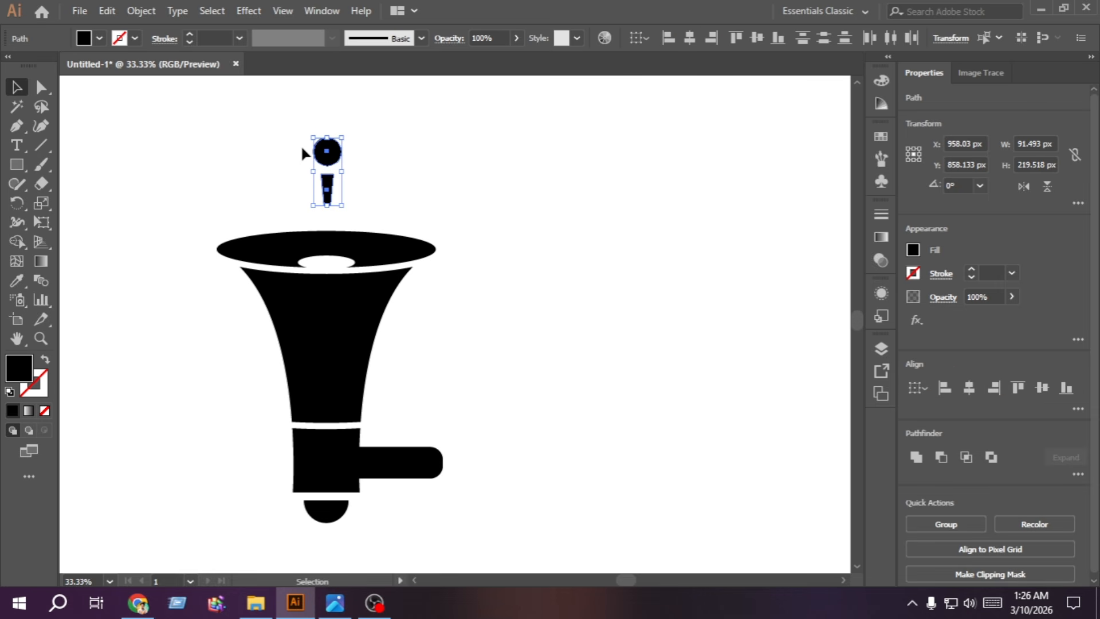
pyautogui.hotkey('ctrl', 'g')
pyautogui.press('v')
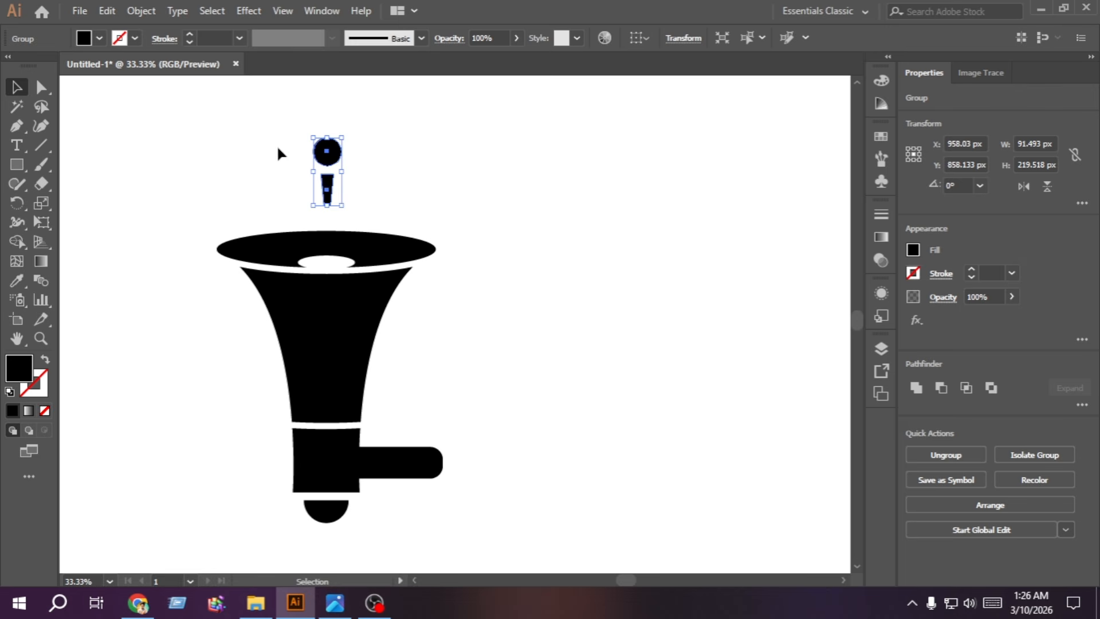
# Step: Place a smaller copy of the circle-and-bar group to its right, rotated to about 318° so it fans outward
pyautogui.press('alt')
pyautogui.moveTo(327, 189); pyautogui.dragTo(385, 195)
pyautogui.moveTo(379, 186)
pyautogui.mouseDown()
pyautogui.moveTo(384, 205)
pyautogui.moveTo(362, 228)
pyautogui.moveTo(365, 194)
pyautogui.mouseUp()
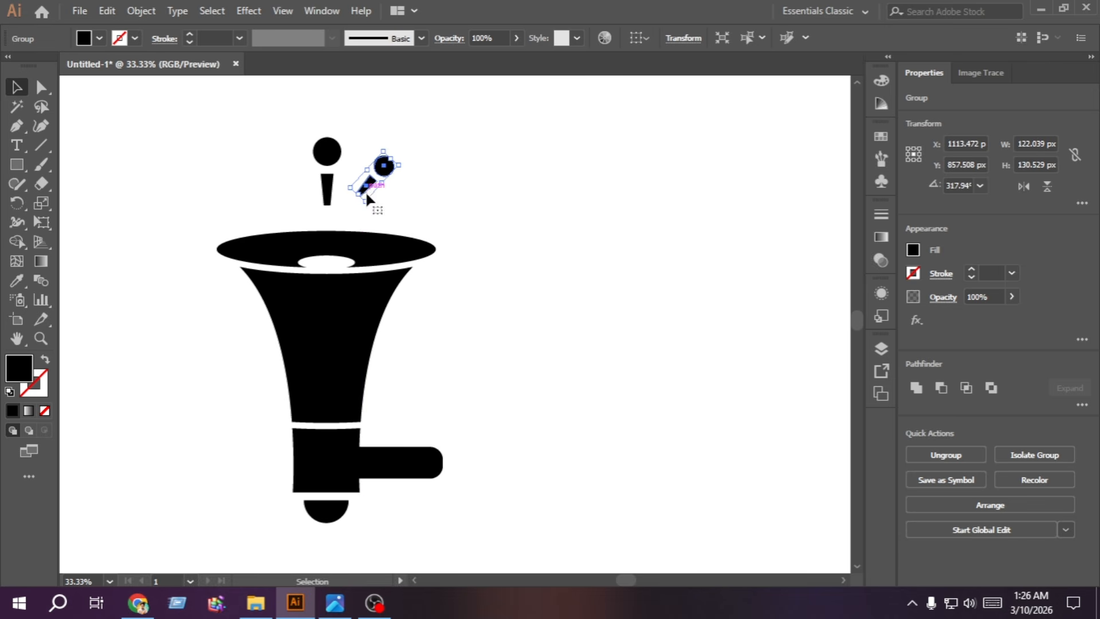
# Step: Nudge the rotated copy about 48 px down and 10 px to the right
pyautogui.press('Down')
pyautogui.press('Down')
pyautogui.press('Down')
pyautogui.press('Down')
pyautogui.press('Down')
pyautogui.press('Down')
pyautogui.press('Down')
pyautogui.press('Down')
pyautogui.press('Down')
pyautogui.press('Down')
pyautogui.press('Down')
pyautogui.press('Down')
pyautogui.press('Down')
pyautogui.press('Down')
pyautogui.press('Down')
pyautogui.press('Down')
pyautogui.press('Down')
pyautogui.press('Down')
pyautogui.press('Down')
pyautogui.press('Down')
pyautogui.press('Right')
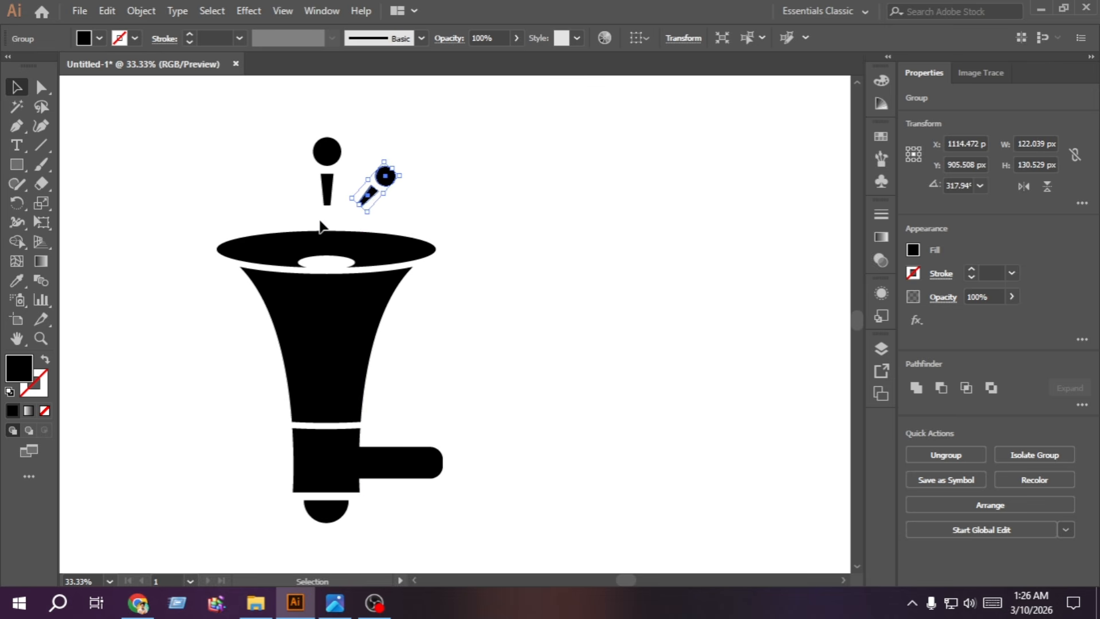
pyautogui.press('Right')
pyautogui.press('Right')
pyautogui.press('Right')
pyautogui.press('Right')
pyautogui.press('Right')
pyautogui.press('Right')
pyautogui.press('Right')
pyautogui.press('Right')
pyautogui.press('Right')
# Step: Reflect a copy of the rotated group across the vertical axis and place it on the left of the central group
pyautogui.rightClick(376, 203)
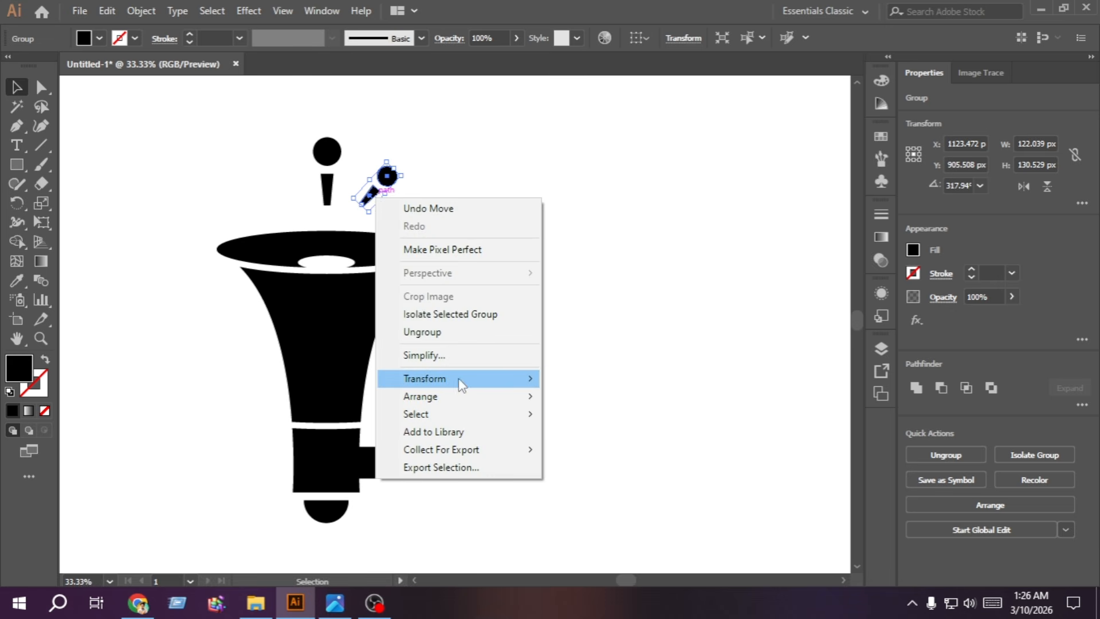
pyautogui.moveTo(462, 380)
pyautogui.click(627, 437)
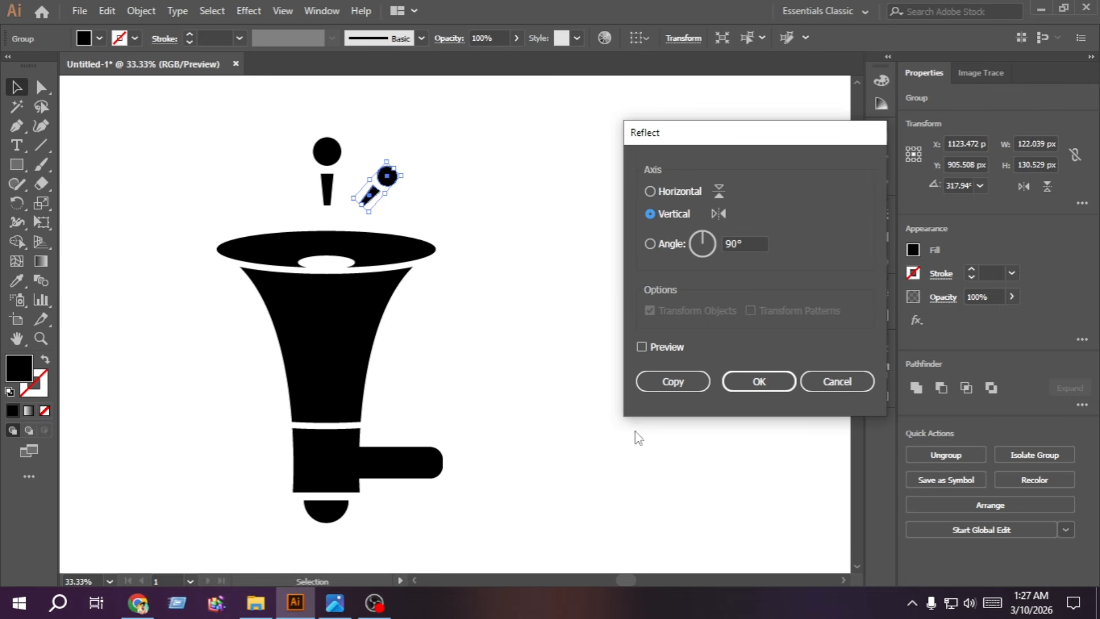
pyautogui.click(658, 382)
pyautogui.moveTo(371, 177); pyautogui.dragTo(277, 175)
pyautogui.click(153, 262)
# Step: Scatter four small upright black ellipses between the burst marks, the upper ones about 18 × 51 px
pyautogui.click(23, 161)
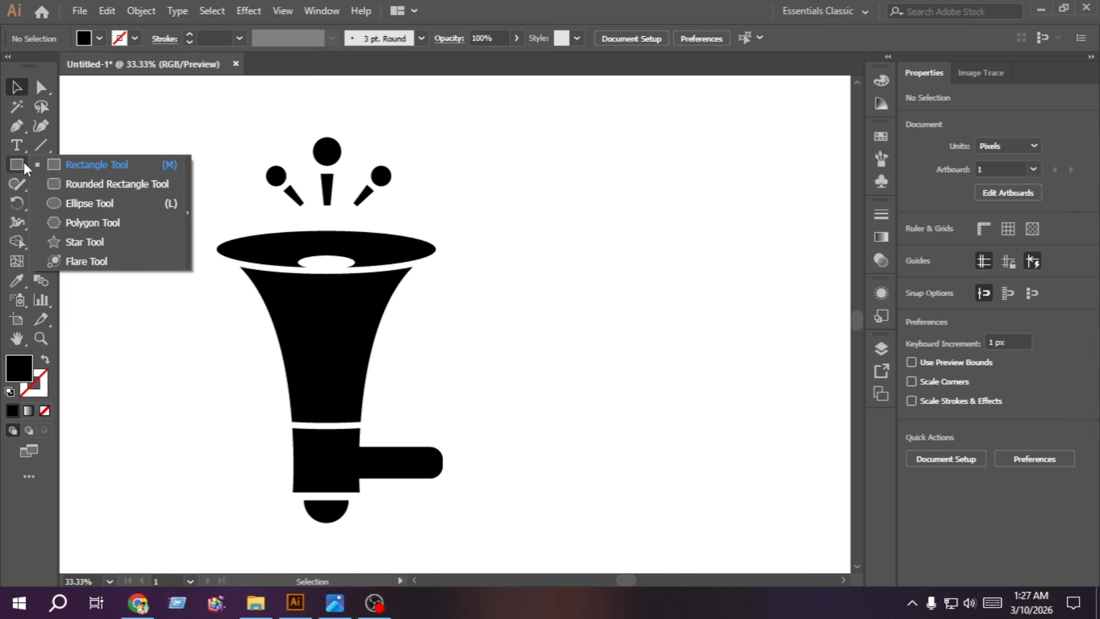
pyautogui.click(72, 205)
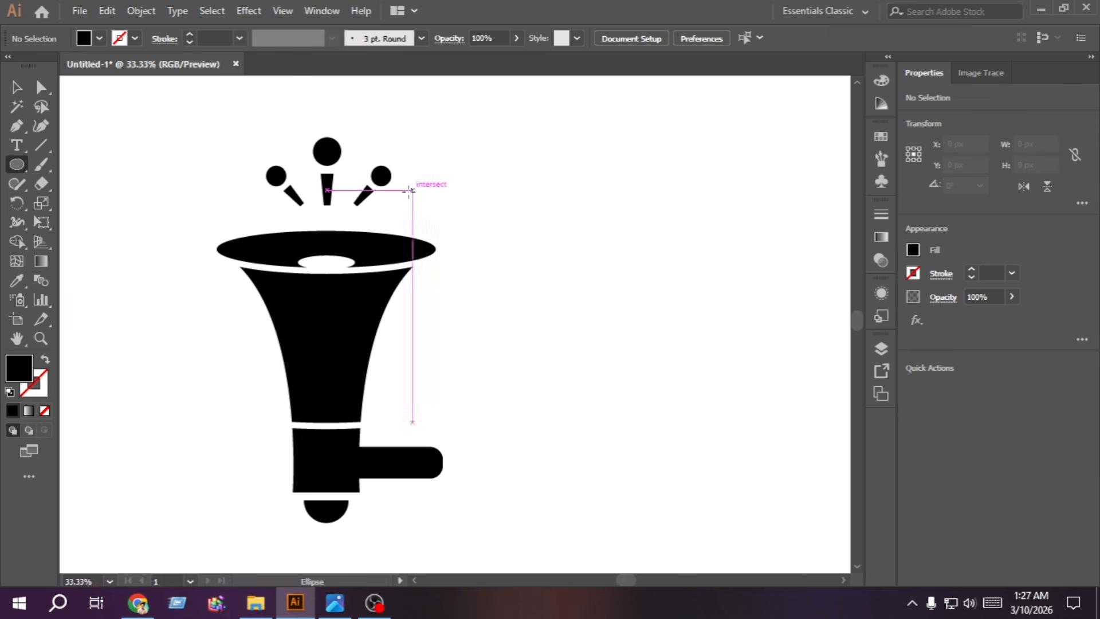
pyautogui.moveTo(401, 193); pyautogui.dragTo(356, 165)
pyautogui.click(16, 87)
pyautogui.click(145, 140)
pyautogui.click(312, 216)
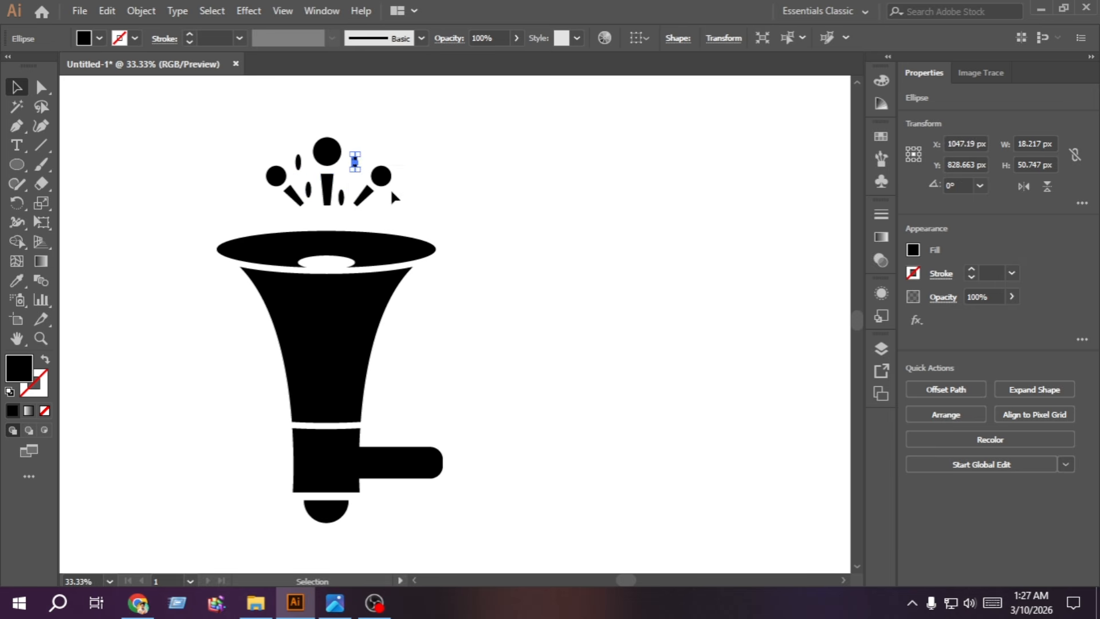
# Step: Group all the burst marks with the small ellipses and stretch the group slightly taller
pyautogui.moveTo(414, 214); pyautogui.dragTo(238, 129)
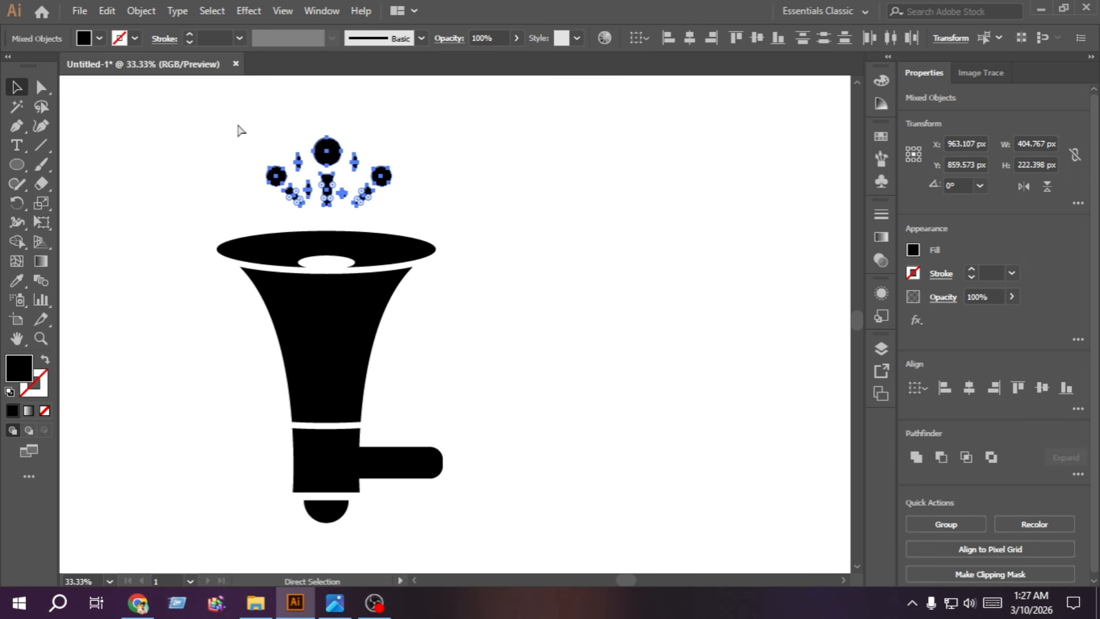
pyautogui.hotkey('ctrl', 'g')
pyautogui.moveTo(328, 138)
pyautogui.mouseDown()
pyautogui.moveTo(322, 120)
pyautogui.moveTo(323, 130)
pyautogui.mouseUp()
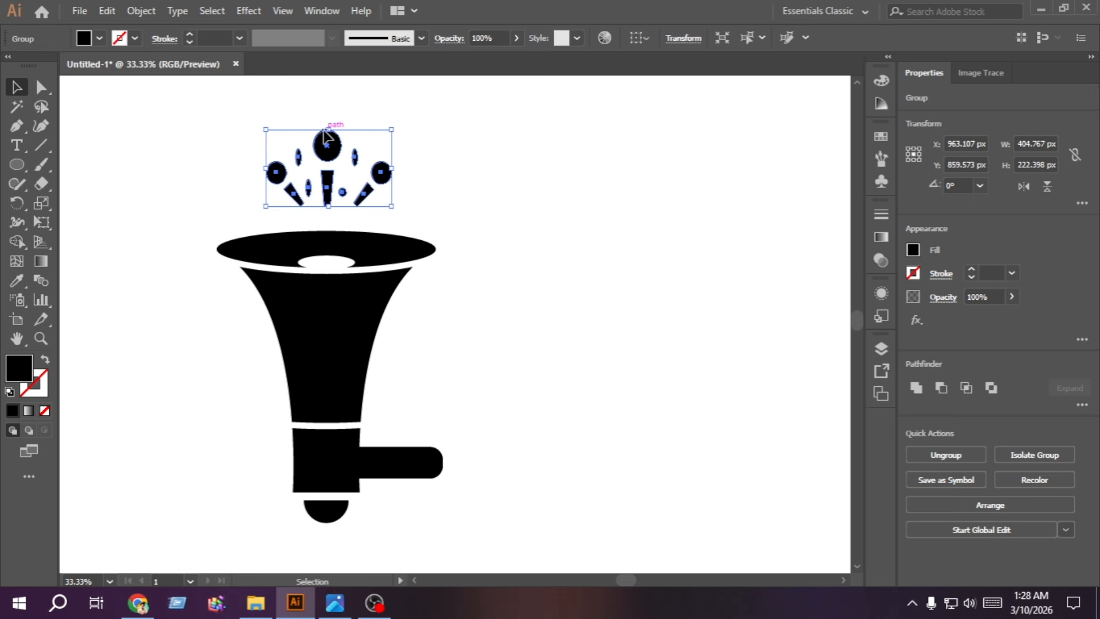
pyautogui.click(483, 511)
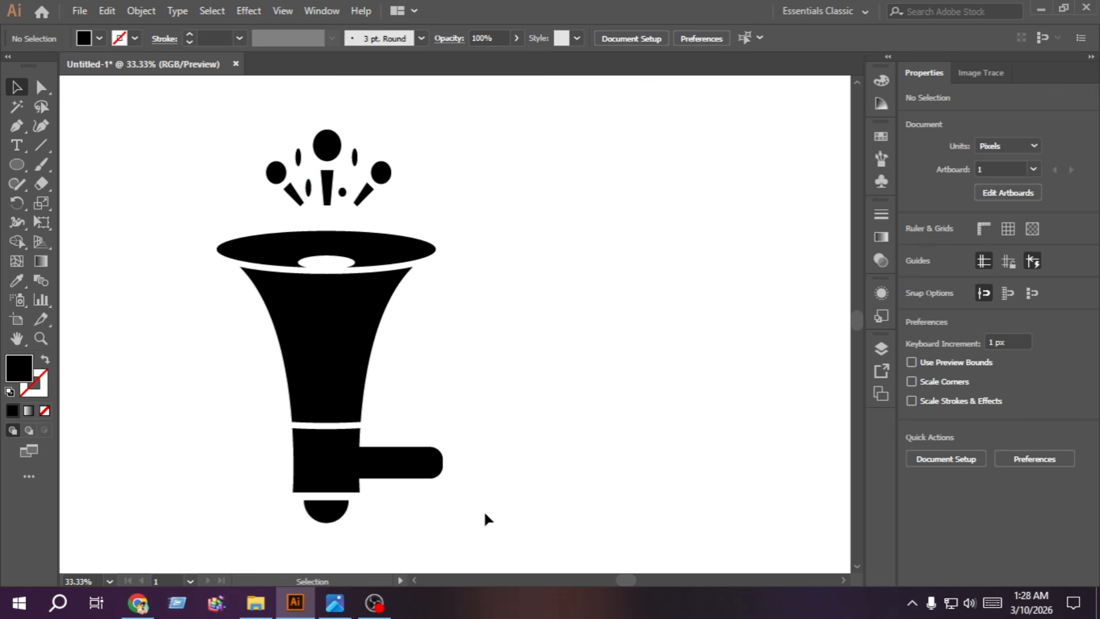
# Step: Group the burst marks and all the horn parts into one object
pyautogui.moveTo(485, 531); pyautogui.dragTo(214, 123)
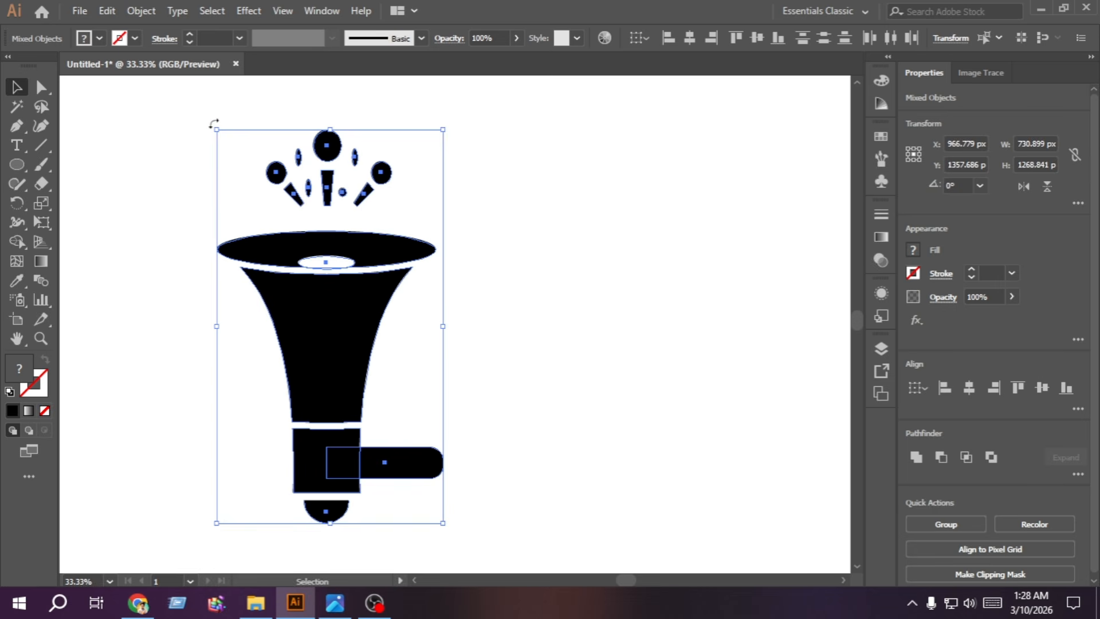
pyautogui.press('a')
pyautogui.press('v')
pyautogui.hotkey('ctrl', 'g')
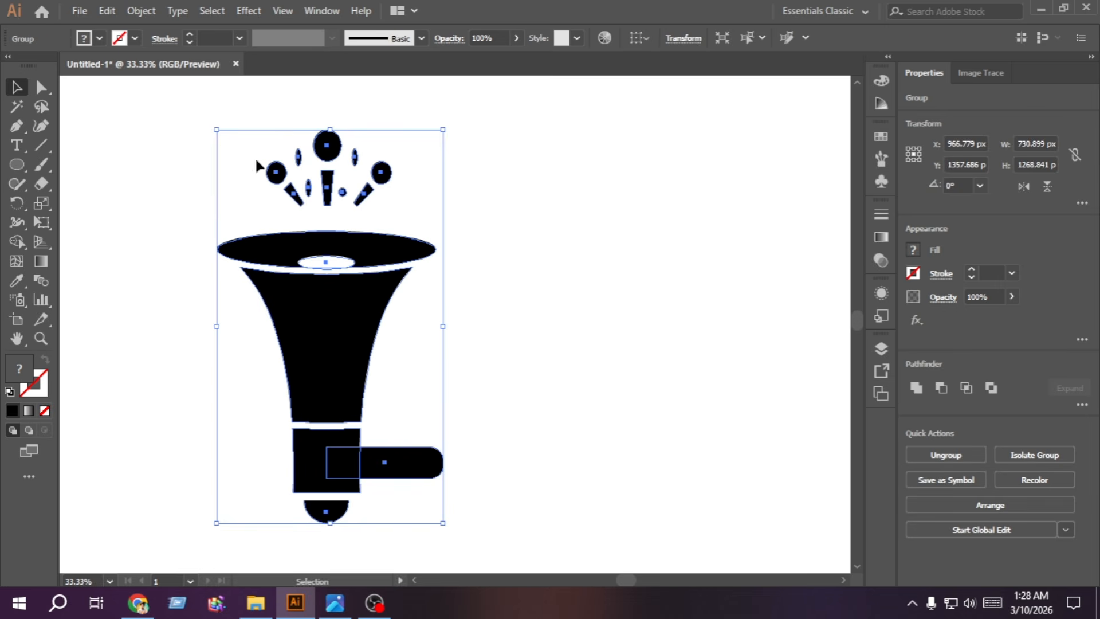
# Step: Rotate the megaphone group clockwise to face right and slightly upward, and move it into the artboard's upper-left corner
pyautogui.scroll(-2, 335, 224)
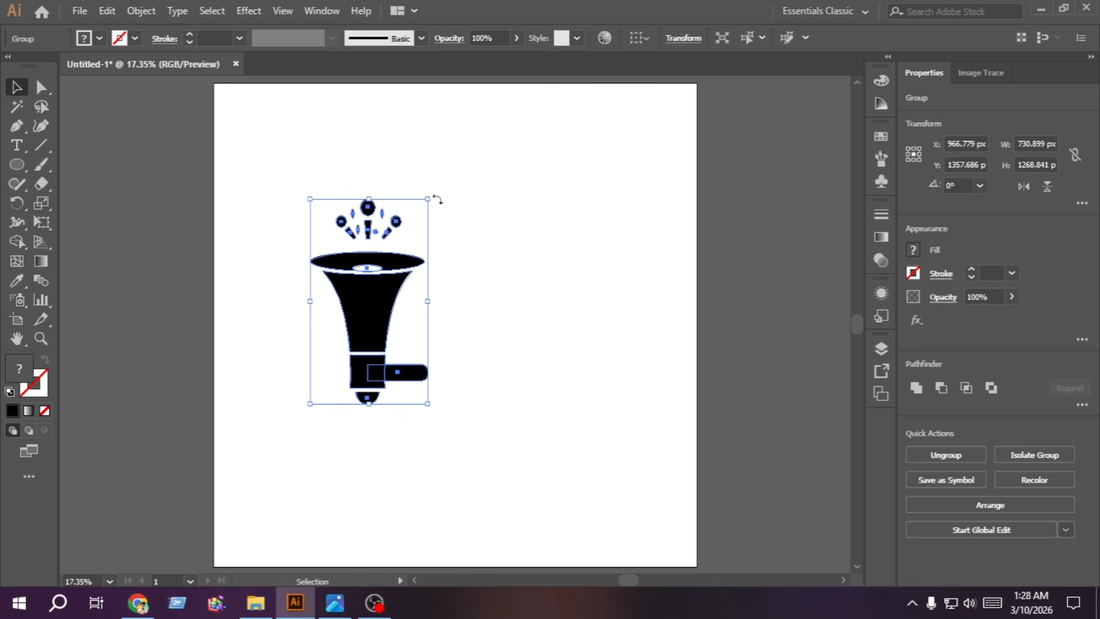
pyautogui.moveTo(440, 203); pyautogui.dragTo(462, 383)
pyautogui.click(520, 422)
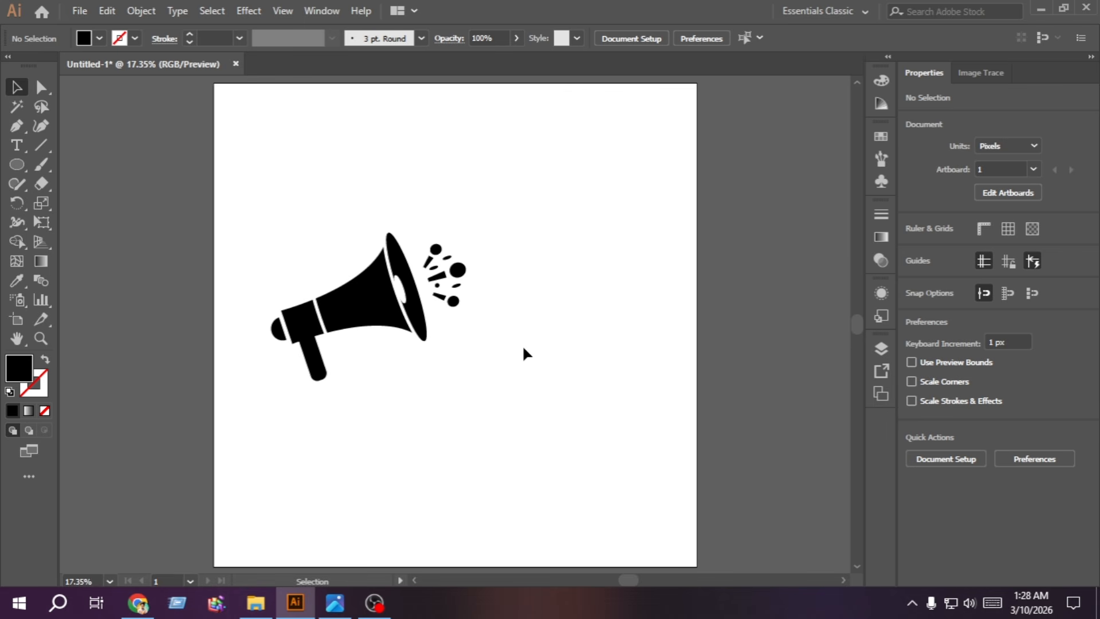
pyautogui.moveTo(359, 319); pyautogui.dragTo(309, 172)
pyautogui.click(383, 204)
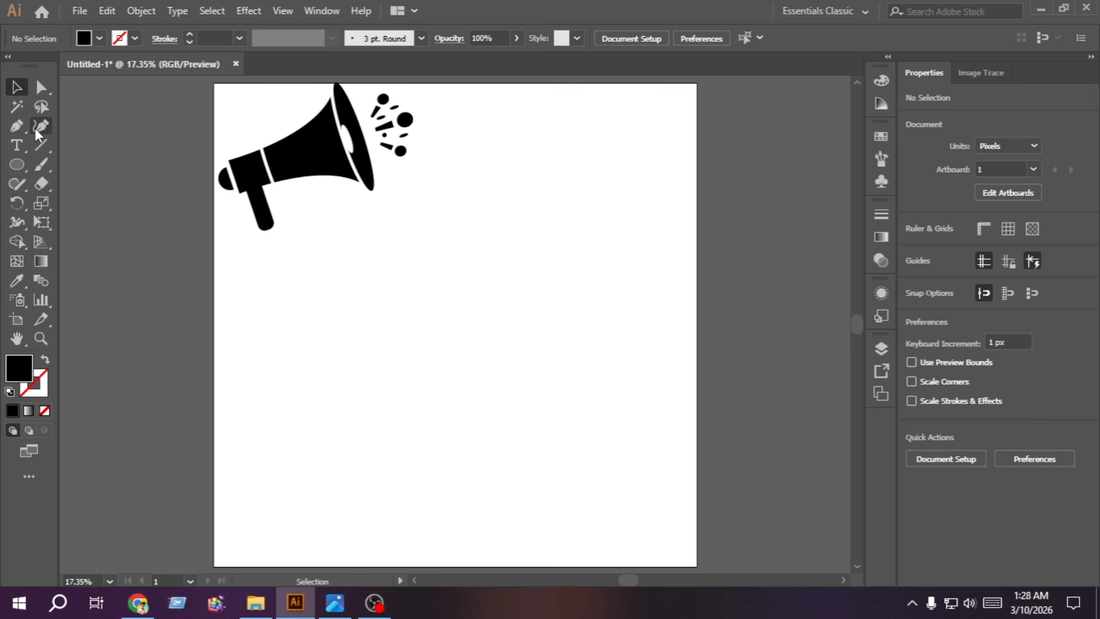
# Step: Draw an open zigzag path with the Pen tool for the left half of a spiky crown, about 419 × 653 px, with black stroke and no fill
pyautogui.click(13, 126)
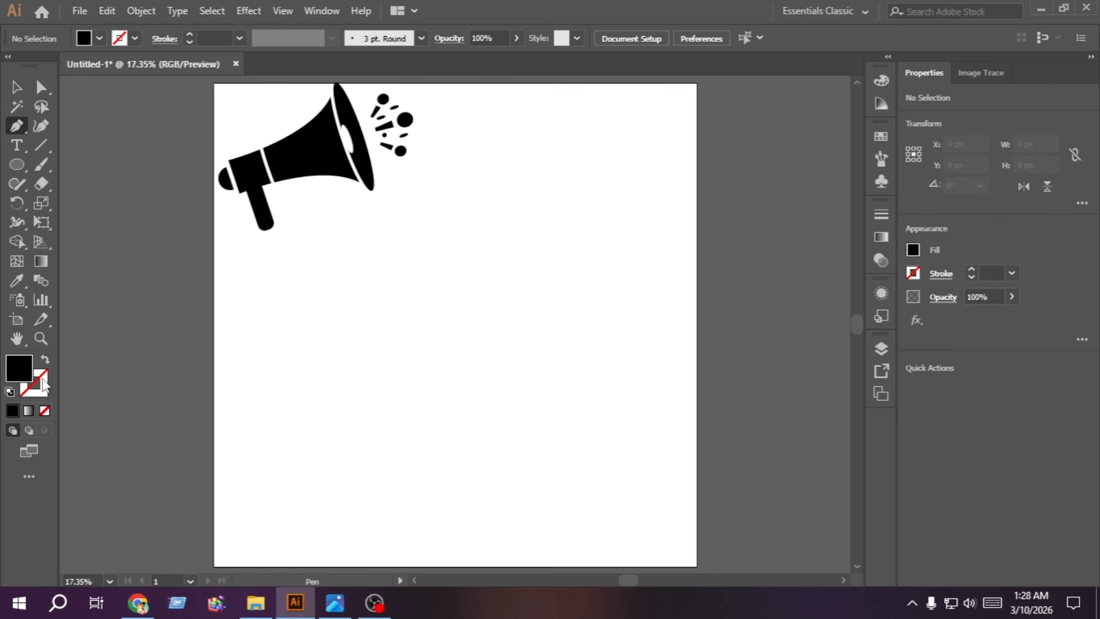
pyautogui.click(45, 362)
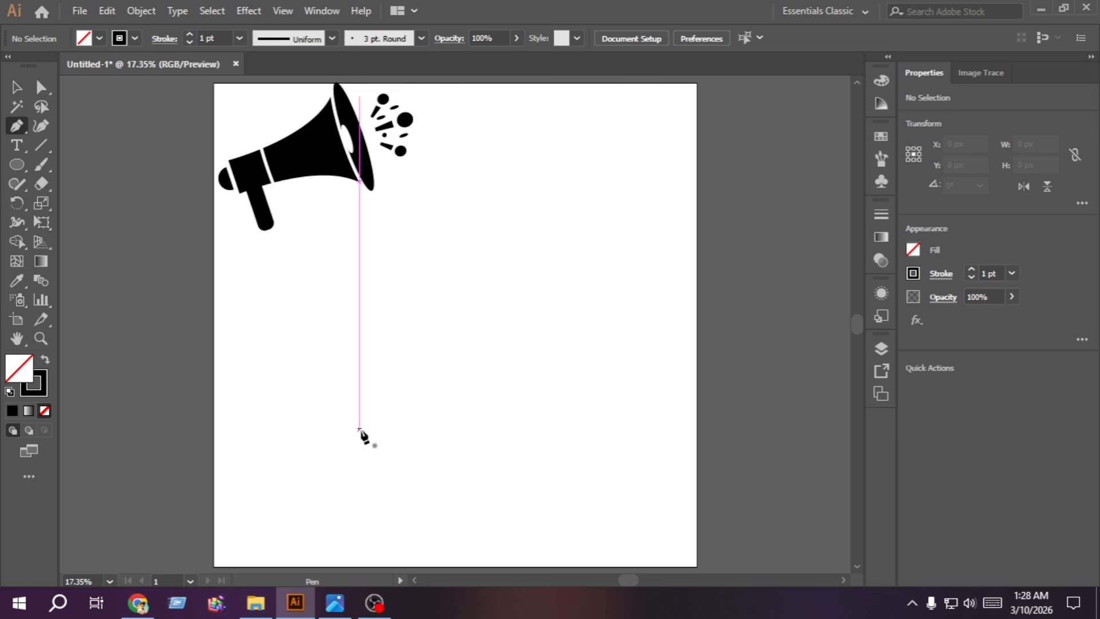
pyautogui.click(362, 431)
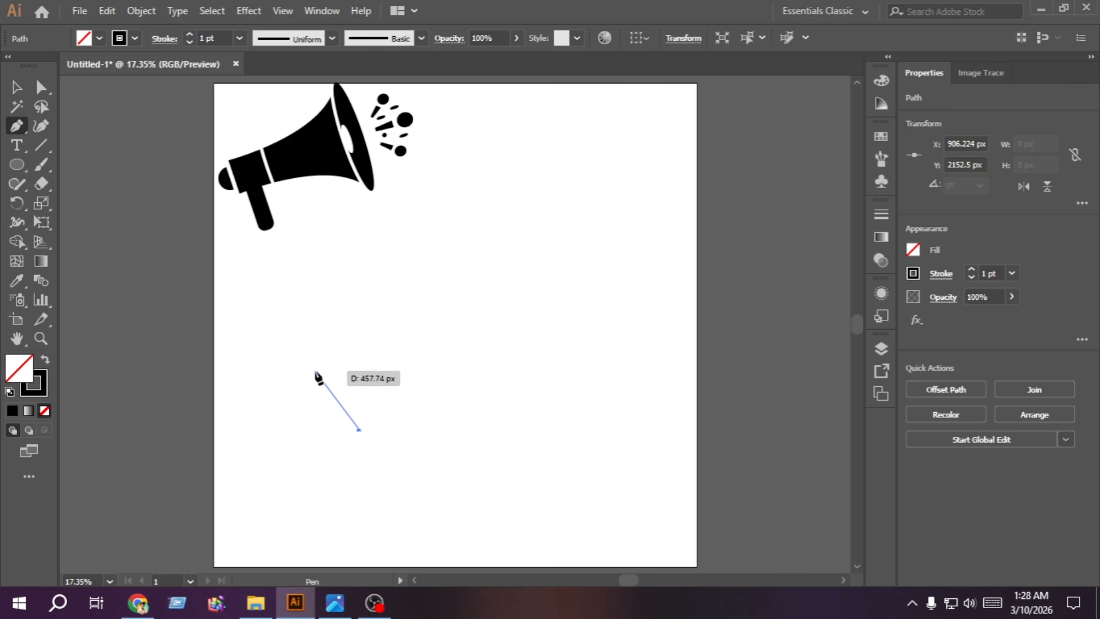
pyautogui.click(315, 369)
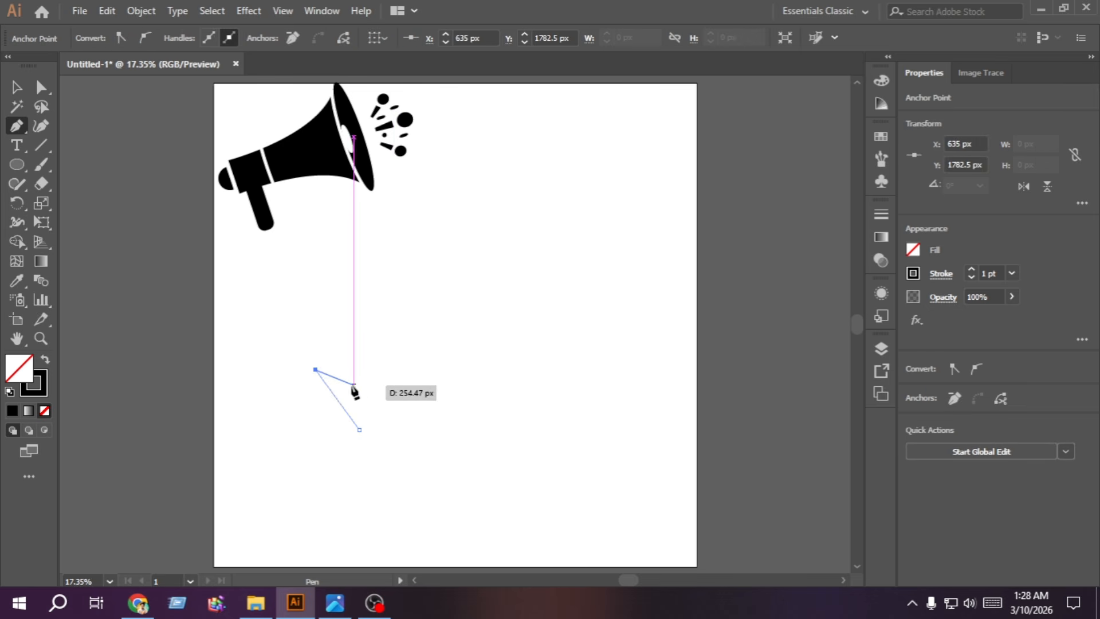
pyautogui.click(347, 382)
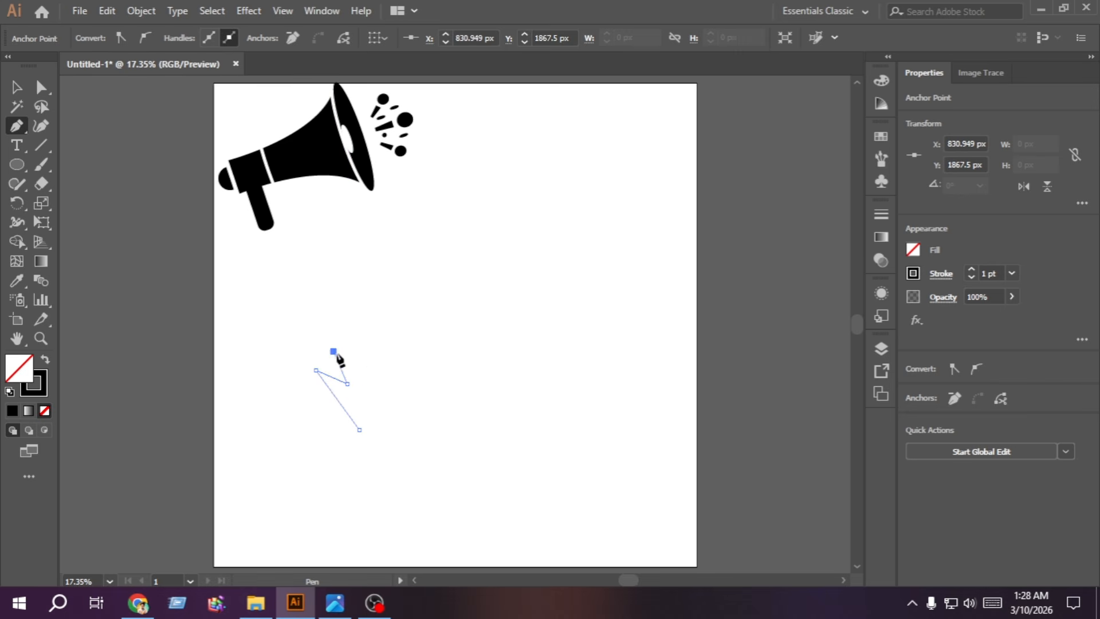
pyautogui.click(333, 351)
pyautogui.click(358, 371)
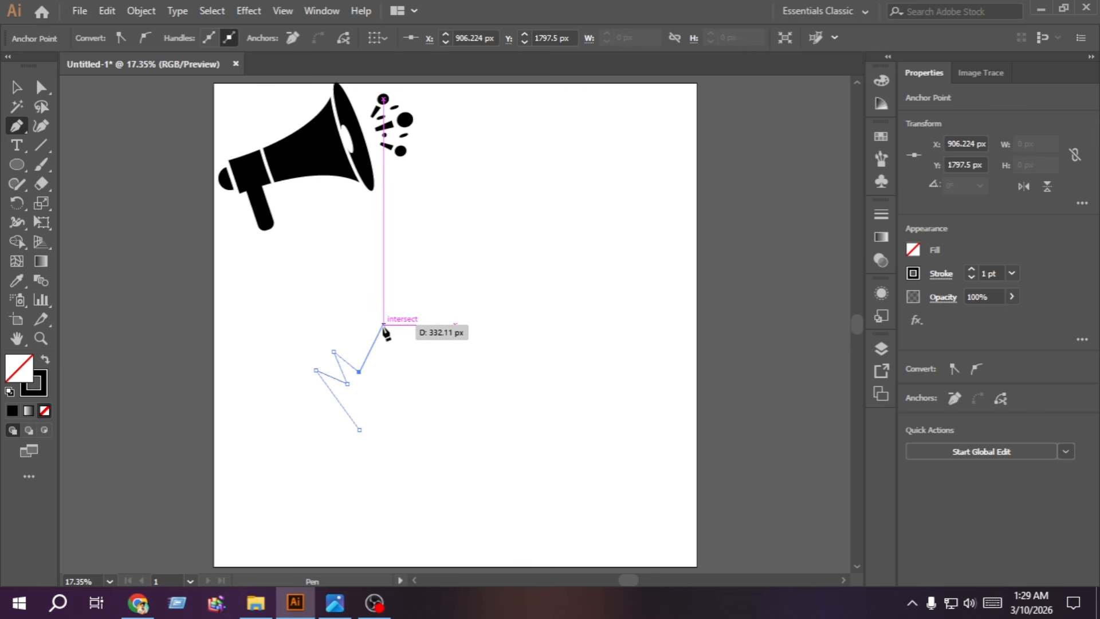
pyautogui.click(382, 324)
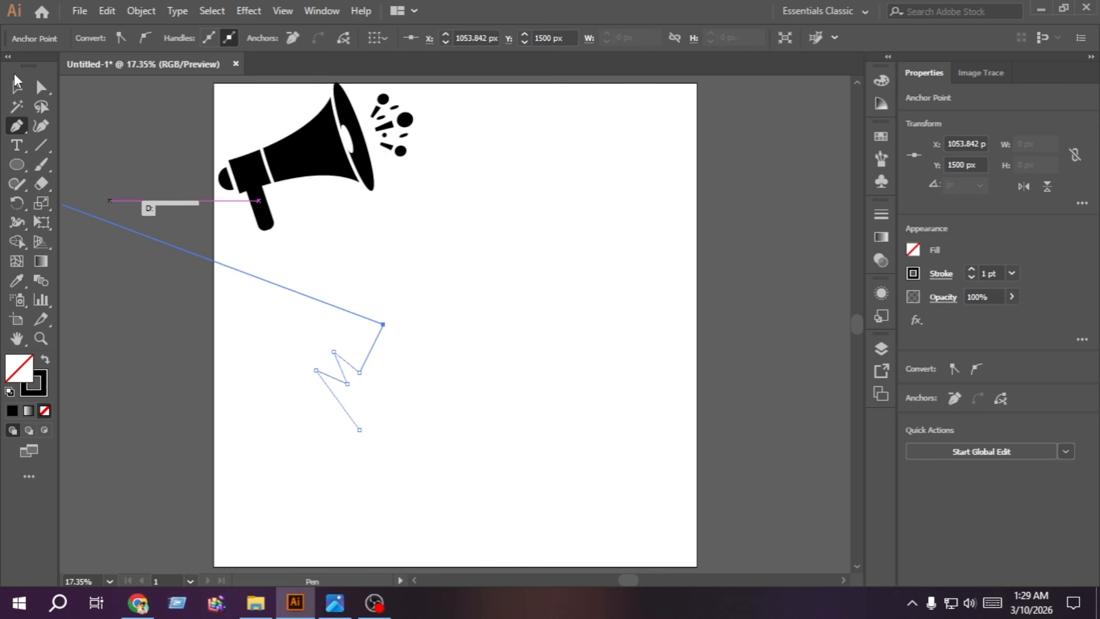
pyautogui.click(17, 81)
pyautogui.click(314, 452)
# Step: Reflect a copy of the zigzag path across the vertical axis and place it to the right so the tall tips meet
pyautogui.moveTo(384, 454); pyautogui.dragTo(308, 350)
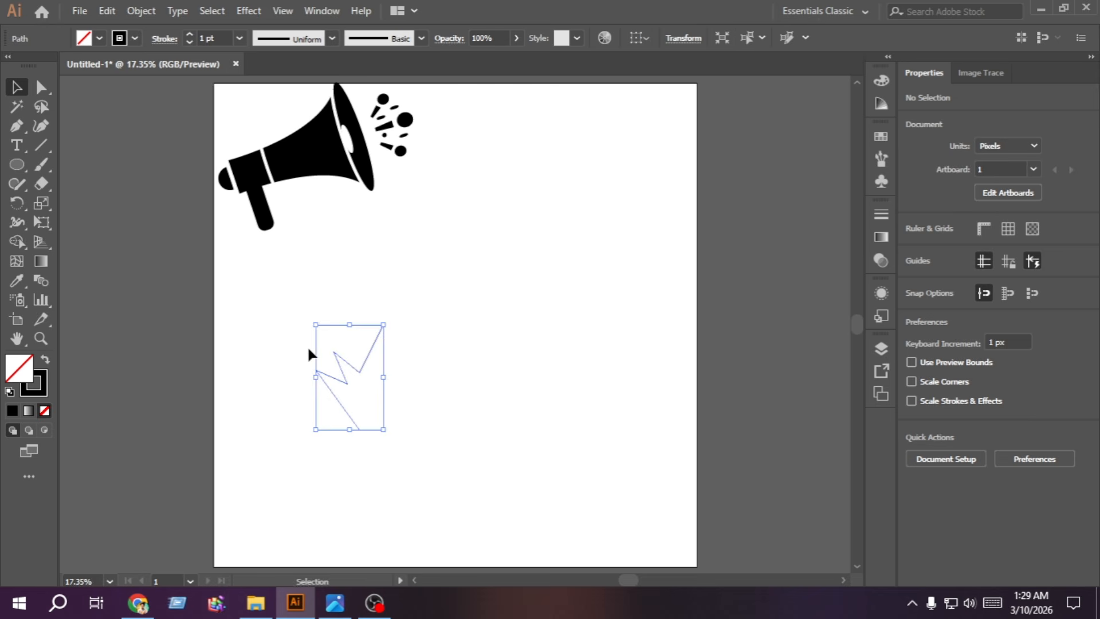
pyautogui.rightClick(340, 398)
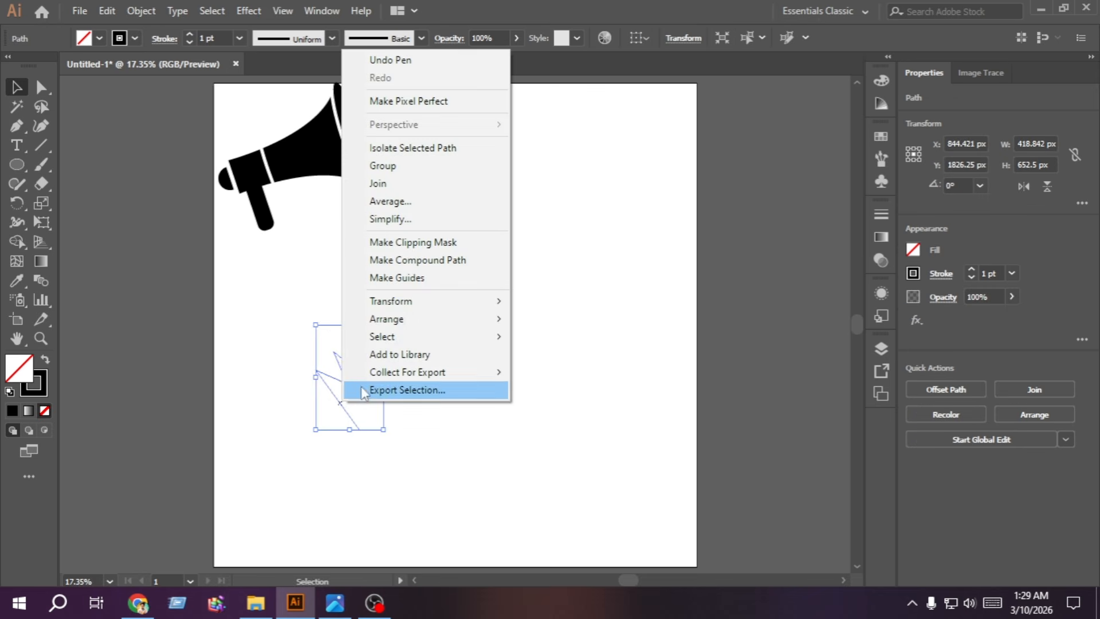
pyautogui.moveTo(437, 304)
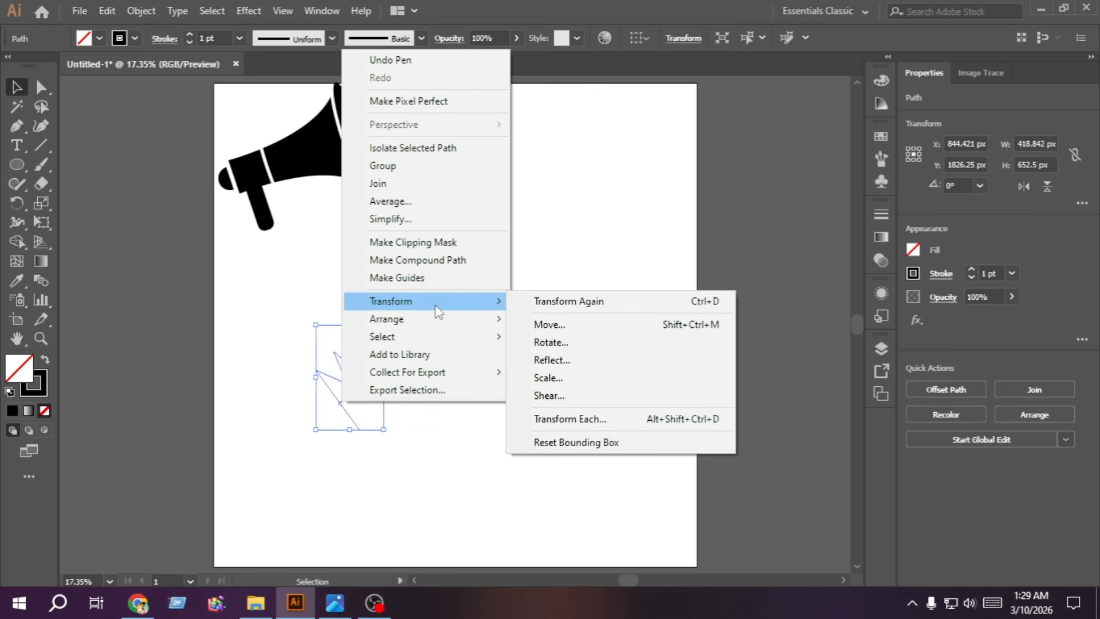
pyautogui.click(591, 359)
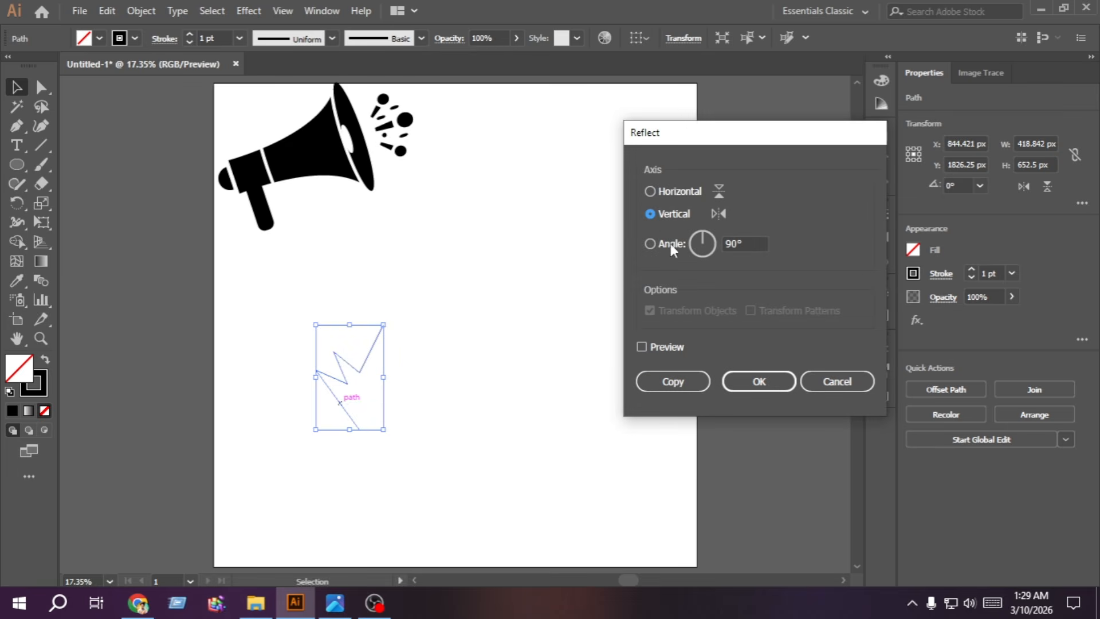
pyautogui.click(672, 384)
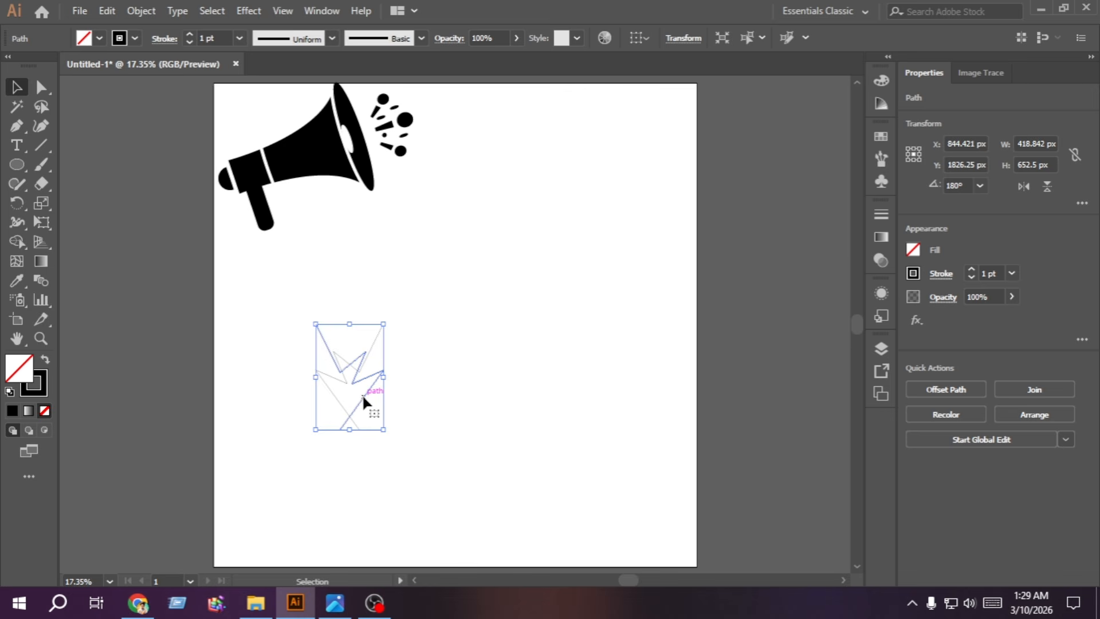
pyautogui.moveTo(362, 397); pyautogui.dragTo(429, 395)
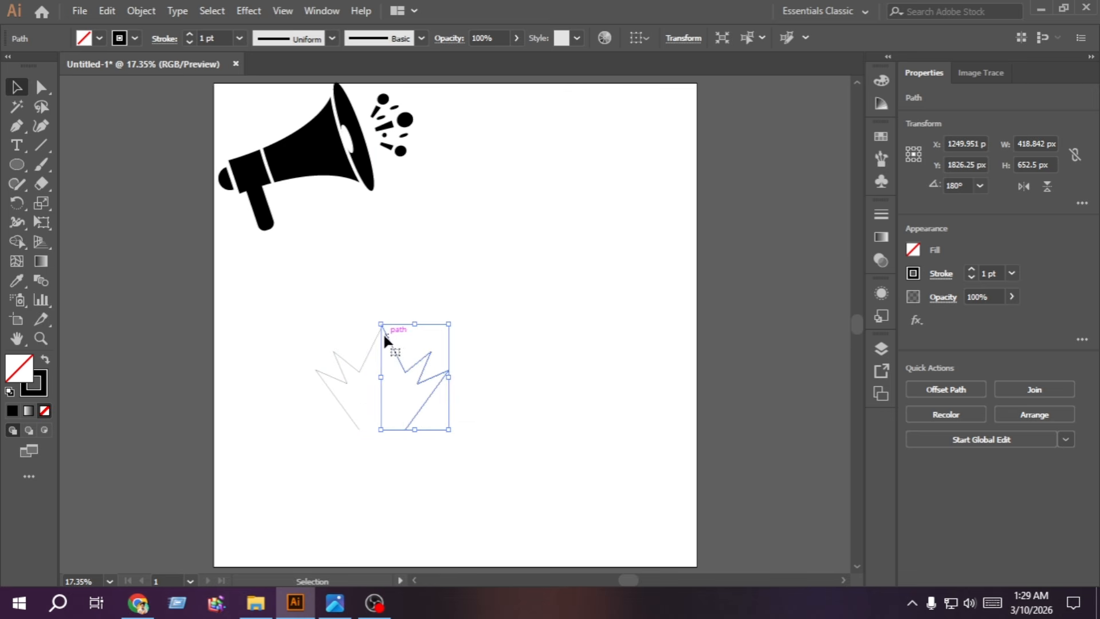
pyautogui.click(441, 464)
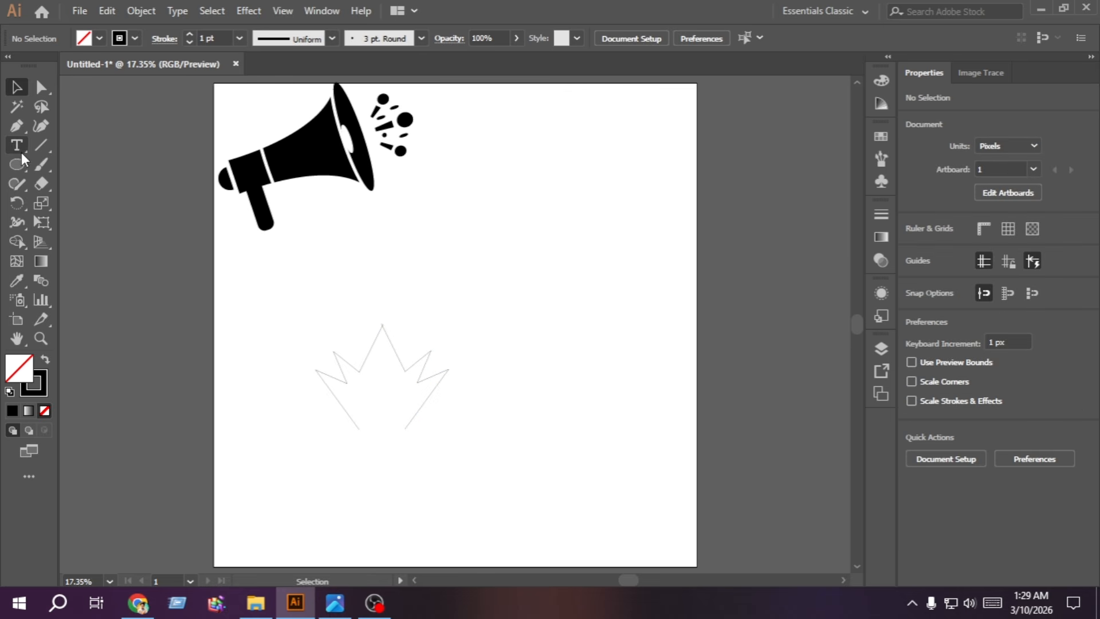
# Step: Connect the lower ends of the two zigzag halves with a straight Pen segment about 284 px long
pyautogui.click(16, 126)
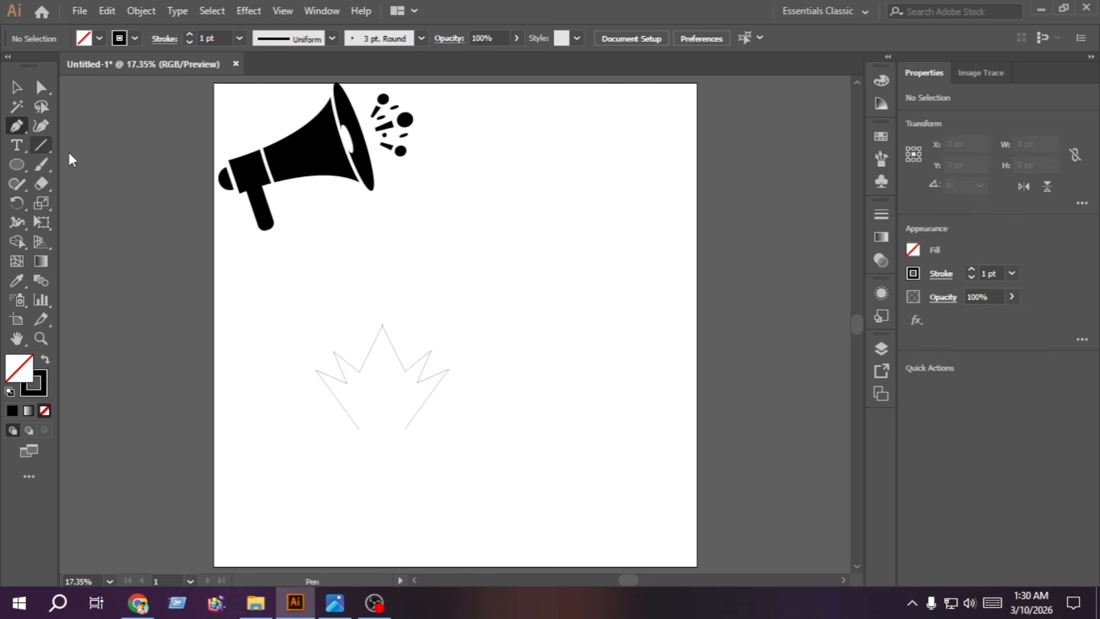
pyautogui.click(359, 428)
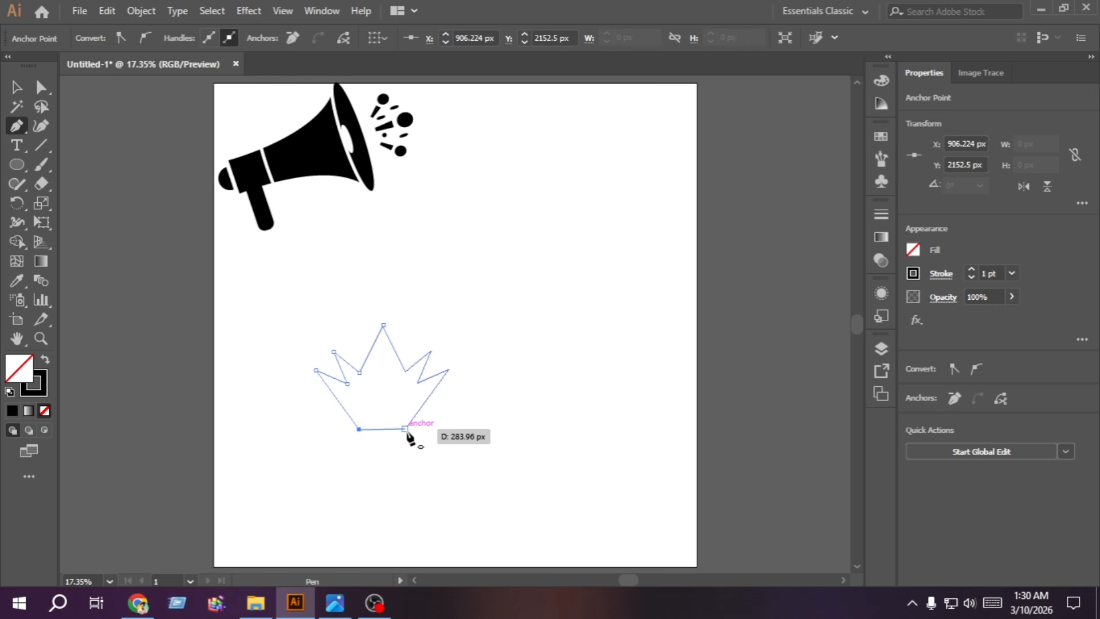
pyautogui.click(405, 429)
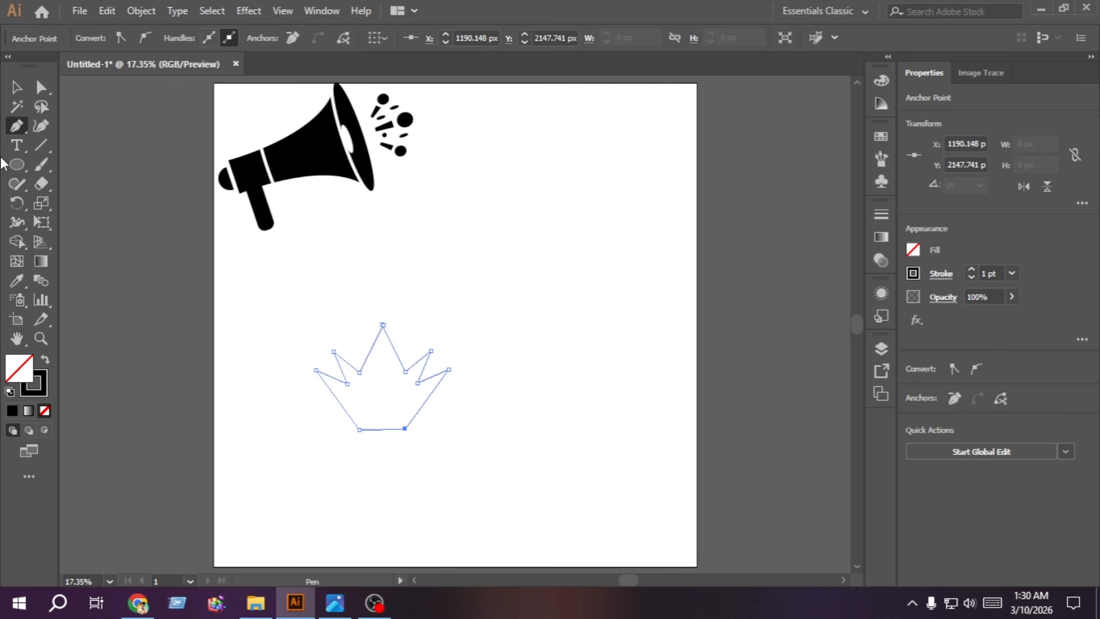
# Step: Fill the crown outline with solid black using the Shape Builder tool
pyautogui.press('v')
pyautogui.moveTo(288, 319); pyautogui.dragTo(468, 428)
pyautogui.click(16, 242)
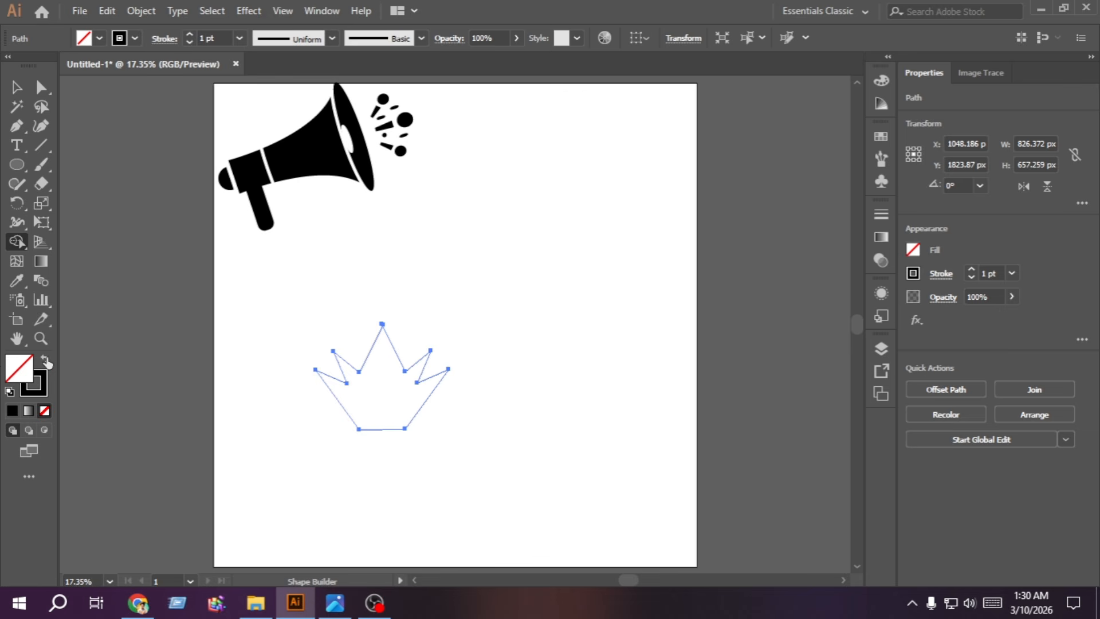
pyautogui.click(46, 361)
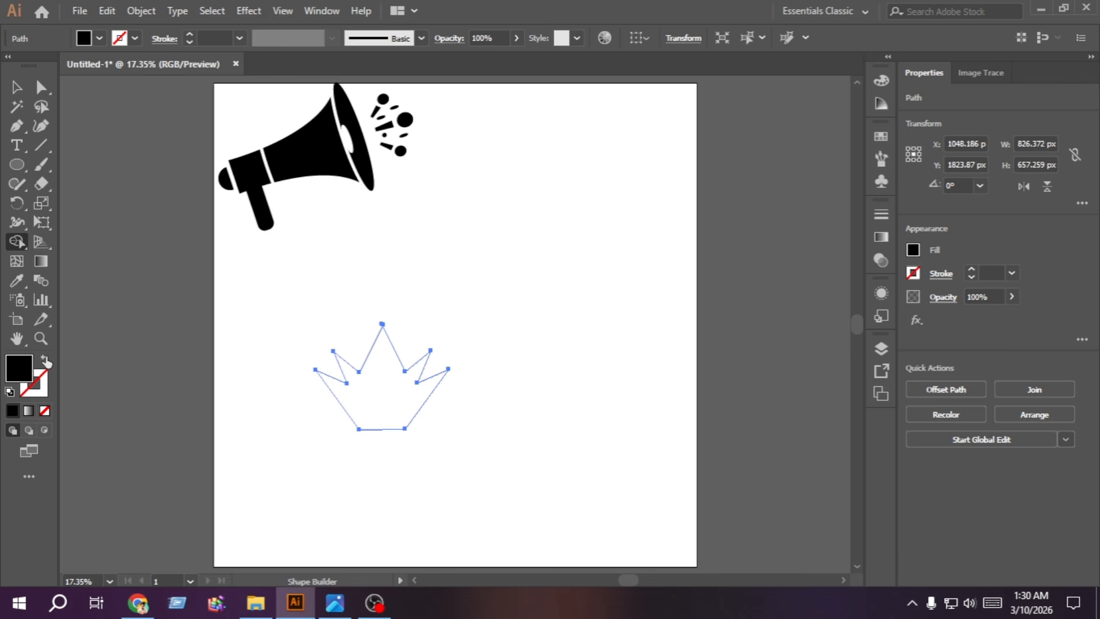
pyautogui.click(369, 395)
pyautogui.press('v')
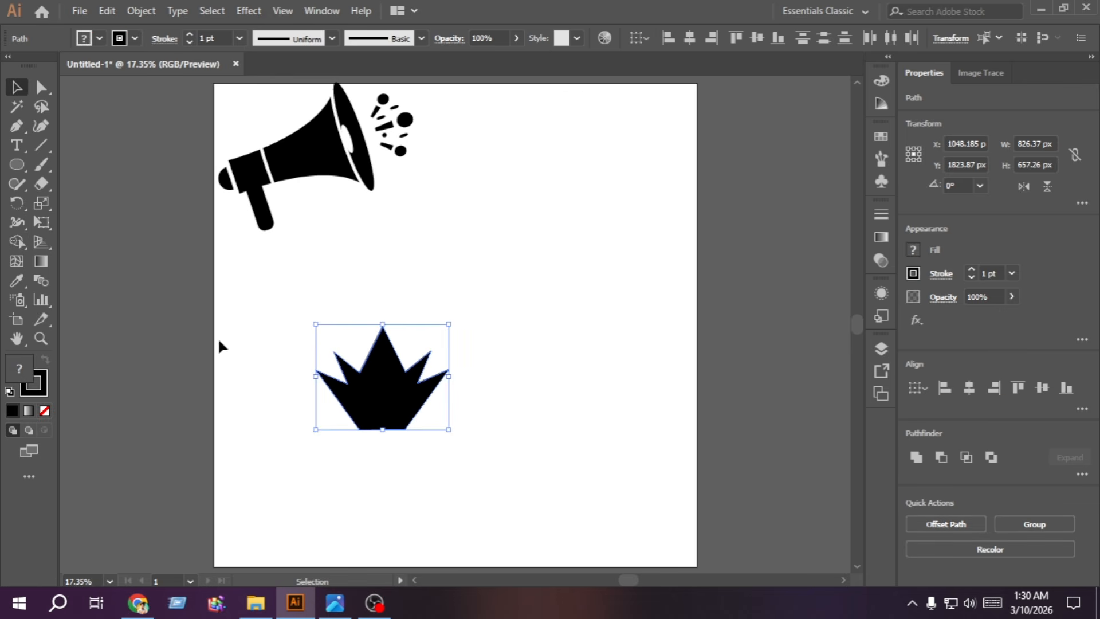
# Step: Move the black crown shape aside and remove the tiny stray path left at its tip
pyautogui.click(222, 346)
pyautogui.moveTo(370, 401); pyautogui.dragTo(556, 378)
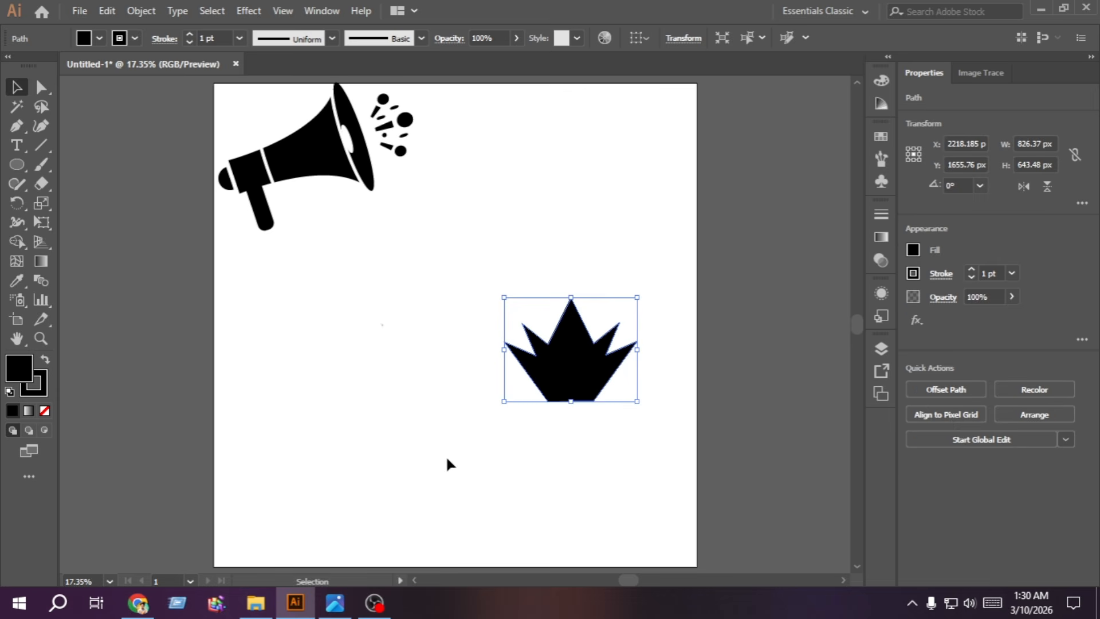
pyautogui.moveTo(447, 458); pyautogui.dragTo(276, 294)
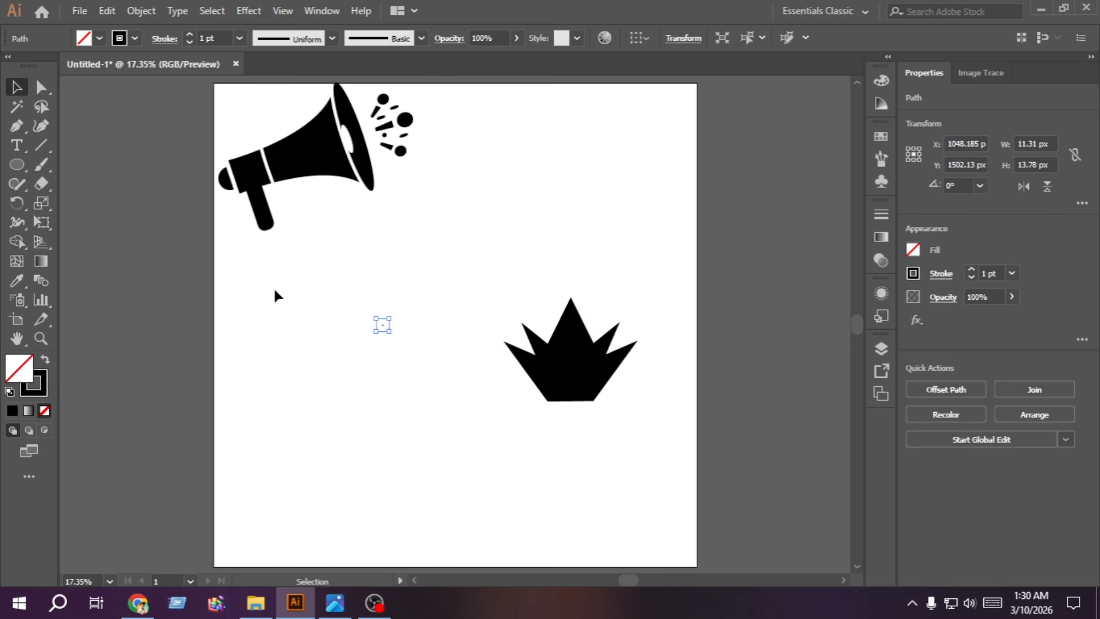
pyautogui.hotkey('ctrl', 'z')
pyautogui.hotkey('ctrl', 'z')
# Step: Narrow the black crown shape to about 737 px wide and move it near the artboard's centre
pyautogui.moveTo(483, 370); pyautogui.dragTo(466, 365)
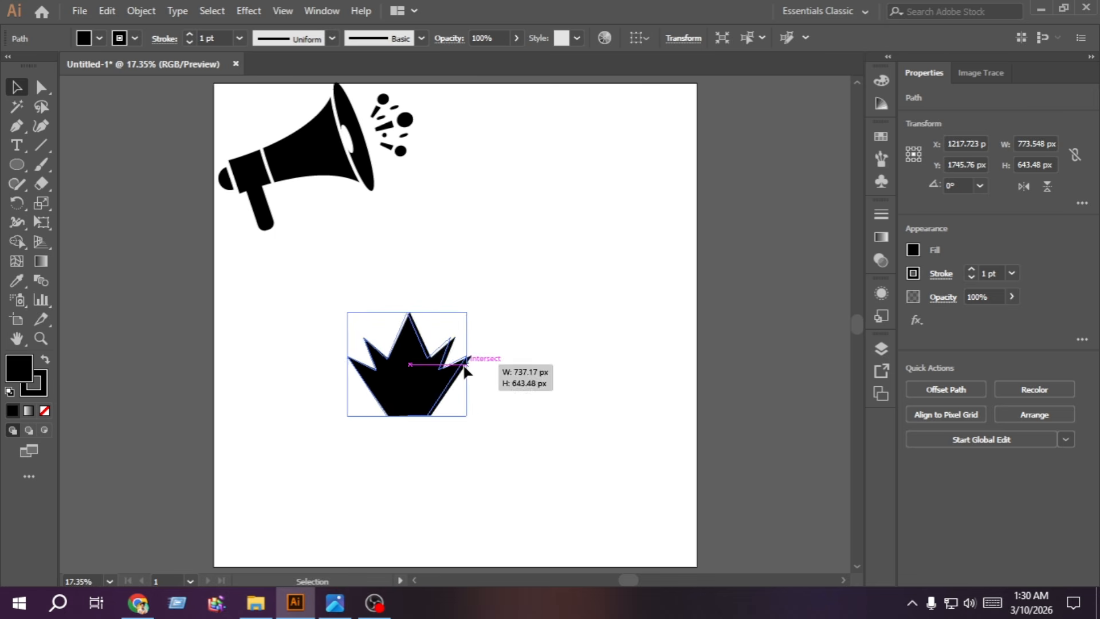
pyautogui.moveTo(412, 392); pyautogui.dragTo(459, 365)
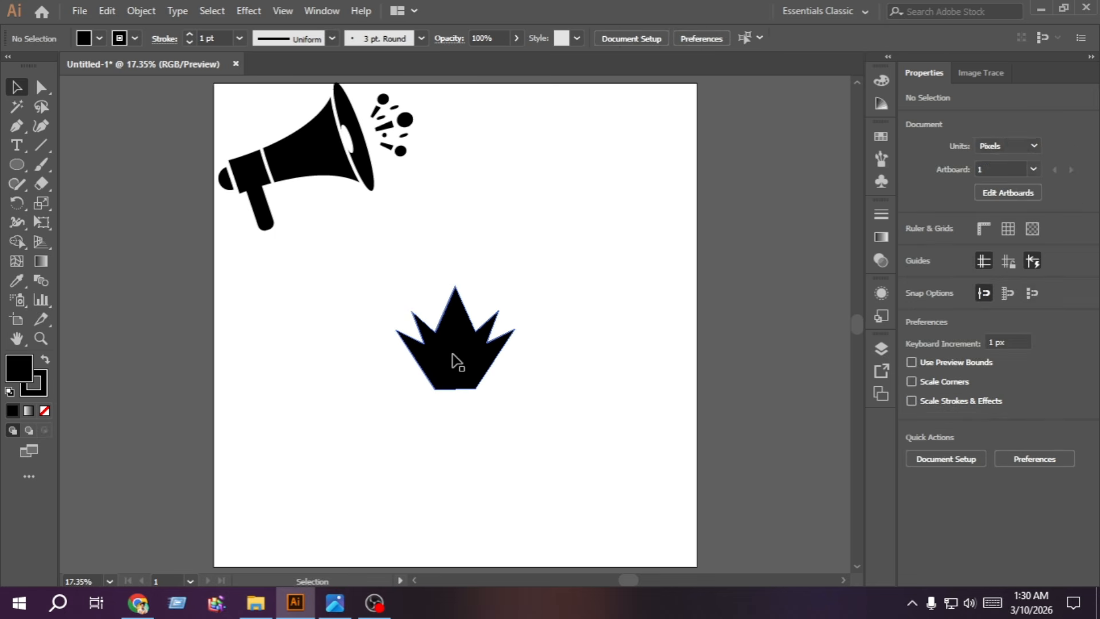
# Step: Copy the black crown shape and paste the duplicate directly in front of the original
pyautogui.click(455, 361)
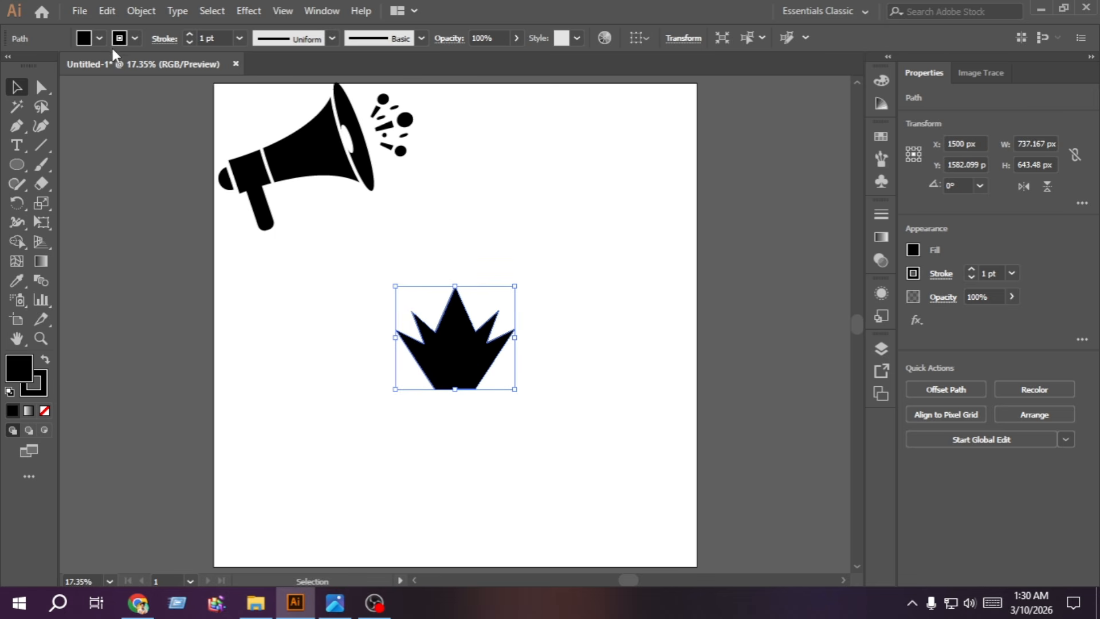
pyautogui.click(107, 11)
pyautogui.click(158, 87)
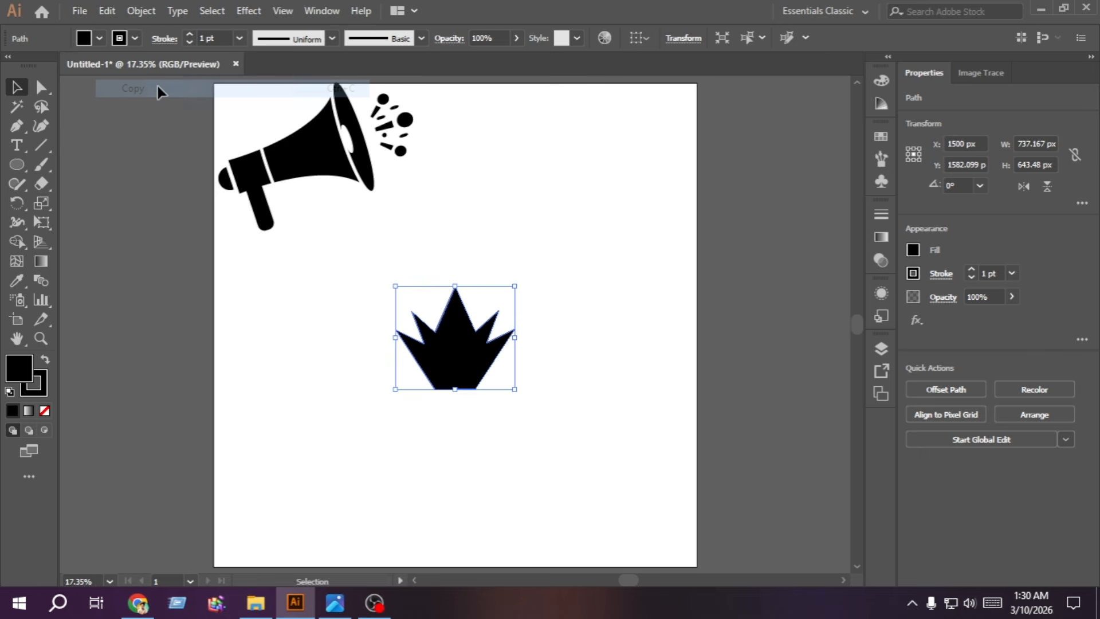
pyautogui.click(107, 10)
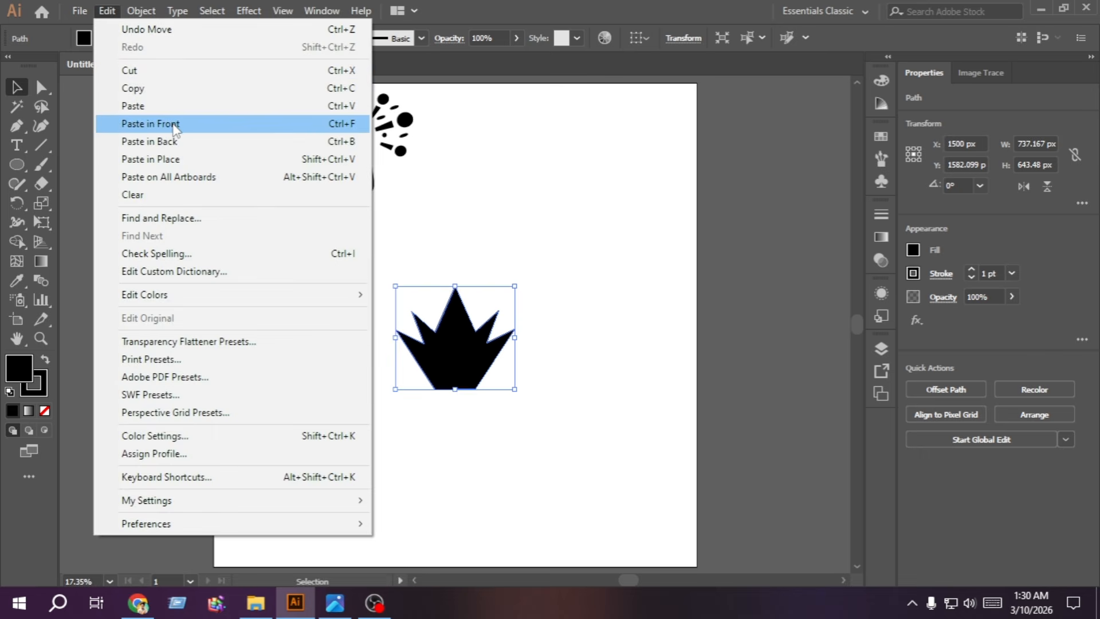
pyautogui.click(193, 127)
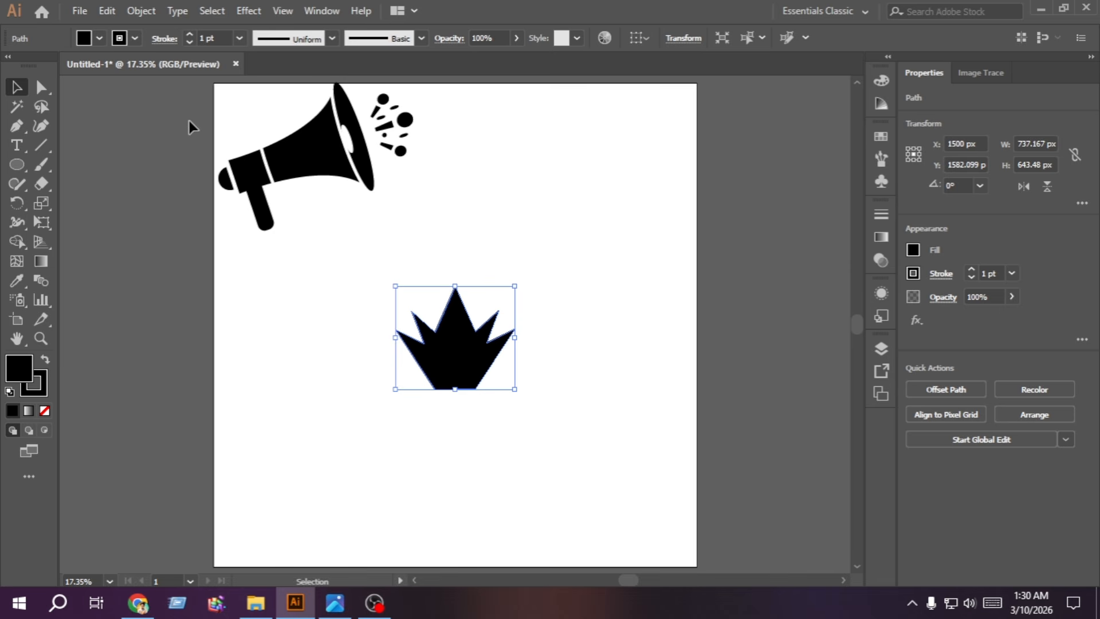
# Step: Fill the front crown copy with white and scale it up from its base to about 992 x 866 px
pyautogui.click(913, 251)
pyautogui.click(769, 307)
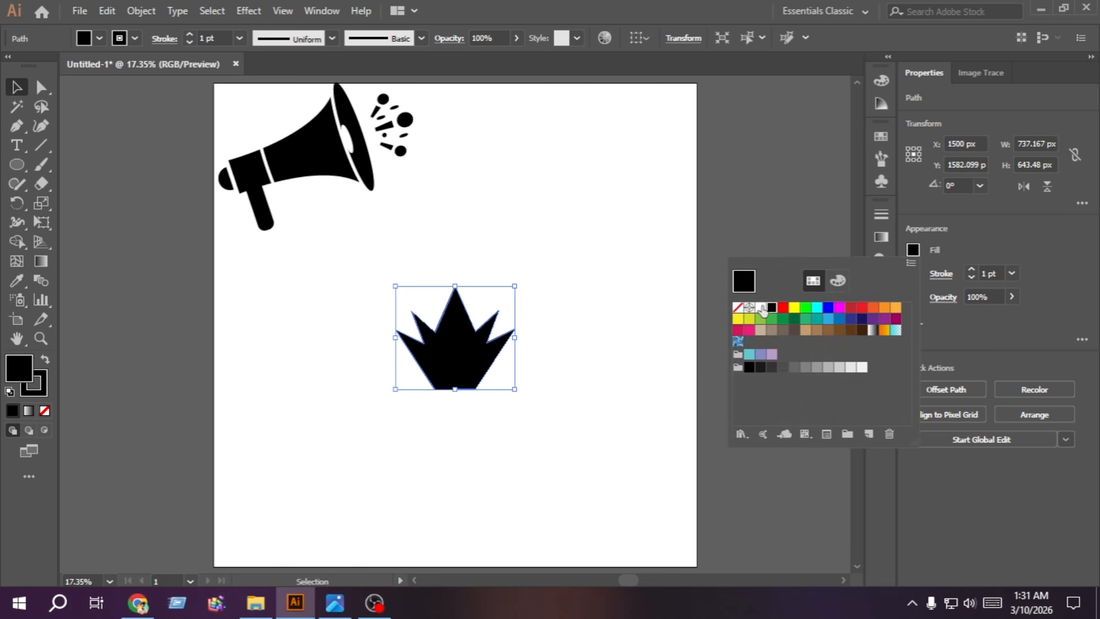
pyautogui.click(761, 308)
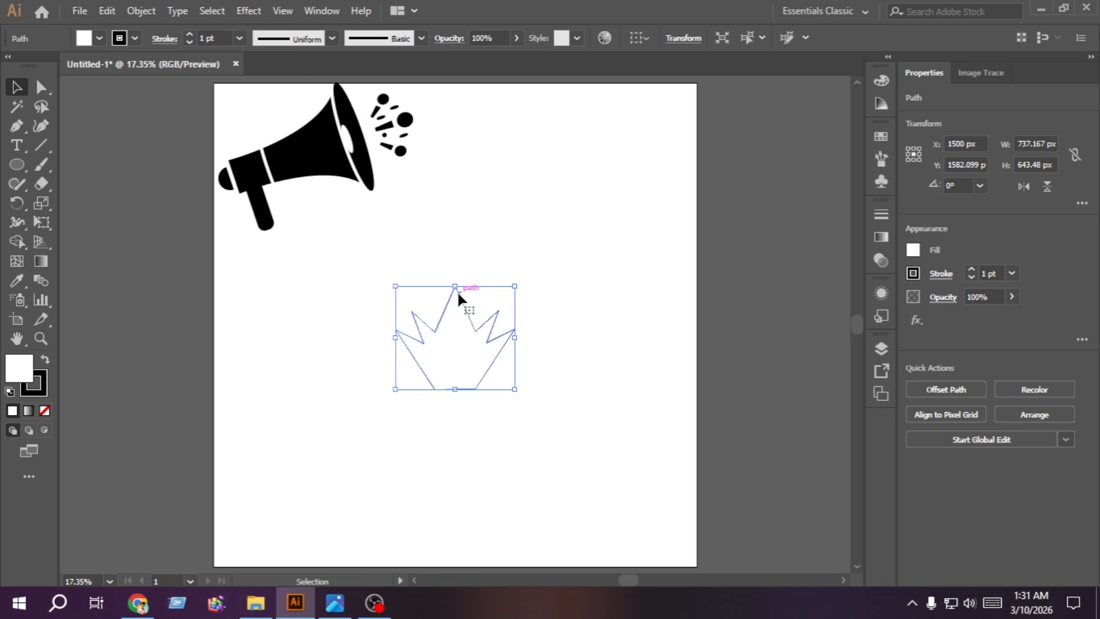
pyautogui.moveTo(455, 286); pyautogui.dragTo(457, 252)
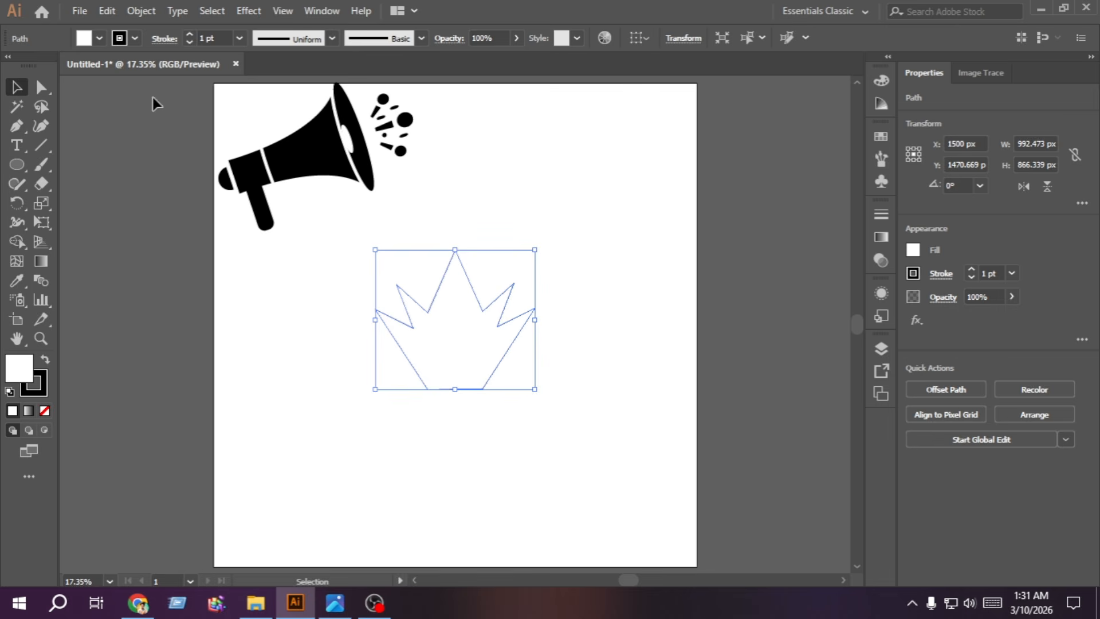
# Step: Copy the enlarged white crown and paste the duplicate directly in front of it
pyautogui.click(107, 11)
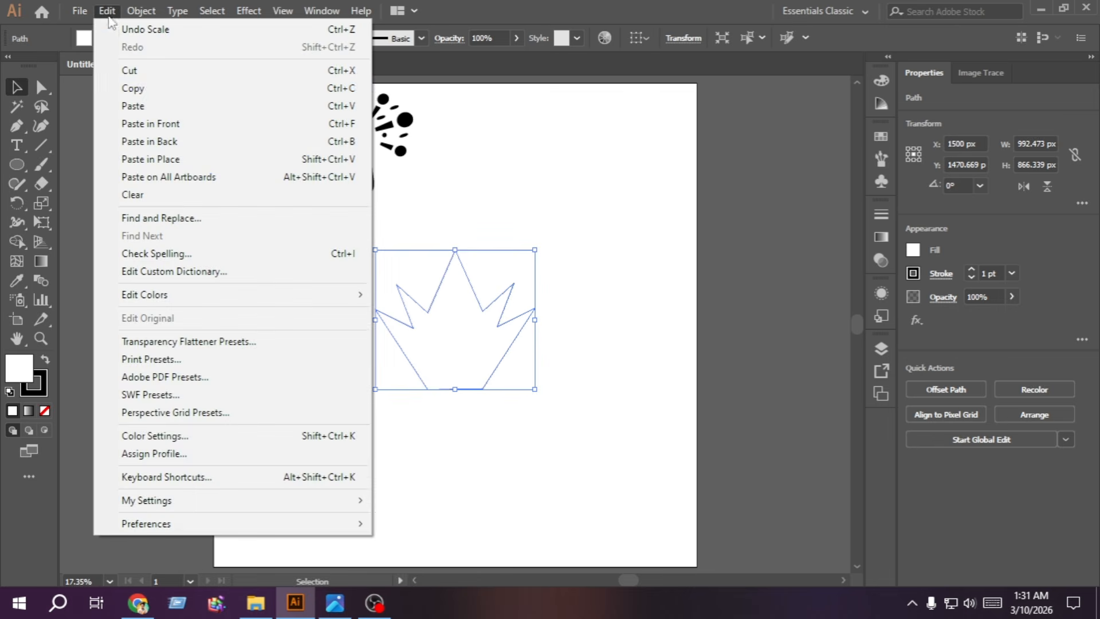
pyautogui.click(133, 89)
pyautogui.click(107, 11)
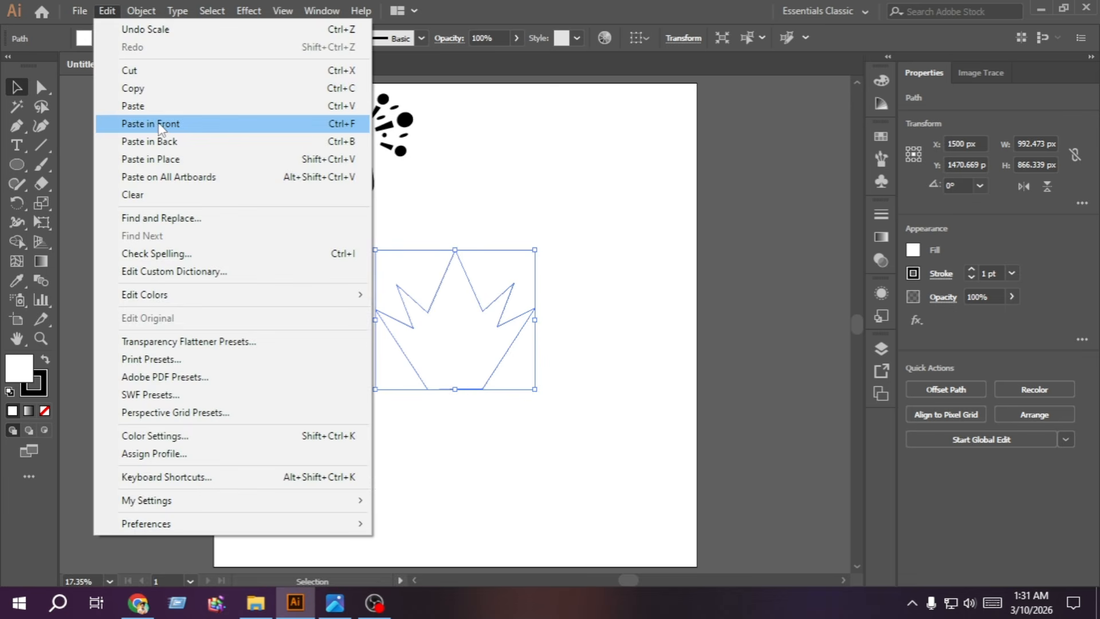
pyautogui.click(160, 127)
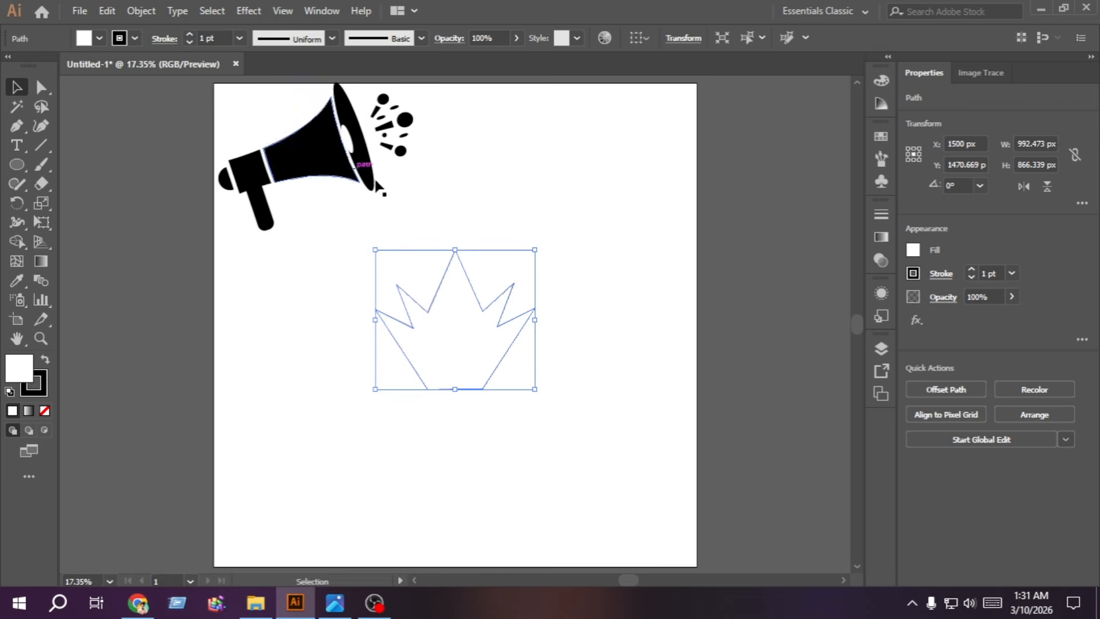
# Step: Fill the newest crown copy with black, scale it up to about 1497 x 1306 px and nest all three crowns on one base line
pyautogui.click(913, 250)
pyautogui.click(771, 308)
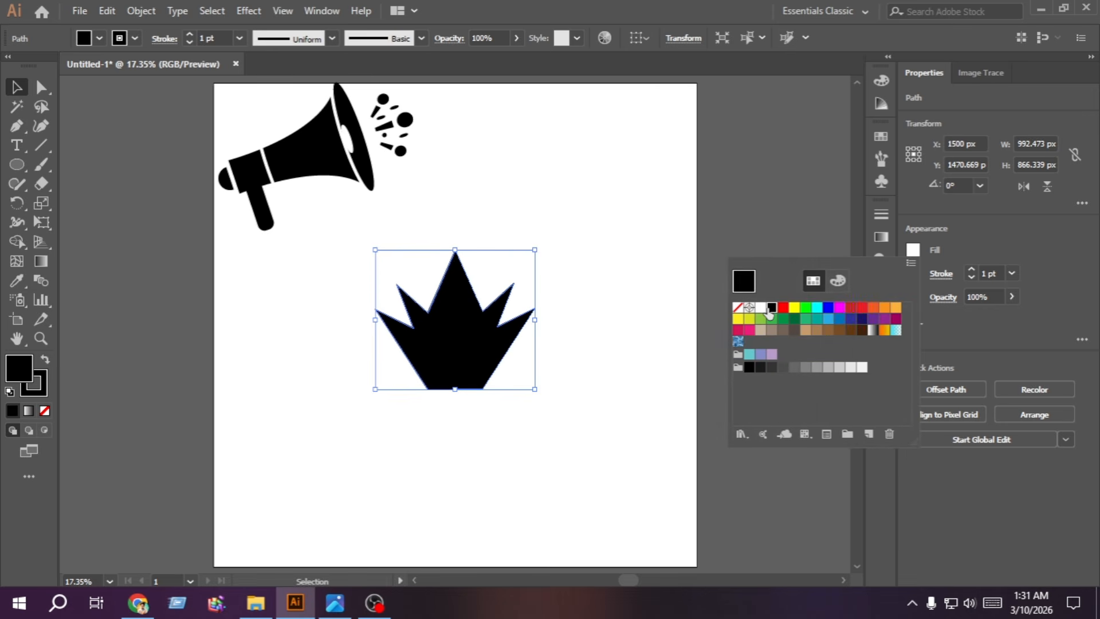
pyautogui.click(457, 252)
pyautogui.moveTo(456, 252); pyautogui.dragTo(457, 216)
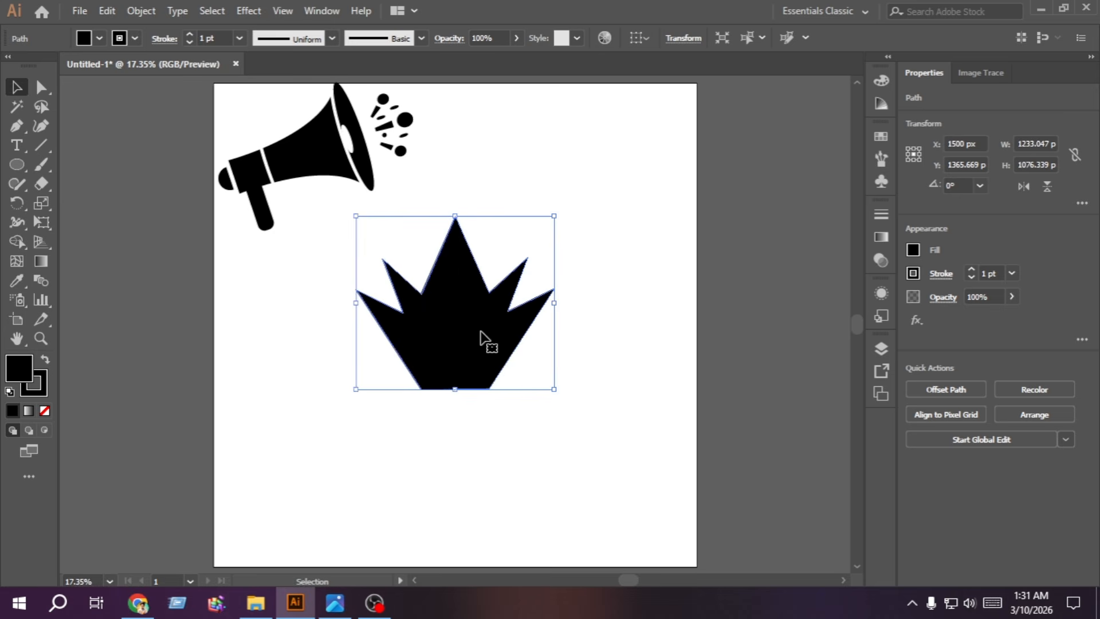
pyautogui.hotkey('ctrl', 'd')
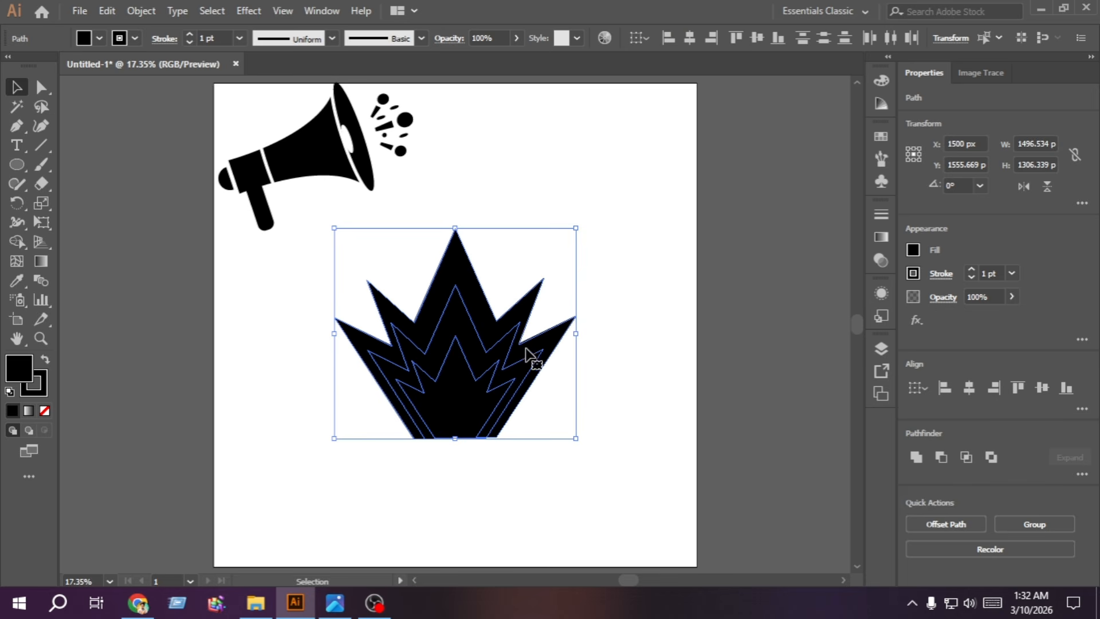
# Step: Cut the middle crown's band out of the nested crowns with the Shape Builder tool
pyautogui.click(17, 241)
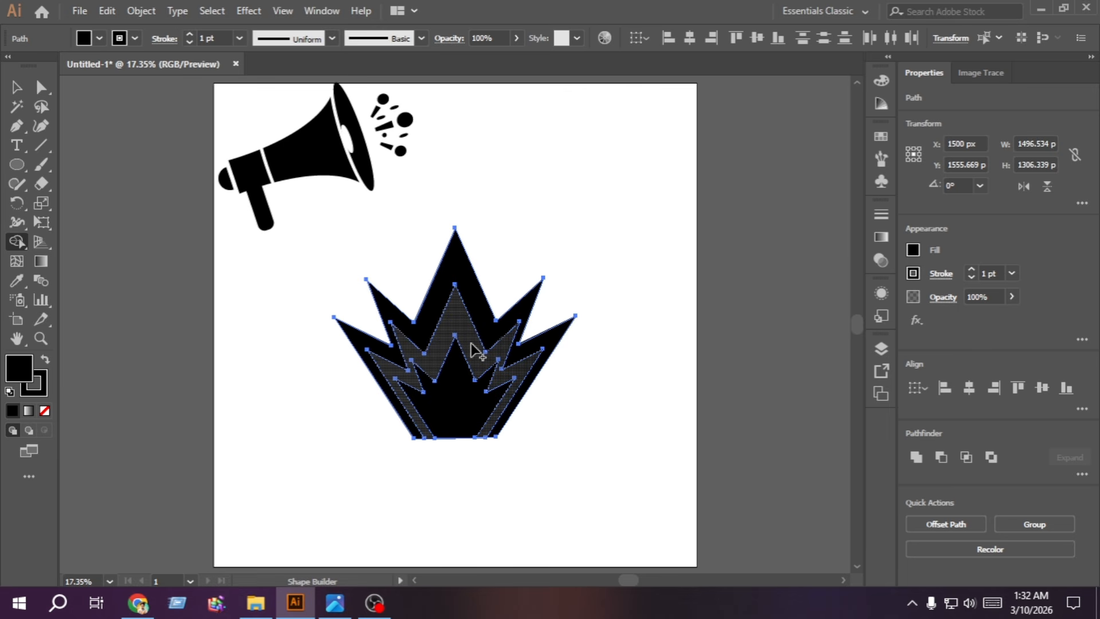
pyautogui.press('alt')
pyautogui.keyDown('alt'); pyautogui.click(473, 349); pyautogui.keyUp('alt')
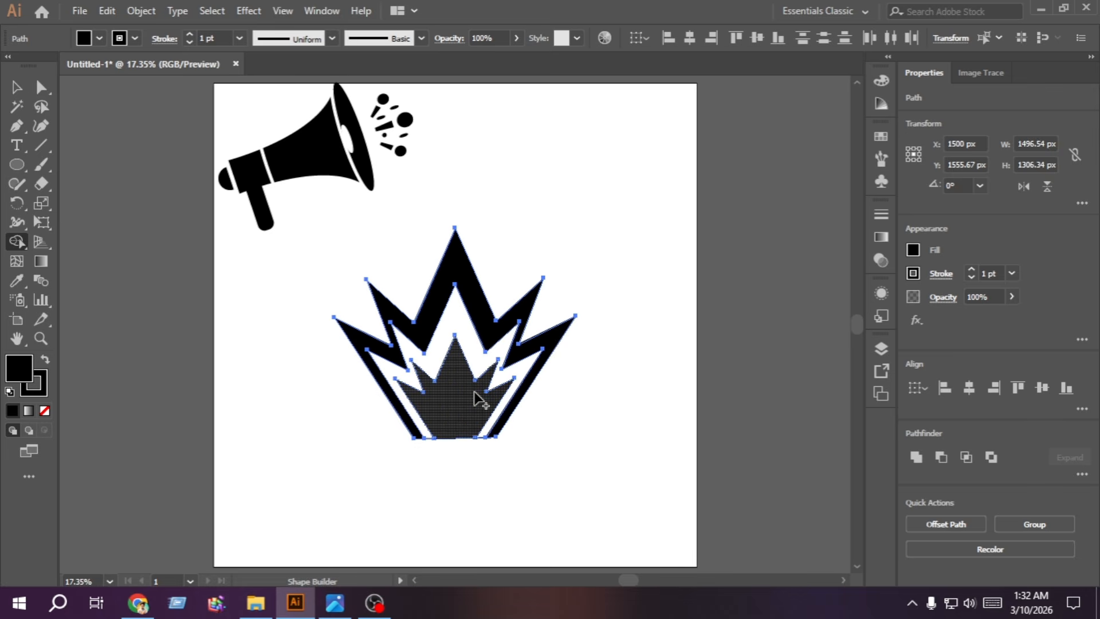
pyautogui.click(16, 87)
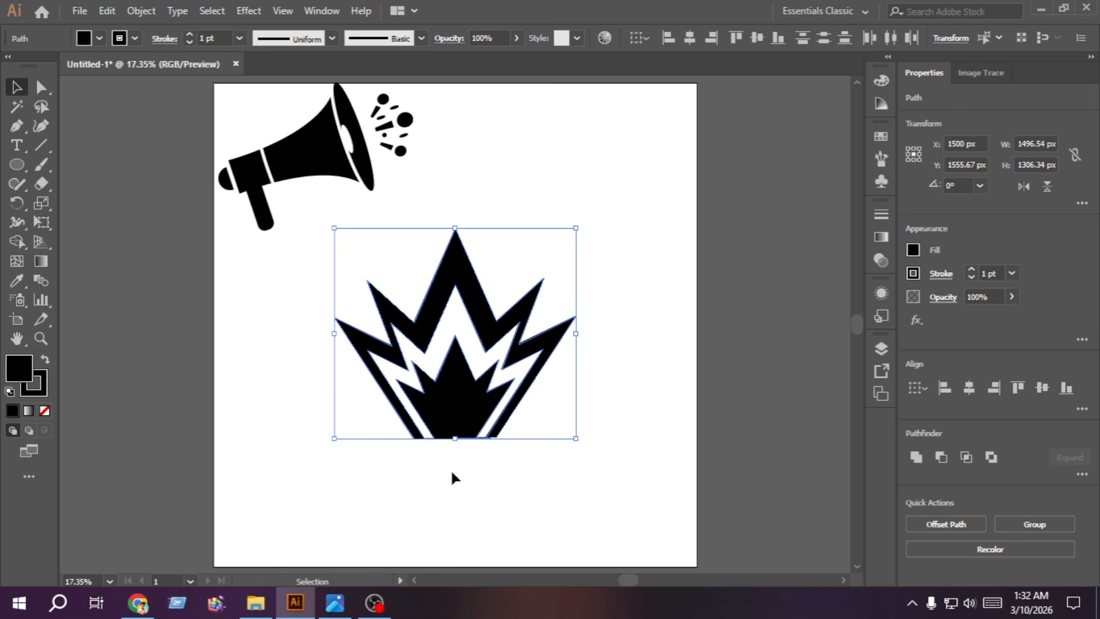
# Step: Remove the stroke from the crown pieces and delete the stray path along their base
pyautogui.click(914, 275)
pyautogui.click(743, 333)
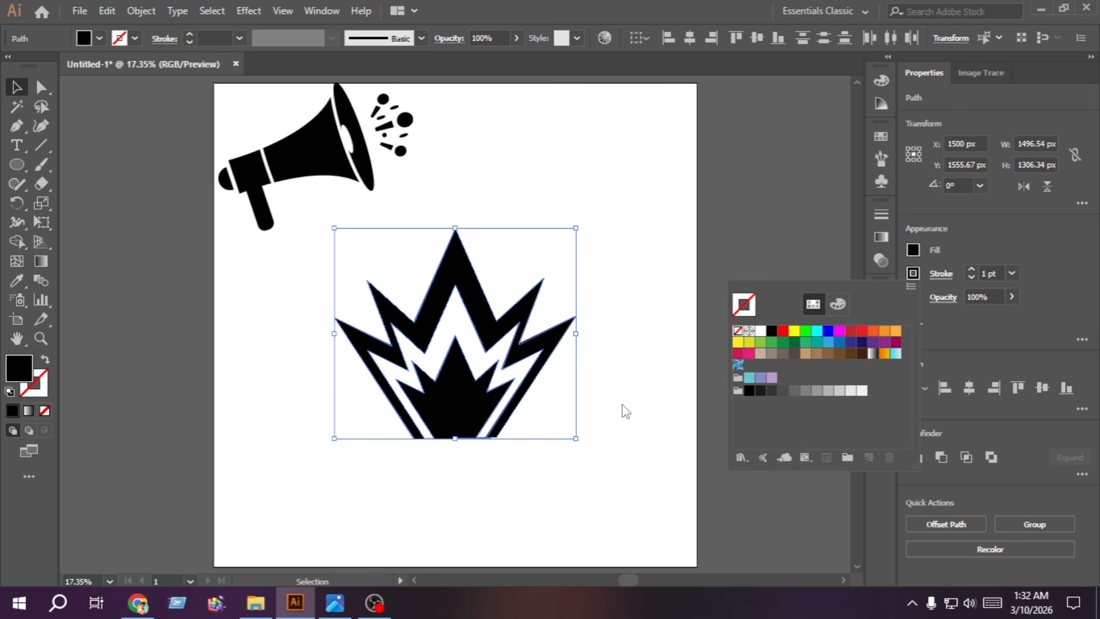
pyautogui.click(621, 415)
pyautogui.click(597, 450)
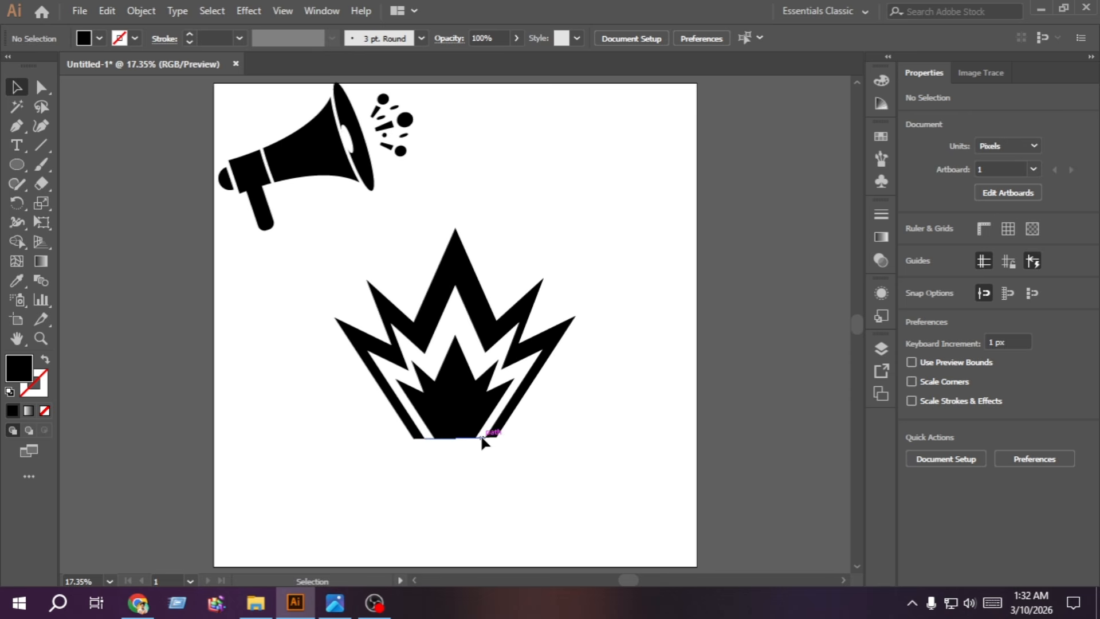
pyautogui.click(481, 439)
pyautogui.press('Delete')
# Step: Group the crown pieces and move the group up to about X 1579 px, Y 1272 px
pyautogui.moveTo(601, 453); pyautogui.dragTo(323, 217)
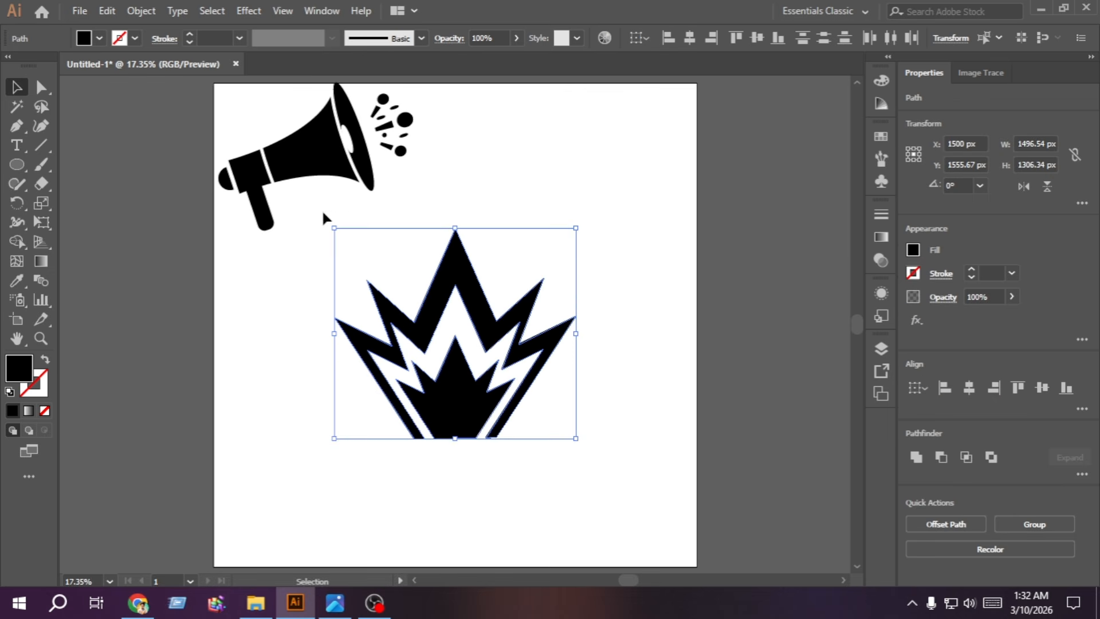
pyautogui.hotkey('ctrl', 'g')
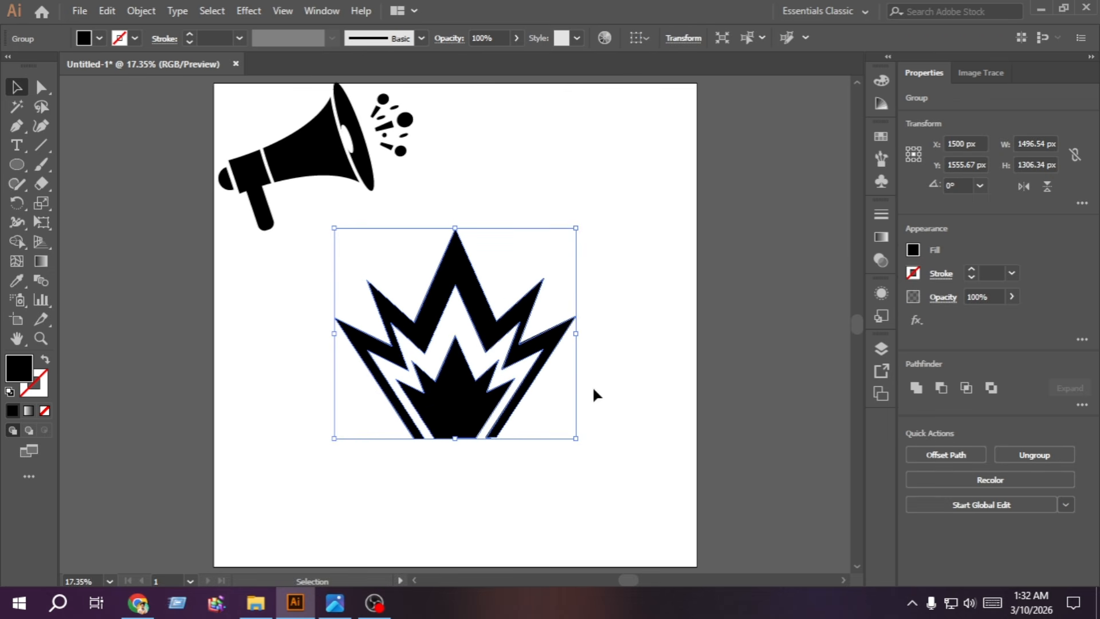
pyautogui.moveTo(445, 420); pyautogui.dragTo(459, 363)
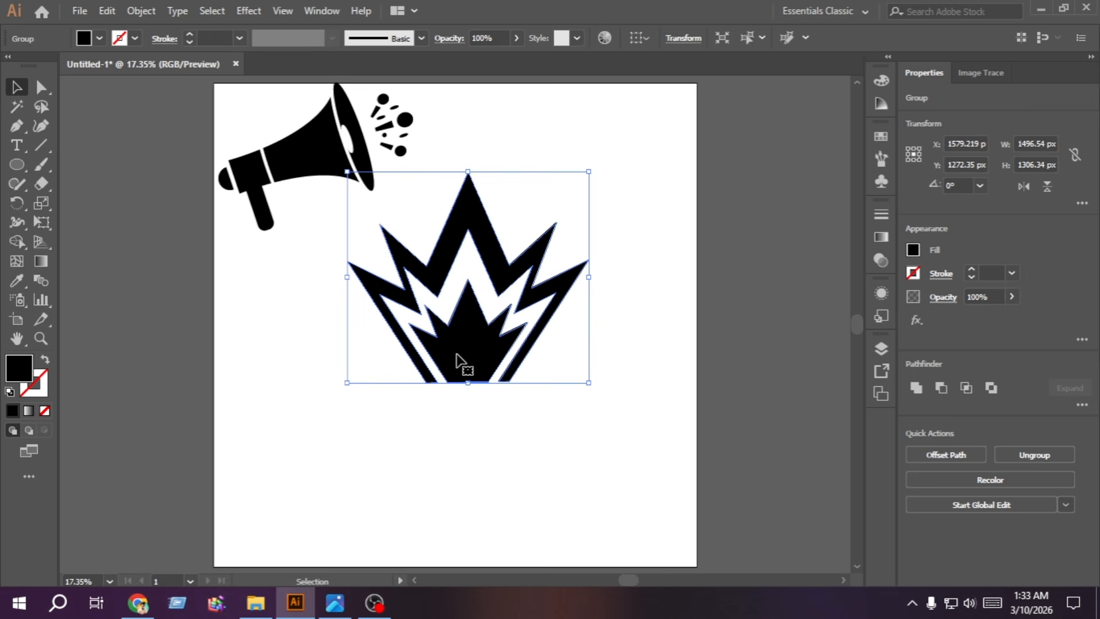
pyautogui.click(281, 358)
# Step: Draw a black rectangle about 280 px tall just below the crown and align it with the crown group's horizontal centre
pyautogui.moveTo(17, 164); pyautogui.dragTo(56, 167)
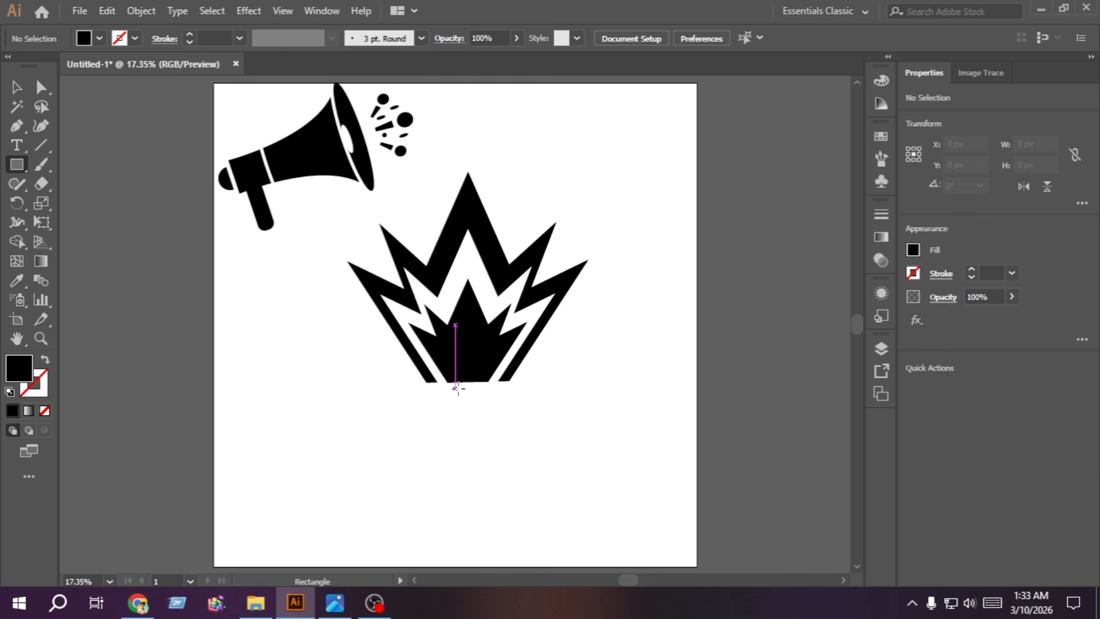
pyautogui.moveTo(456, 391); pyautogui.dragTo(399, 268)
pyautogui.press('v')
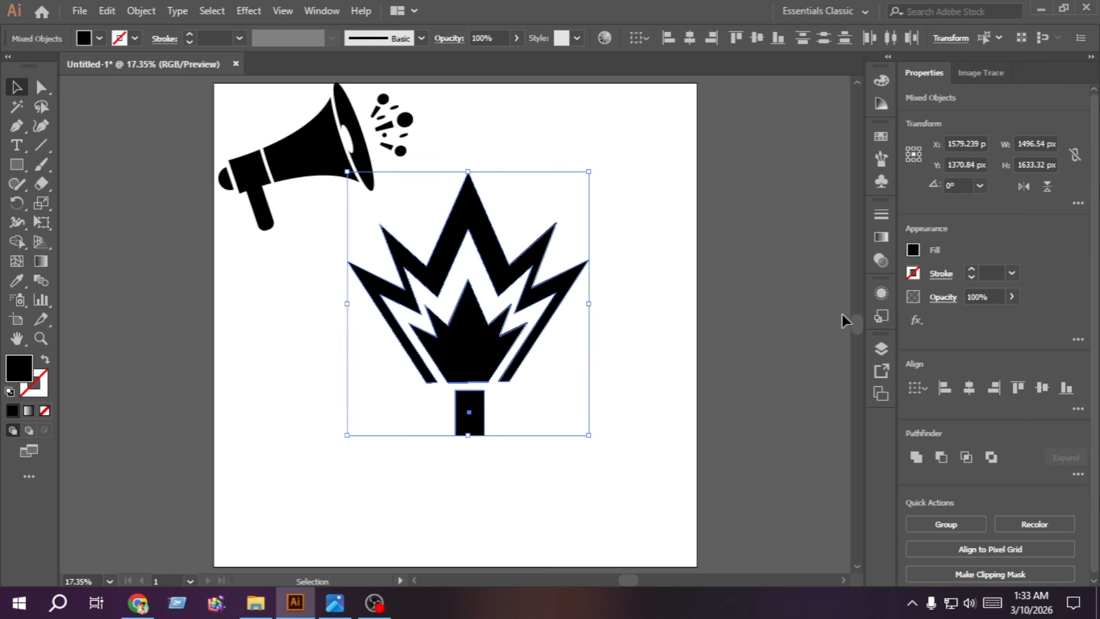
pyautogui.click(976, 388)
pyautogui.click(437, 468)
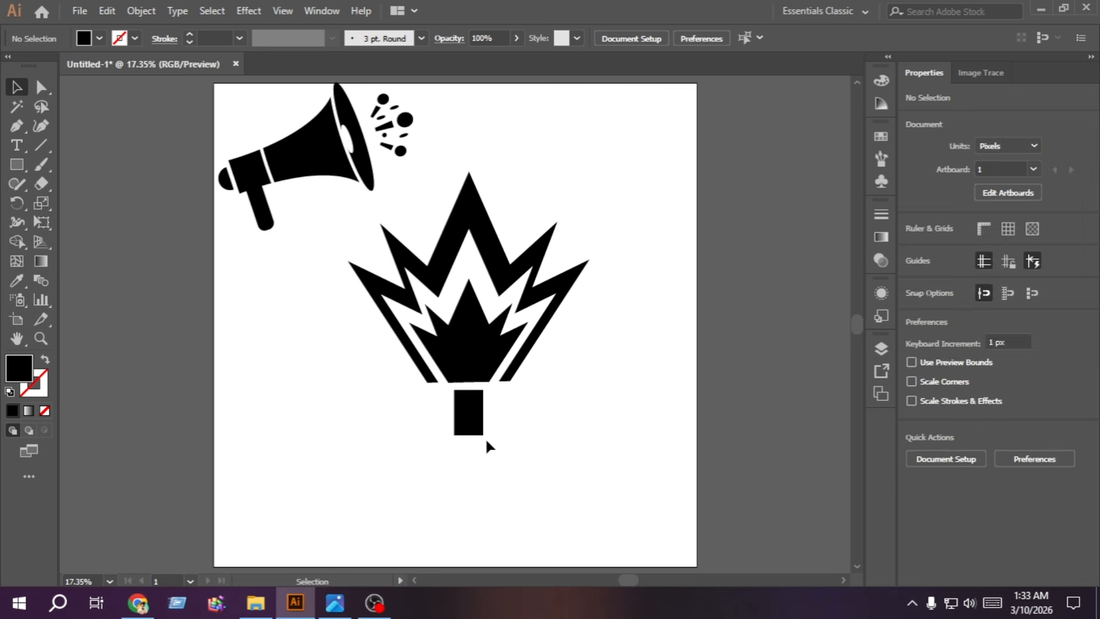
# Step: Spread the rectangle's two lower corner points outward to form a trapezoid about 273 px wide at the base
pyautogui.press('a')
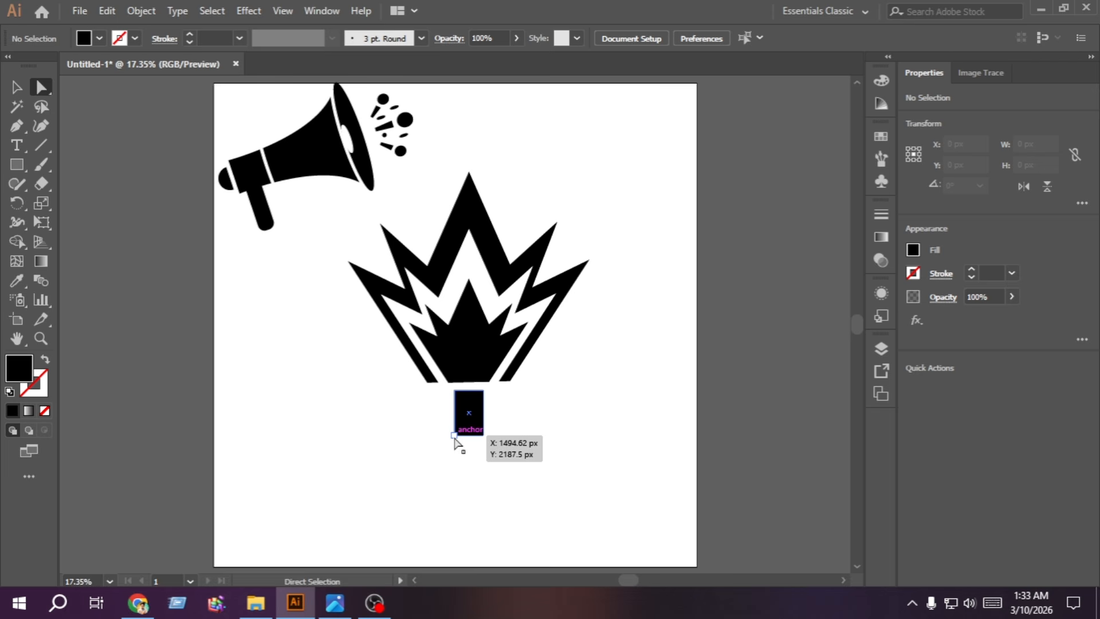
pyautogui.click(454, 437)
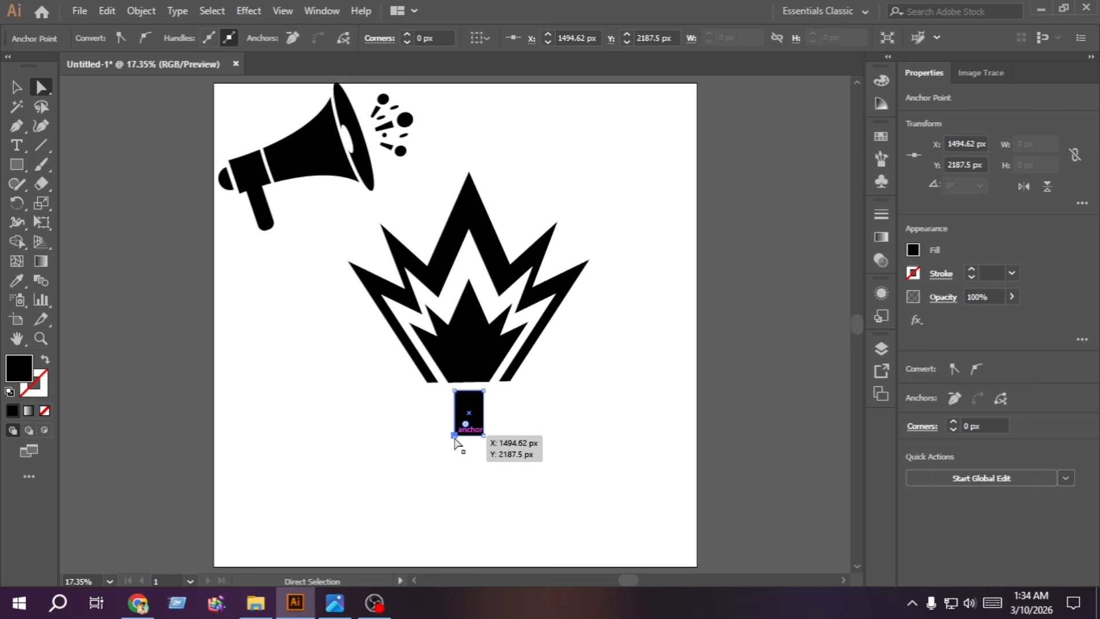
pyautogui.click(498, 447)
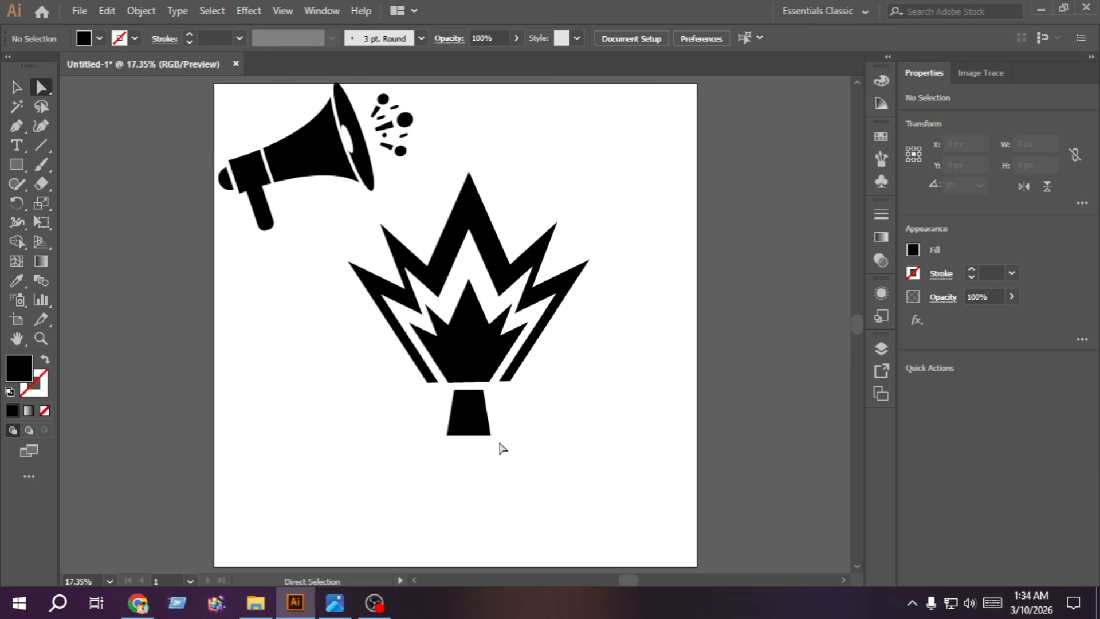
pyautogui.click(15, 89)
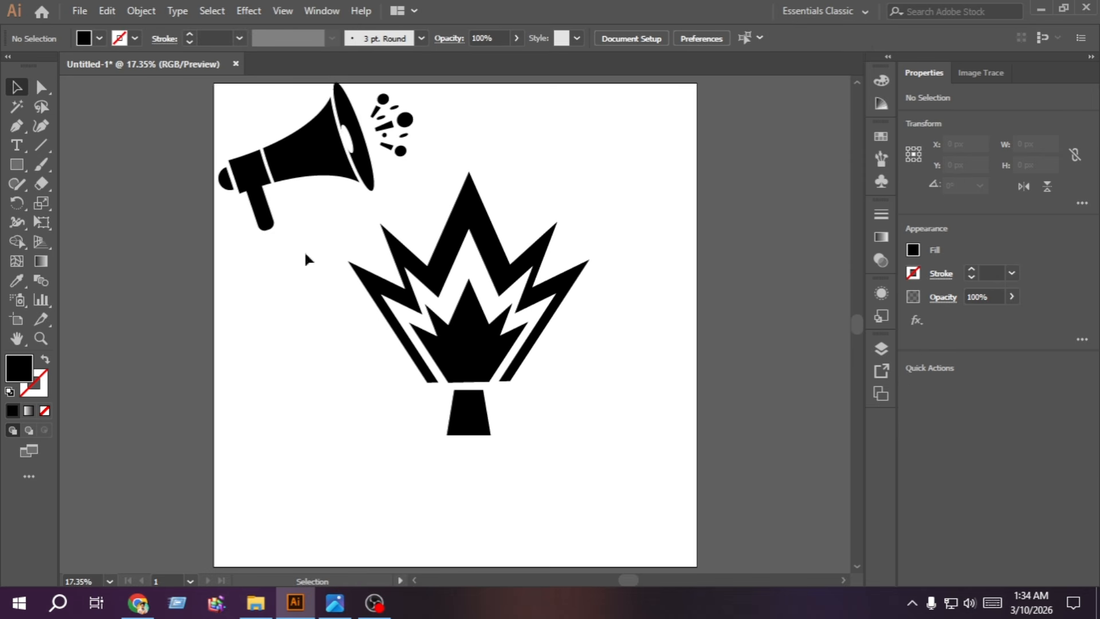
# Step: Resize the trapezoid to about 316 x 235 px and align it with the crown group's horizontal centre
pyautogui.click(461, 424)
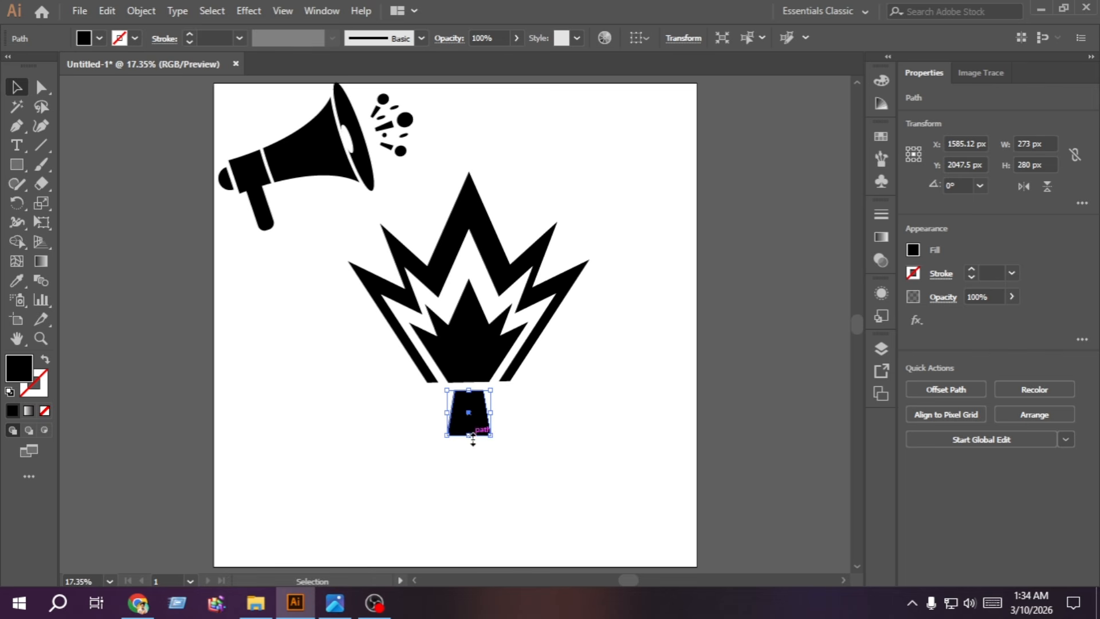
pyautogui.moveTo(490, 435); pyautogui.dragTo(469, 417)
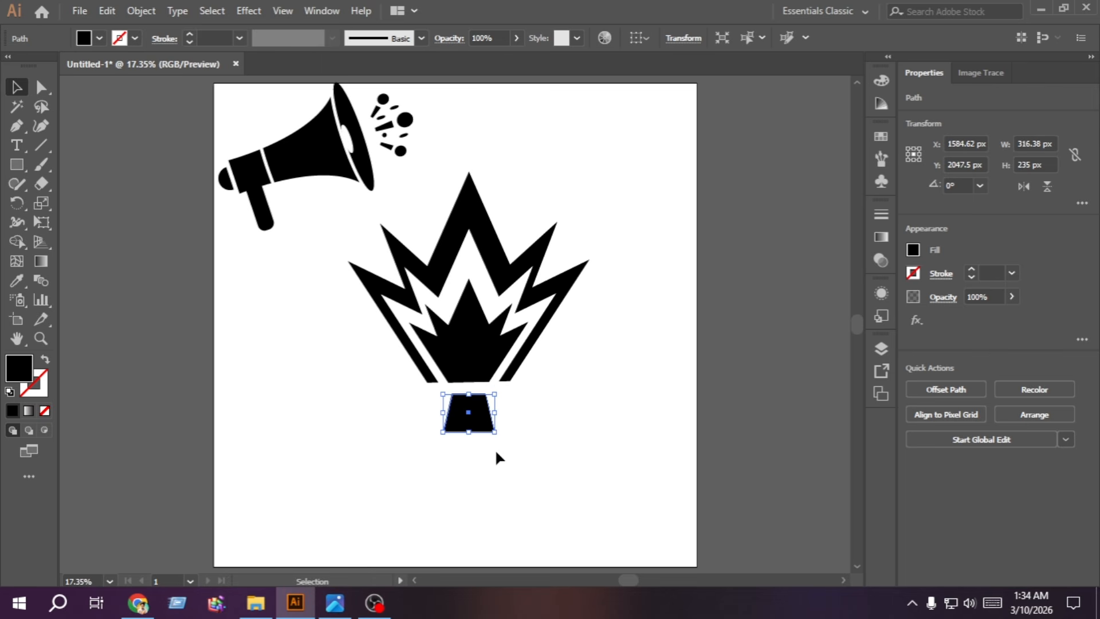
pyautogui.keyDown('shift'); pyautogui.click(438, 302); pyautogui.keyUp('shift')
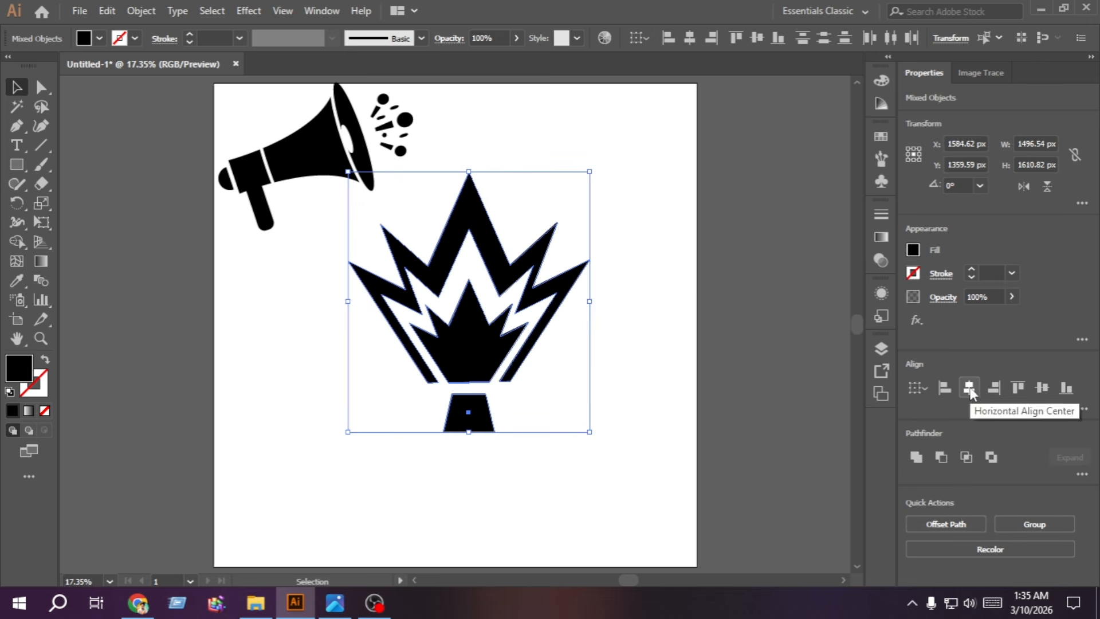
pyautogui.click(578, 458)
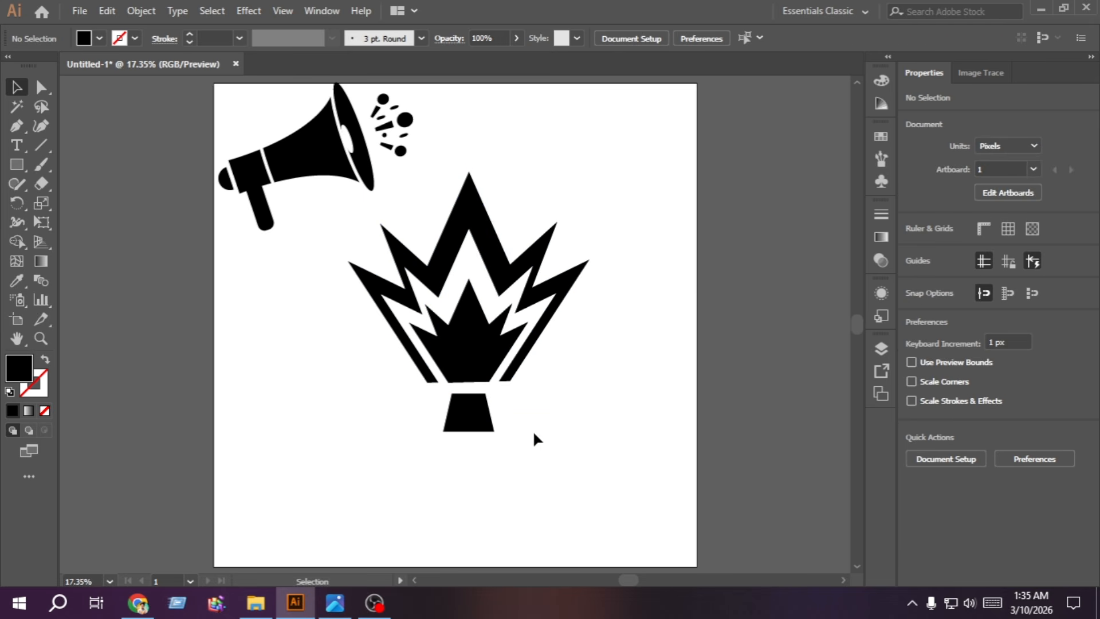
# Step: Nudge the trapezoid up 20 px closer to the crown, to Y 2027.5 px
pyautogui.click(475, 425)
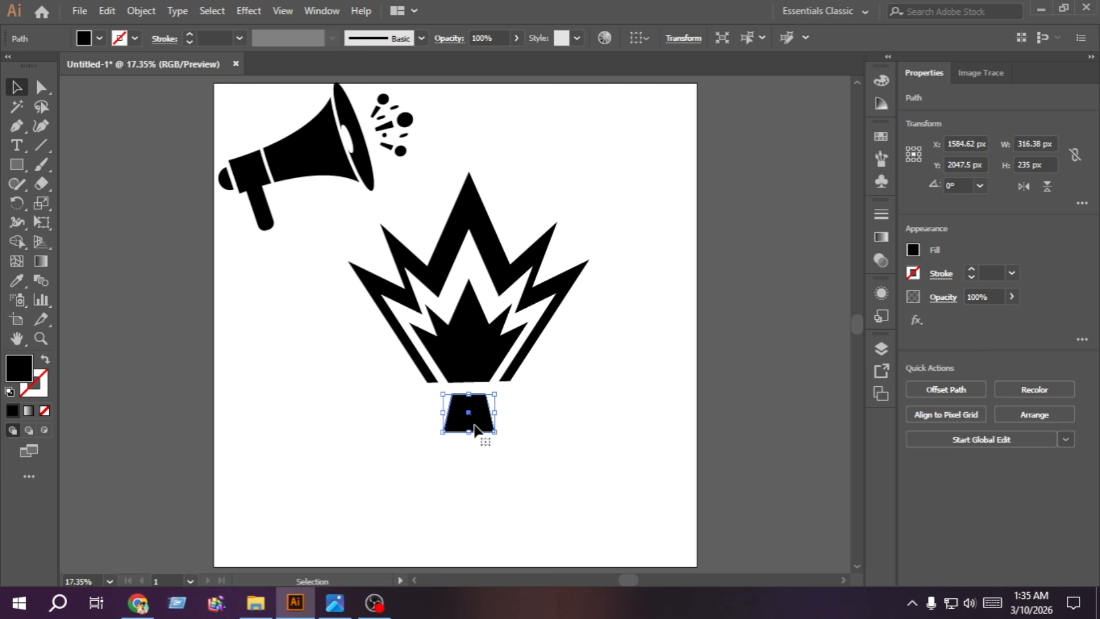
pyautogui.press('Up')
pyautogui.press('Up')
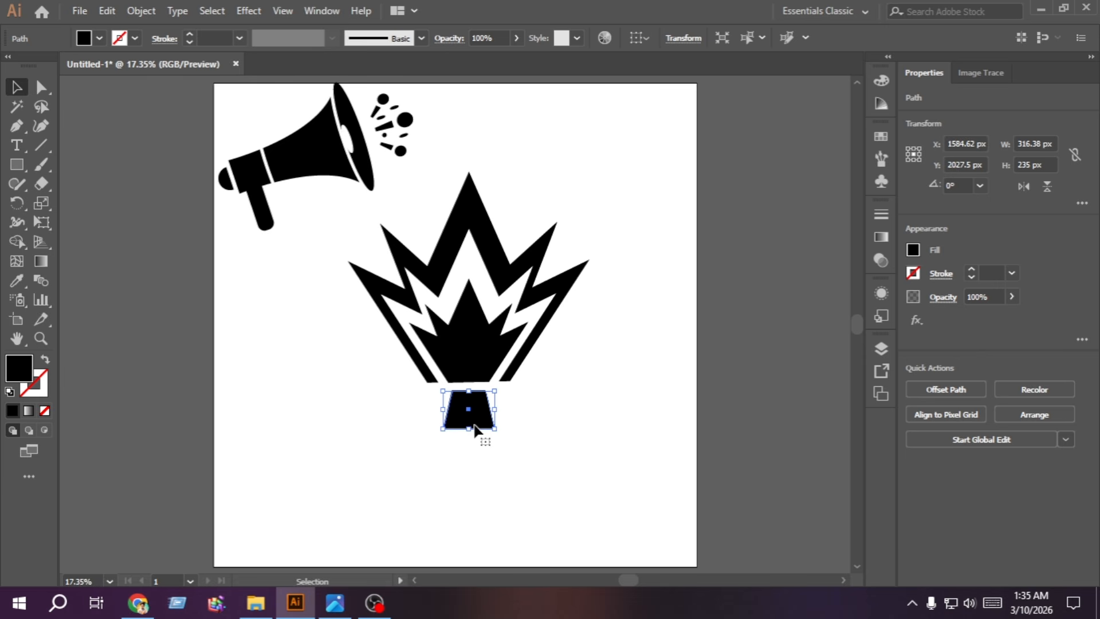
pyautogui.click(319, 395)
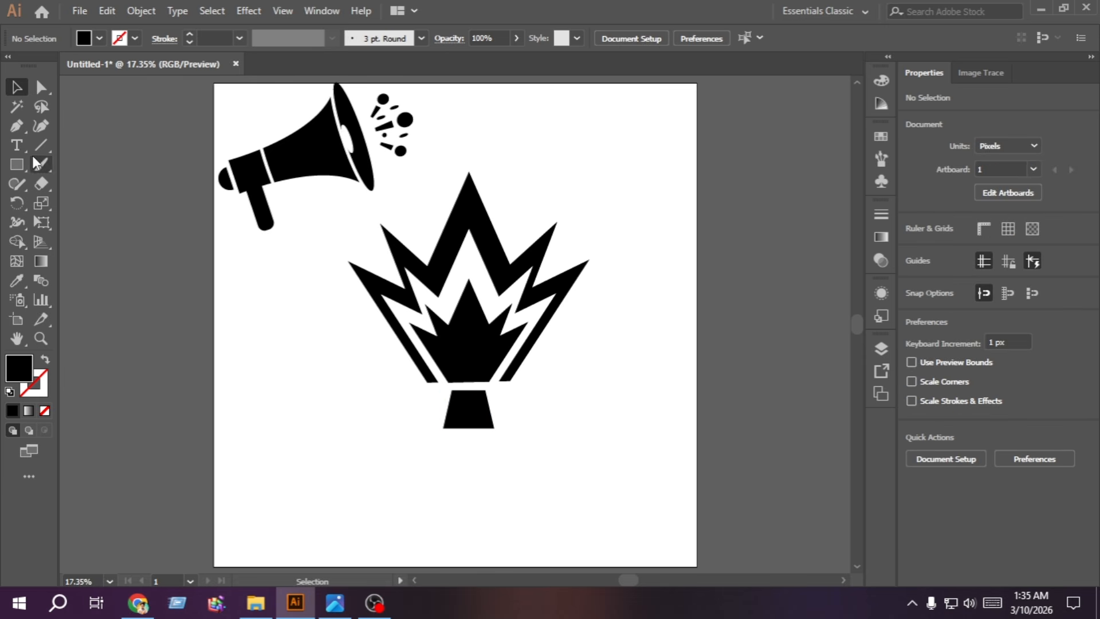
# Step: Draw a 560 x 472.5 px rectangle around the trapezoid, swap its fill and stroke, and align it with the crown's horizontal centre
pyautogui.click(17, 164)
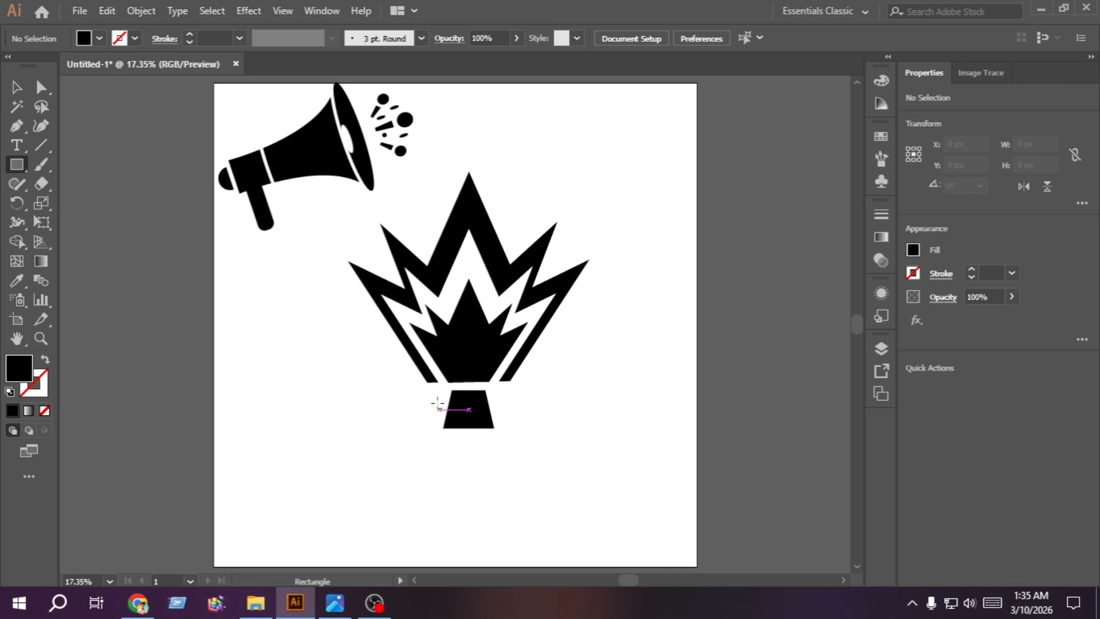
pyautogui.moveTo(424, 391)
pyautogui.mouseDown()
pyautogui.moveTo(530, 469)
pyautogui.moveTo(512, 466)
pyautogui.mouseUp()
pyautogui.press('v')
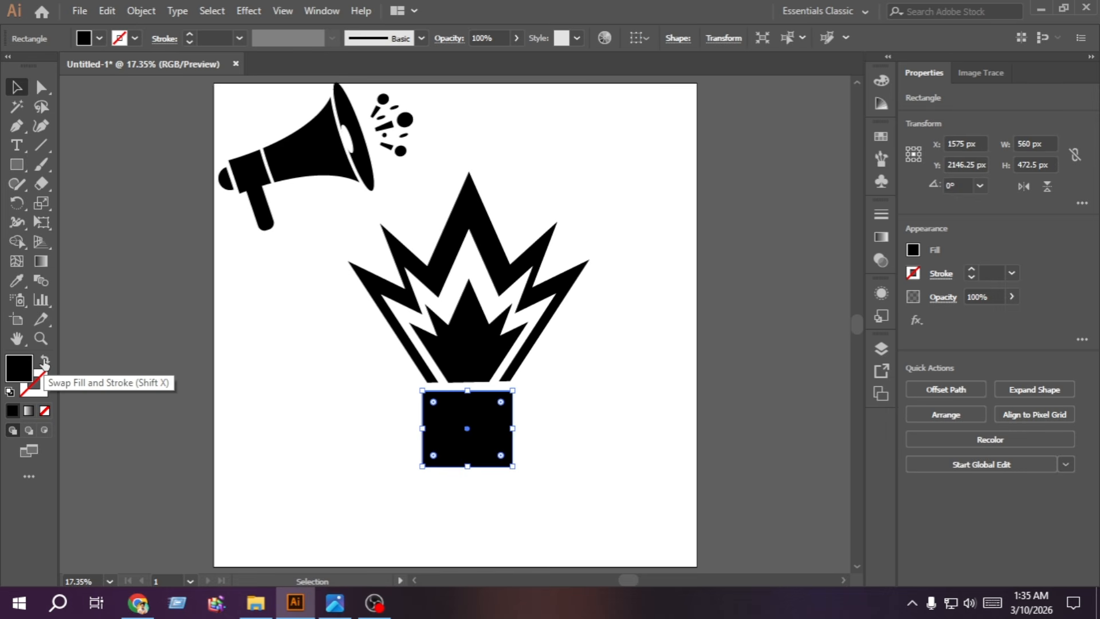
pyautogui.click(45, 361)
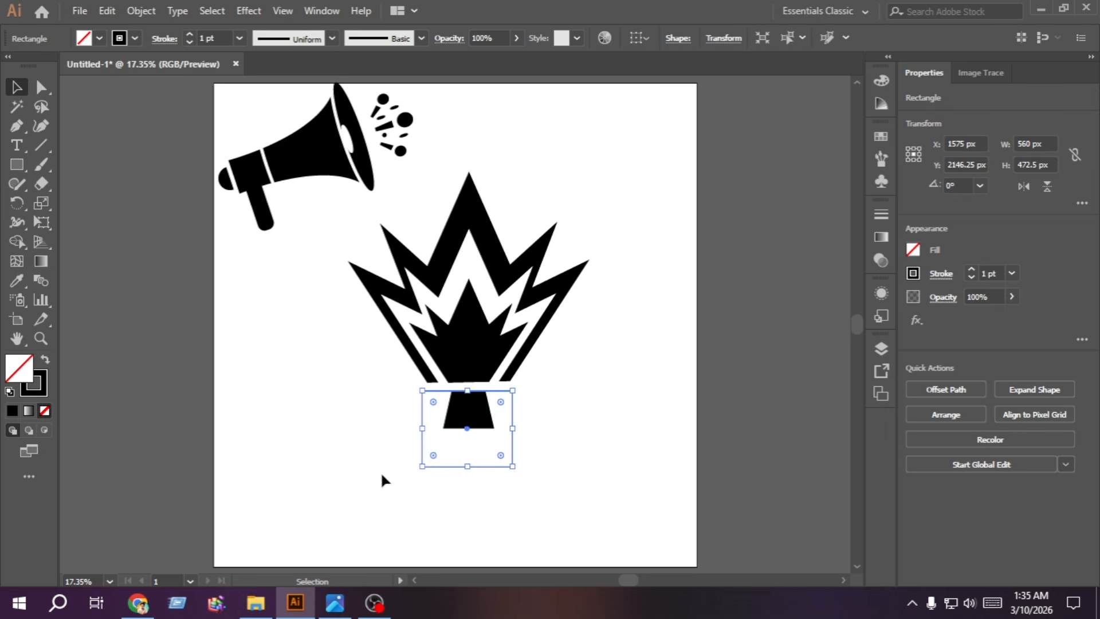
pyautogui.moveTo(528, 506); pyautogui.dragTo(404, 315)
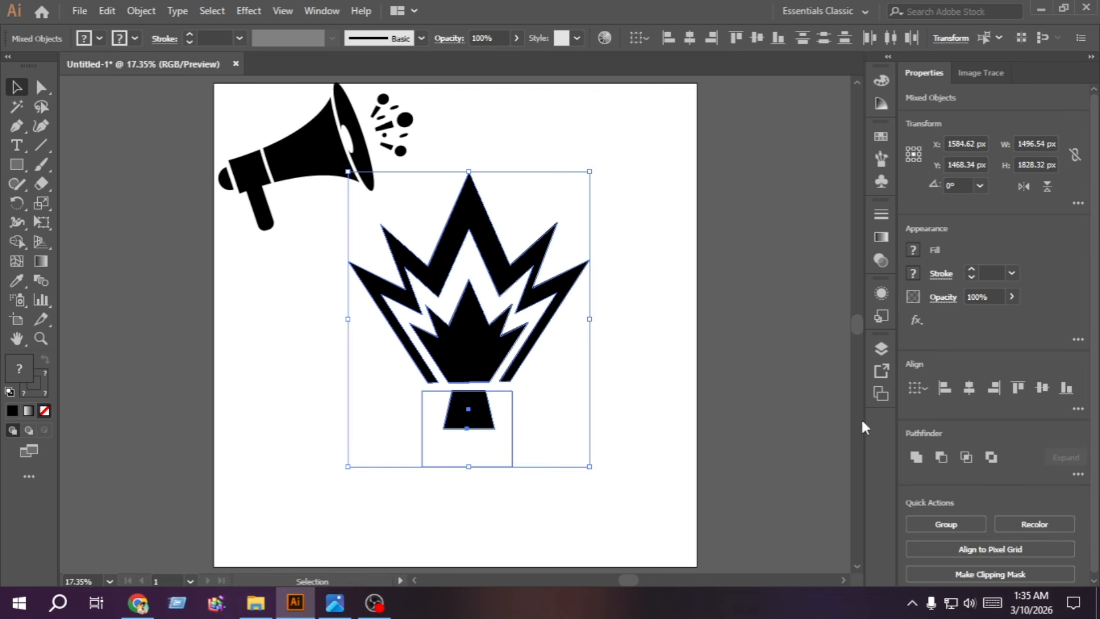
pyautogui.click(972, 386)
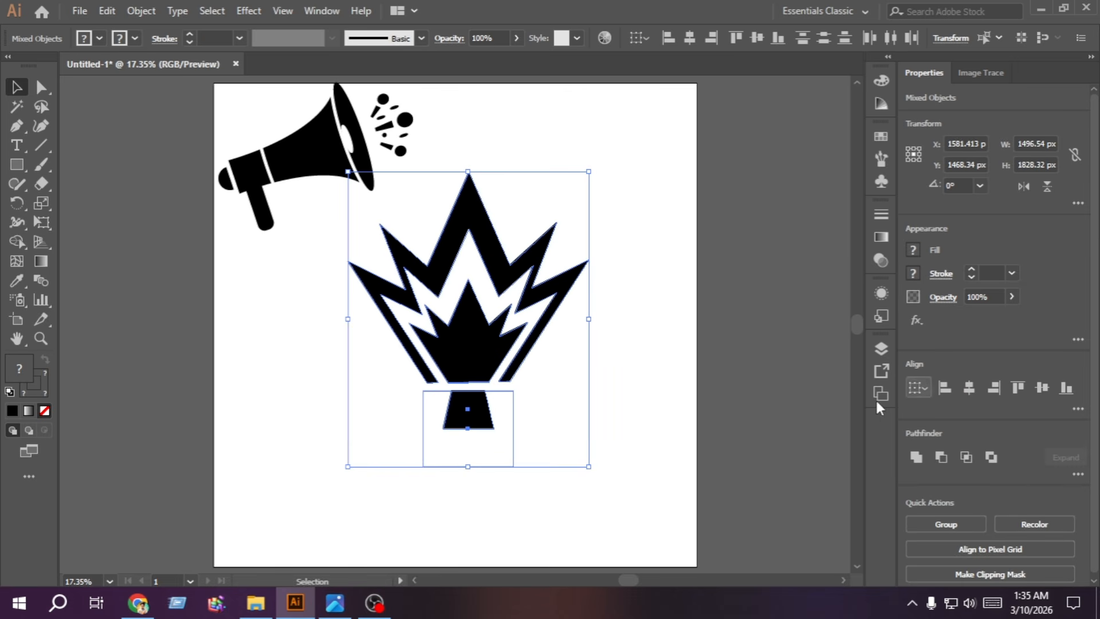
pyautogui.click(473, 513)
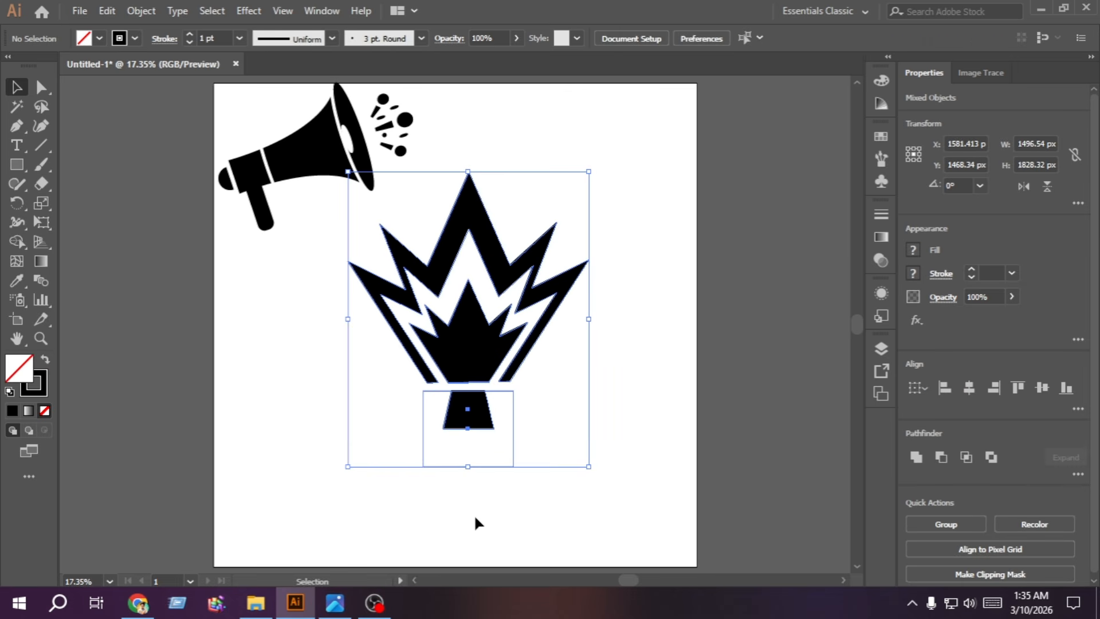
# Step: Set the outlined rectangle's stroke weight to 66 pt
pyautogui.click(472, 465)
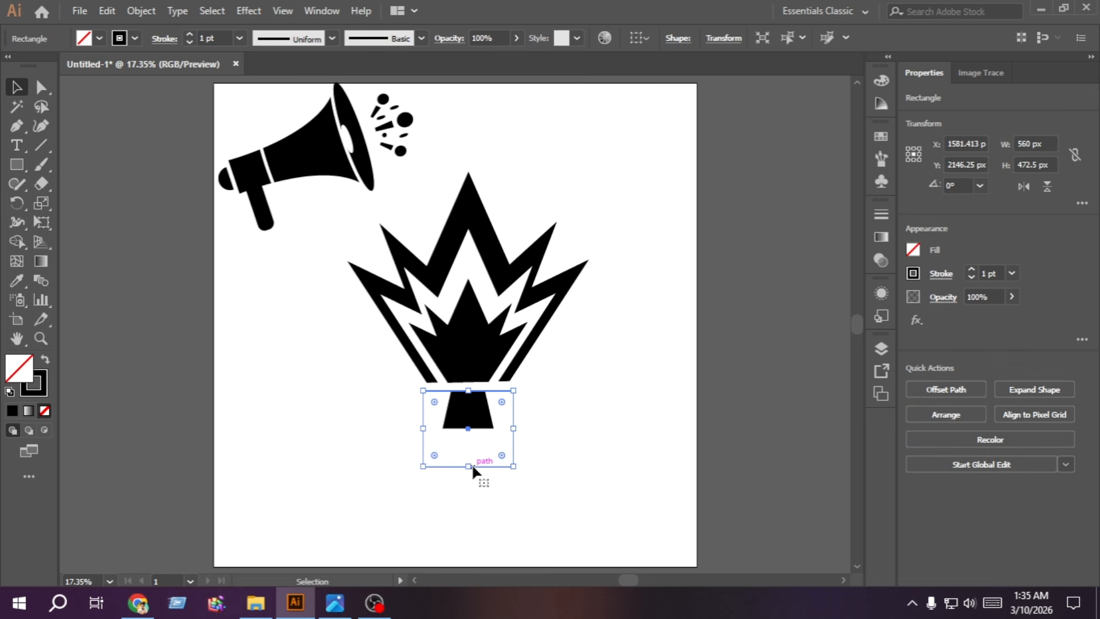
pyautogui.click(973, 267)
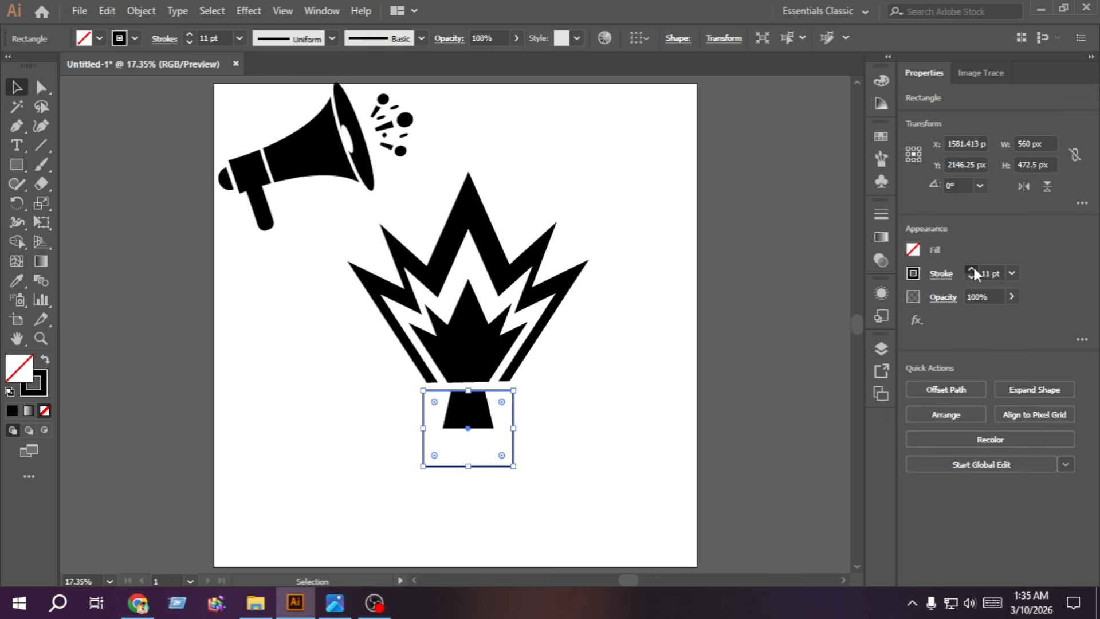
pyautogui.moveTo(973, 267); pyautogui.dragTo(974, 267)
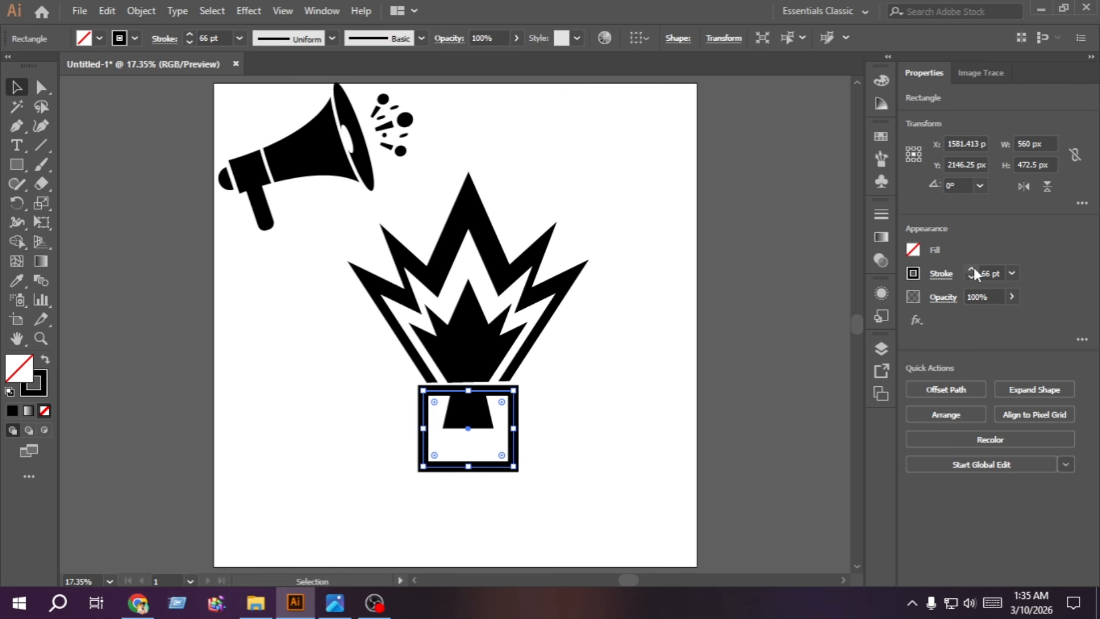
pyautogui.click(590, 478)
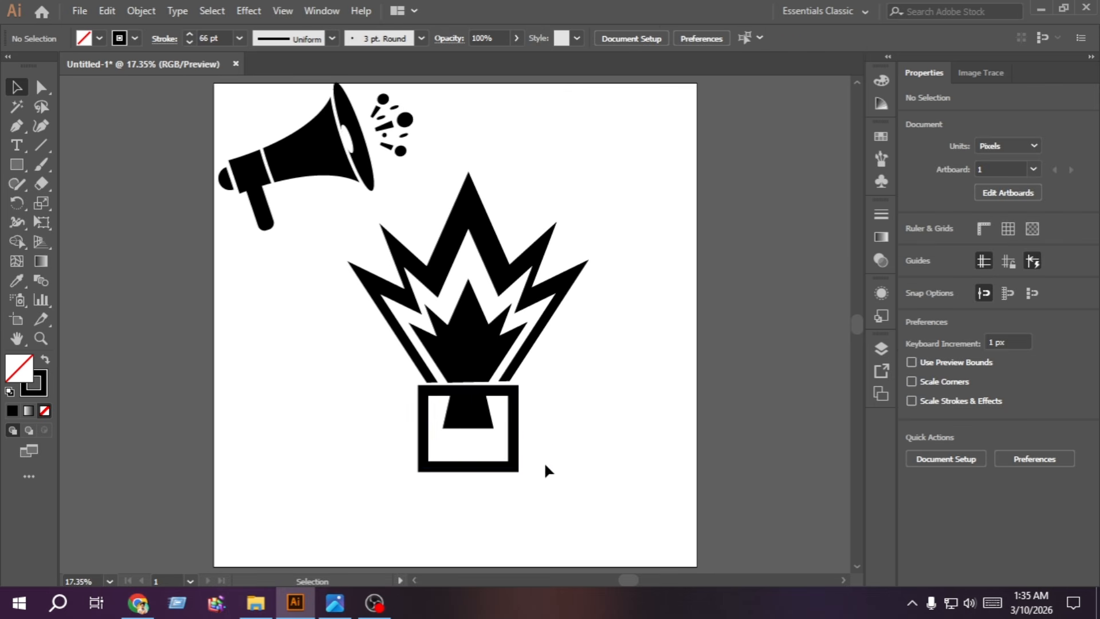
# Step: Spread the outlined rectangle's two lower corner points outward to form a trapezoid frame about 646 px wide at the base
pyautogui.click(514, 452)
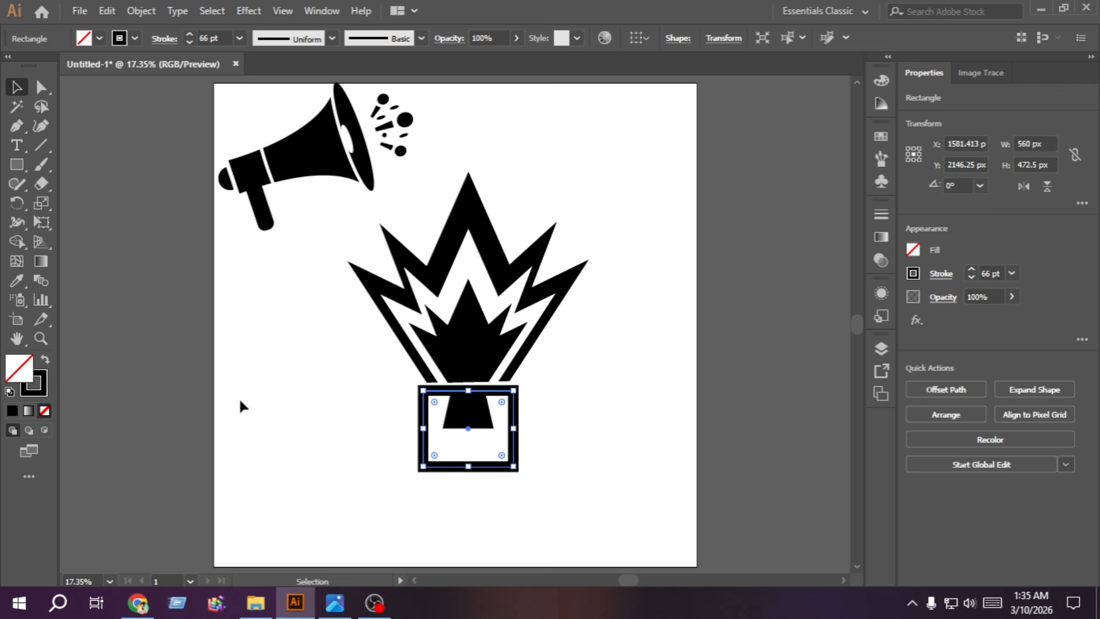
pyautogui.press('a')
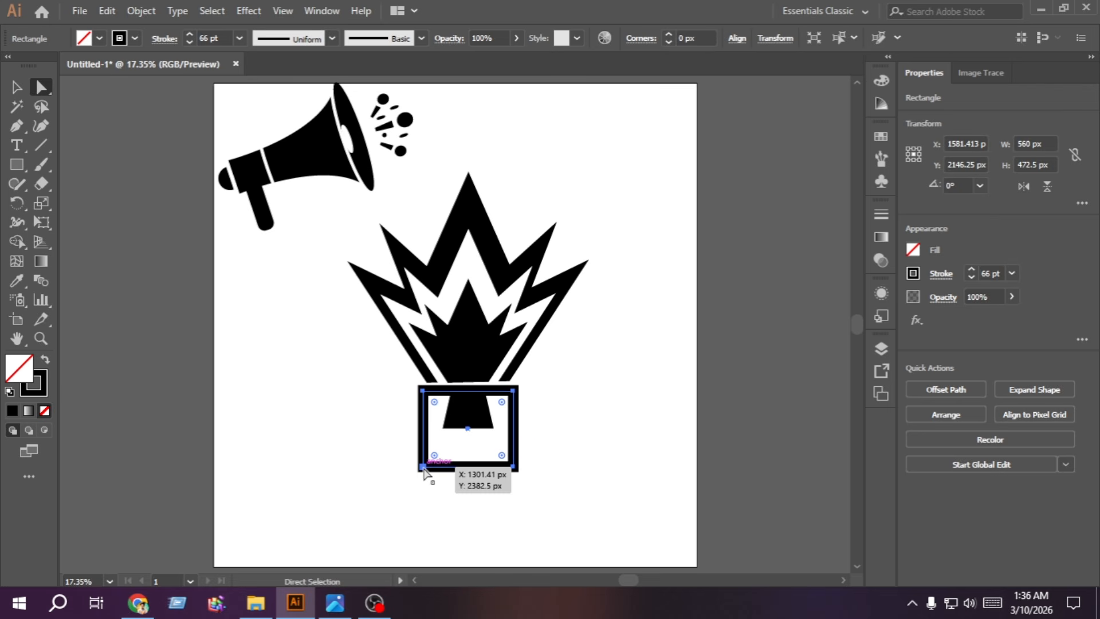
pyautogui.click(423, 467)
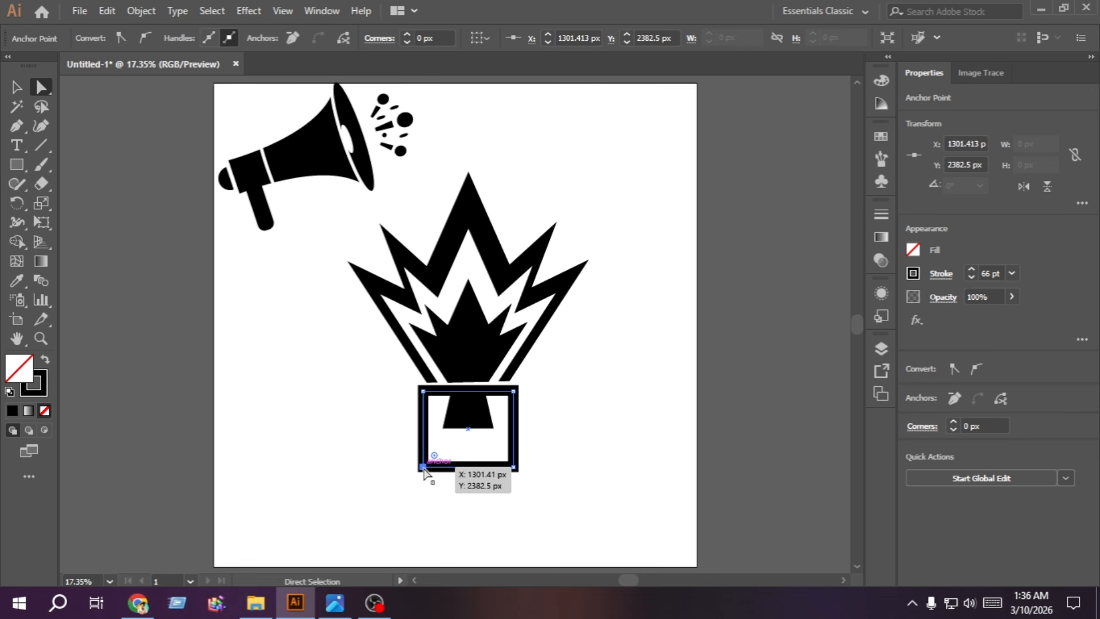
pyautogui.click(356, 417)
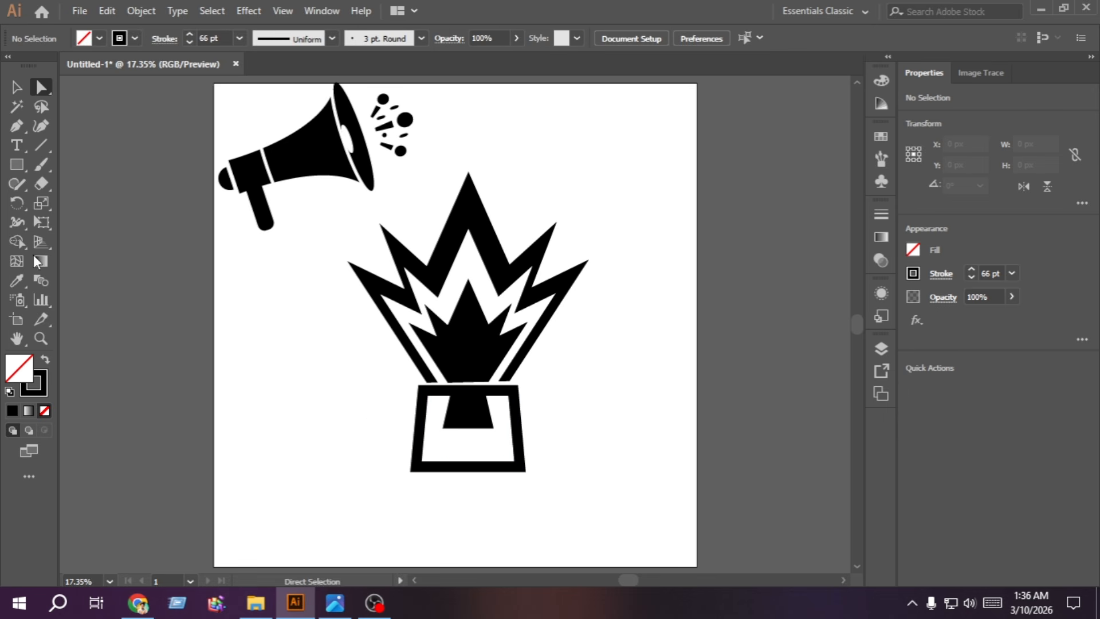
# Step: Increase the trapezoid frame's stroke weight to 76 pt
pyautogui.click(17, 86)
pyautogui.moveTo(474, 500); pyautogui.dragTo(426, 454)
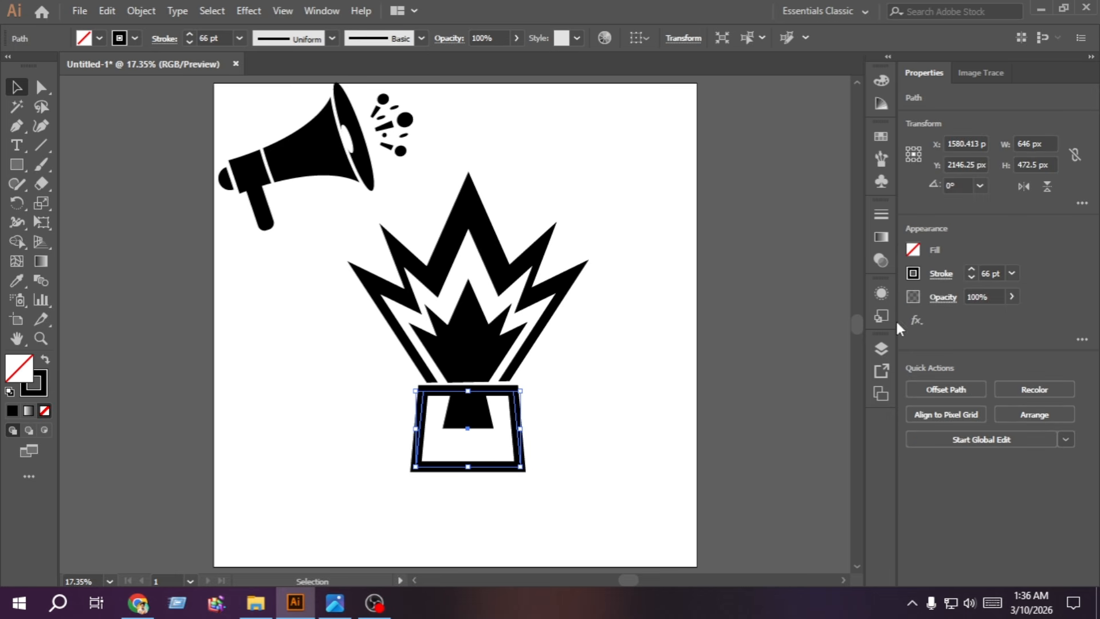
pyautogui.click(970, 269)
pyautogui.click(970, 269)
pyautogui.click(970, 269)
pyautogui.click(970, 269)
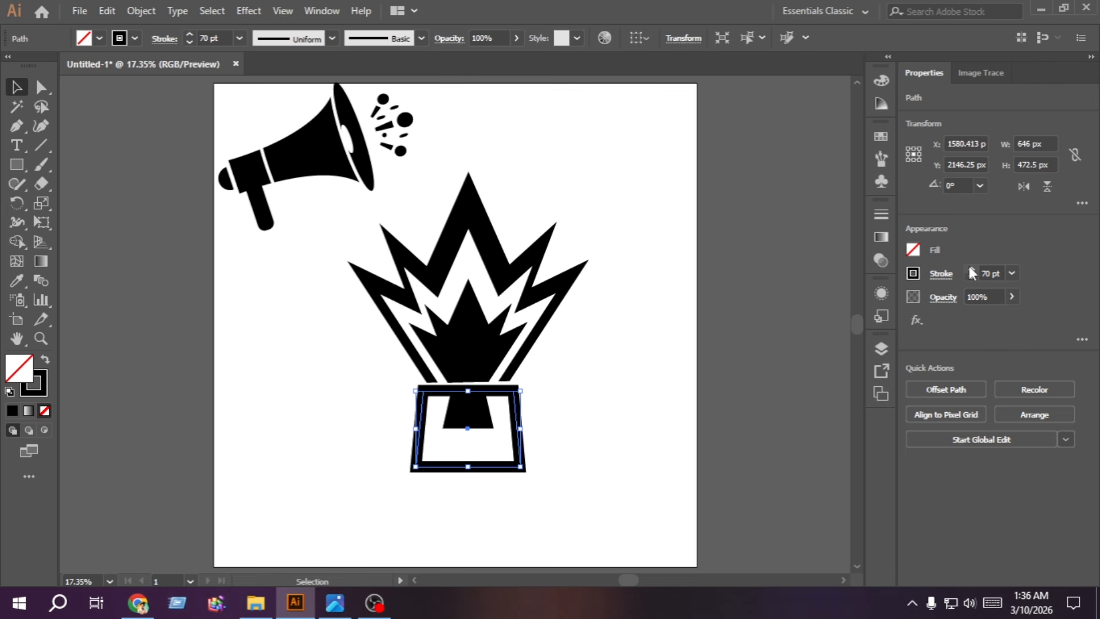
pyautogui.click(970, 269)
pyautogui.click(970, 270)
pyautogui.click(970, 269)
pyautogui.click(970, 269)
pyautogui.click(970, 269)
pyautogui.click(970, 269)
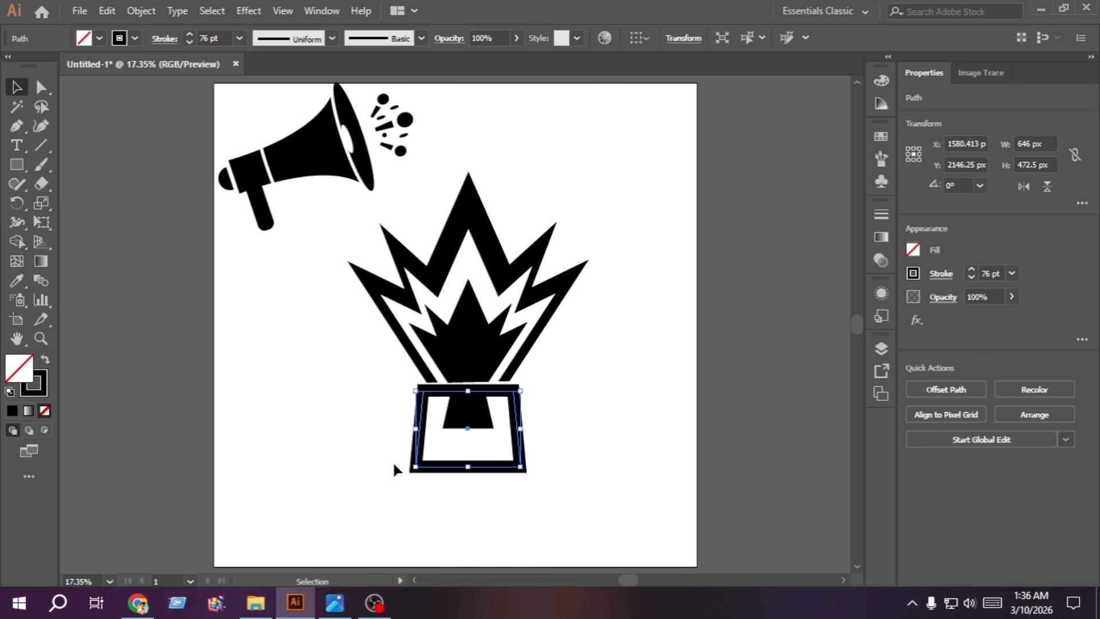
# Step: Expand the frame's fill and stroke into shapes and shorten it from its lower edge to about 415.5 px high
pyautogui.click(140, 10)
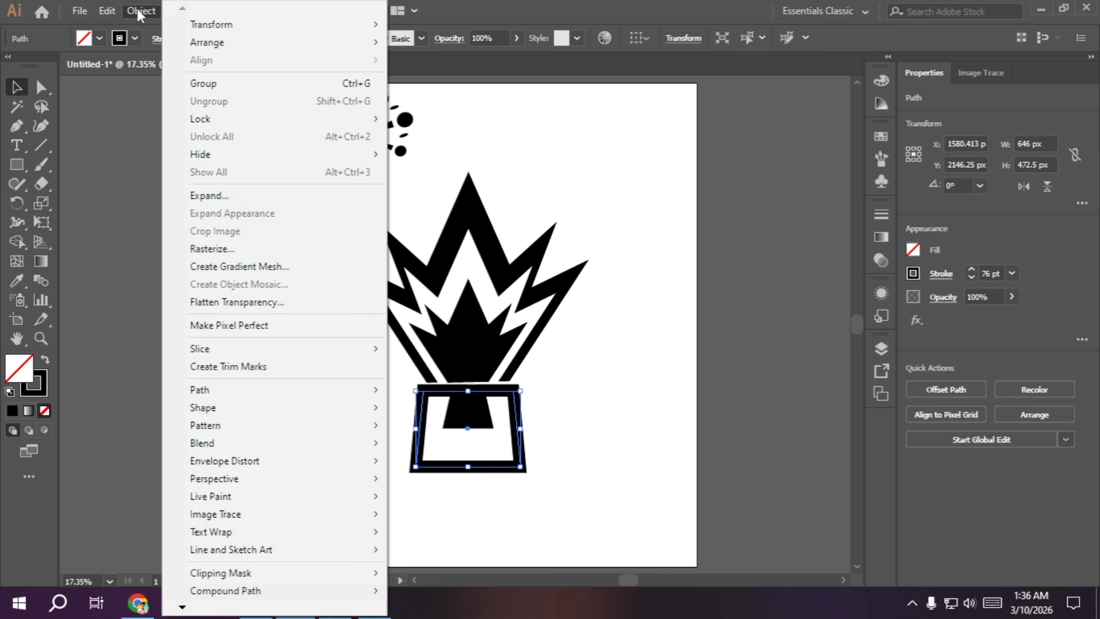
pyautogui.click(270, 196)
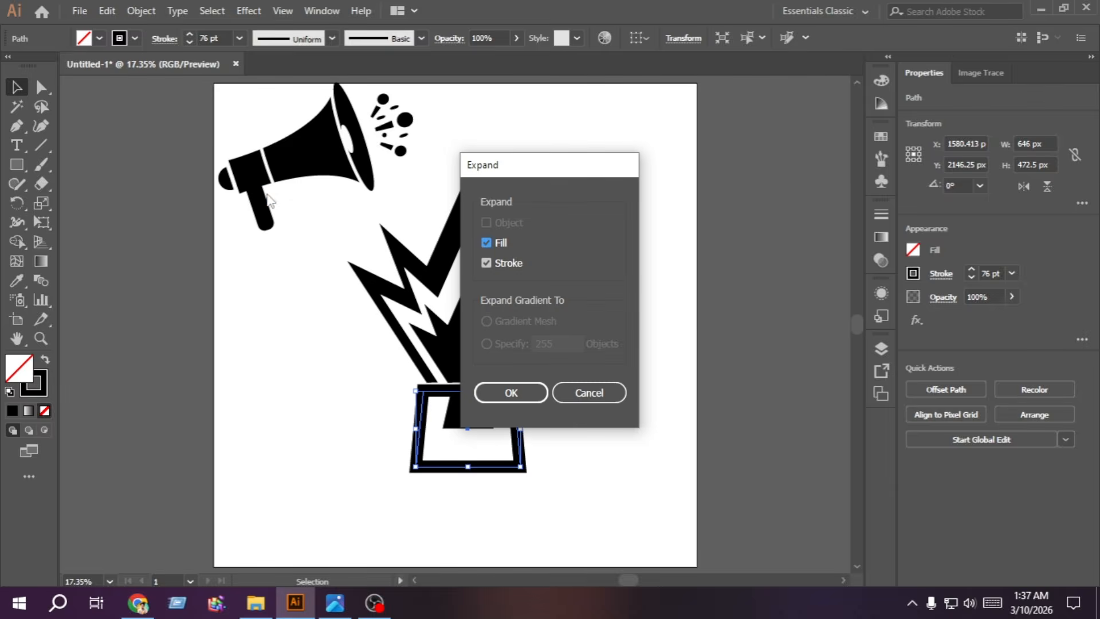
pyautogui.click(519, 388)
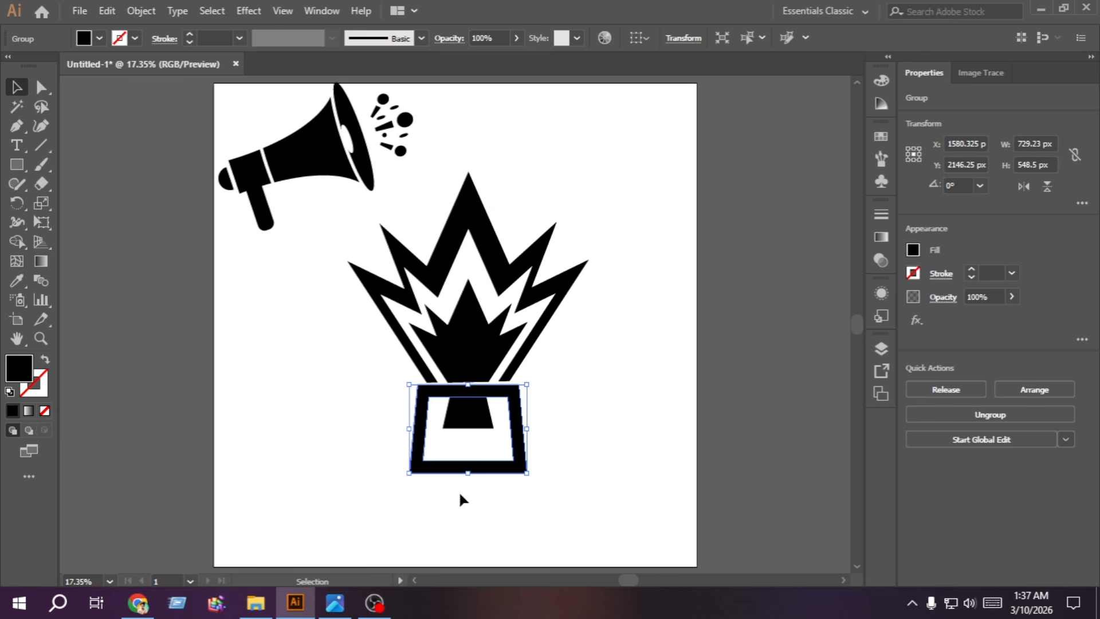
pyautogui.moveTo(469, 473); pyautogui.dragTo(469, 452)
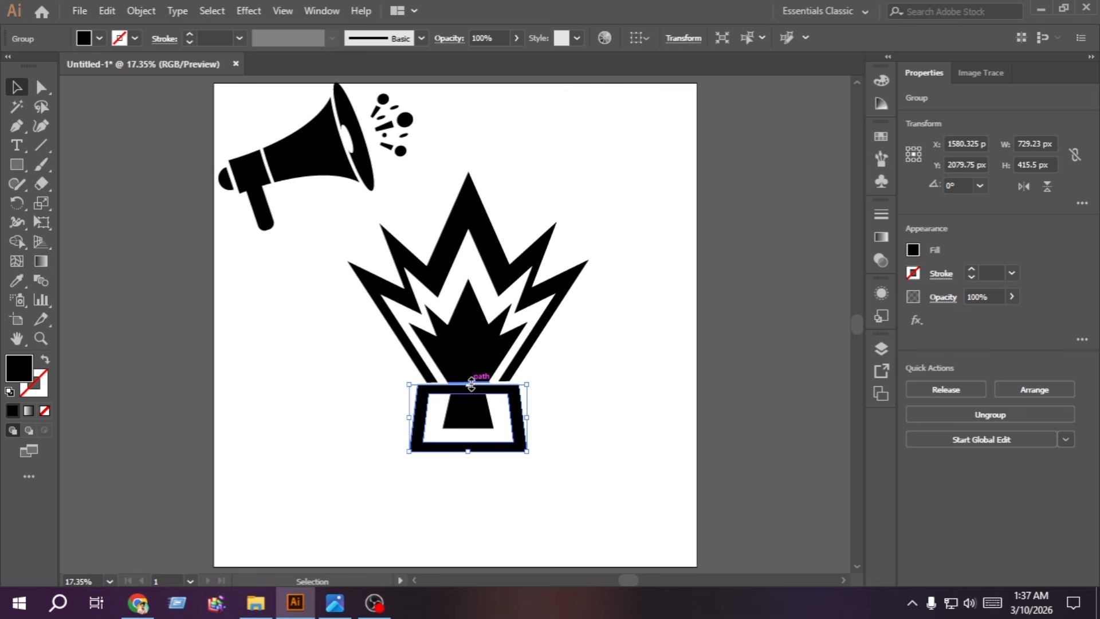
pyautogui.click(359, 436)
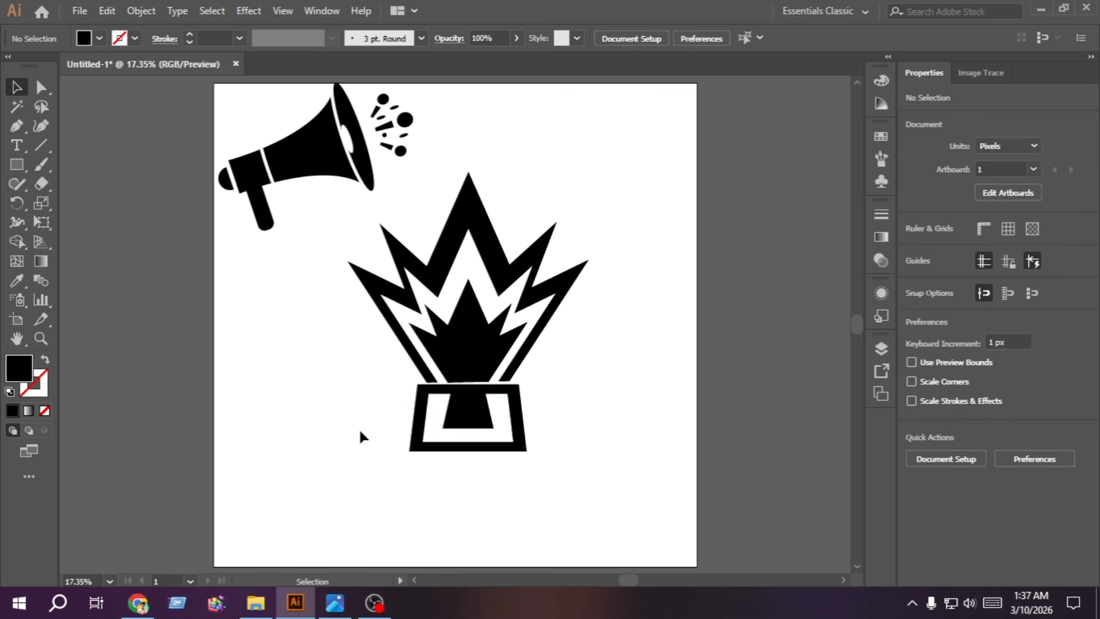
# Step: Cut the frame along a horizontal line at its inner upper edge and remove the upper bar and leftover line ends with Shape Builder
pyautogui.click(36, 146)
pyautogui.moveTo(354, 137); pyautogui.dragTo(585, 393)
pyautogui.click(16, 87)
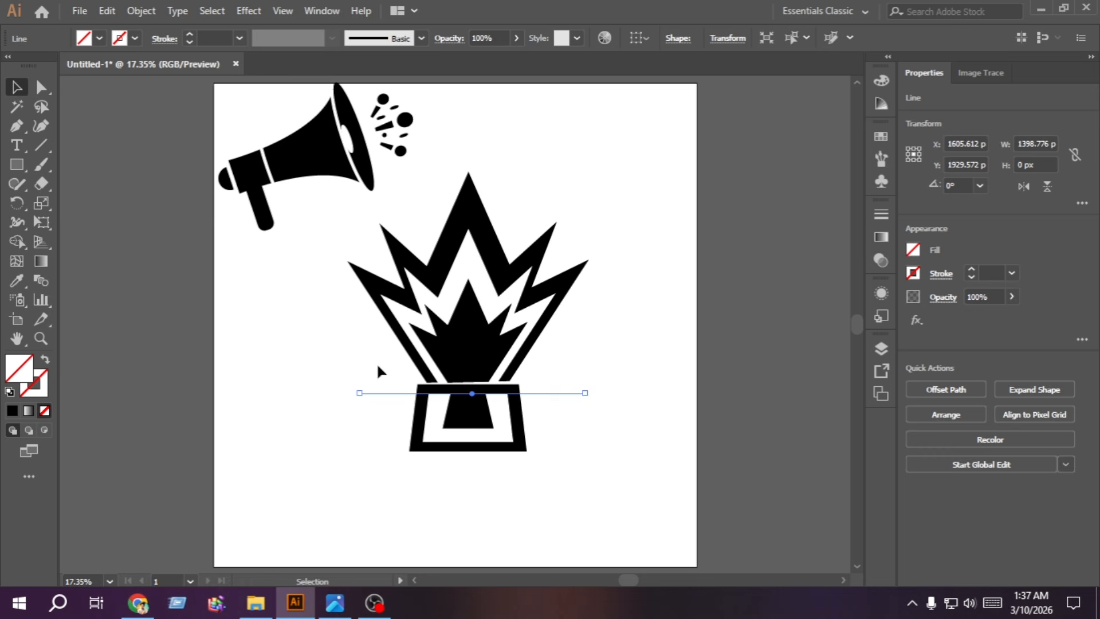
pyautogui.keyDown('shift'); pyautogui.click(420, 442); pyautogui.keyUp('shift')
pyautogui.click(22, 246)
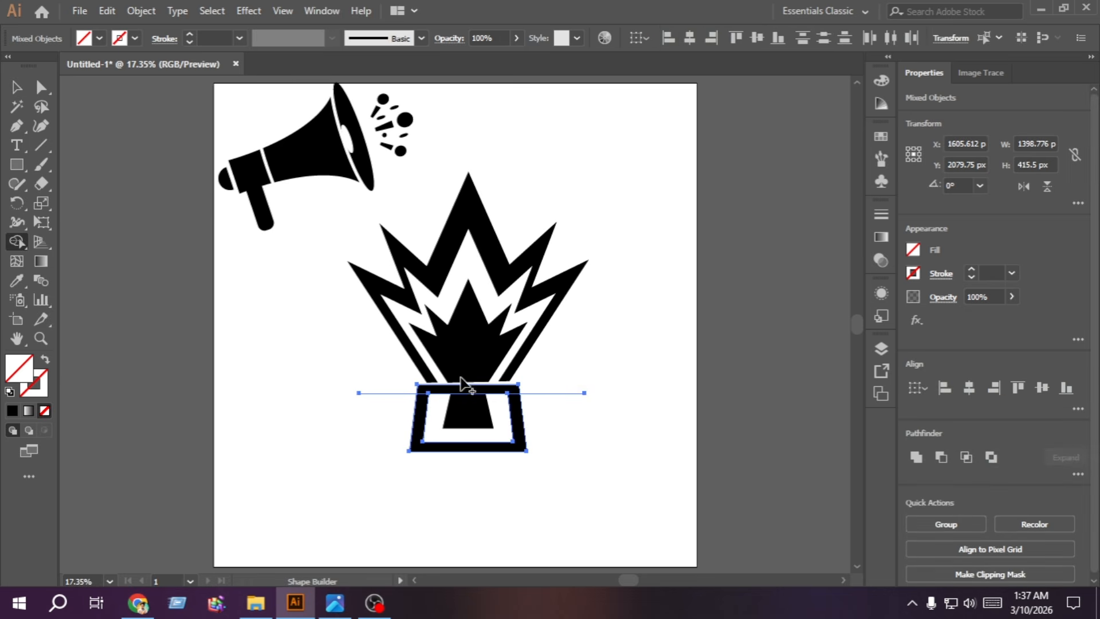
pyautogui.keyDown('alt'); pyautogui.click(446, 391); pyautogui.keyUp('alt')
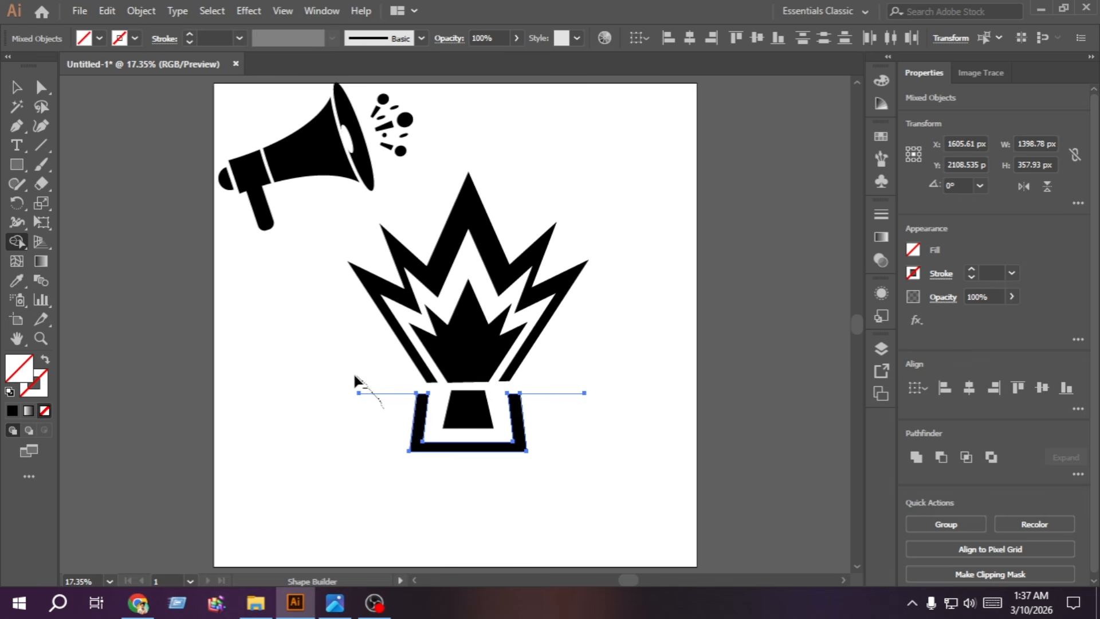
pyautogui.keyDown('alt'); pyautogui.click(366, 393); pyautogui.keyUp('alt')
pyautogui.keyDown('alt'); pyautogui.click(550, 393); pyautogui.keyUp('alt')
pyautogui.press('v')
pyautogui.click(555, 490)
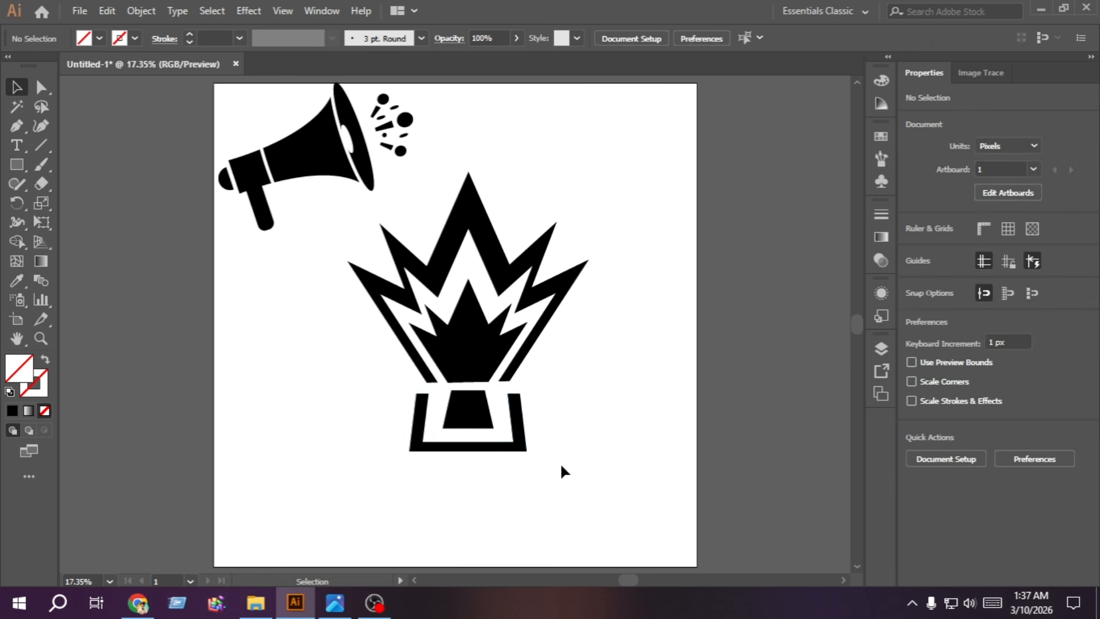
# Step: Shorten the inner trapezoid and open frame together to about 282.5 px high and group them
pyautogui.moveTo(554, 479); pyautogui.dragTo(377, 409)
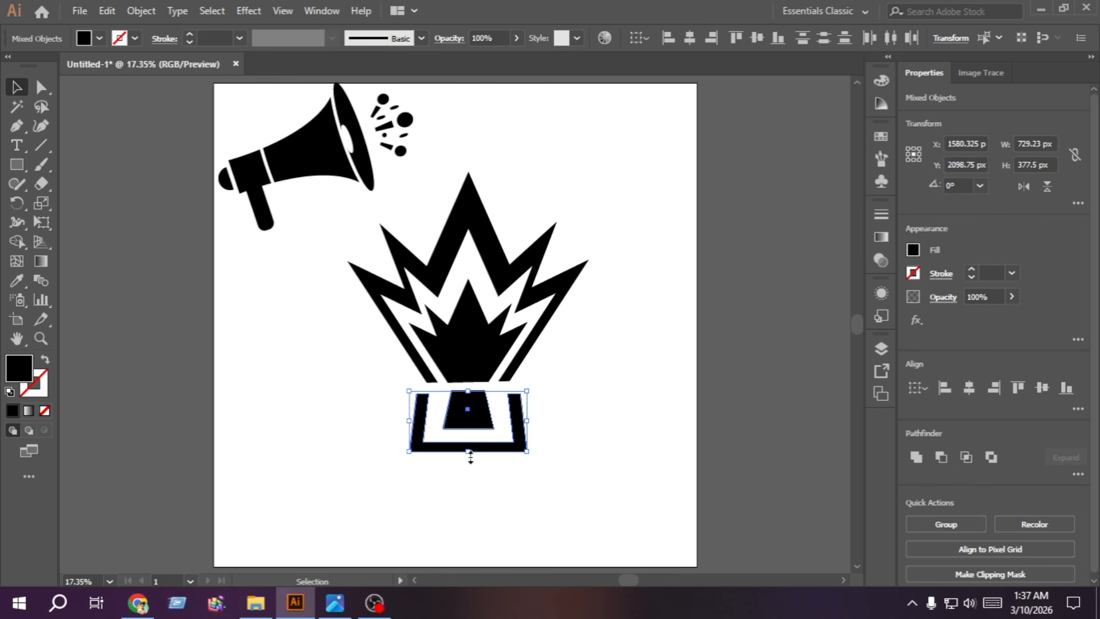
pyautogui.moveTo(468, 448); pyautogui.dragTo(468, 435)
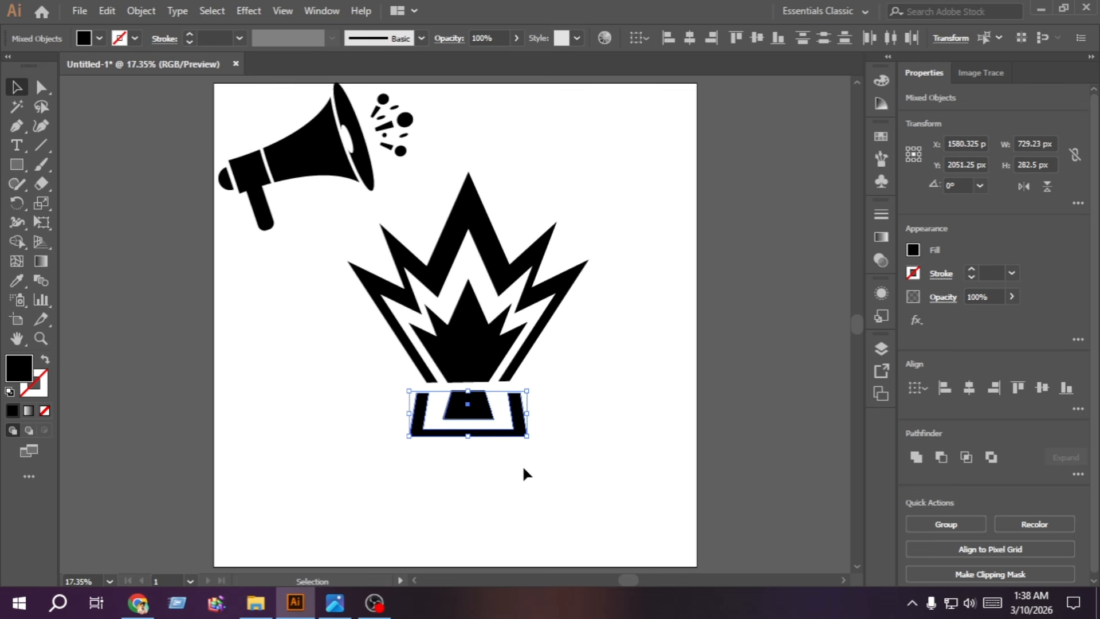
pyautogui.hotkey('ctrl', 'g')
# Step: Align the base group with the crown's horizontal centre and group both into one icon
pyautogui.moveTo(541, 463); pyautogui.dragTo(406, 370)
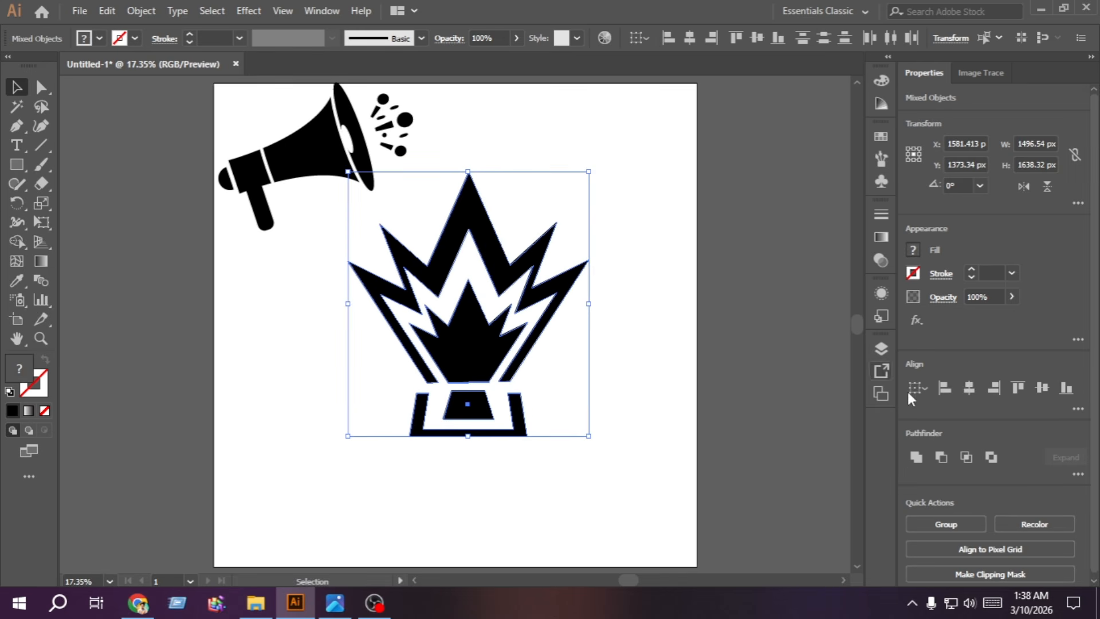
pyautogui.click(965, 392)
pyautogui.hotkey('ctrl', 'g')
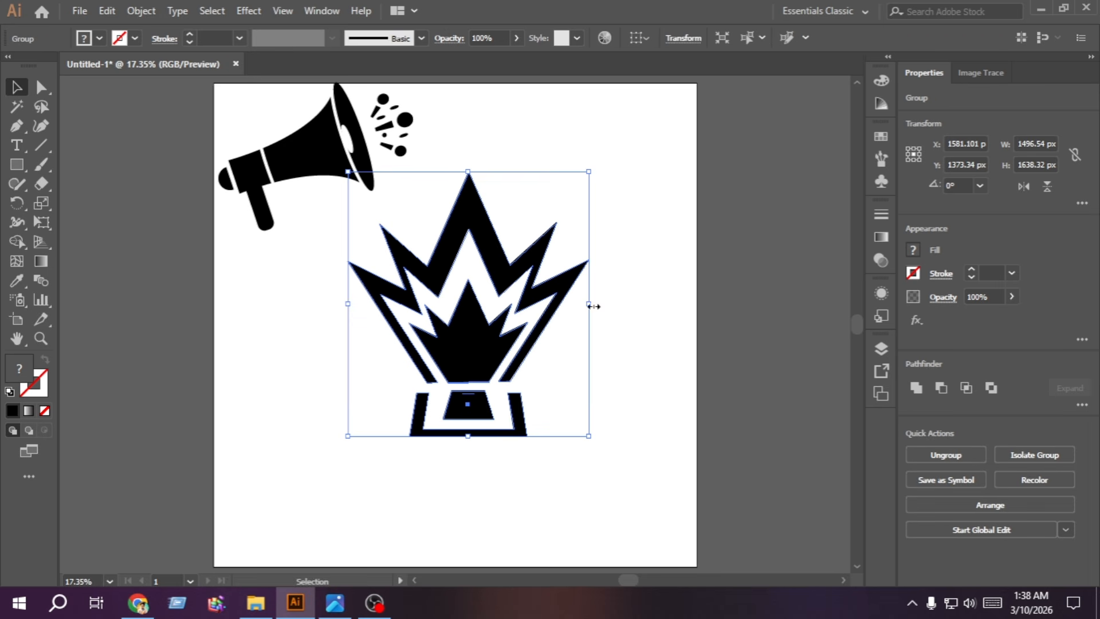
pyautogui.click(650, 371)
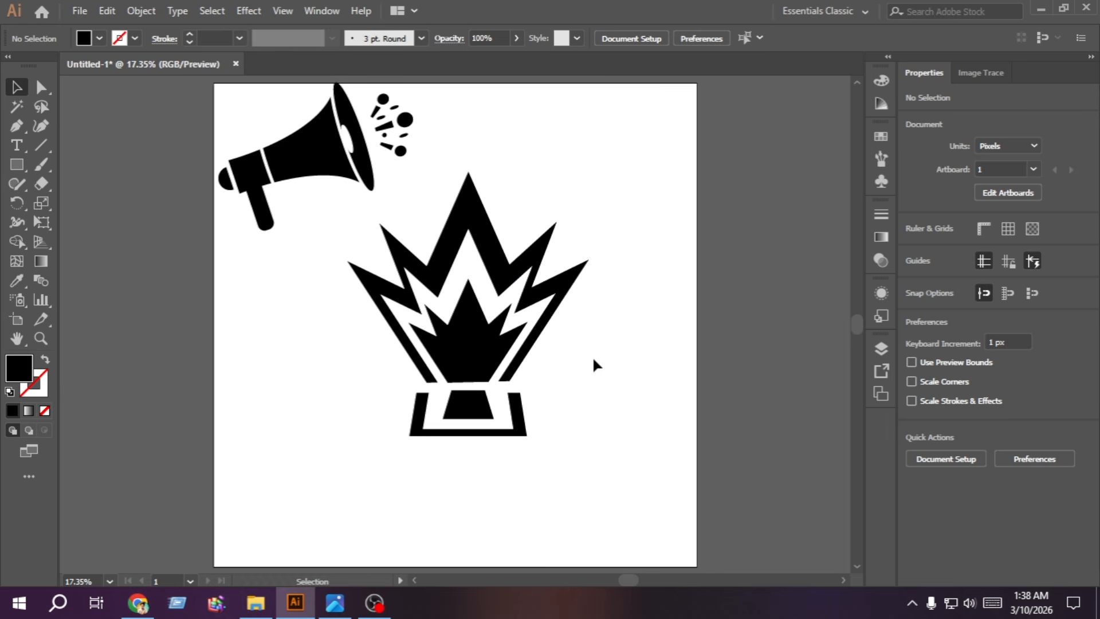
# Step: Scale the crown icon down proportionally to just over half its size and place it beside the megaphone at the artboard's upper edge
pyautogui.click(512, 361)
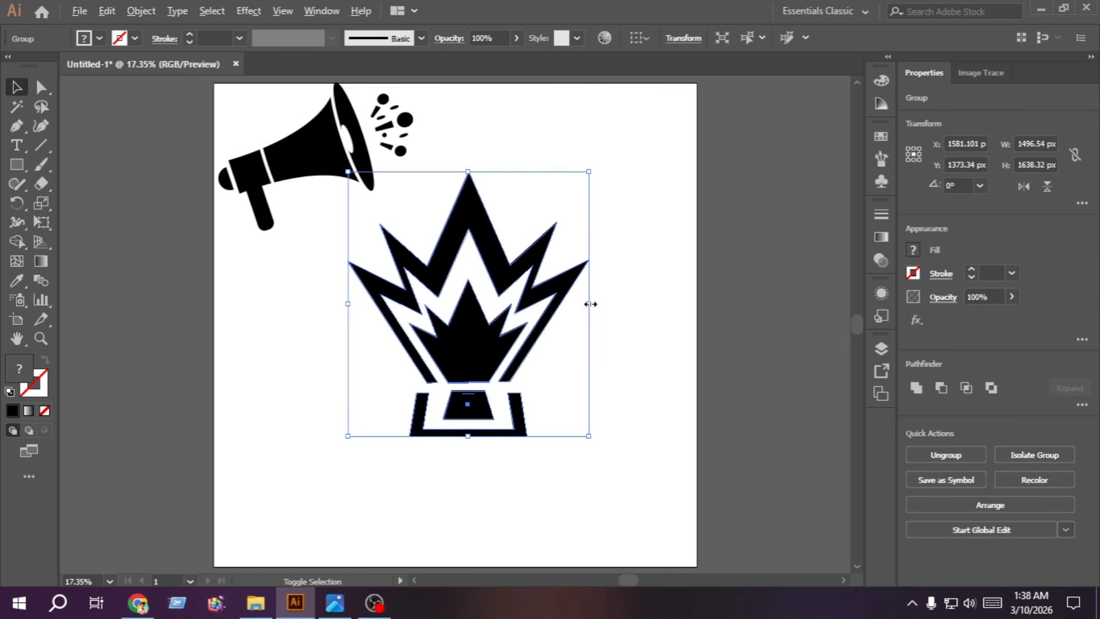
pyautogui.moveTo(588, 303); pyautogui.dragTo(535, 303)
pyautogui.moveTo(450, 325); pyautogui.dragTo(487, 178)
pyautogui.click(580, 324)
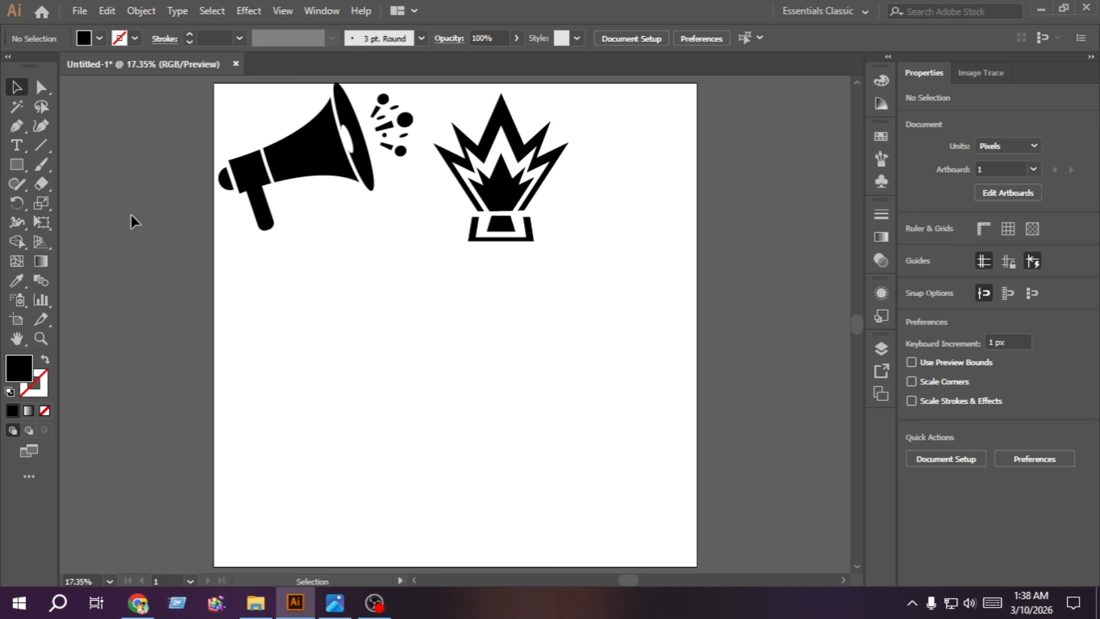
# Step: Start an unfilled, black-outlined Pen path with a torso side about 360 px high, a curved arm underside and a short vertical hand end
pyautogui.click(21, 123)
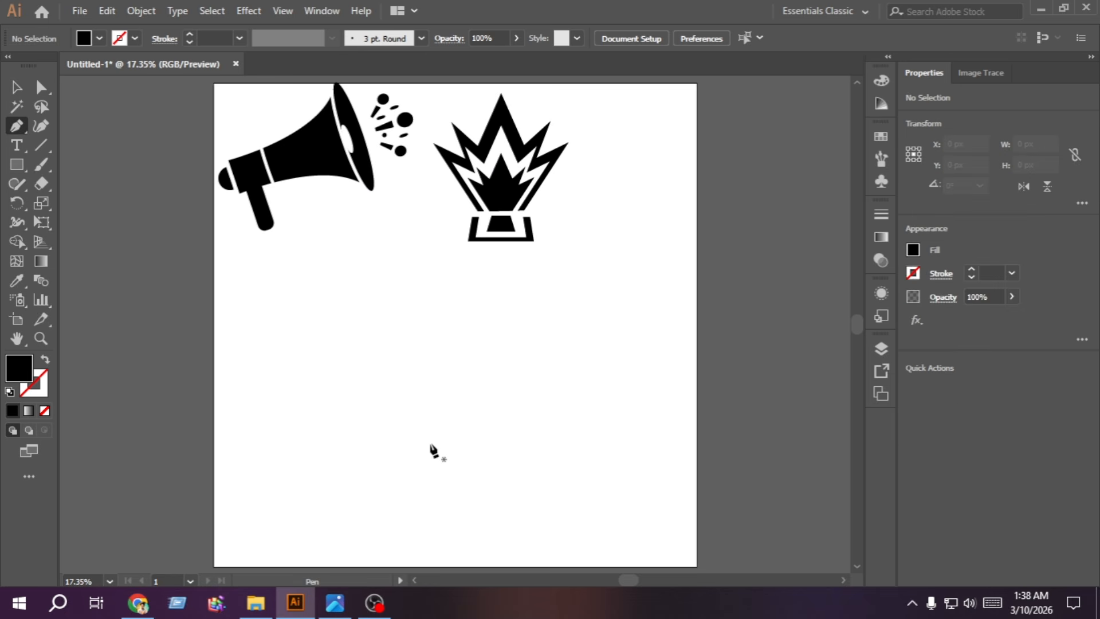
pyautogui.click(394, 449)
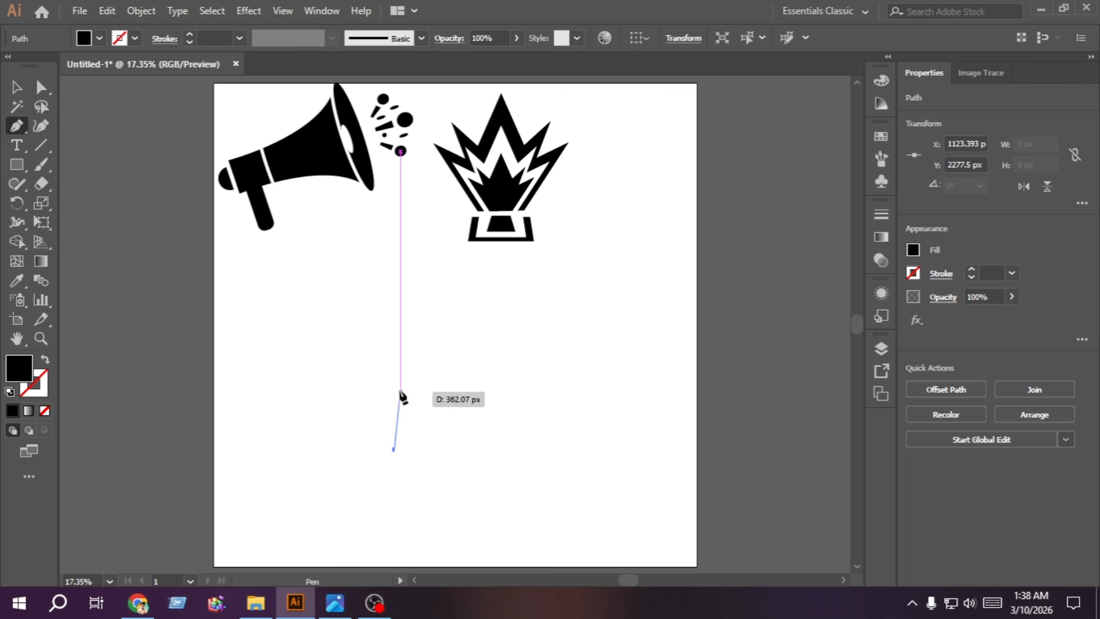
pyautogui.click(394, 392)
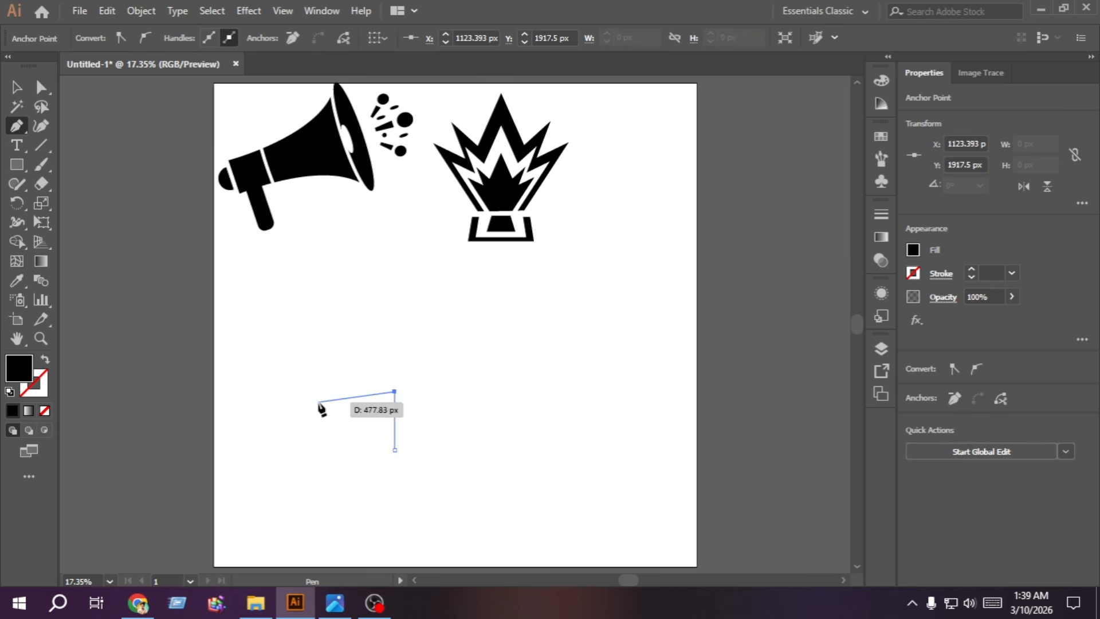
pyautogui.click(309, 402)
pyautogui.moveTo(306, 403); pyautogui.dragTo(282, 393)
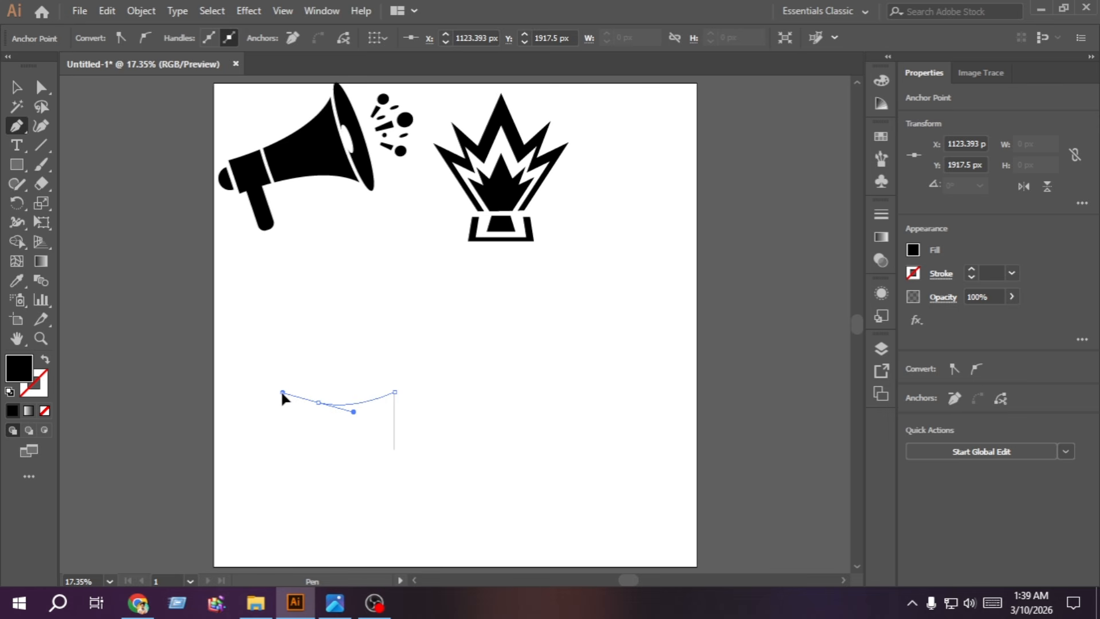
pyautogui.moveTo(282, 397); pyautogui.dragTo(282, 394)
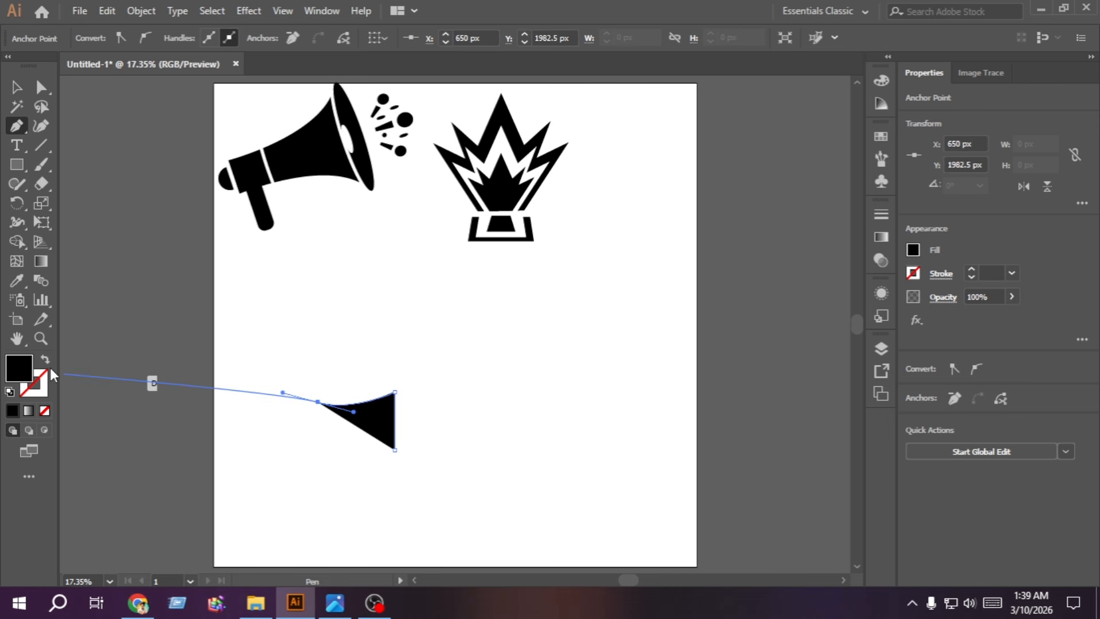
pyautogui.click(45, 361)
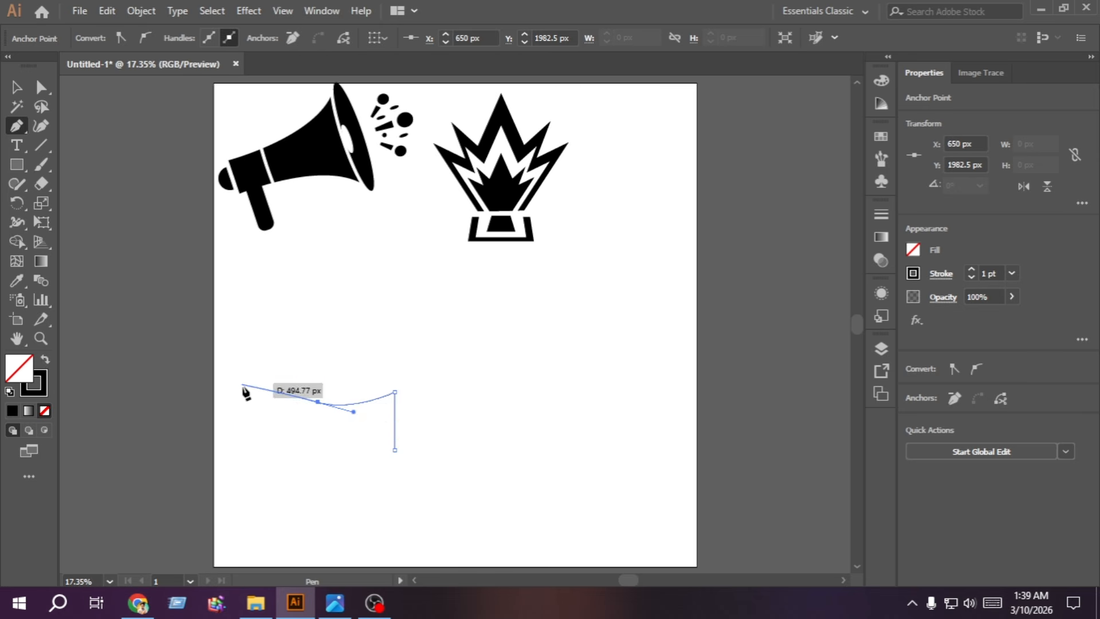
pyautogui.moveTo(311, 413); pyautogui.dragTo(319, 393)
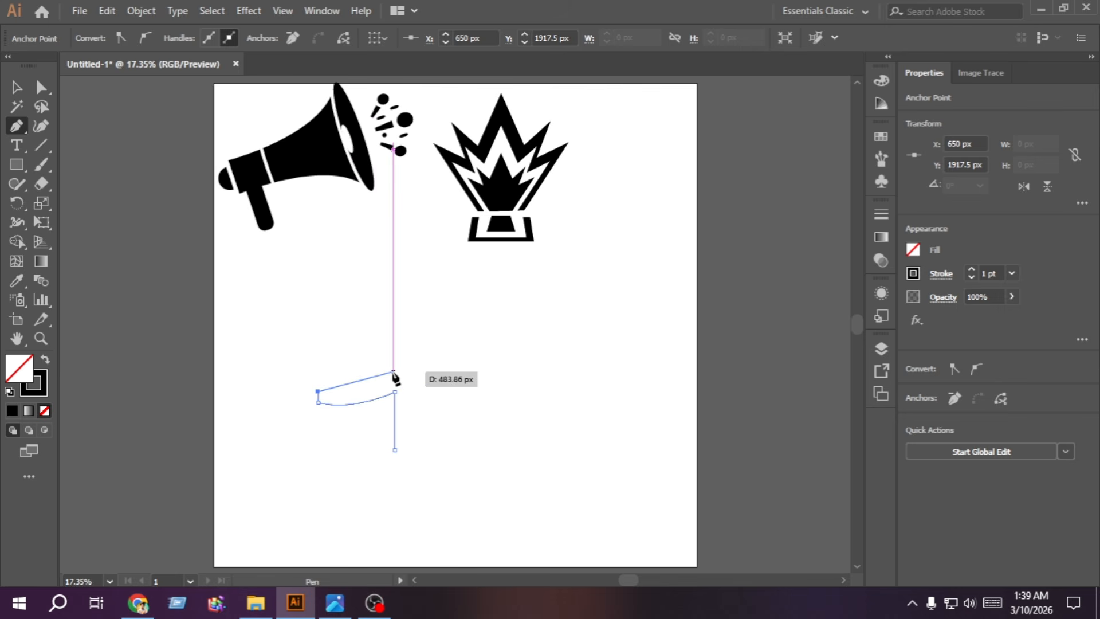
# Step: Continue the path along the arm's curved upper edge, across the shoulder and down the torso, closing a half figure about 716 x 495 px
pyautogui.moveTo(394, 371); pyautogui.dragTo(424, 339)
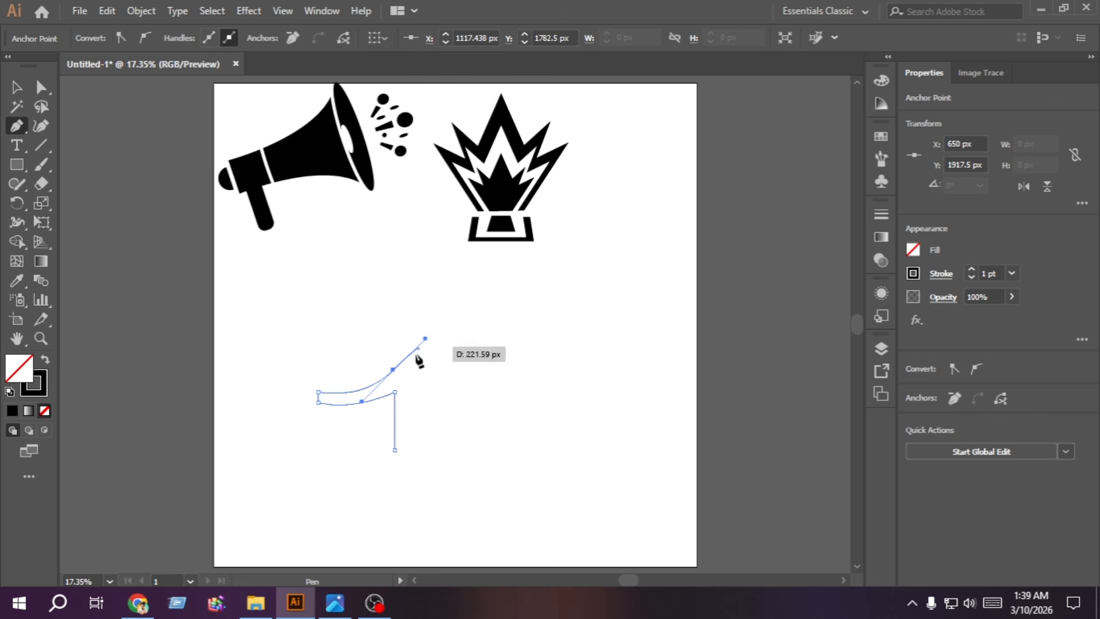
pyautogui.click(394, 370)
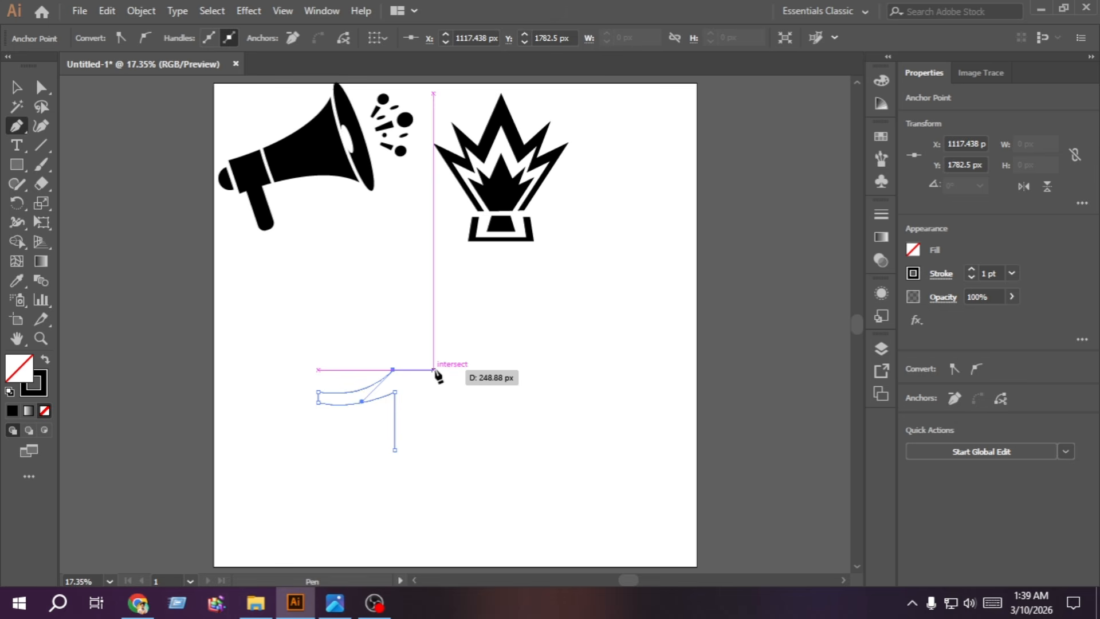
pyautogui.click(434, 370)
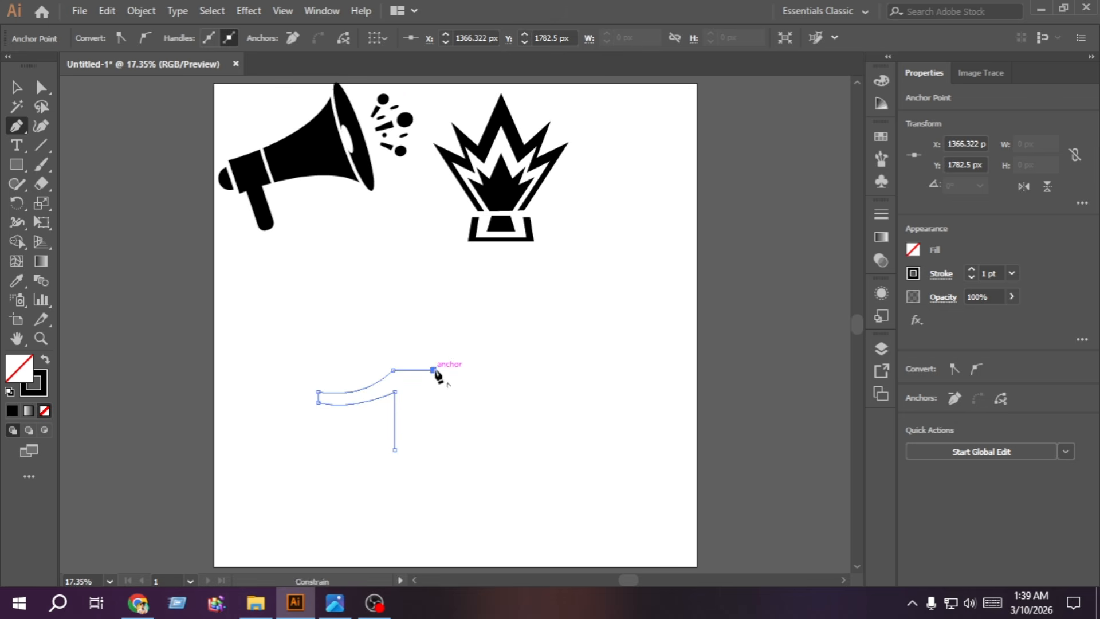
pyautogui.click(434, 450)
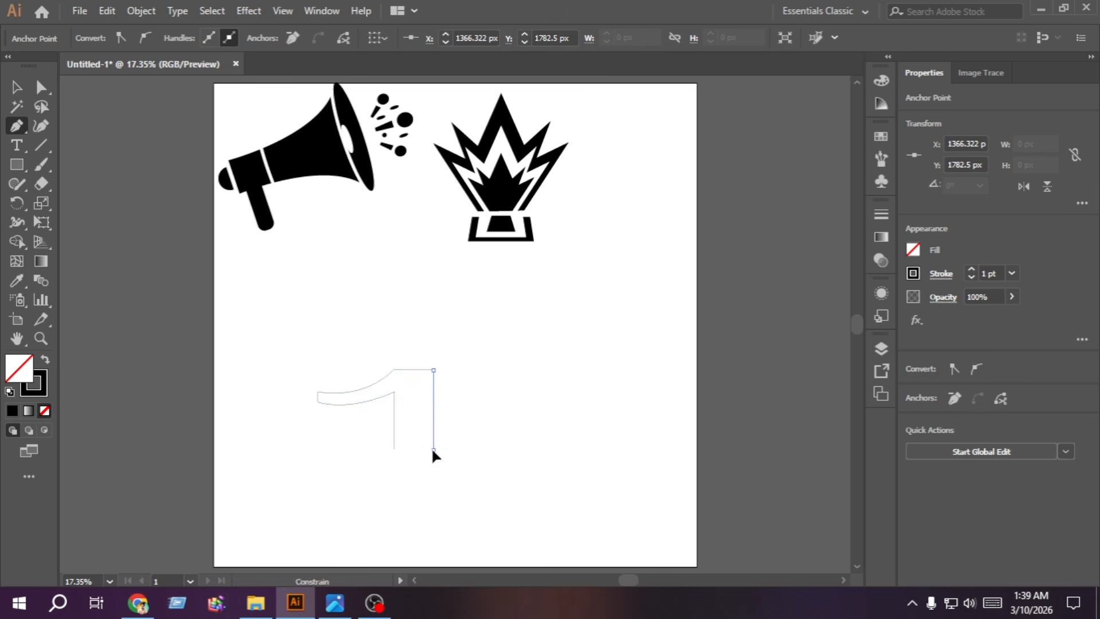
pyautogui.click(395, 449)
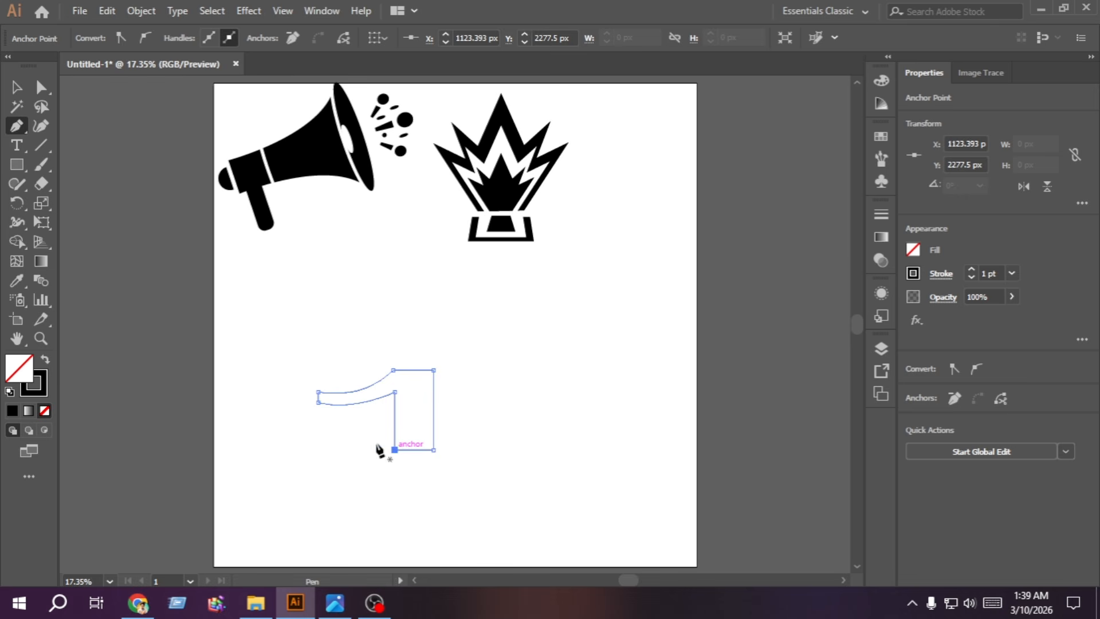
pyautogui.press('v')
pyautogui.click(126, 286)
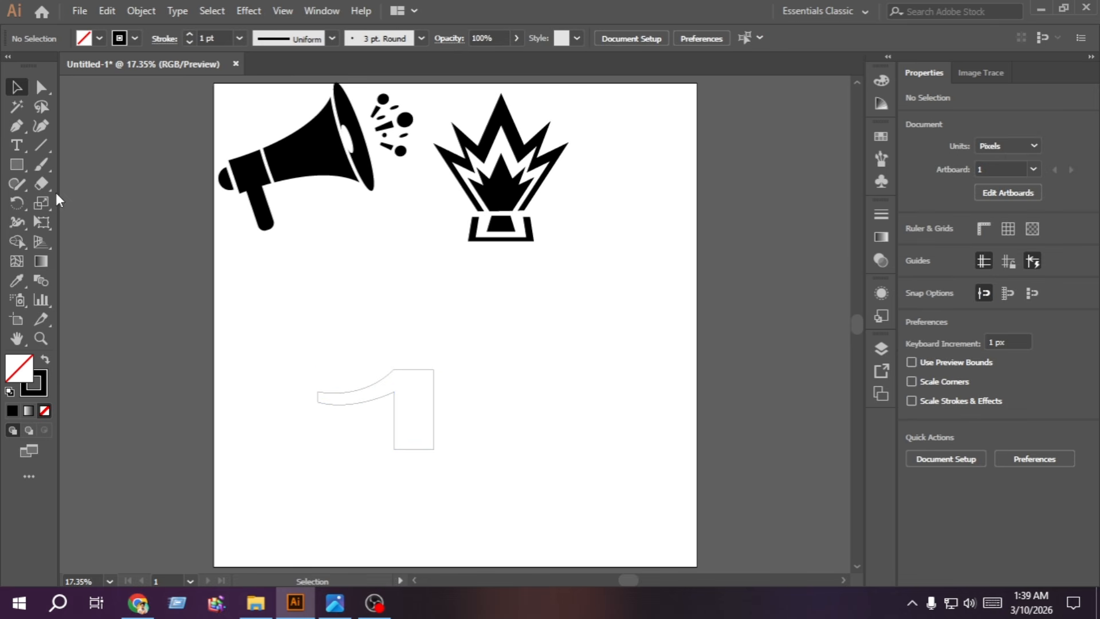
# Step: Round both corners at the hand end of the arm as far as they go
pyautogui.click(43, 90)
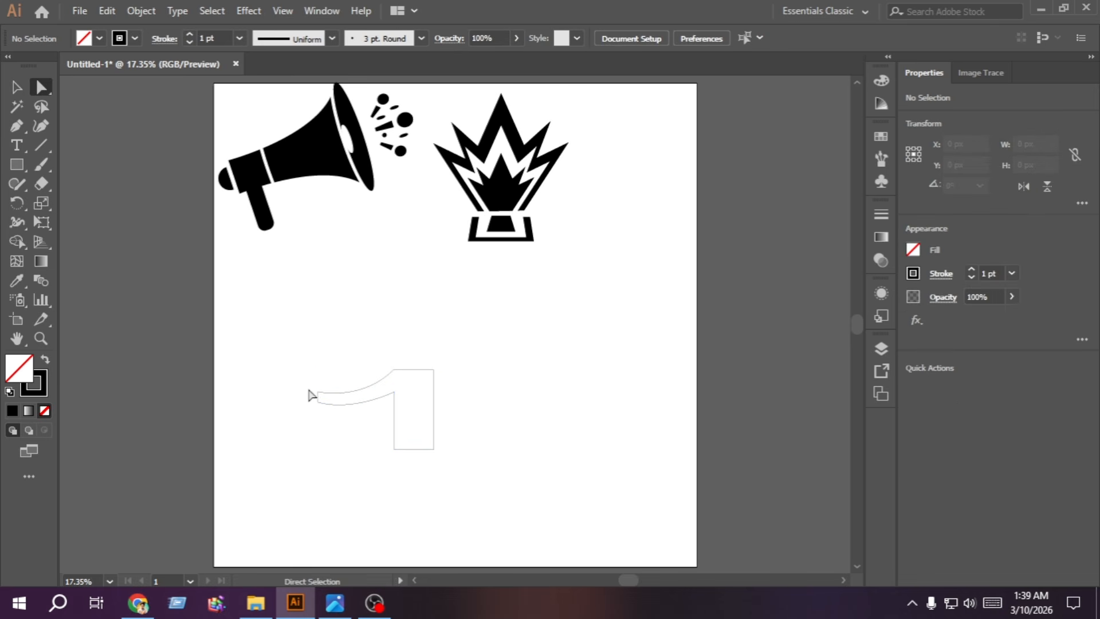
pyautogui.moveTo(307, 384); pyautogui.dragTo(329, 417)
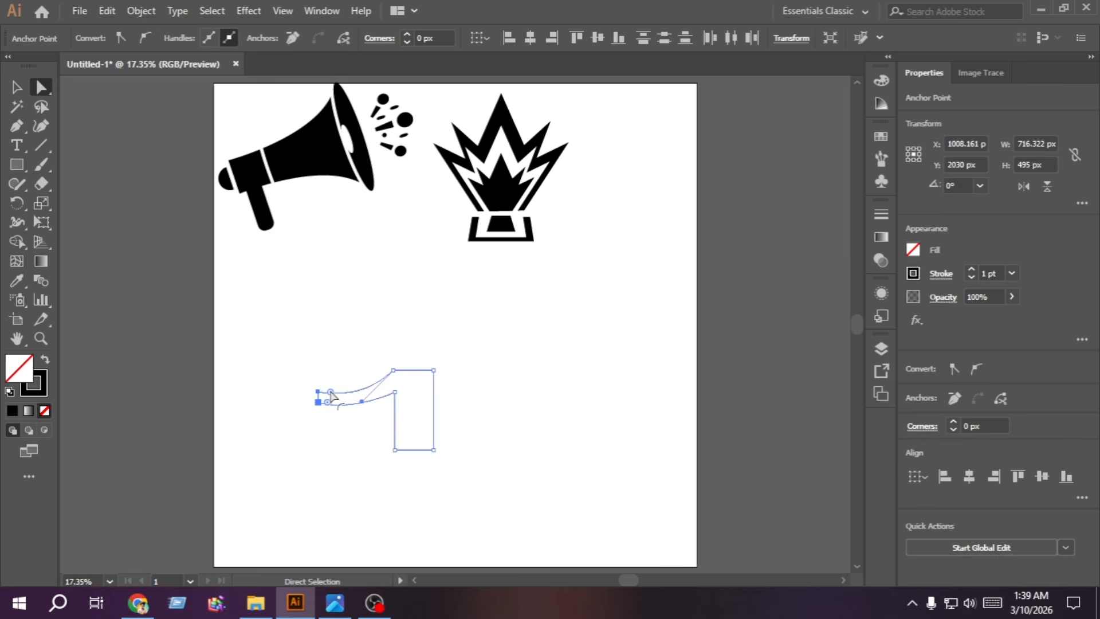
pyautogui.moveTo(331, 395); pyautogui.dragTo(395, 433)
pyautogui.click(308, 437)
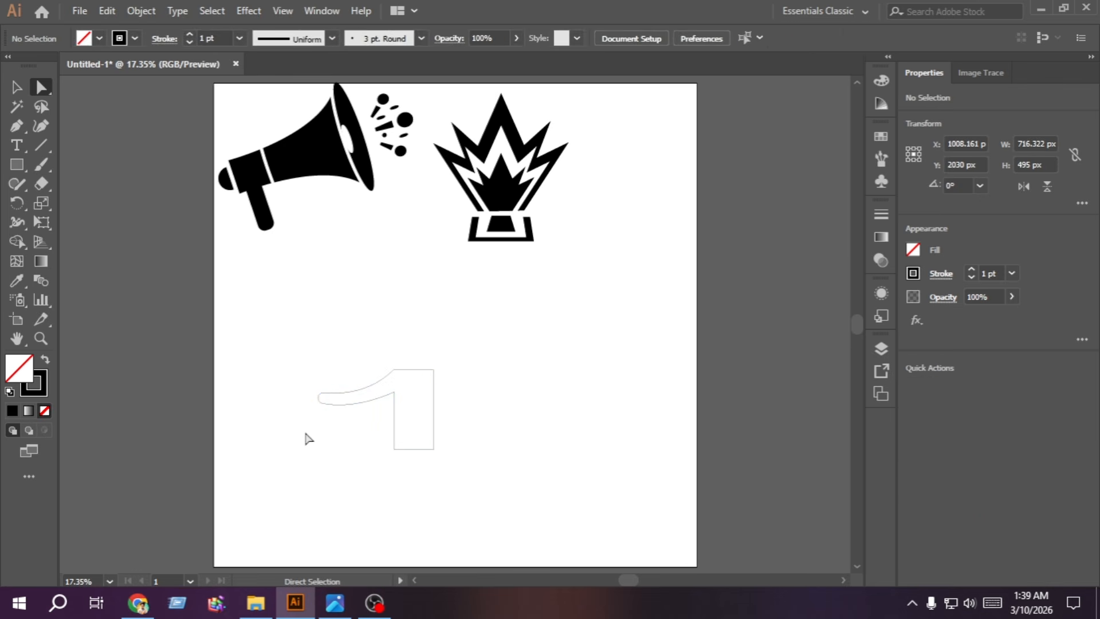
# Step: Round the corner where the arm's upper edge meets the shoulder to a radius of about 210 px
pyautogui.click(394, 372)
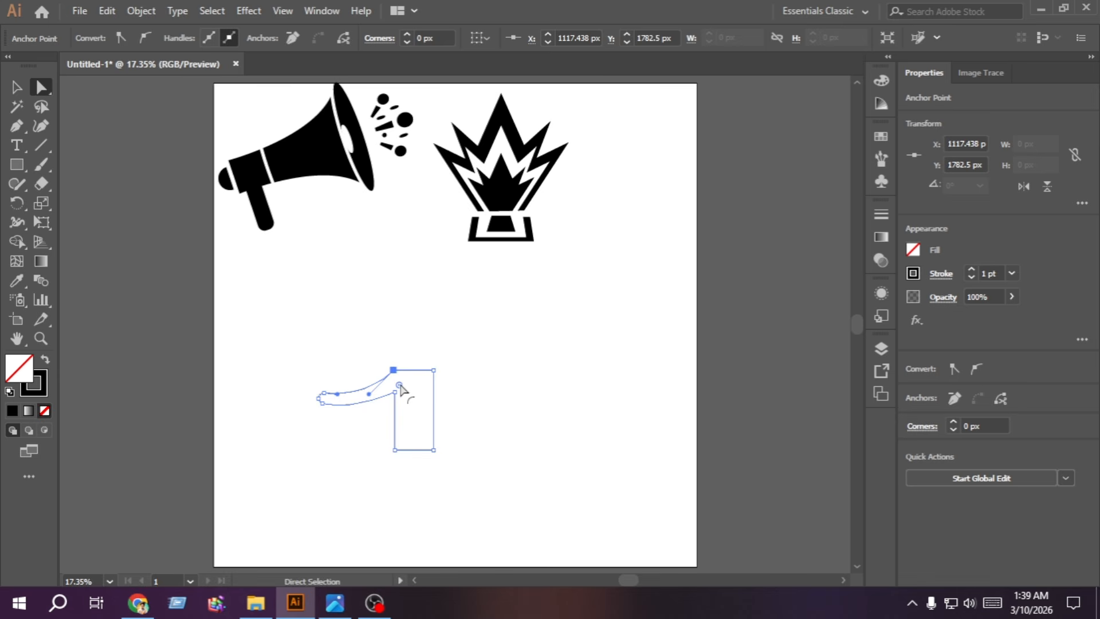
pyautogui.moveTo(400, 390); pyautogui.dragTo(407, 406)
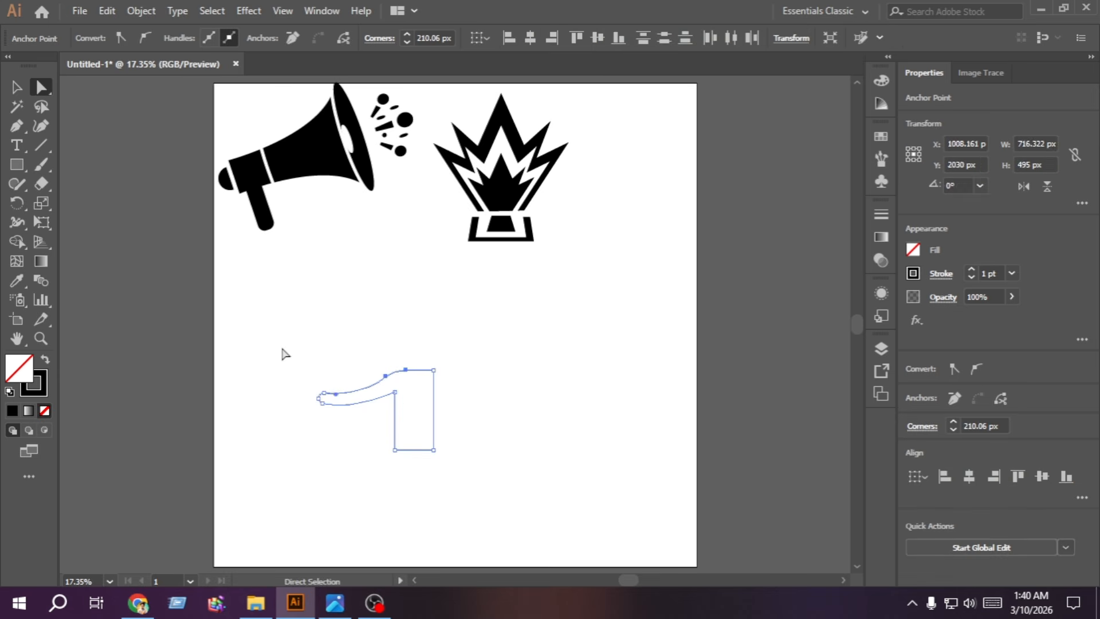
pyautogui.click(249, 338)
# Step: Reflect a copy of the half figure across the vertical axis and move it sideways so both torsos overlap, spanning about 1344 px
pyautogui.click(16, 87)
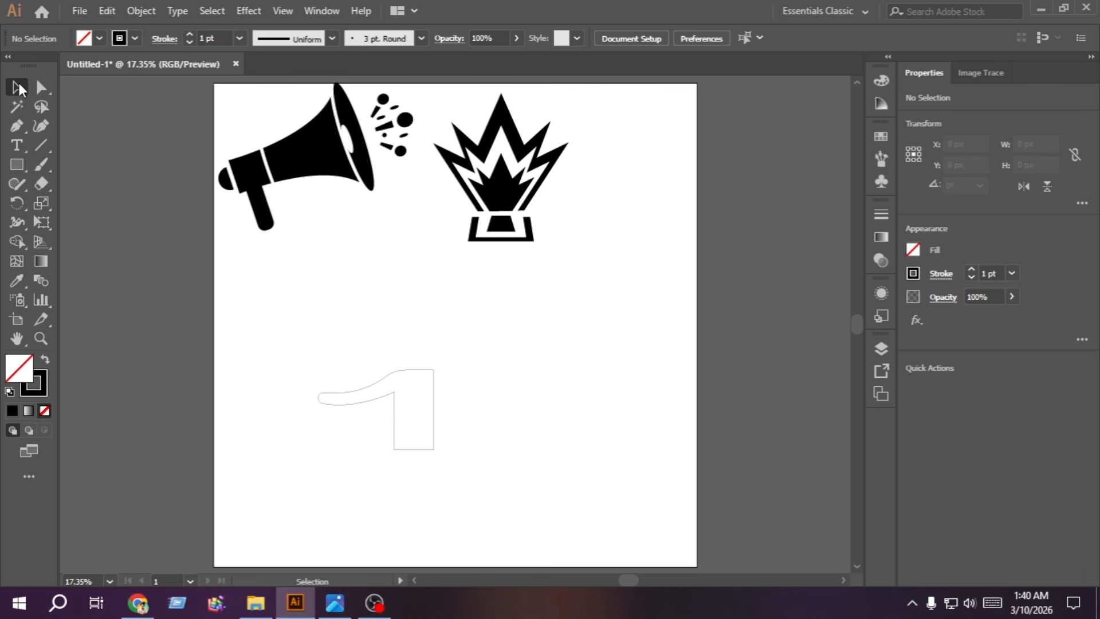
pyautogui.moveTo(385, 438); pyautogui.dragTo(339, 377)
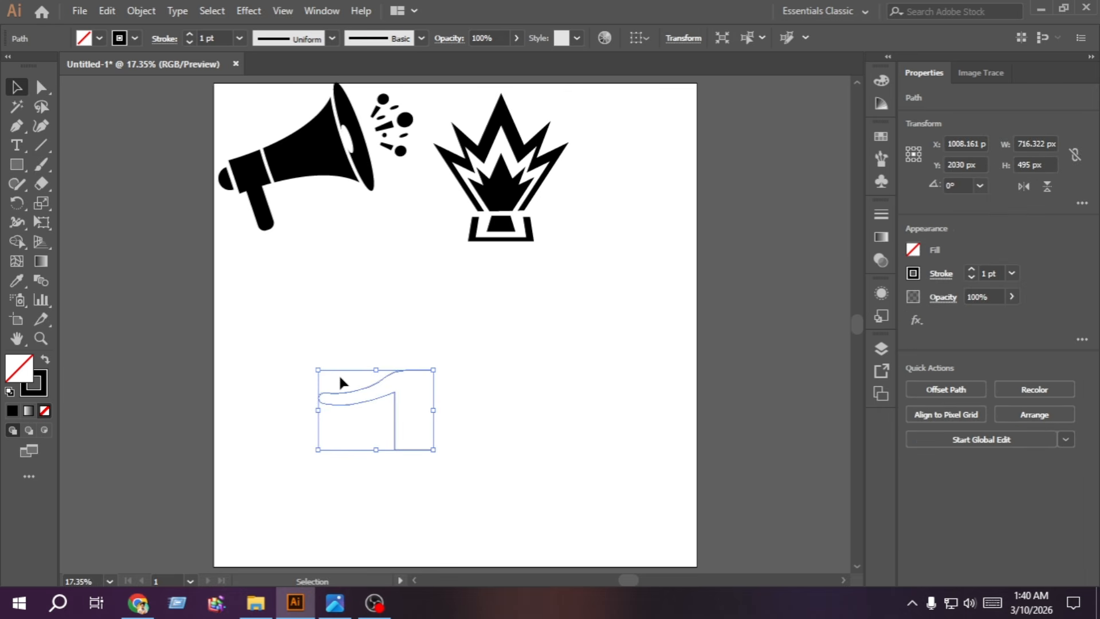
pyautogui.rightClick(393, 397)
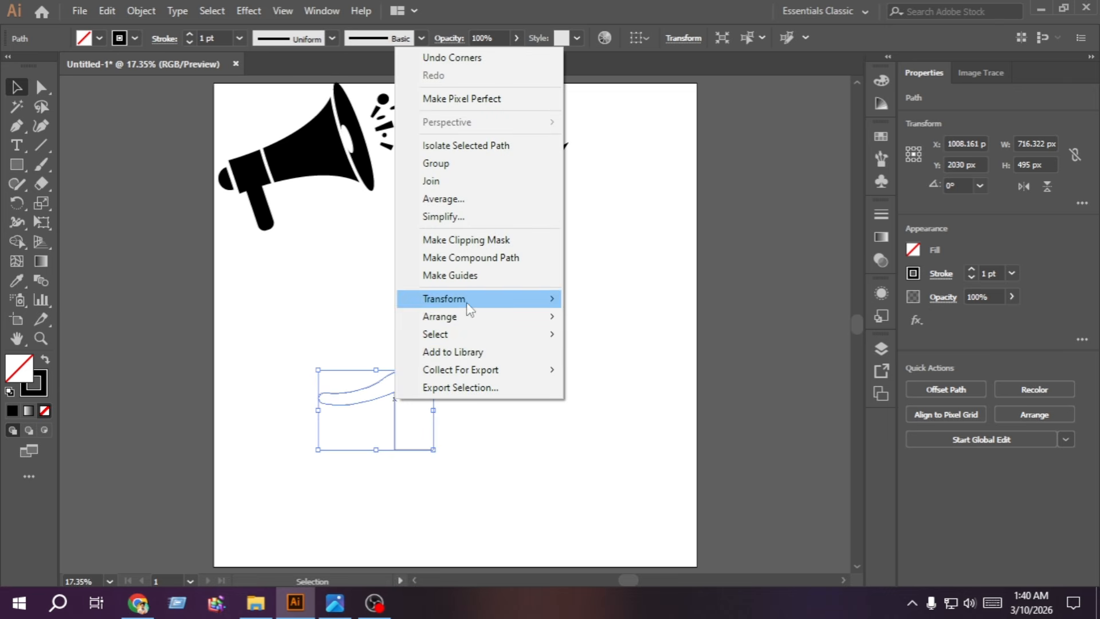
pyautogui.moveTo(468, 304)
pyautogui.click(662, 359)
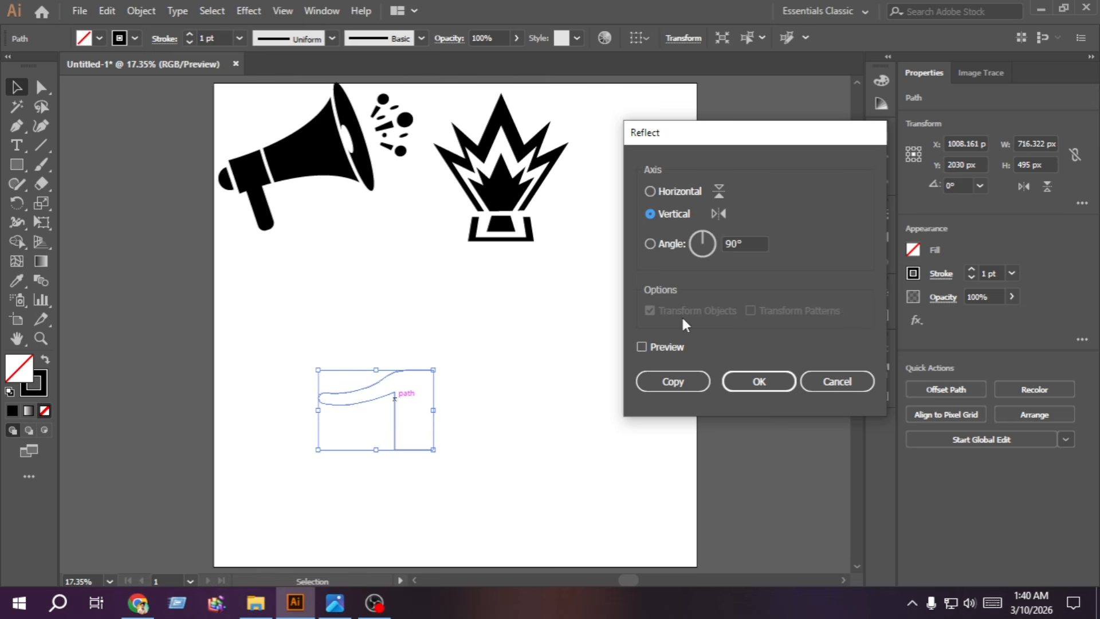
pyautogui.click(676, 381)
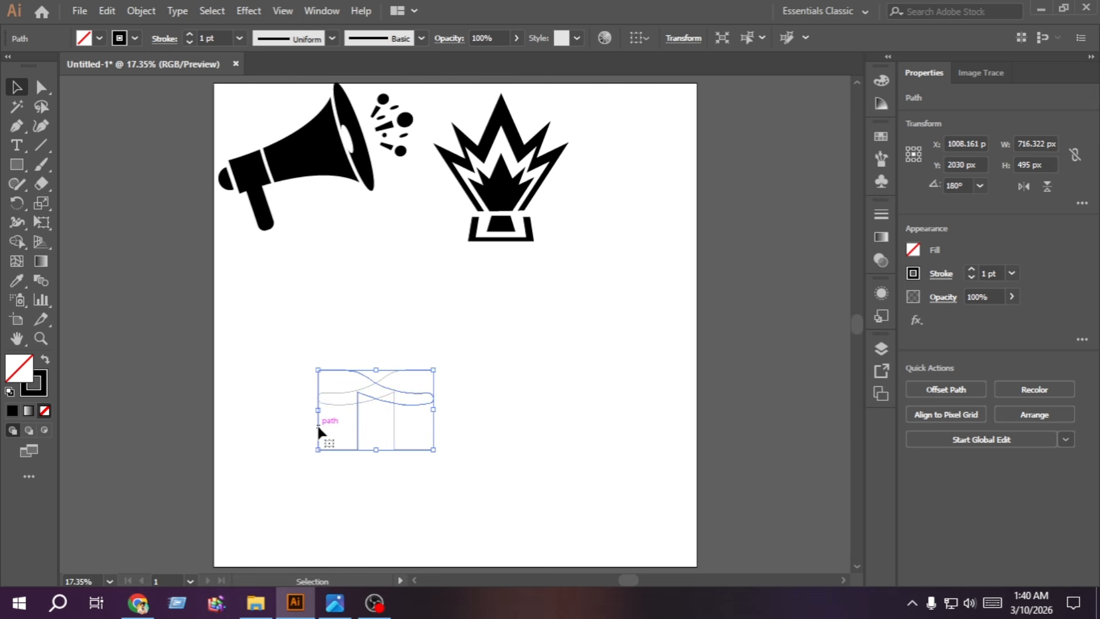
pyautogui.moveTo(357, 429); pyautogui.dragTo(453, 434)
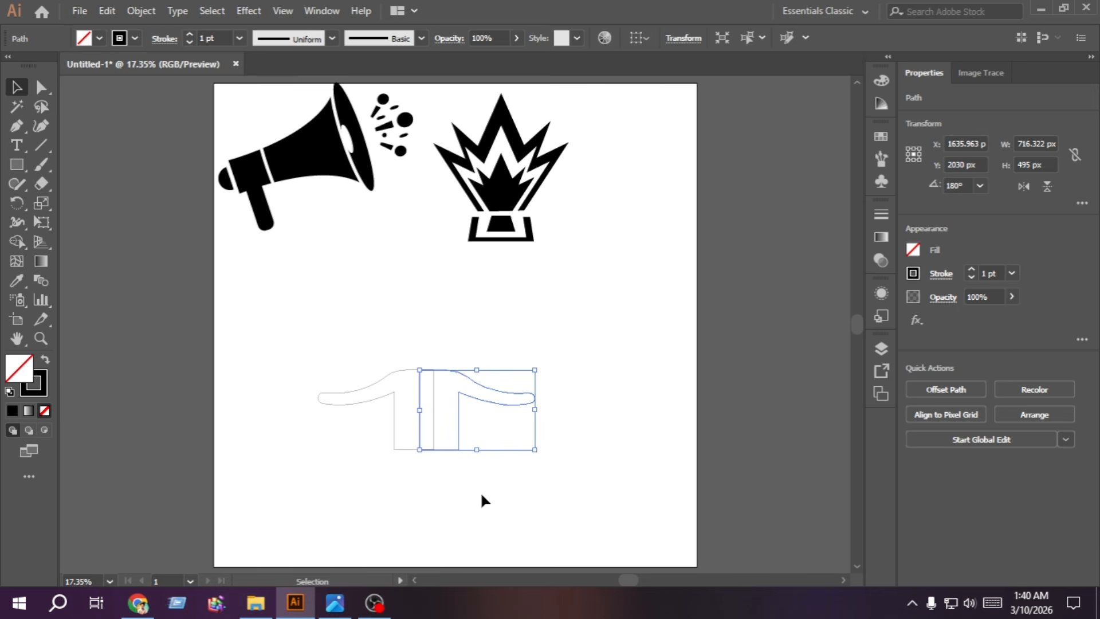
# Step: Merge the two overlapping halves into one solid black torso with outstretched arms using Shape Builder
pyautogui.moveTo(480, 490); pyautogui.dragTo(343, 371)
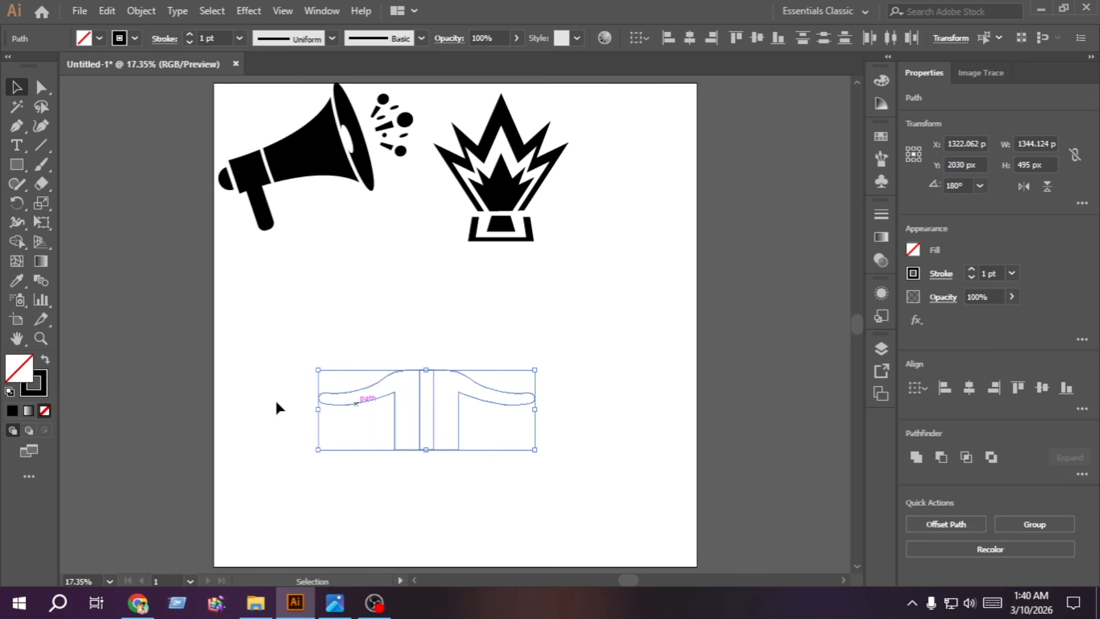
pyautogui.click(15, 244)
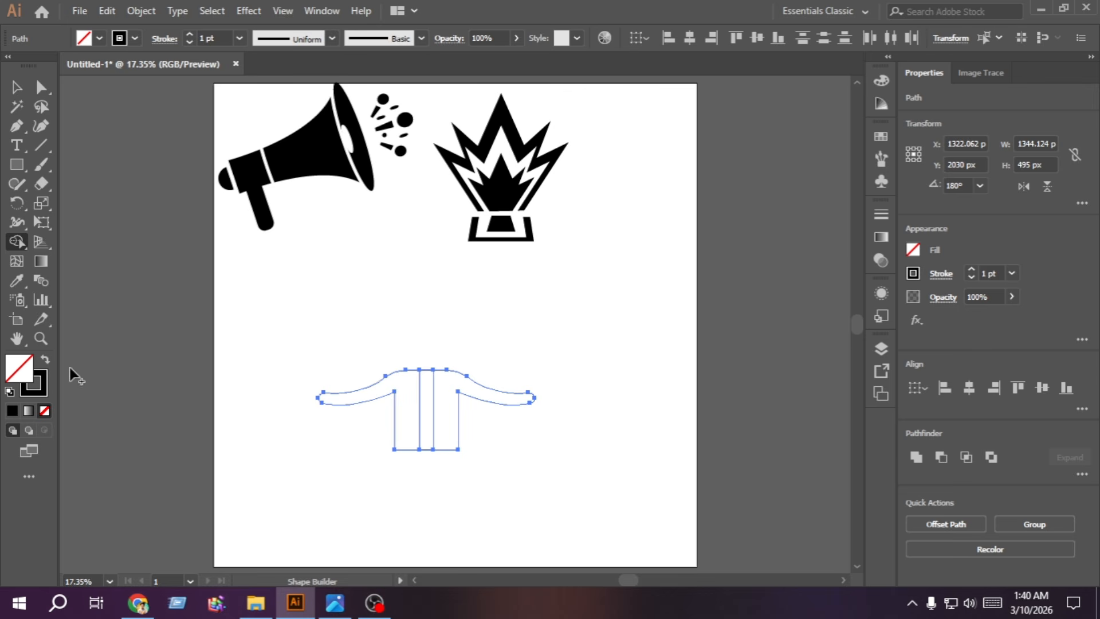
pyautogui.click(47, 363)
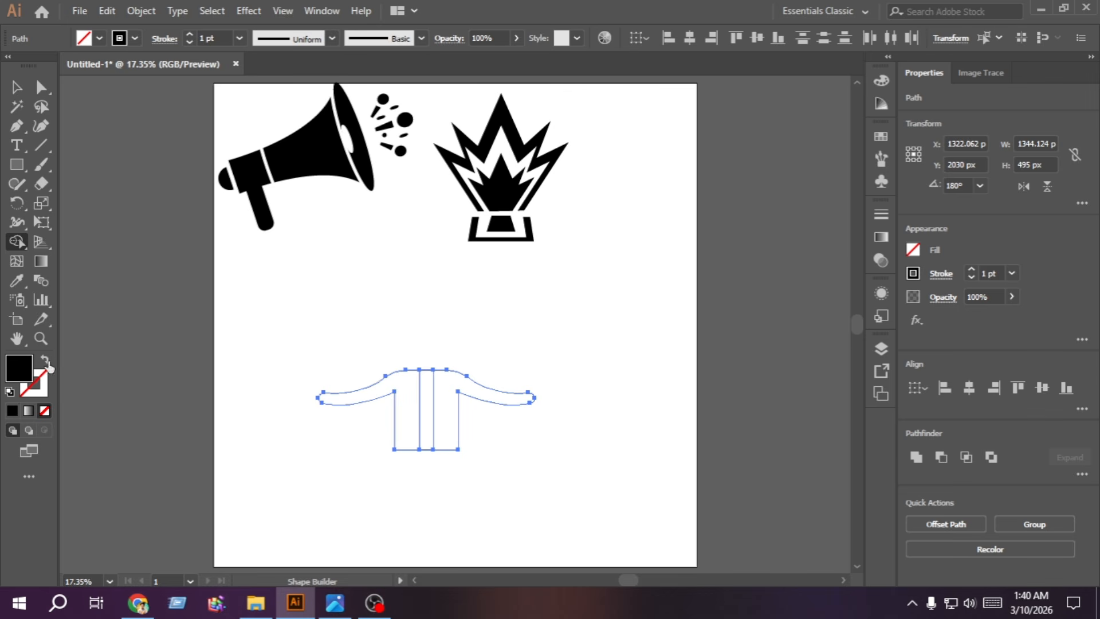
pyautogui.moveTo(441, 417)
pyautogui.mouseDown()
pyautogui.moveTo(408, 396)
pyautogui.moveTo(422, 393)
pyautogui.mouseUp()
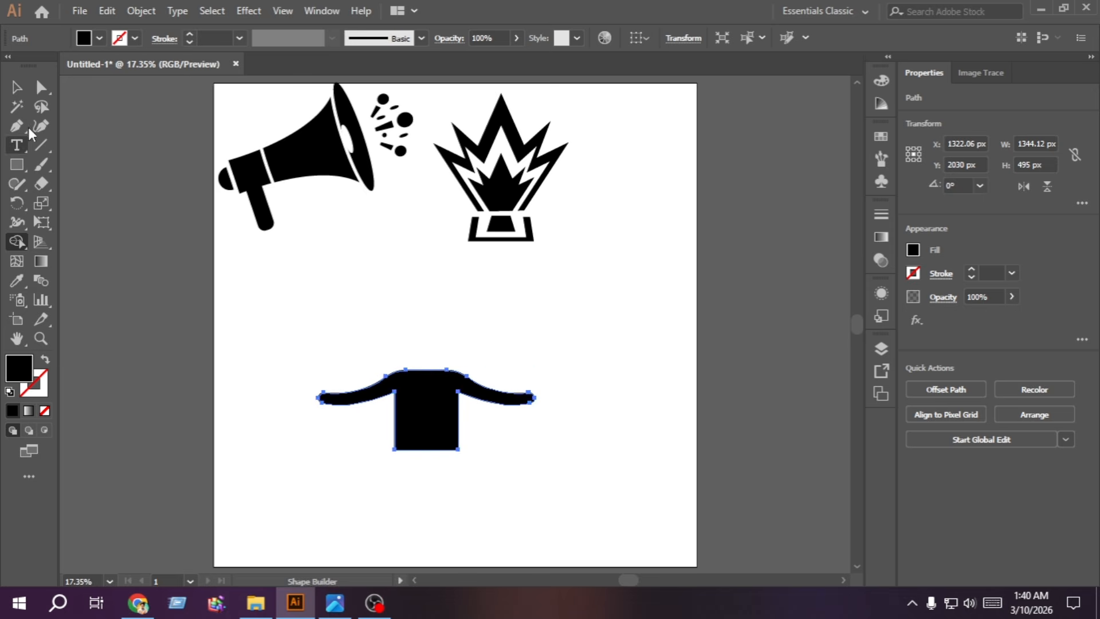
pyautogui.press('v')
pyautogui.click(226, 401)
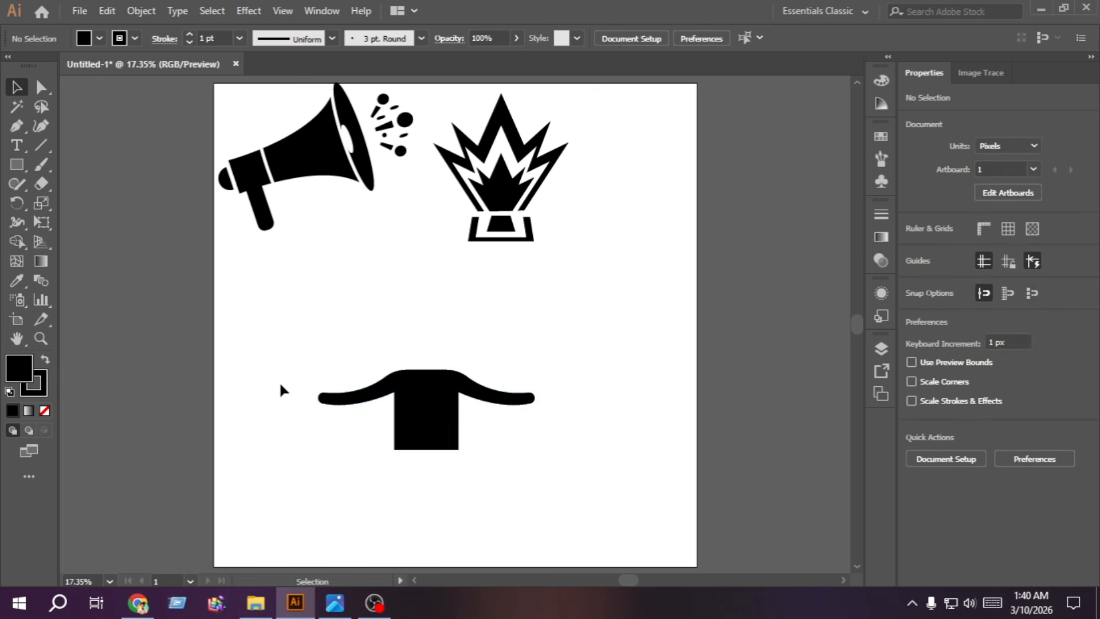
# Step: Draw a black circle about 206 px in diameter just above the torso as the figure's head
pyautogui.click(22, 163)
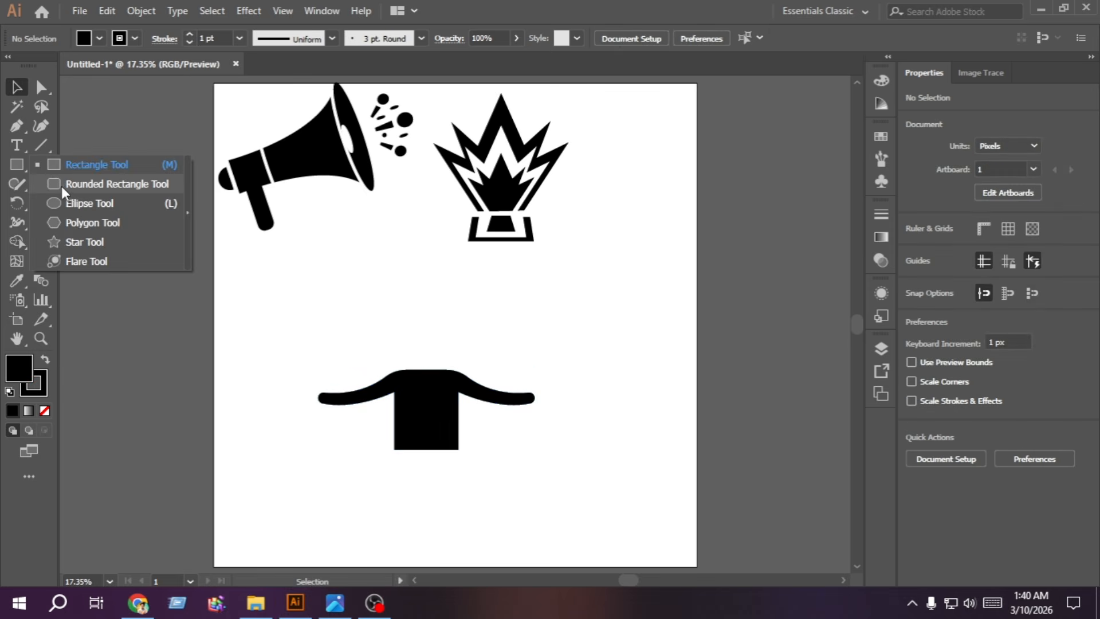
pyautogui.click(71, 204)
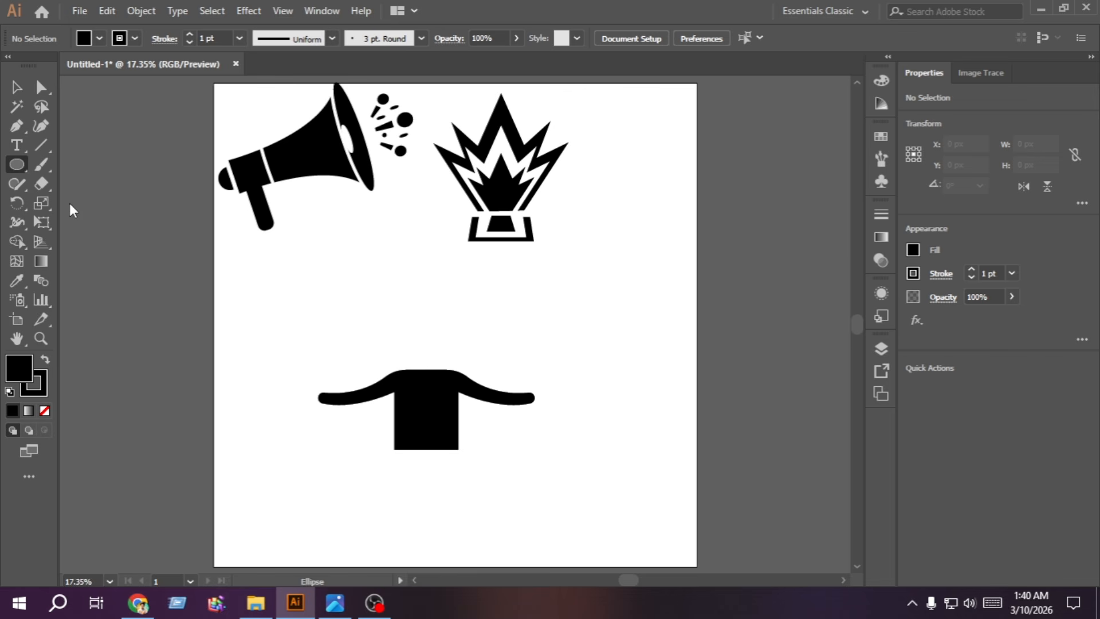
pyautogui.moveTo(426, 345); pyautogui.dragTo(443, 356)
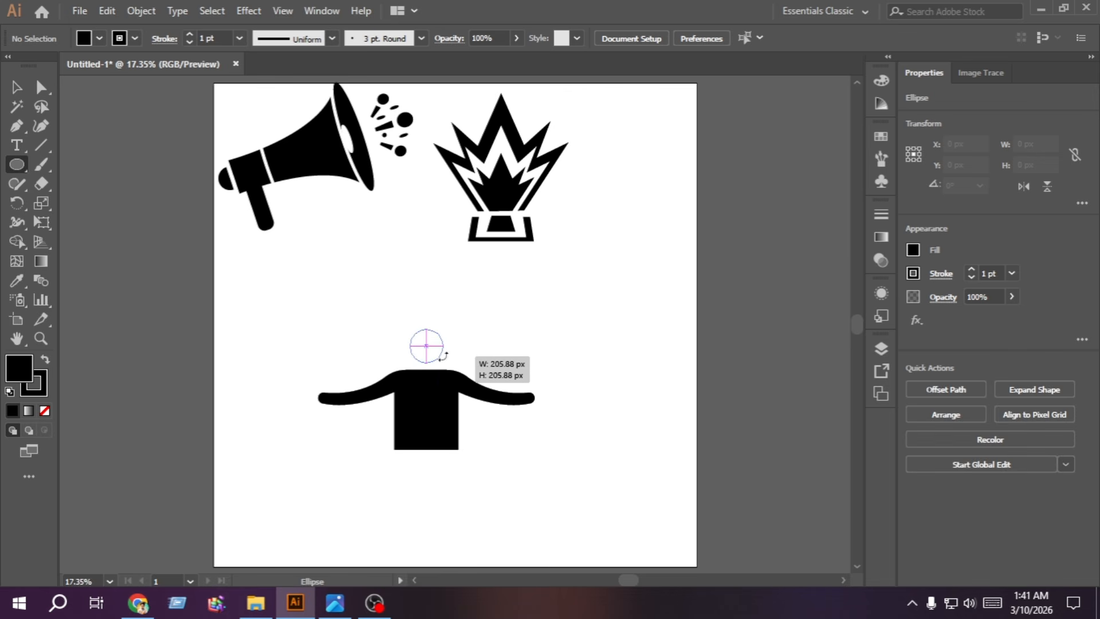
# Step: Align the head and torso on their horizontal centres
pyautogui.click(16, 87)
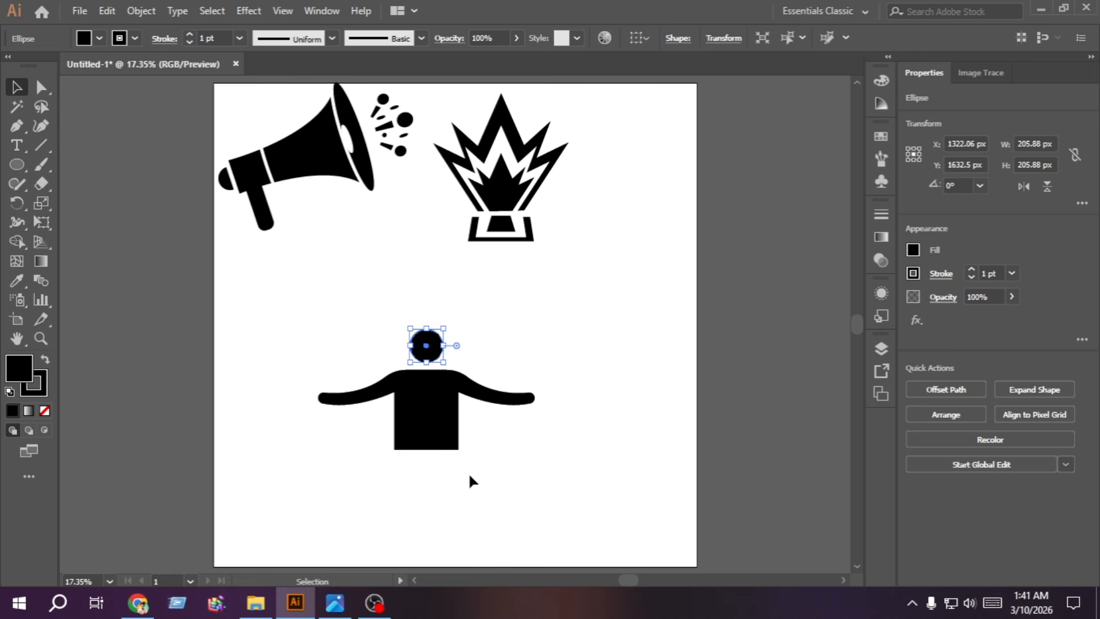
pyautogui.moveTo(468, 476); pyautogui.dragTo(381, 331)
pyautogui.click(970, 388)
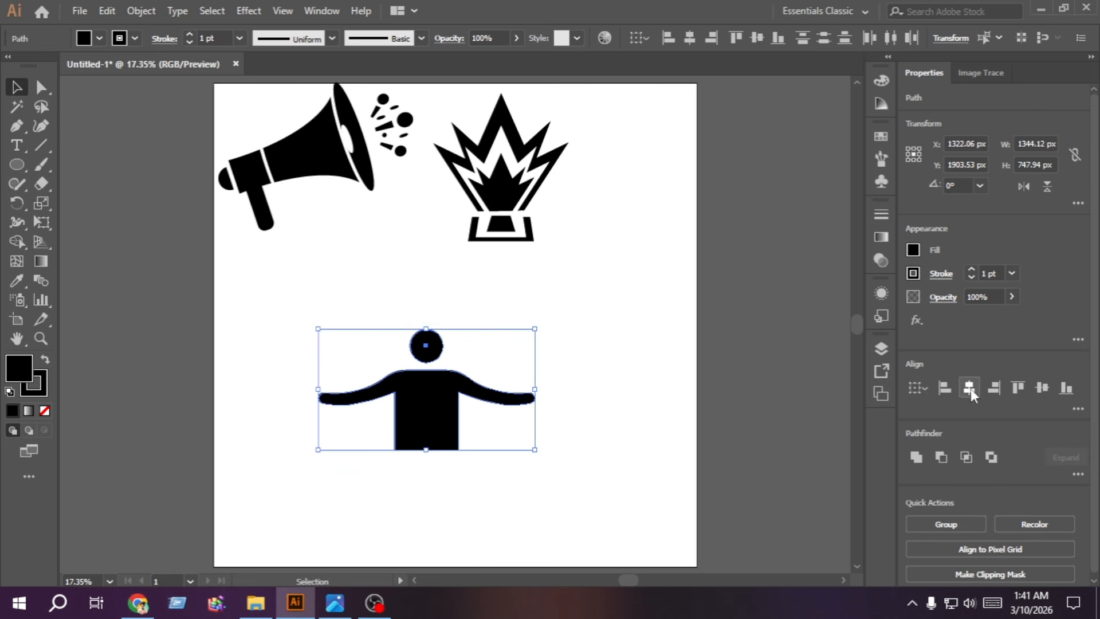
pyautogui.click(607, 471)
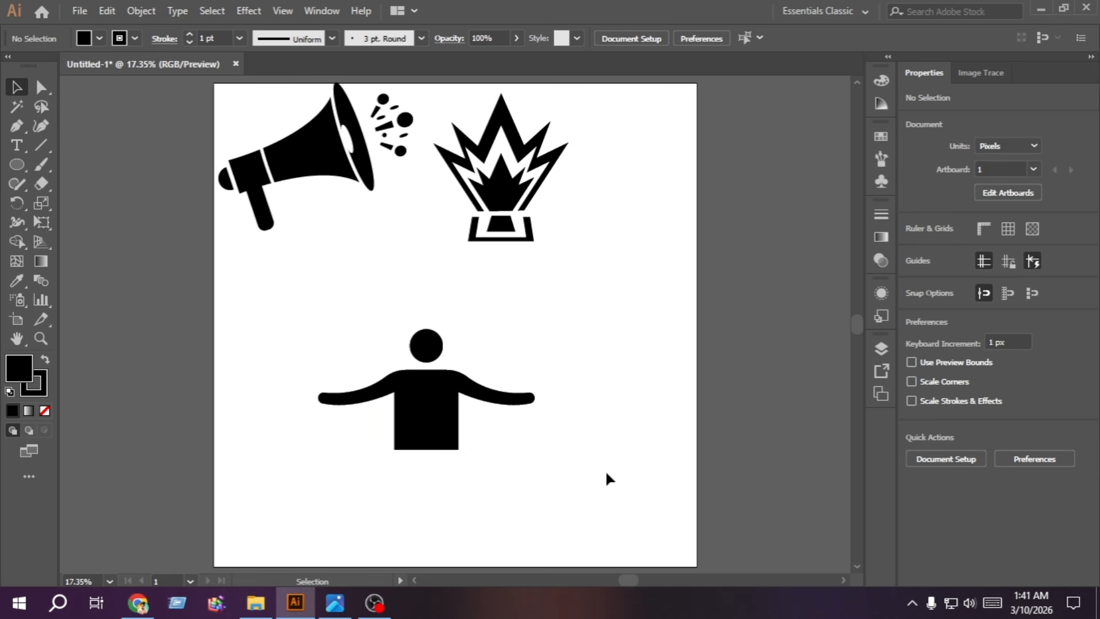
# Step: Enlarge the figure's head circle to about 266 px in diameter, keeping it centred above the torso
pyautogui.click(440, 345)
pyautogui.moveTo(445, 346); pyautogui.dragTo(448, 346)
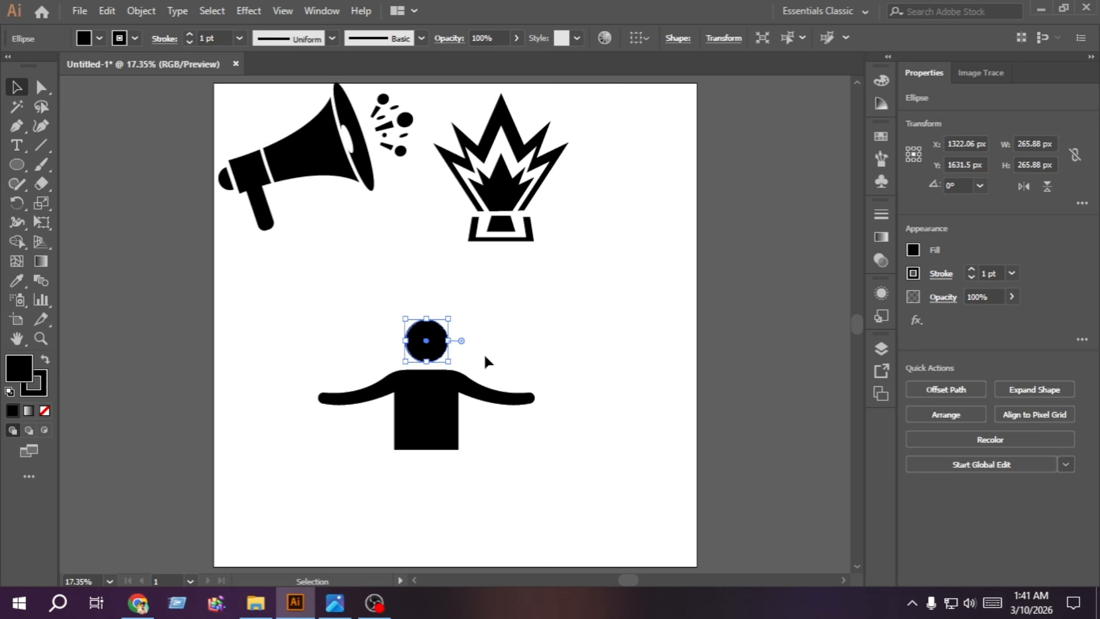
pyautogui.click(484, 353)
# Step: Place a duplicate of the head and torso beside the original, over the artboard's right edge
pyautogui.moveTo(442, 430); pyautogui.dragTo(332, 316)
pyautogui.moveTo(437, 393); pyautogui.dragTo(747, 350)
pyautogui.click(394, 496)
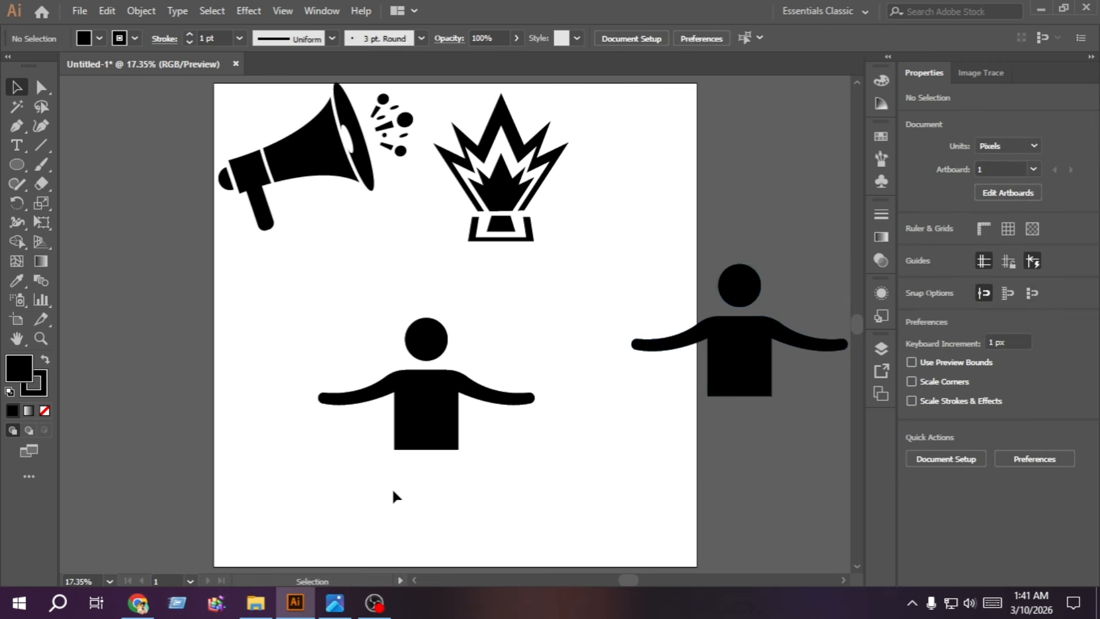
# Step: Remove the stroke from the original figure's head and torso
pyautogui.scroll(1, 437, 454)
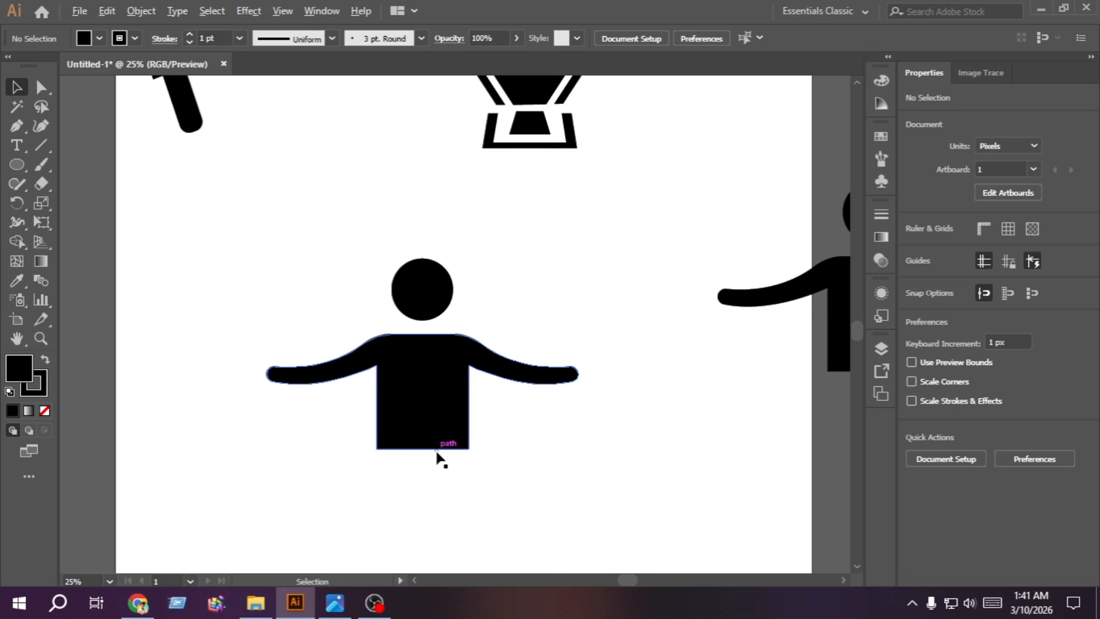
pyautogui.moveTo(483, 481); pyautogui.dragTo(351, 259)
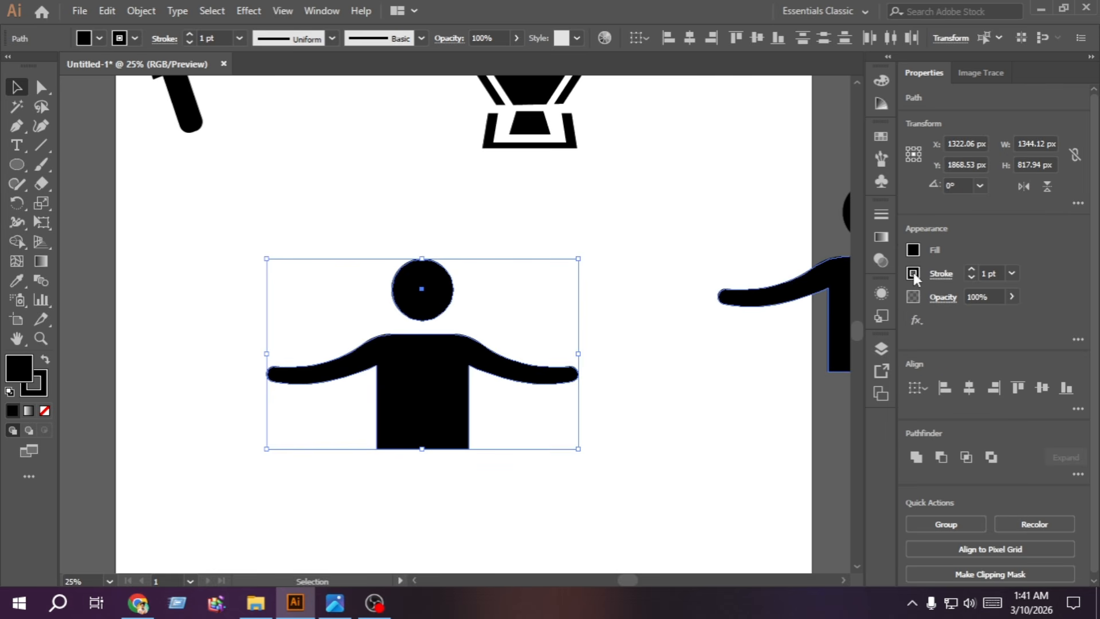
pyautogui.click(915, 273)
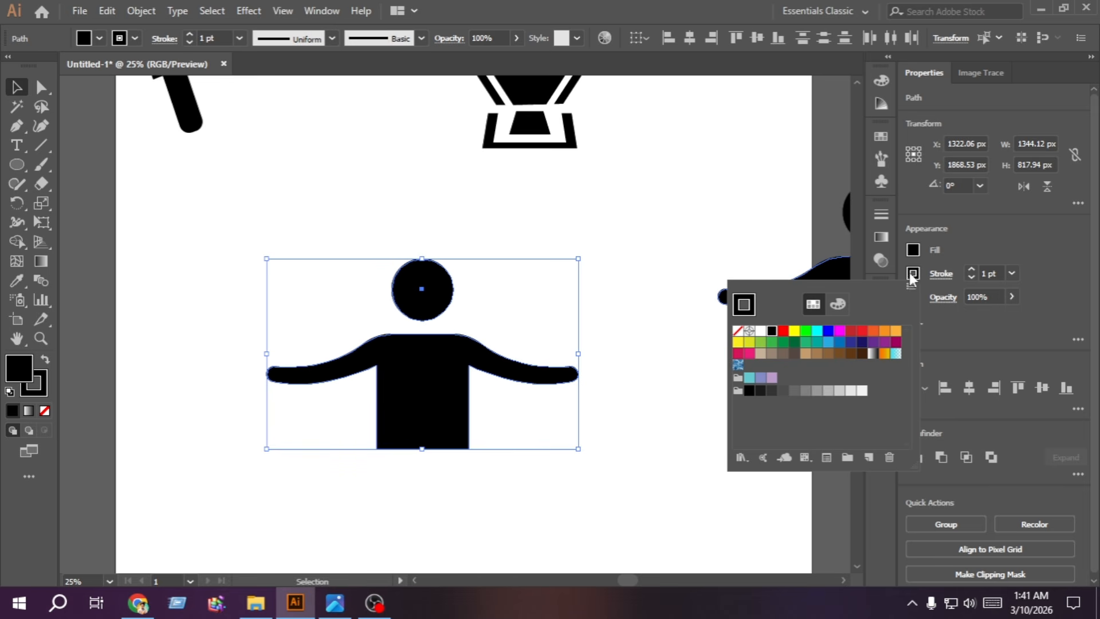
pyautogui.click(738, 330)
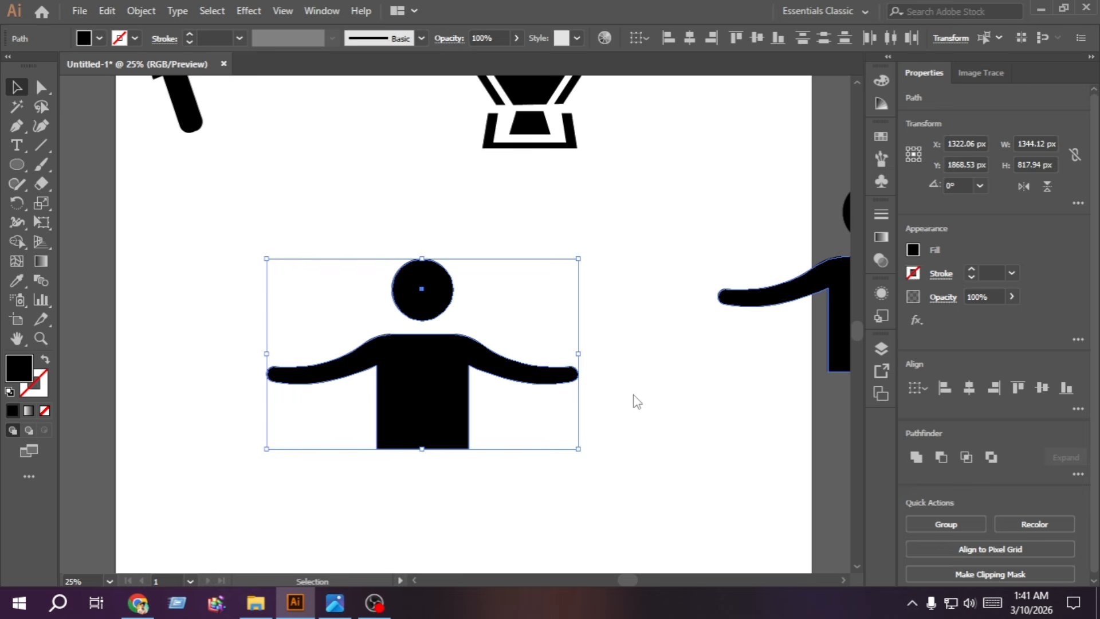
pyautogui.click(633, 395)
# Step: Place two circles about 125 px and two about 92 px in diameter around the torso's lower edge, one small circle outside its lower-left corner
pyautogui.click(16, 165)
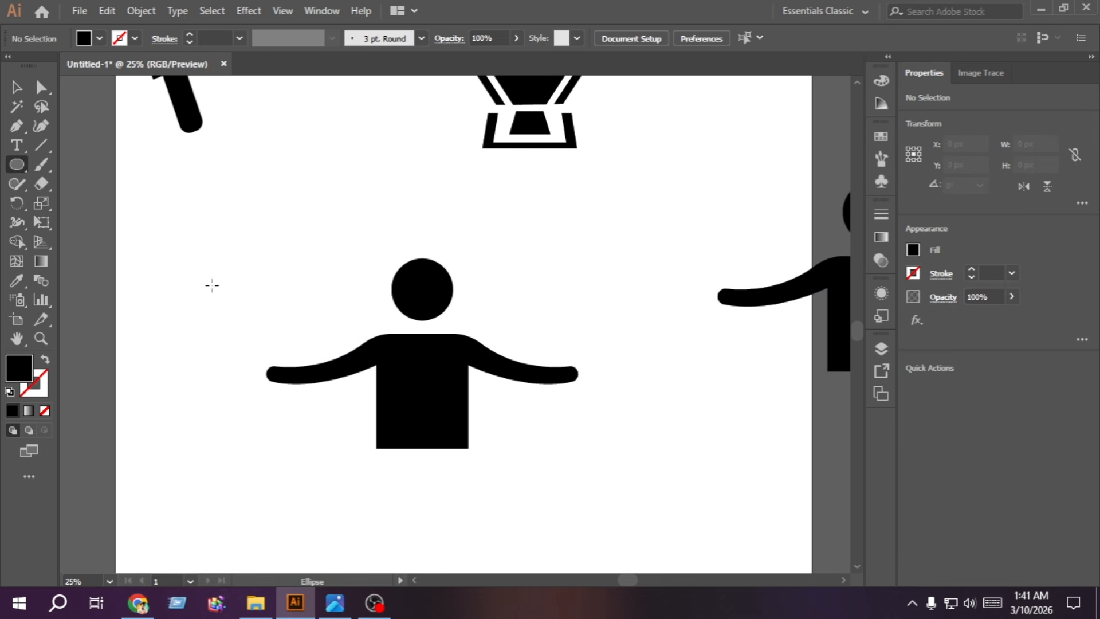
pyautogui.moveTo(385, 445); pyautogui.dragTo(484, 464)
pyautogui.press('v')
pyautogui.press('Left')
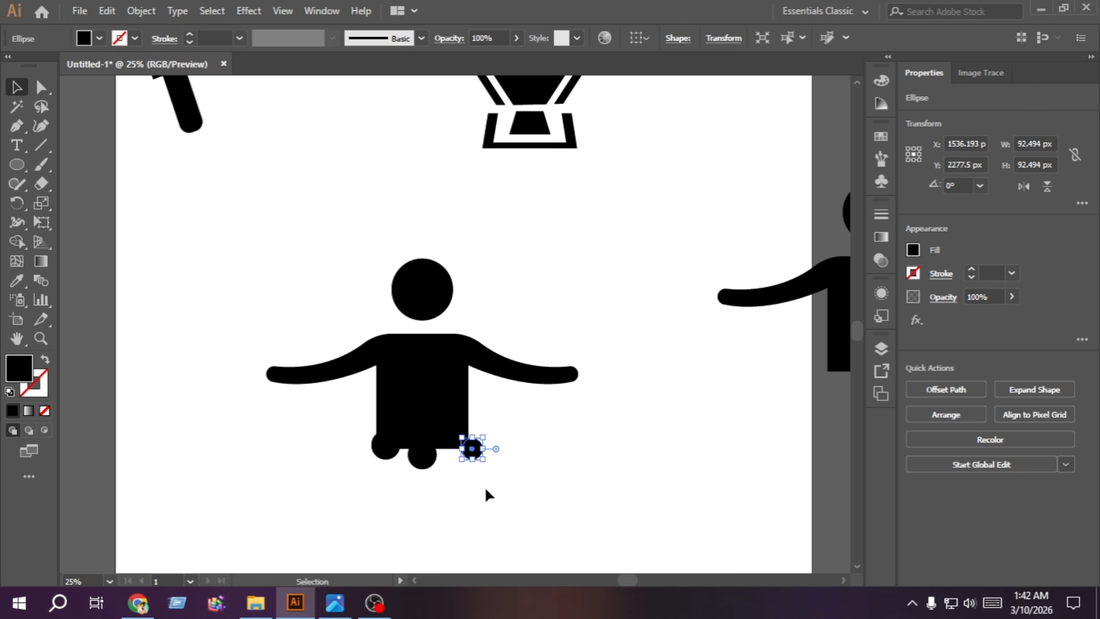
pyautogui.moveTo(472, 449); pyautogui.dragTo(371, 471)
pyautogui.click(423, 486)
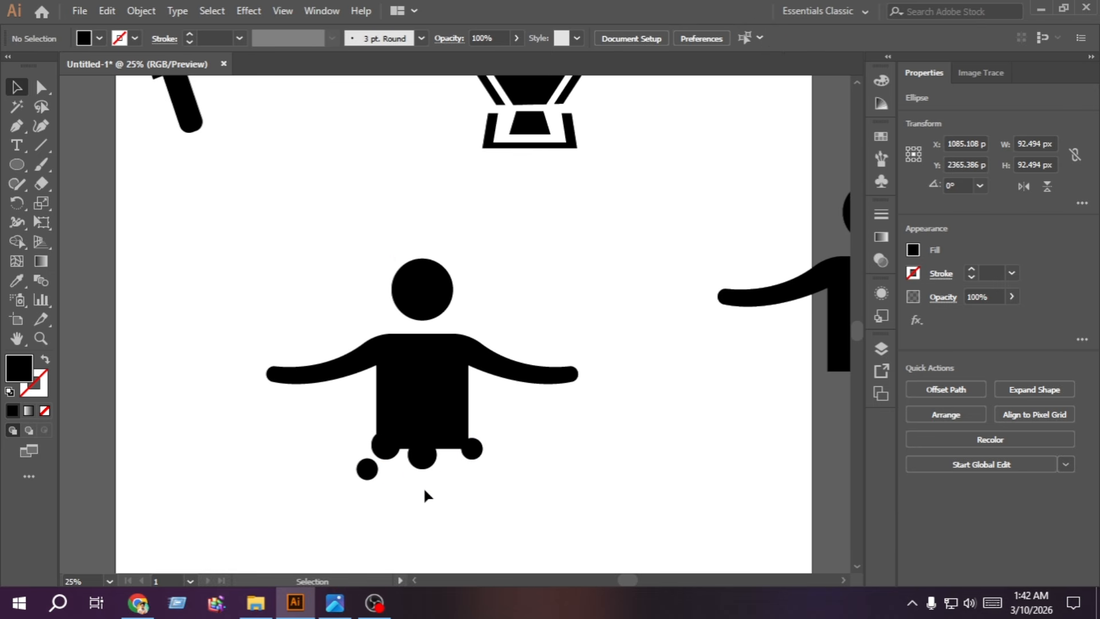
# Step: Offset the paths of the three circles overlapping the torso's lower edge by 20 px with miter joins
pyautogui.click(391, 456)
pyautogui.keyDown('shift'); pyautogui.click(422, 456); pyautogui.keyUp('shift')
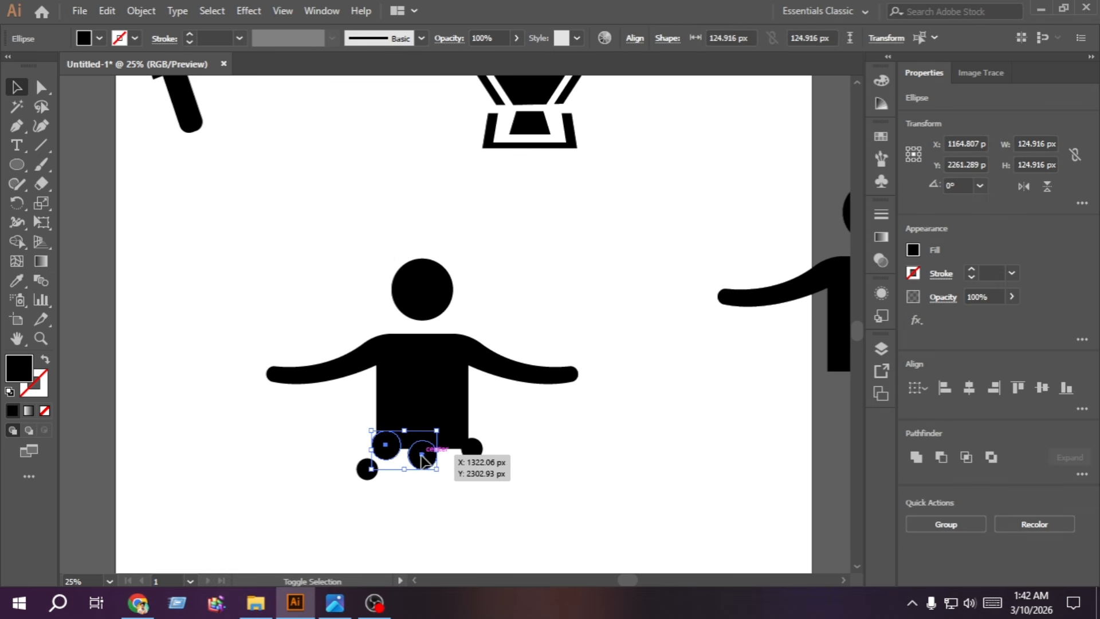
pyautogui.keyDown('shift'); pyautogui.click(469, 451); pyautogui.keyUp('shift')
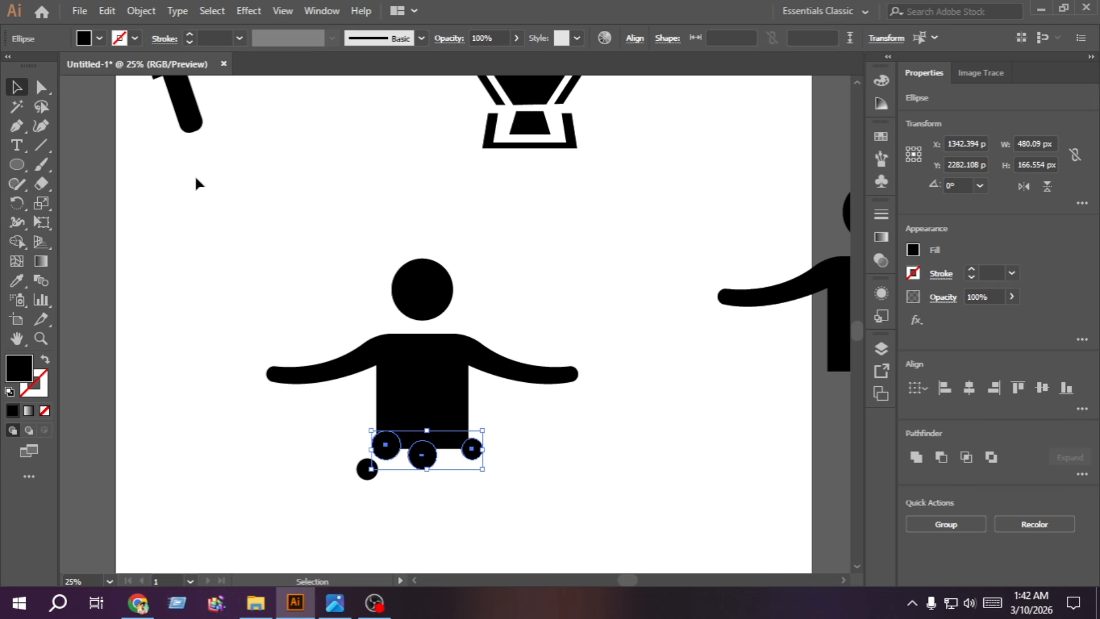
pyautogui.click(141, 11)
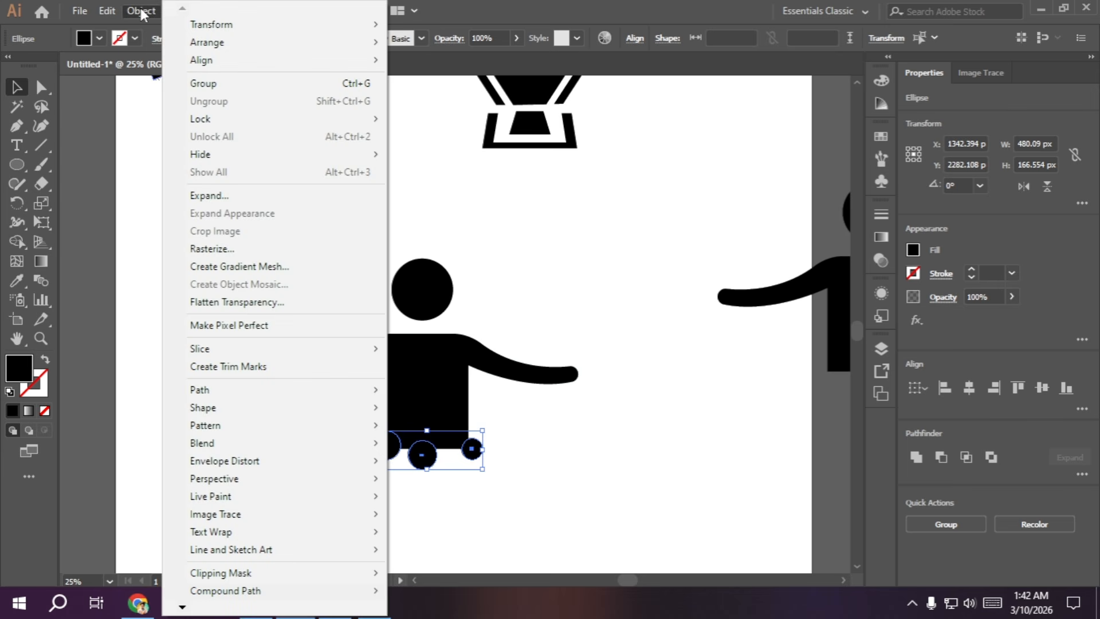
pyautogui.moveTo(216, 389)
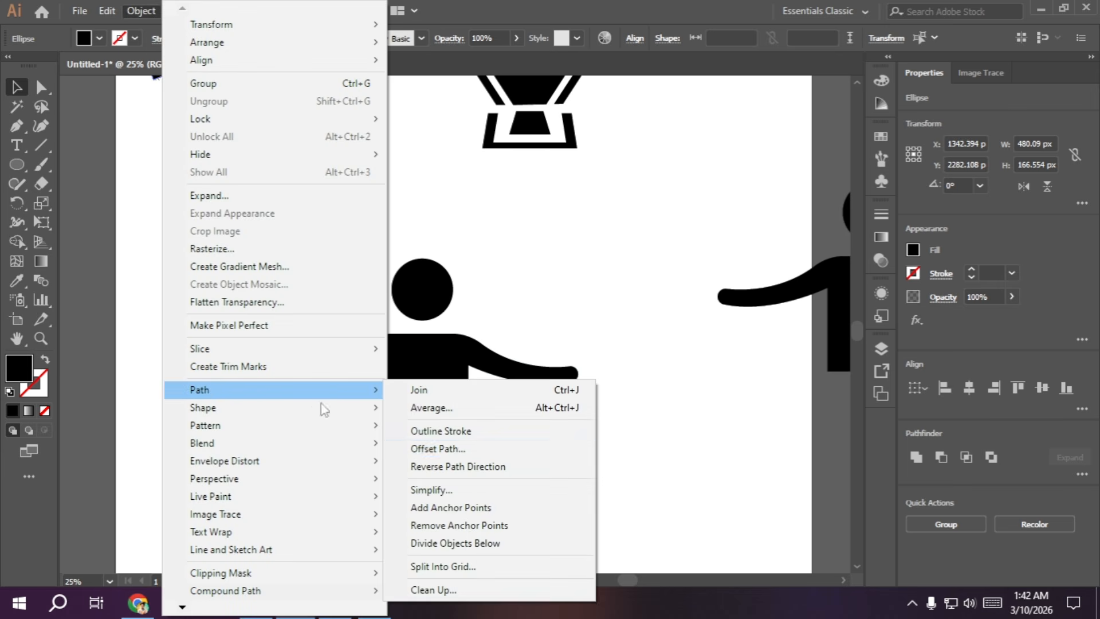
pyautogui.click(485, 449)
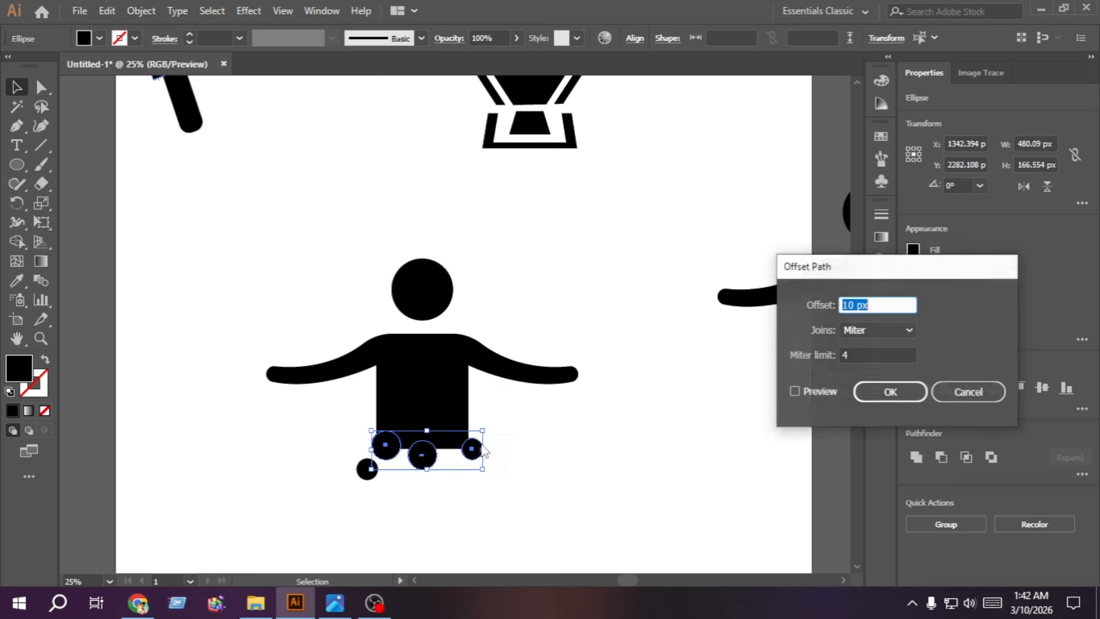
pyautogui.click(791, 390)
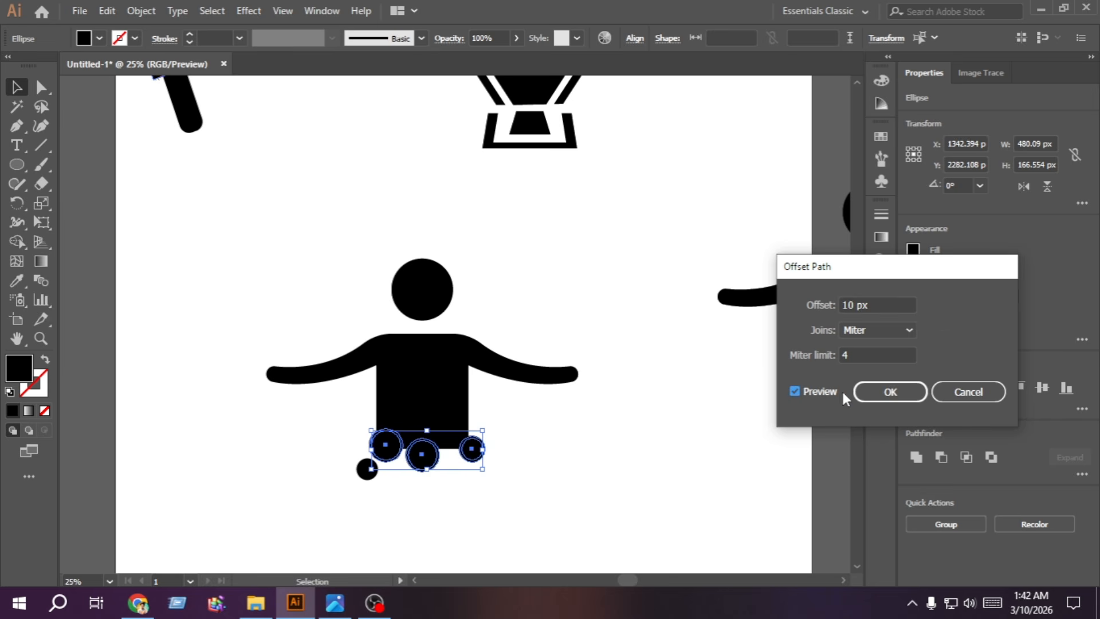
pyautogui.scroll(3, 871, 306)
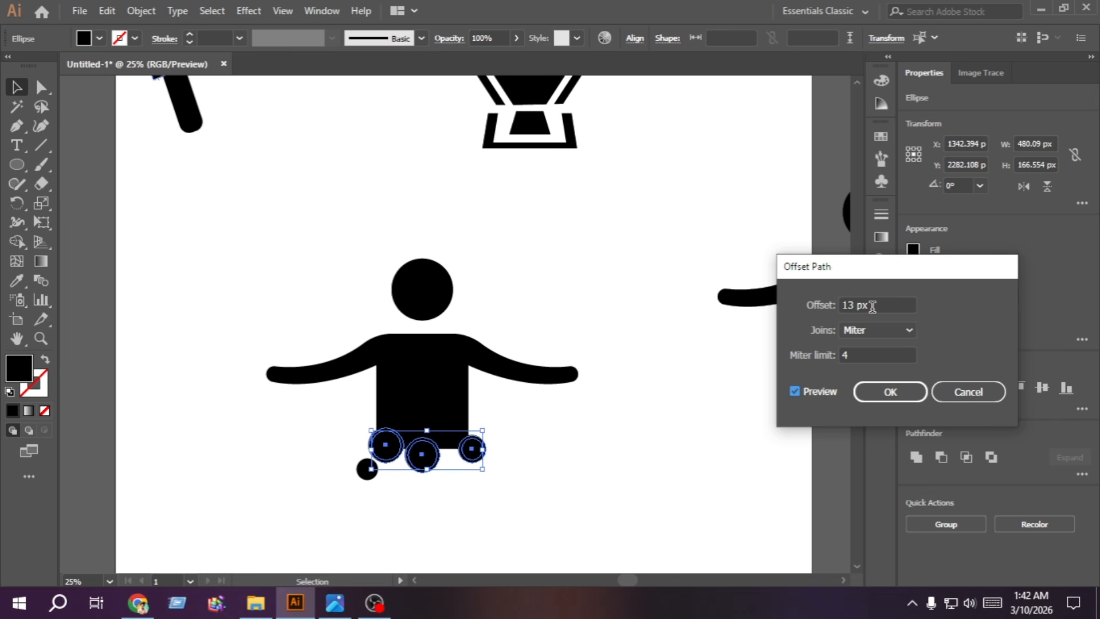
pyautogui.scroll(2, 872, 306)
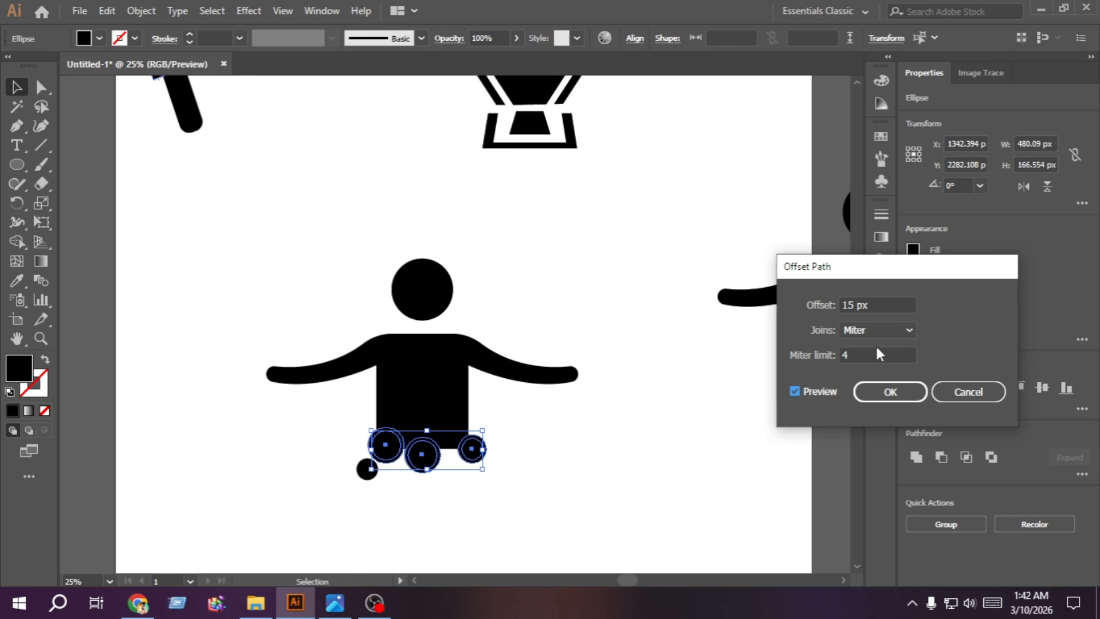
pyautogui.scroll(10, 874, 304)
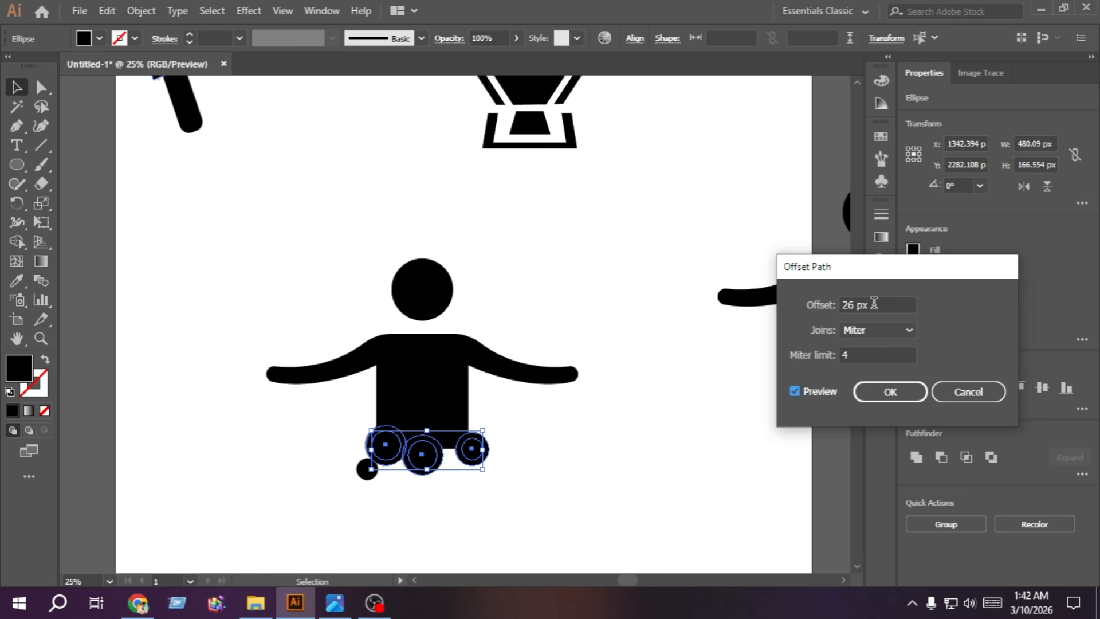
pyautogui.scroll(-5, 861, 305)
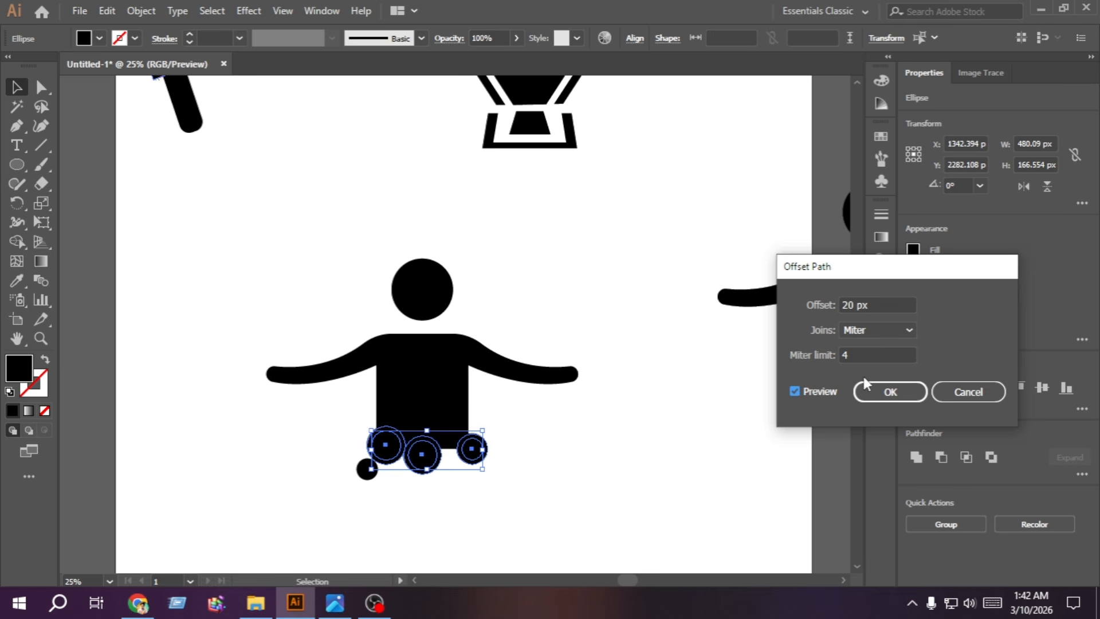
pyautogui.click(885, 393)
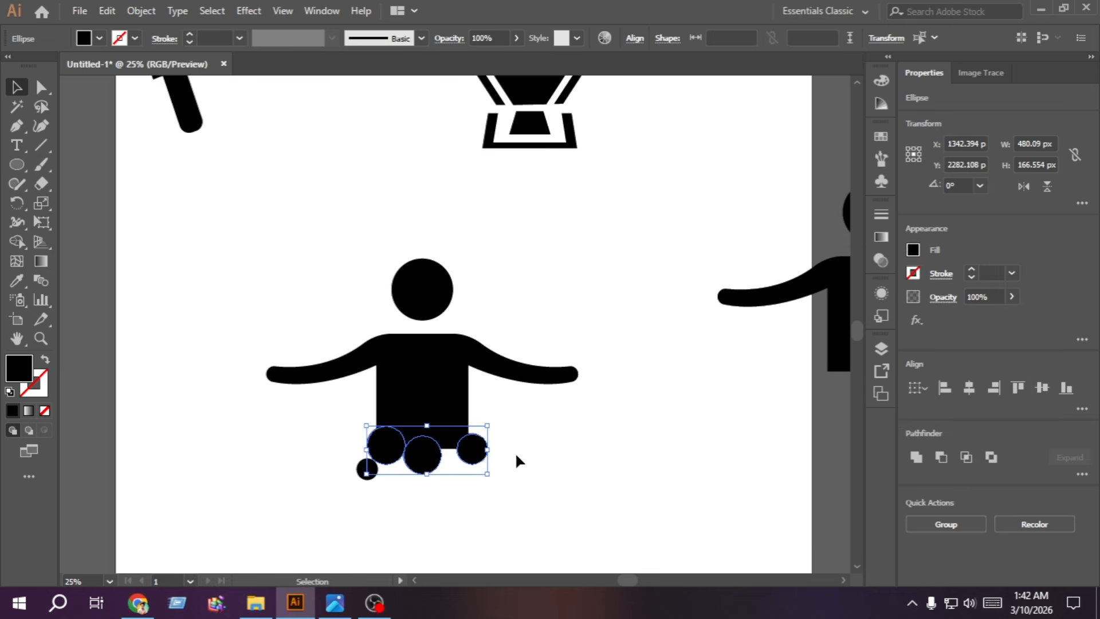
# Step: Cut the offset rings around the three circles out of the torso with Shape Builder, leaving white gaps around them
pyautogui.moveTo(531, 474); pyautogui.dragTo(338, 387)
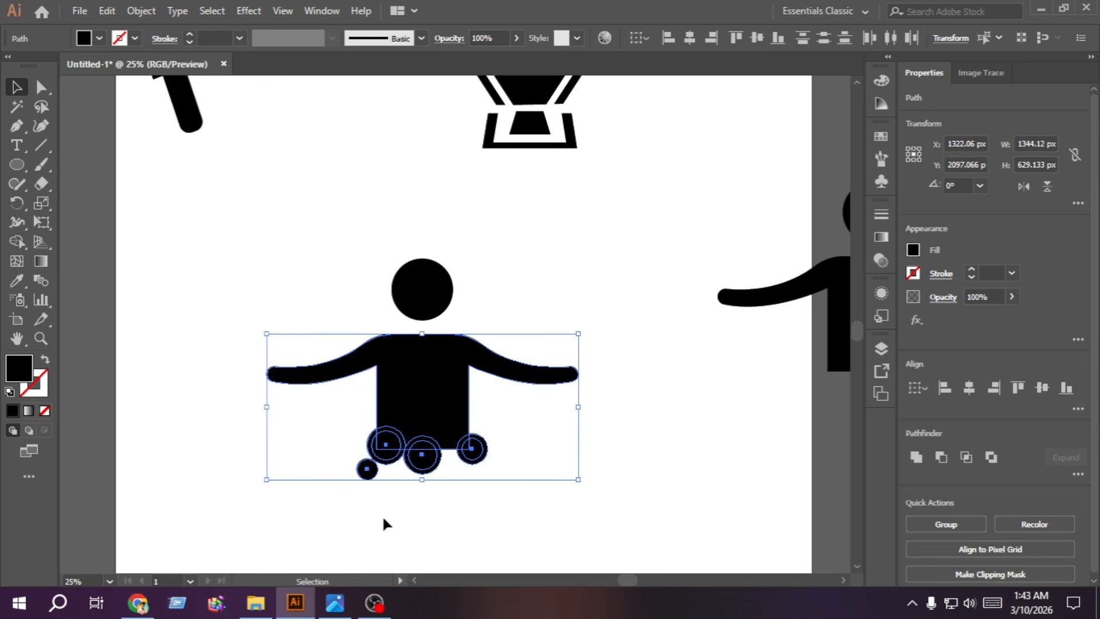
pyautogui.keyDown('shift'); pyautogui.click(365, 468); pyautogui.keyUp('shift')
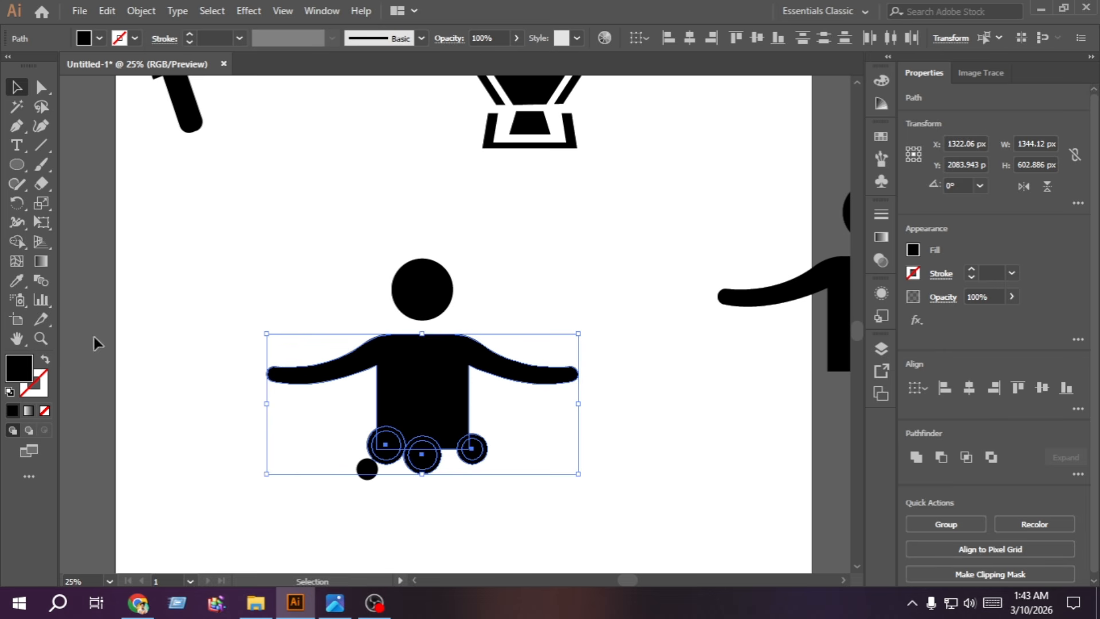
pyautogui.click(16, 241)
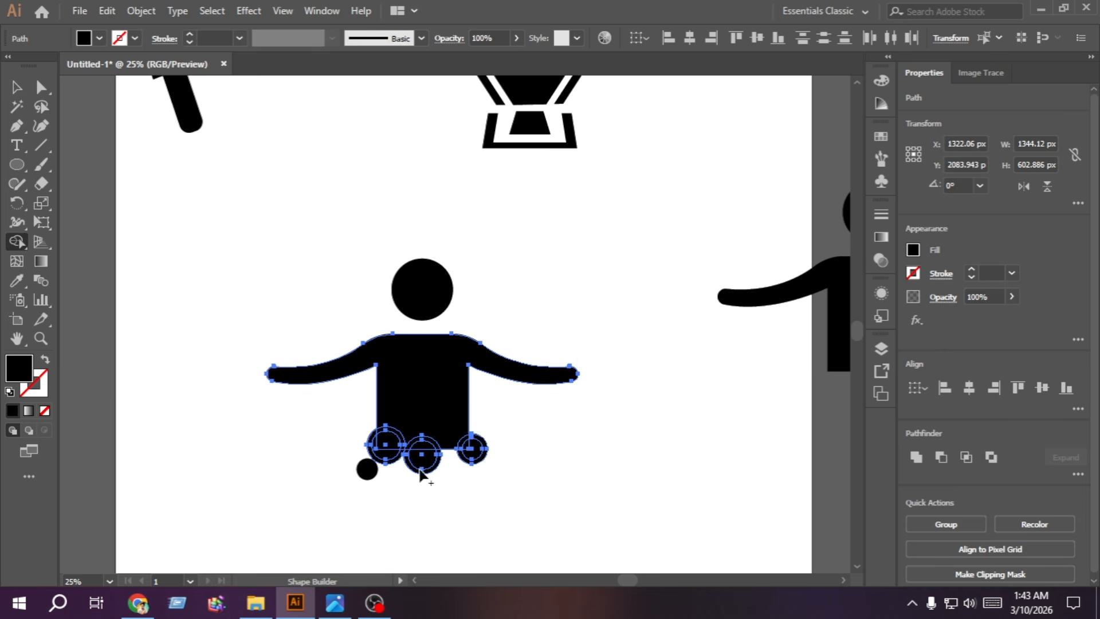
pyautogui.scroll(4, 431, 451)
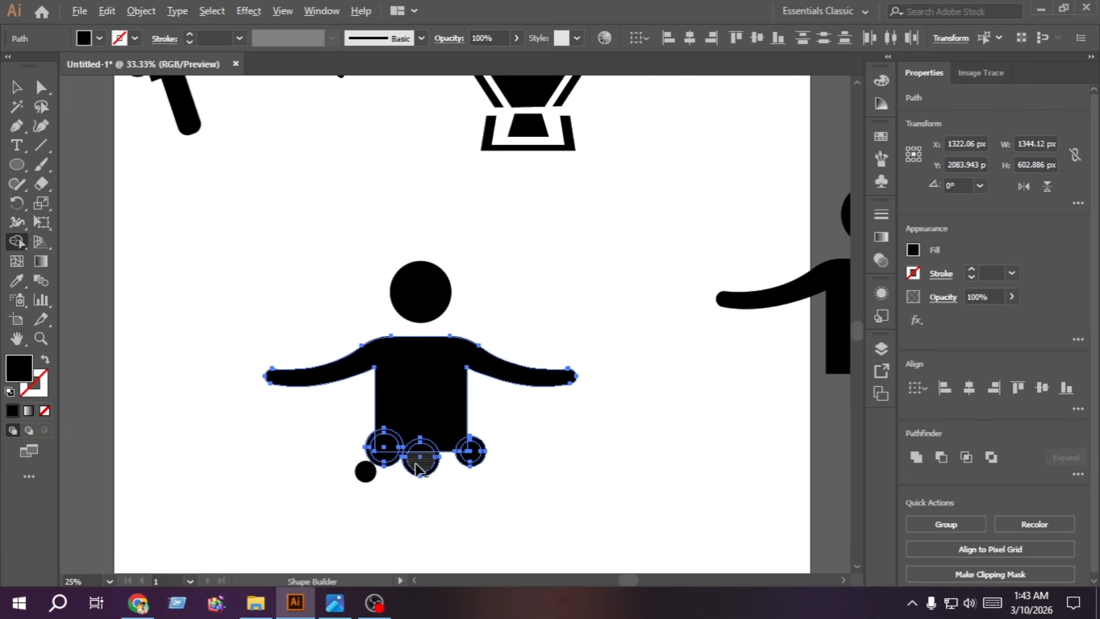
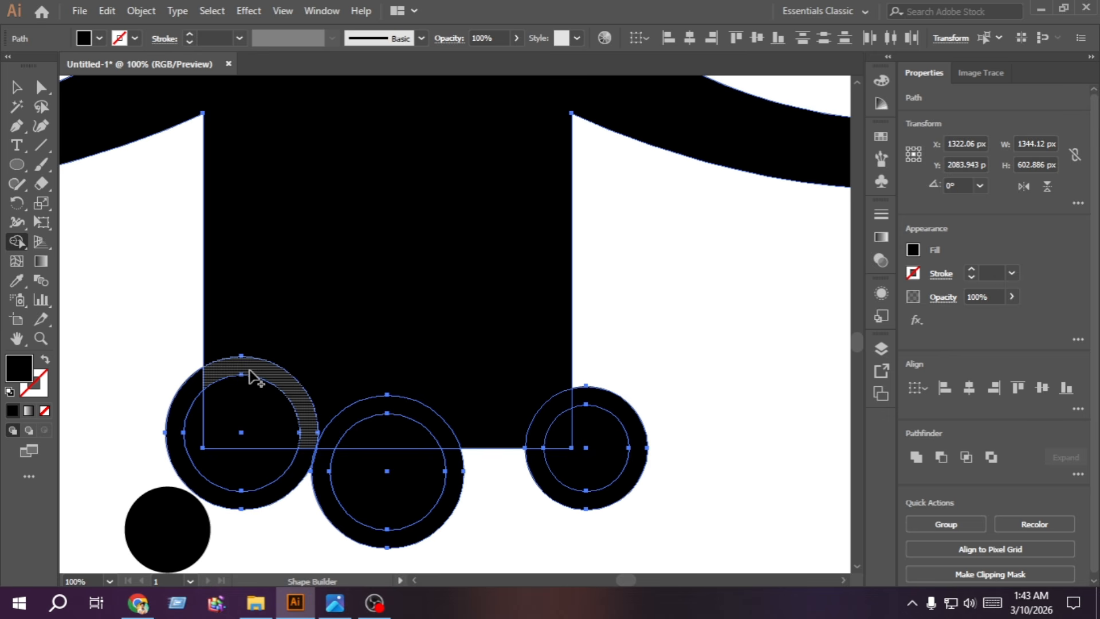
pyautogui.moveTo(250, 377)
pyautogui.mouseDown()
pyautogui.moveTo(197, 393)
pyautogui.moveTo(318, 413)
pyautogui.mouseUp()
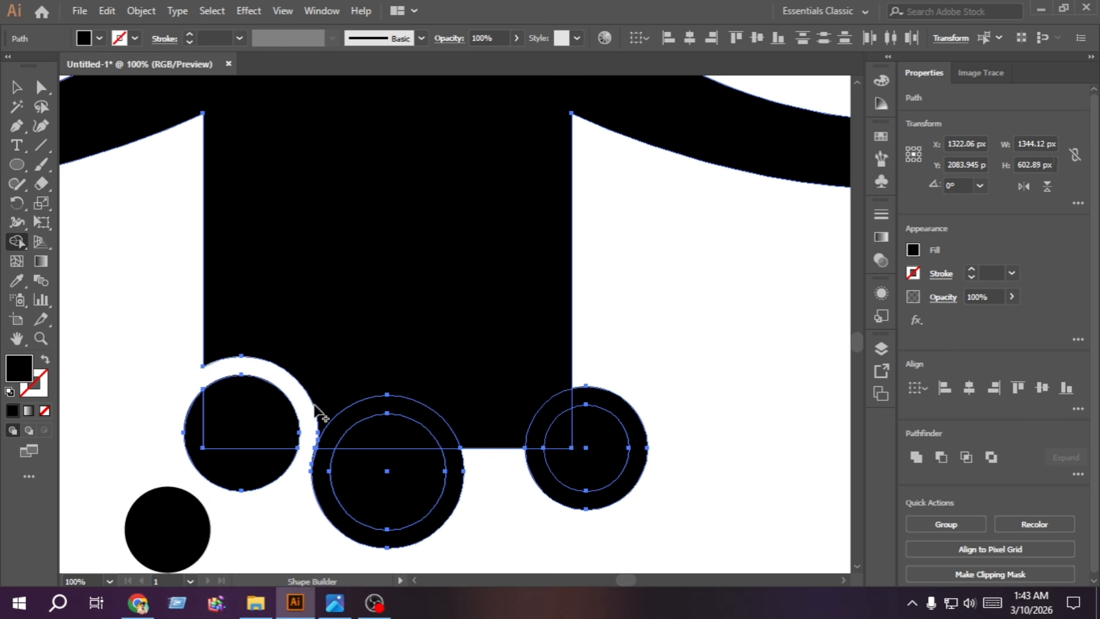
pyautogui.keyDown('alt'); pyautogui.click(360, 413); pyautogui.keyUp('alt')
pyautogui.keyDown('alt'); pyautogui.click(455, 485); pyautogui.keyUp('alt')
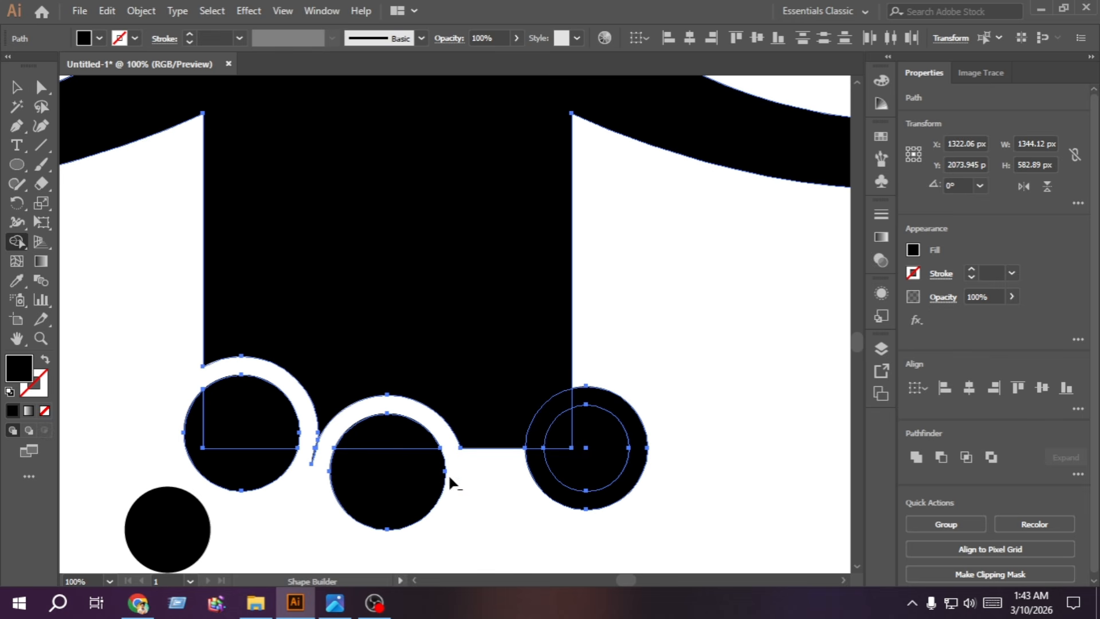
pyautogui.keyDown('alt'); pyautogui.click(535, 472); pyautogui.keyUp('alt')
pyautogui.press('v')
pyautogui.click(516, 512)
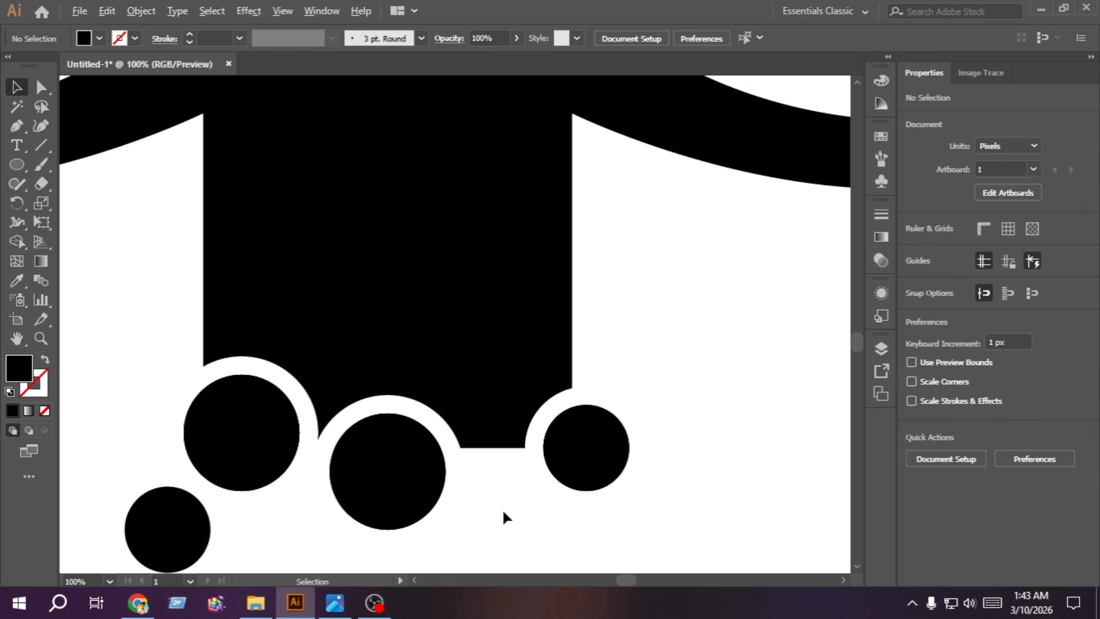
# Step: Shrink the loose circle at the figure's lower left to about 65 px in diameter and move it up about 18 px
pyautogui.scroll(-3, 473, 496)
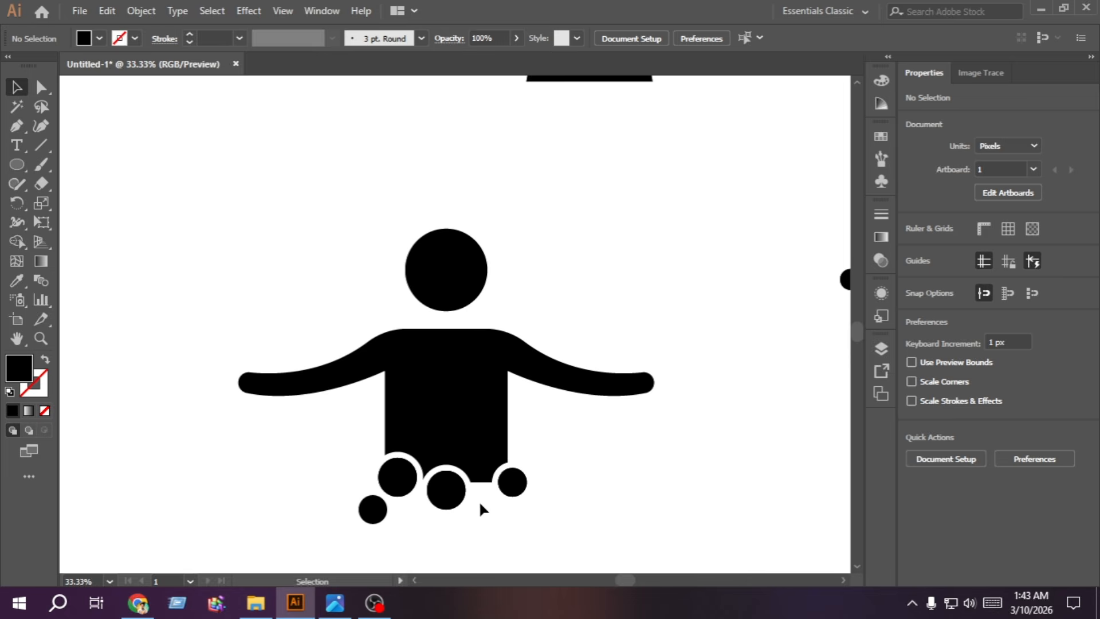
pyautogui.moveTo(479, 500); pyautogui.dragTo(436, 397)
pyautogui.click(336, 410)
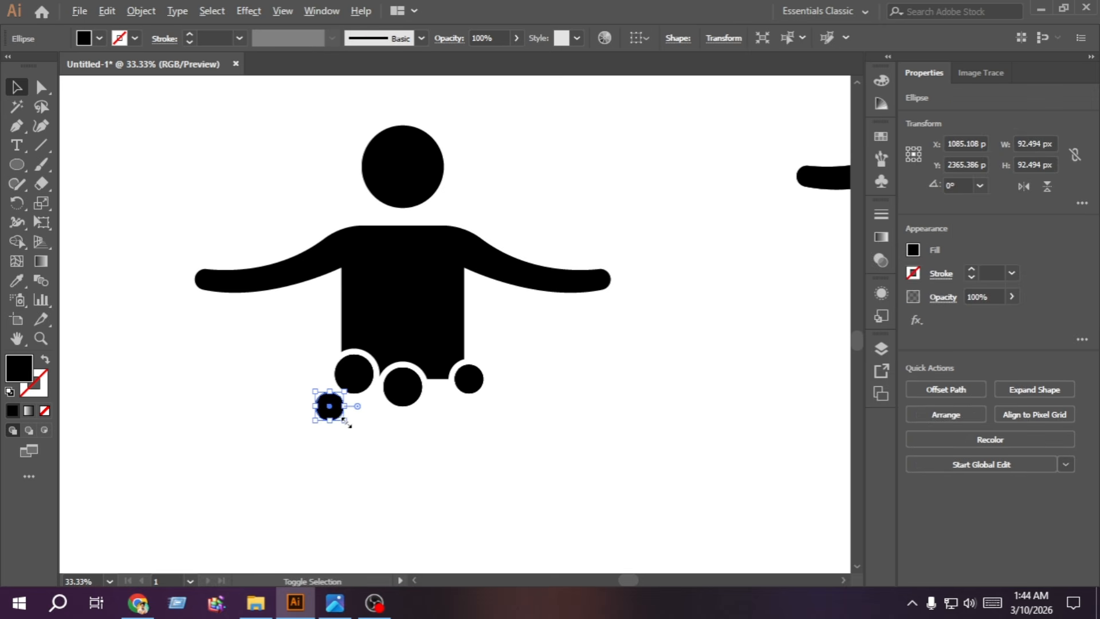
pyautogui.moveTo(346, 422); pyautogui.dragTo(342, 418)
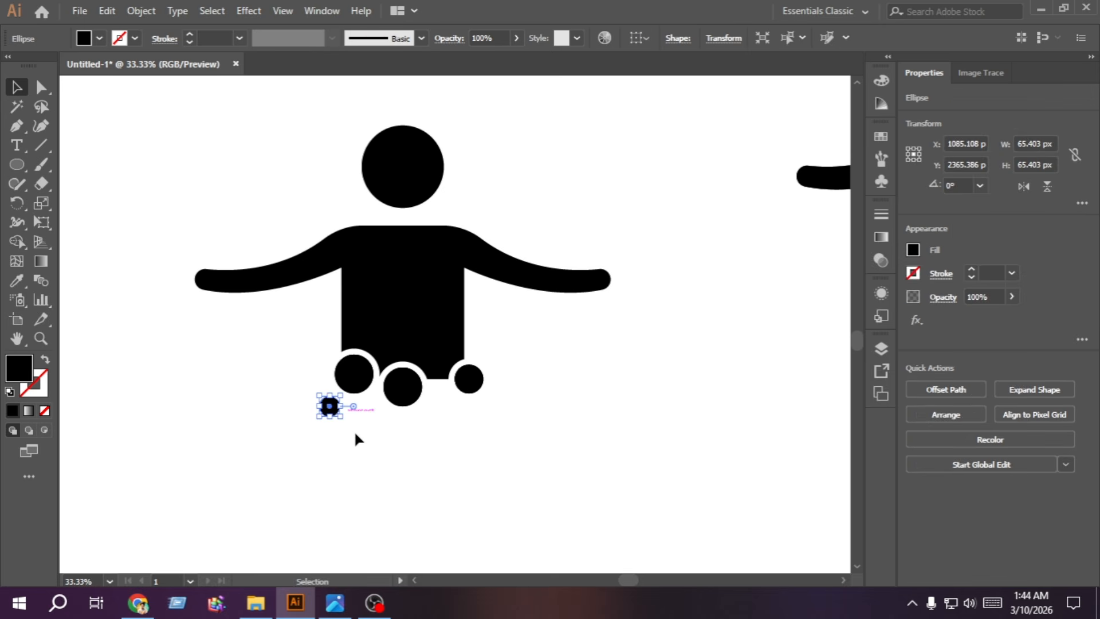
pyautogui.hotkey('shift', 'Up')
pyautogui.hotkey('shift', 'Up')
pyautogui.hotkey('shift', 'Up')
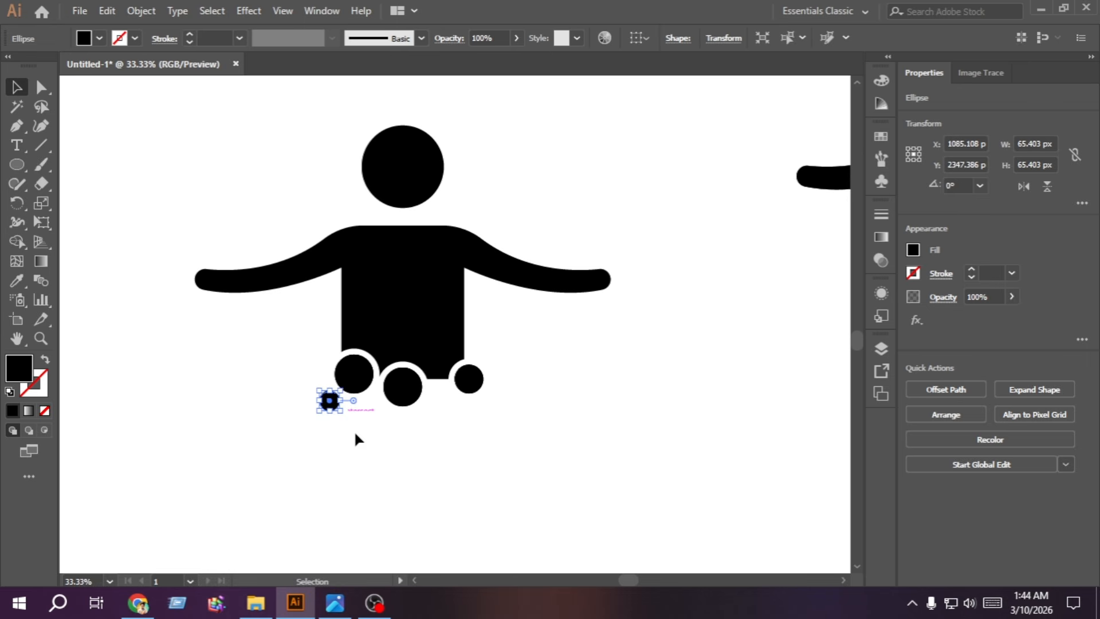
pyautogui.click(356, 435)
# Step: Place a copy of the smallest circle between the middle and right circles below the torso
pyautogui.moveTo(330, 400); pyautogui.dragTo(448, 400)
pyautogui.moveTo(475, 436); pyautogui.dragTo(476, 435)
pyautogui.click(476, 435)
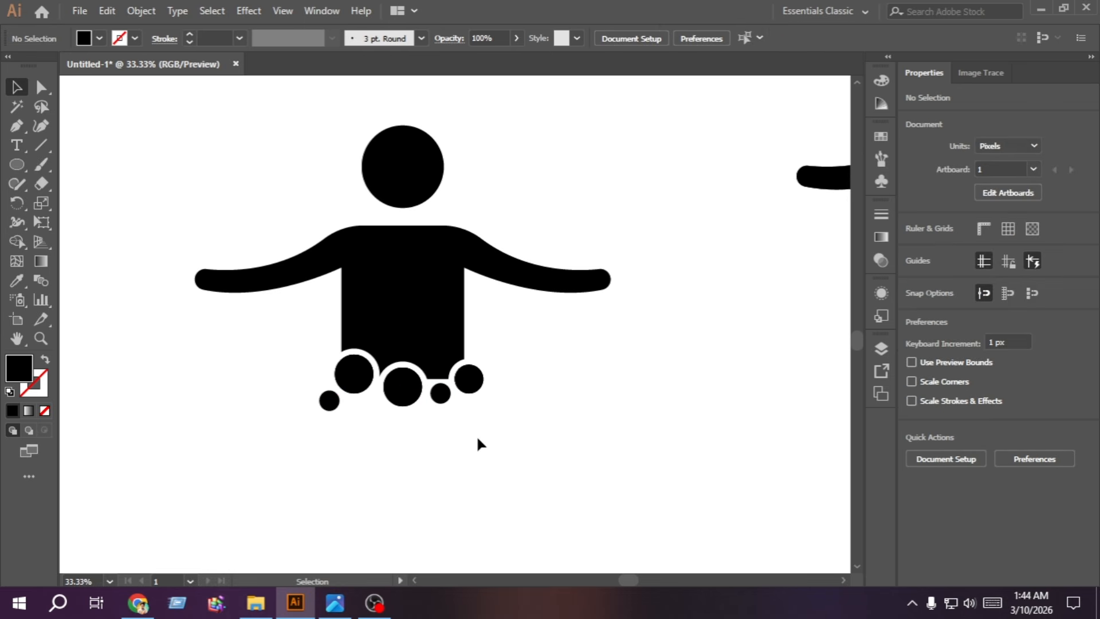
# Step: Group the head, torso and all five lower circles into one object
pyautogui.moveTo(587, 453); pyautogui.dragTo(209, 163)
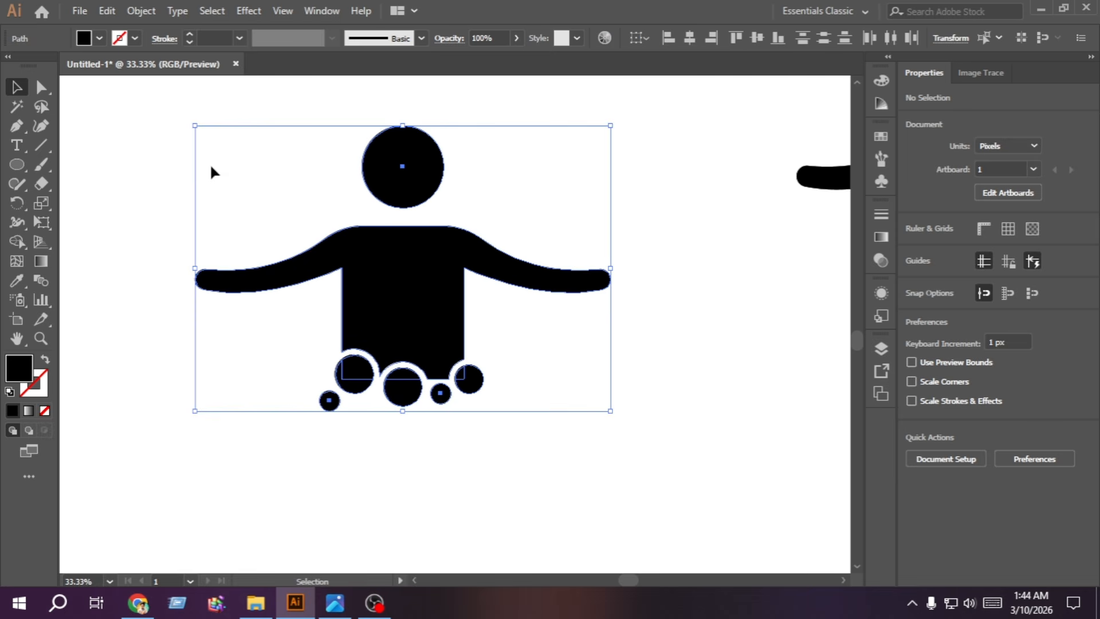
pyautogui.press('ctrl')
pyautogui.hotkey('ctrl', 'g')
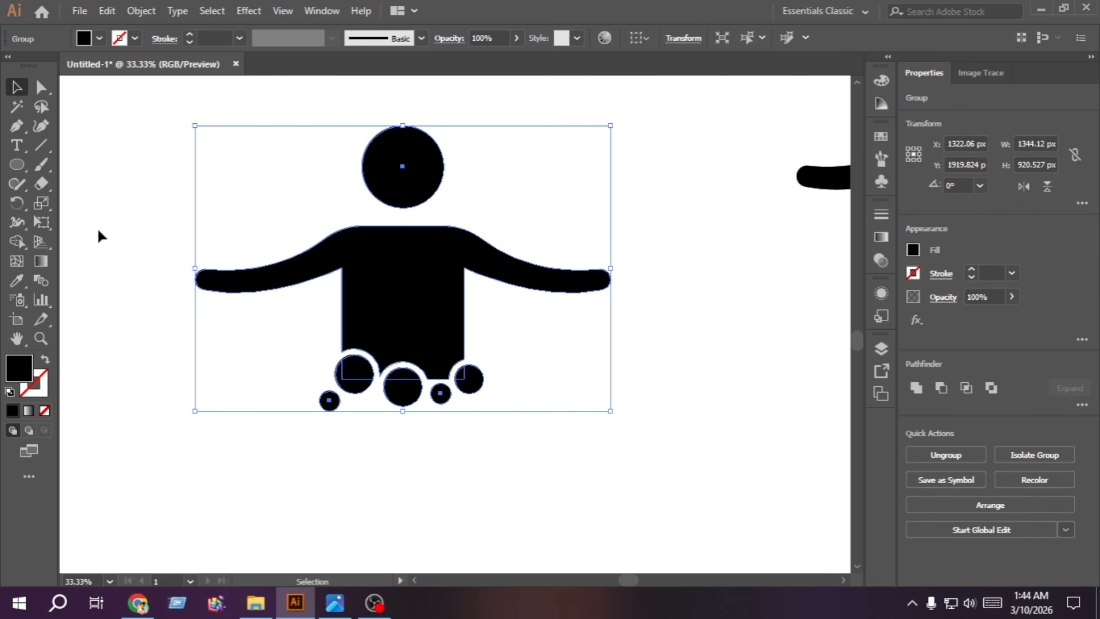
# Step: Draw a black circle about 776 px in diameter over the lower part of the figure
pyautogui.click(100, 232)
pyautogui.scroll(1, 127, 259)
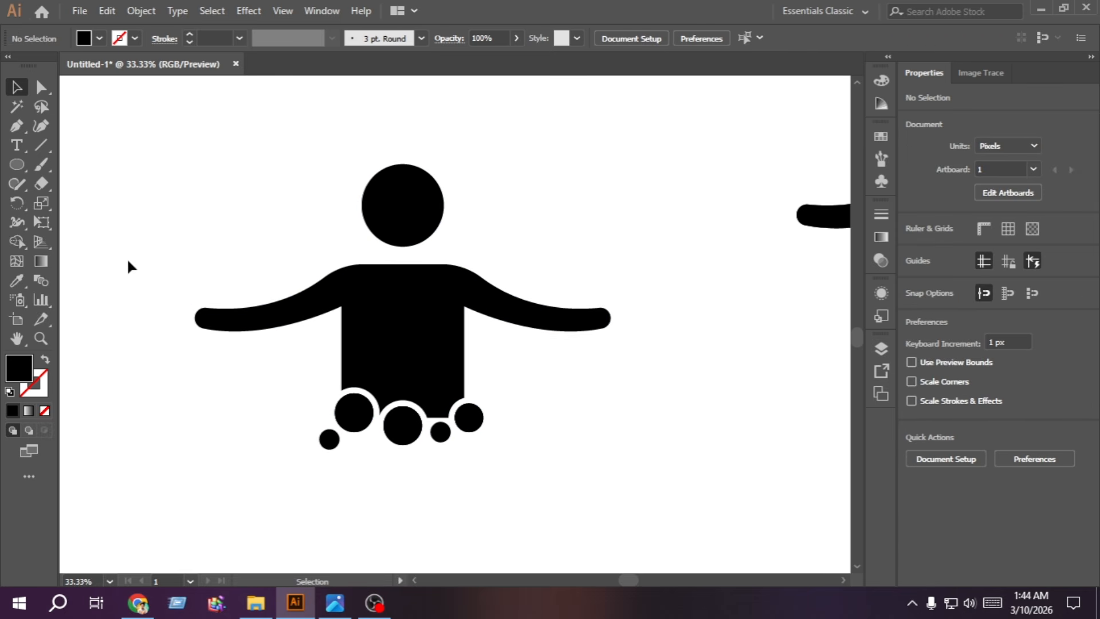
pyautogui.scroll(-2, 126, 256)
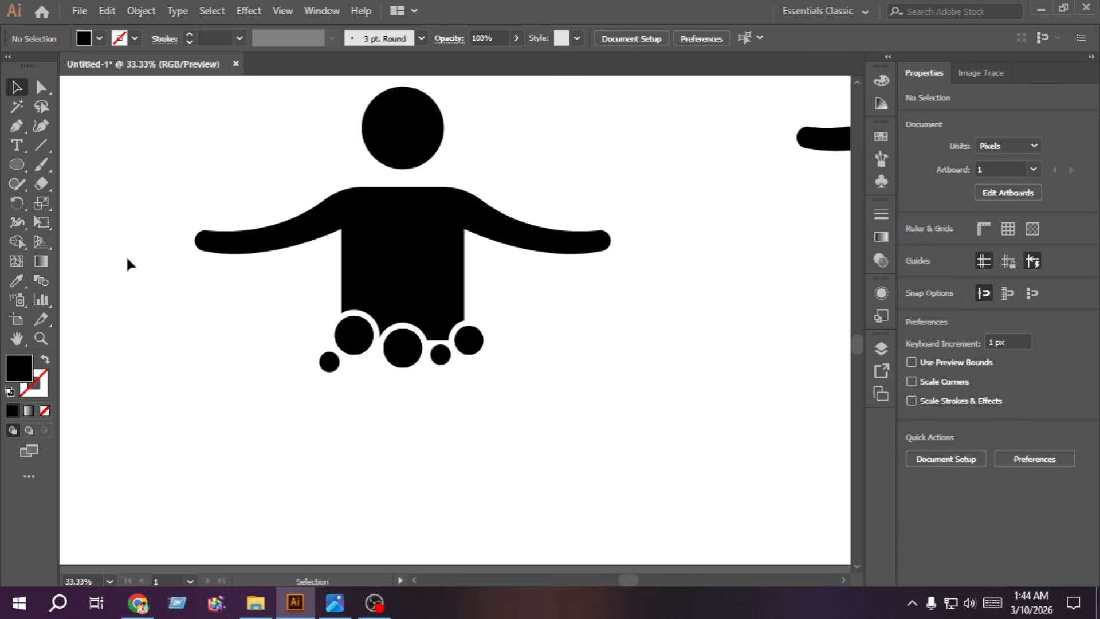
pyautogui.click(17, 165)
pyautogui.moveTo(324, 395)
pyautogui.mouseDown()
pyautogui.moveTo(425, 445)
pyautogui.moveTo(474, 454)
pyautogui.moveTo(405, 408)
pyautogui.moveTo(444, 427)
pyautogui.mouseUp()
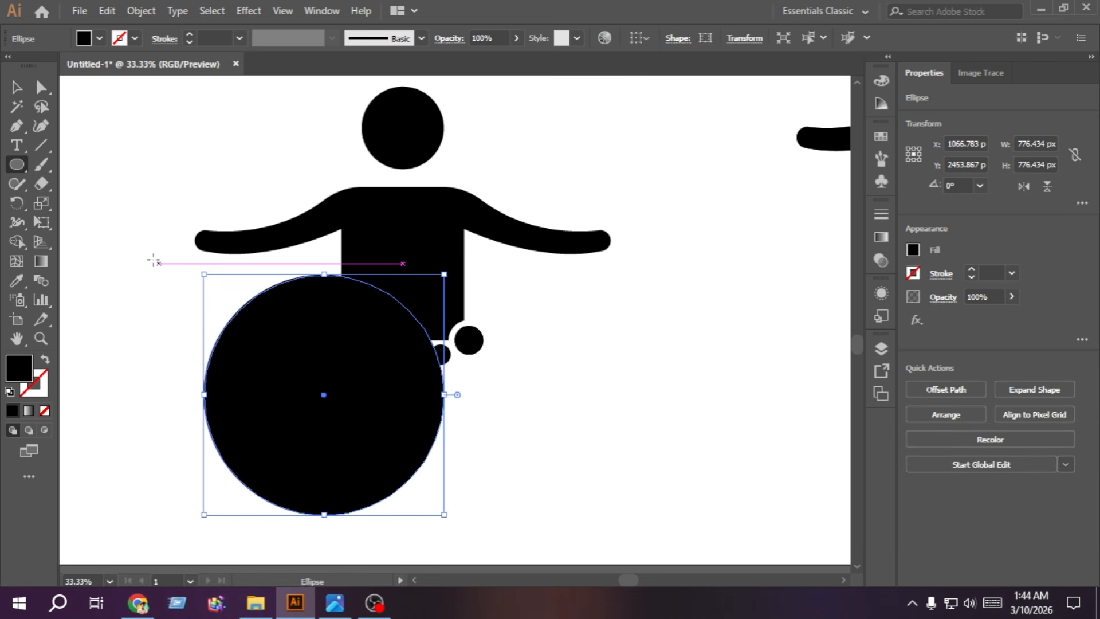
# Step: Delete the large circle's top anchor point to turn it into a bowl-shaped lower half-circle
pyautogui.click(40, 87)
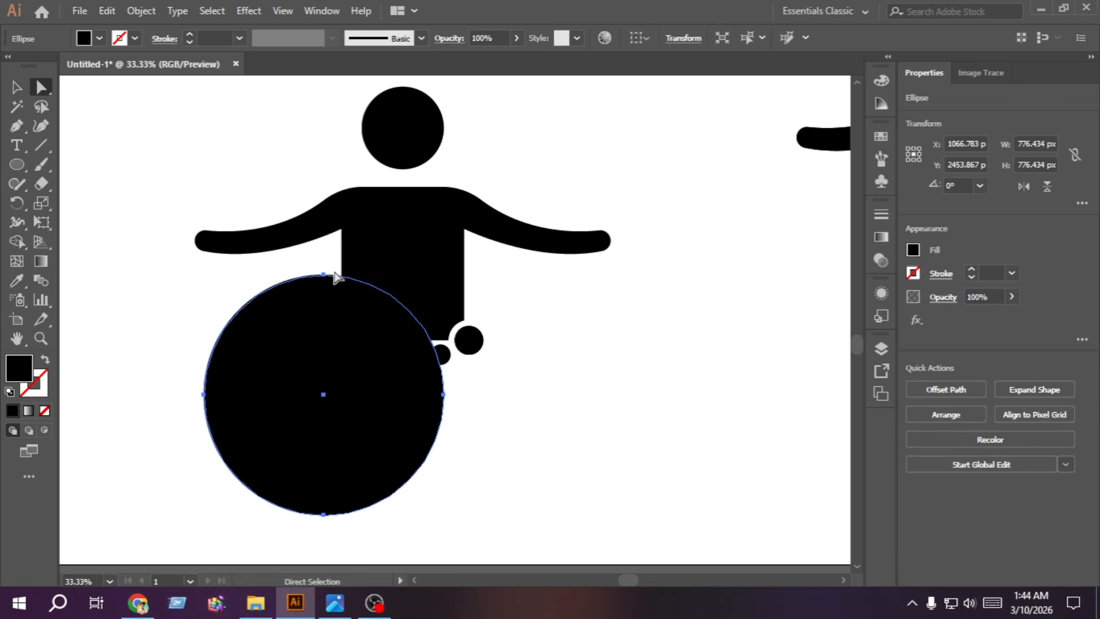
pyautogui.moveTo(323, 274); pyautogui.dragTo(325, 276)
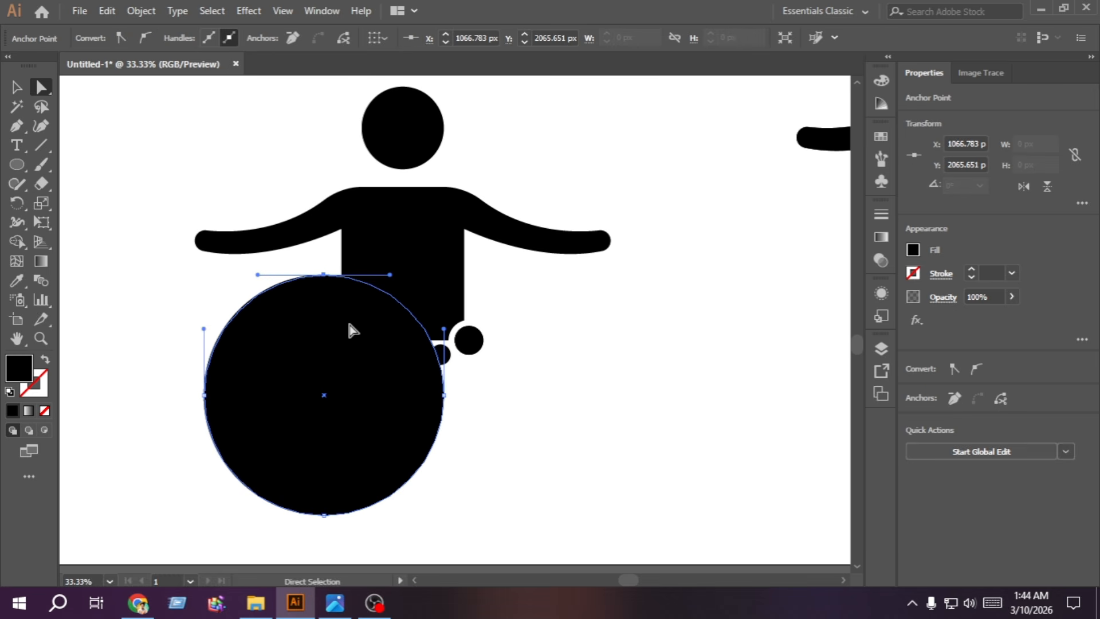
pyautogui.press('Delete')
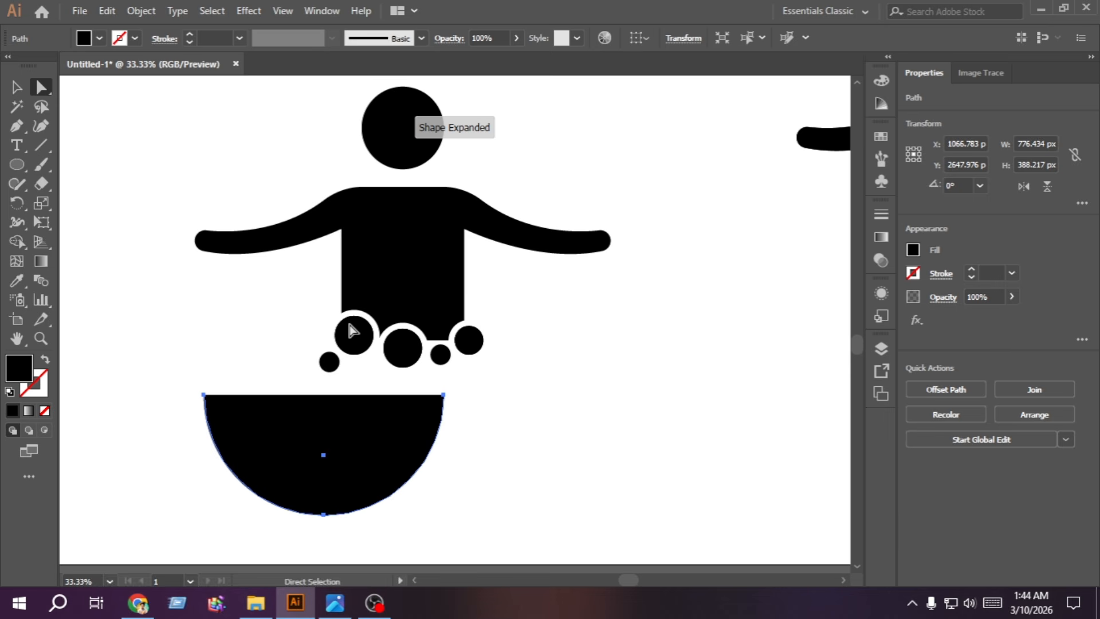
# Step: Move the half-circle just below the figure's small circles and align it with the figure on a shared vertical centre line
pyautogui.click(16, 88)
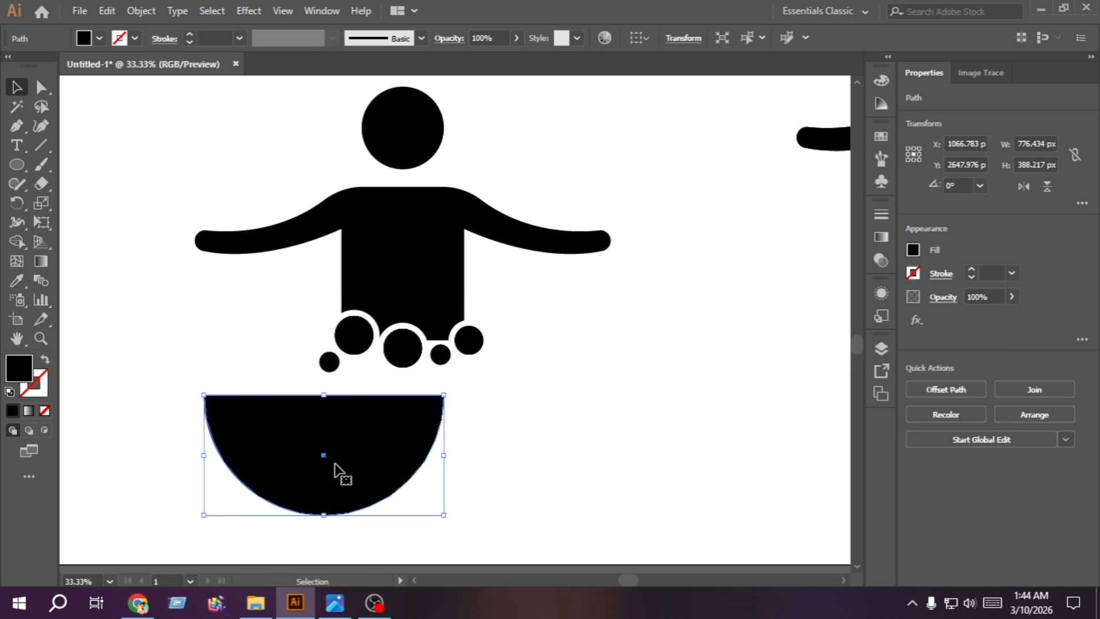
pyautogui.moveTo(339, 465); pyautogui.dragTo(324, 116)
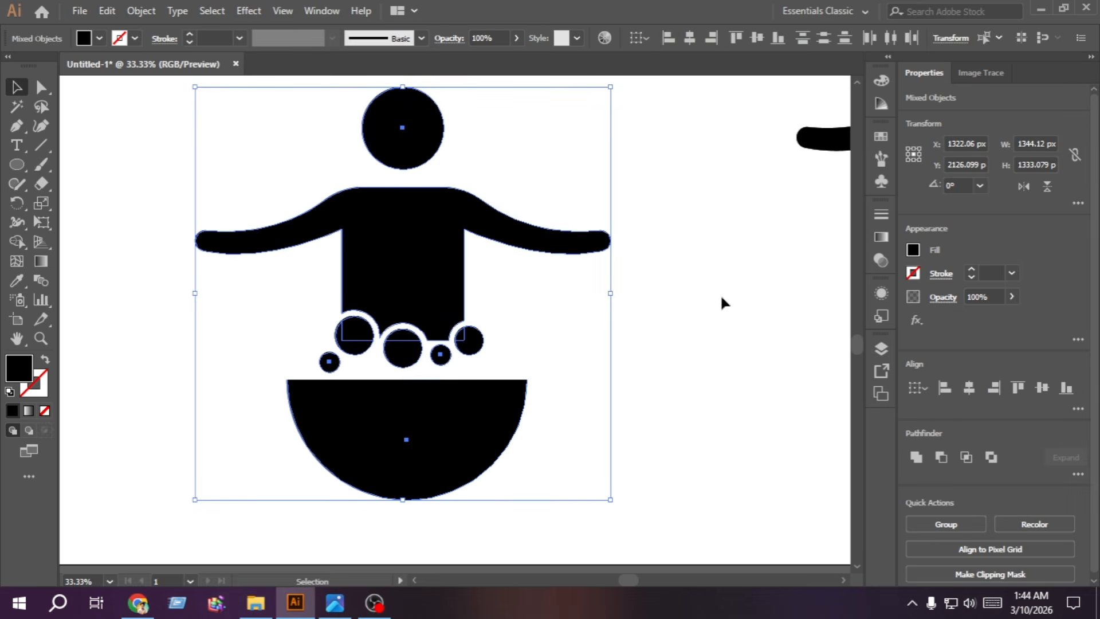
pyautogui.click(970, 394)
pyautogui.click(710, 421)
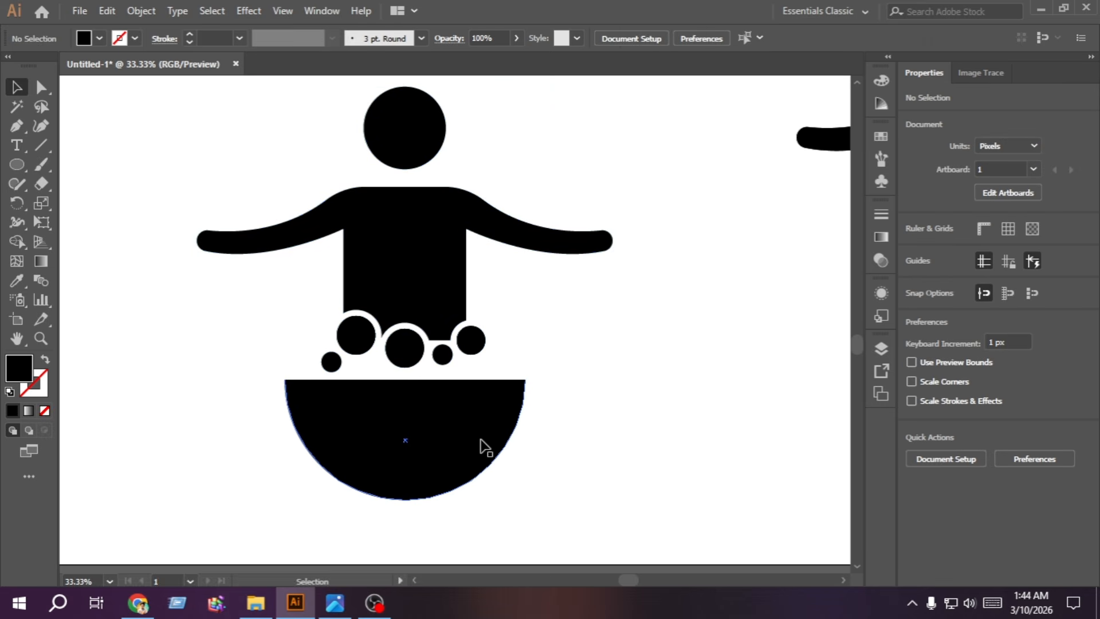
# Step: Group the figure and the half-circle bowl into one object
pyautogui.keyDown('alt'); pyautogui.scroll(-1, 555, 442); pyautogui.keyUp('alt')
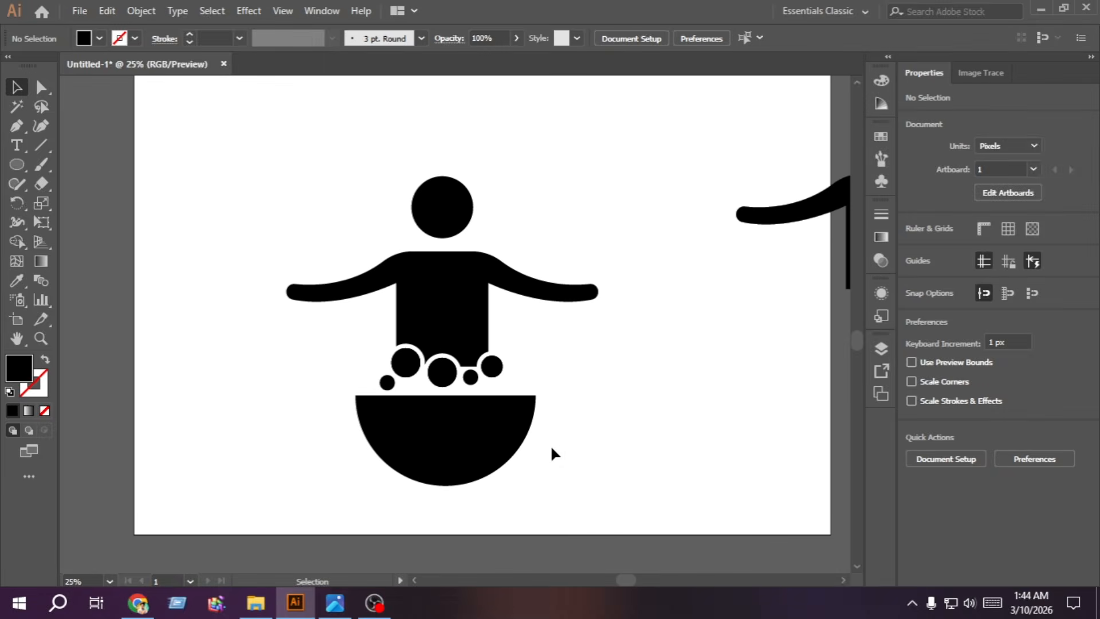
pyautogui.hotkey('ctrl', '0')
pyautogui.moveTo(508, 527); pyautogui.dragTo(328, 326)
pyautogui.press('ctrl')
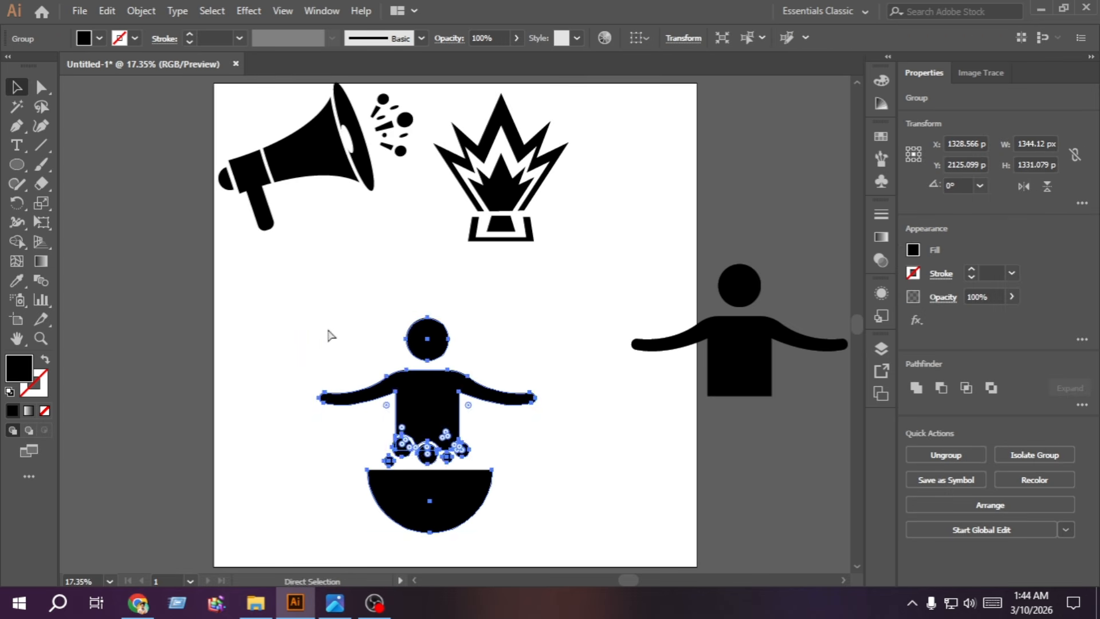
pyautogui.click(271, 365)
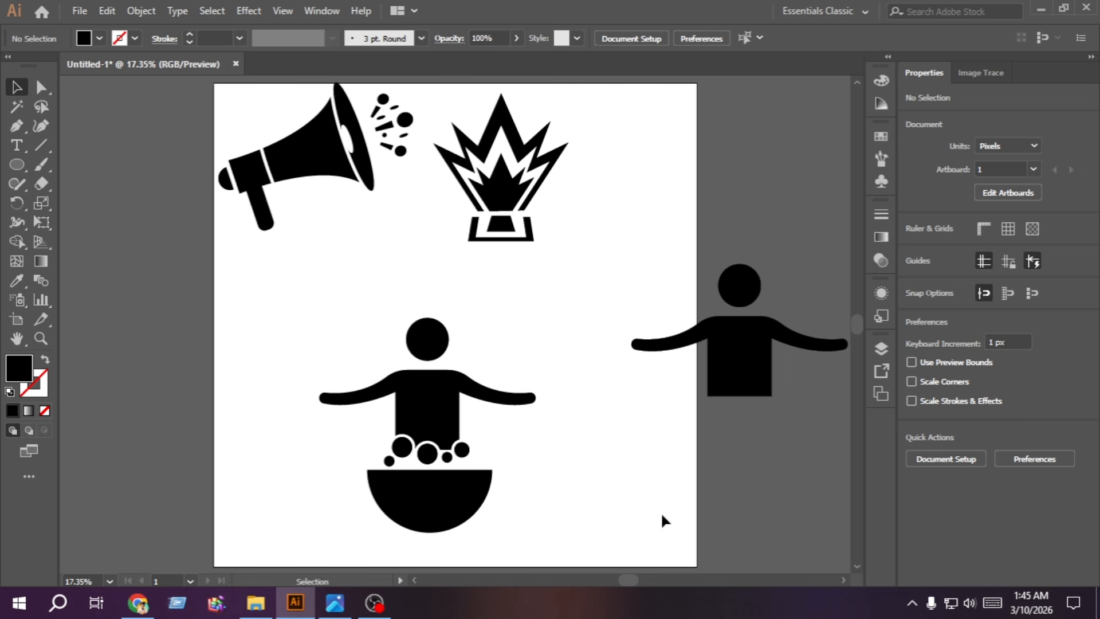
# Step: Scale down the figure-and-bowl icon to fit beside the crown and place it in the artboard's upper right corner
pyautogui.click(422, 383)
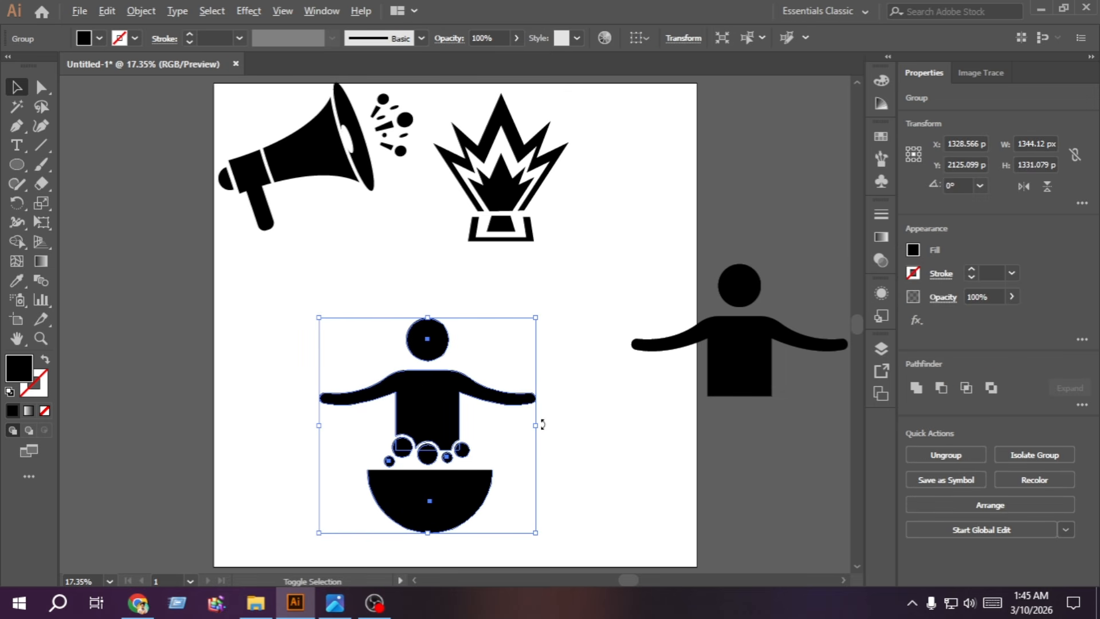
pyautogui.moveTo(542, 423); pyautogui.dragTo(627, 161)
pyautogui.click(576, 263)
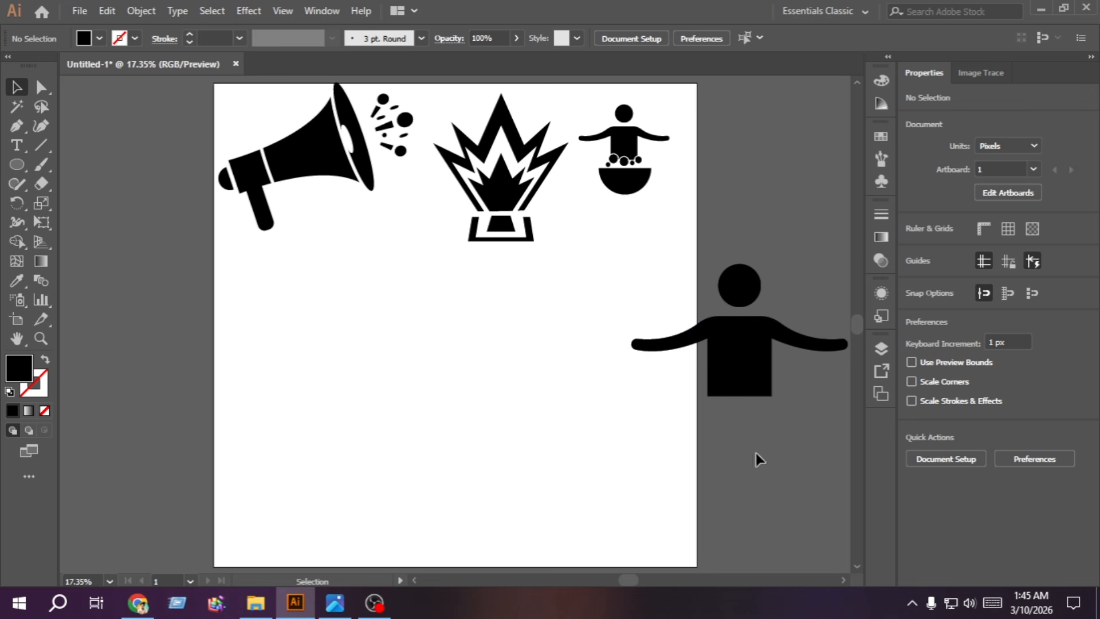
# Step: Move the spare outstretched-arm person onto the empty area of the artboard and scale it proportionally to about 1059 px wide
pyautogui.click(738, 332)
pyautogui.moveTo(737, 331); pyautogui.dragTo(445, 411)
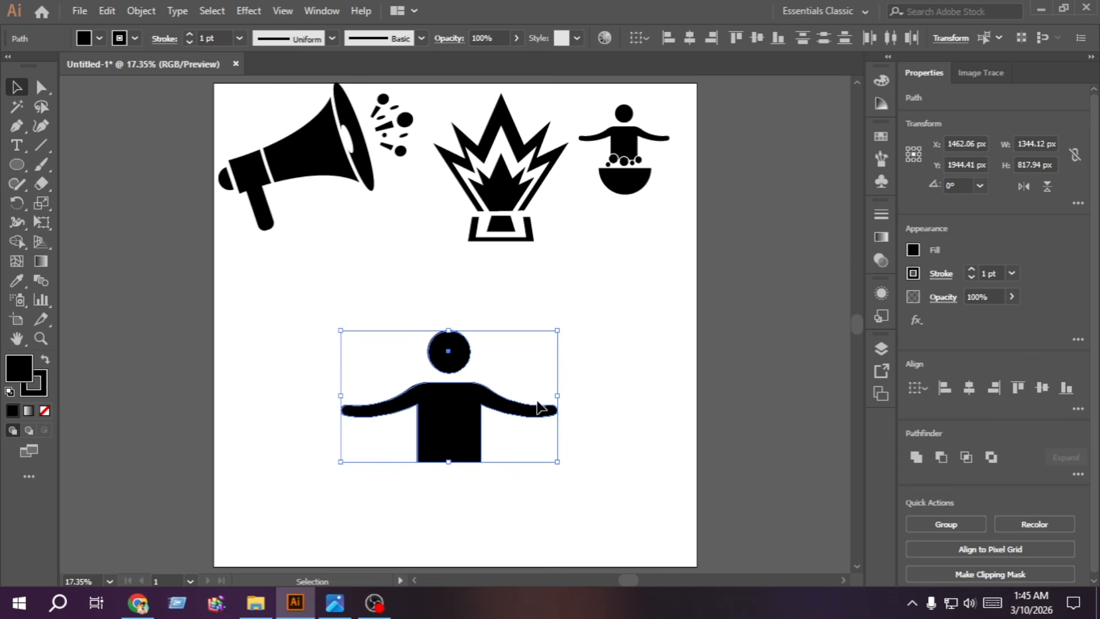
pyautogui.moveTo(557, 398); pyautogui.dragTo(534, 397)
pyautogui.scroll(1, 480, 472)
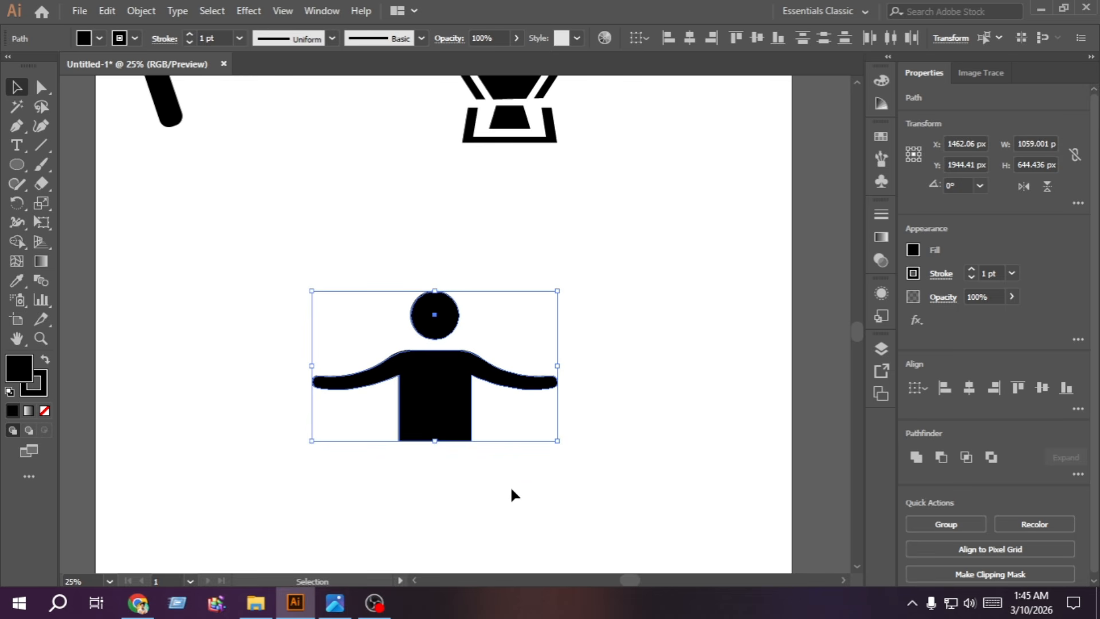
pyautogui.click(159, 263)
# Step: Draw a closed slanted leg about 406 px tall with the Pen tool, running down and outward from the torso's lower left corner
pyautogui.scroll(-1, 159, 262)
pyautogui.click(17, 126)
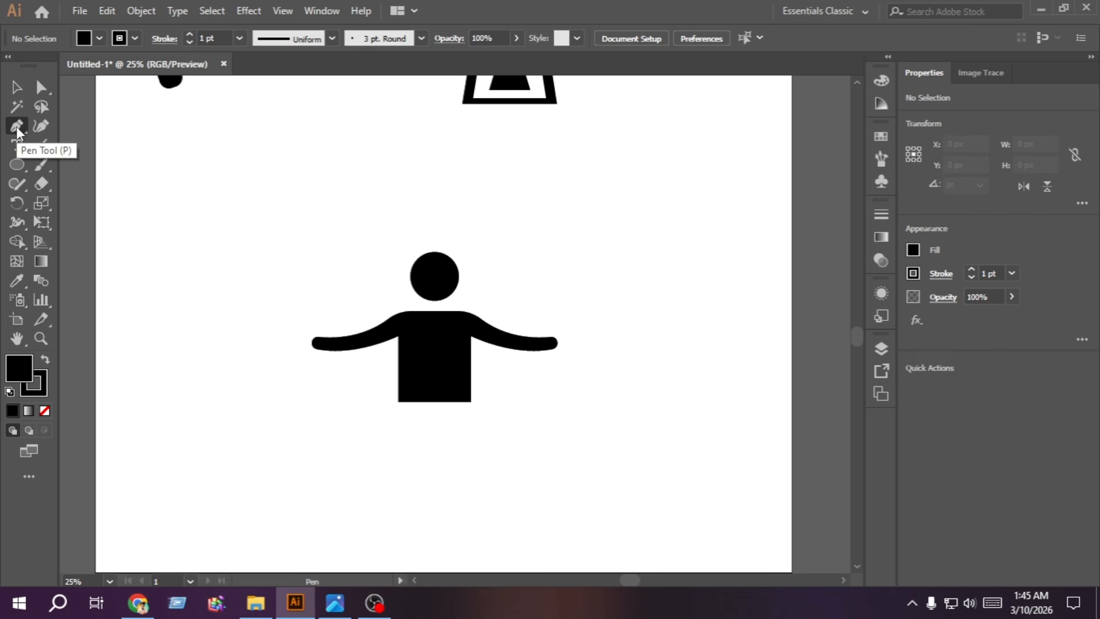
pyautogui.click(399, 401)
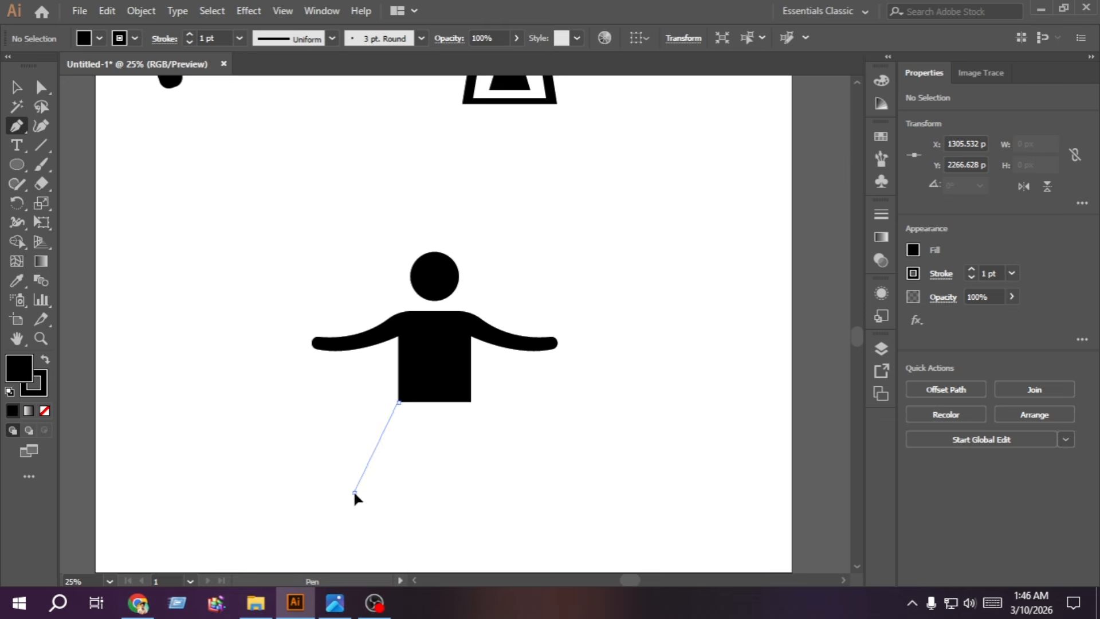
pyautogui.click(355, 492)
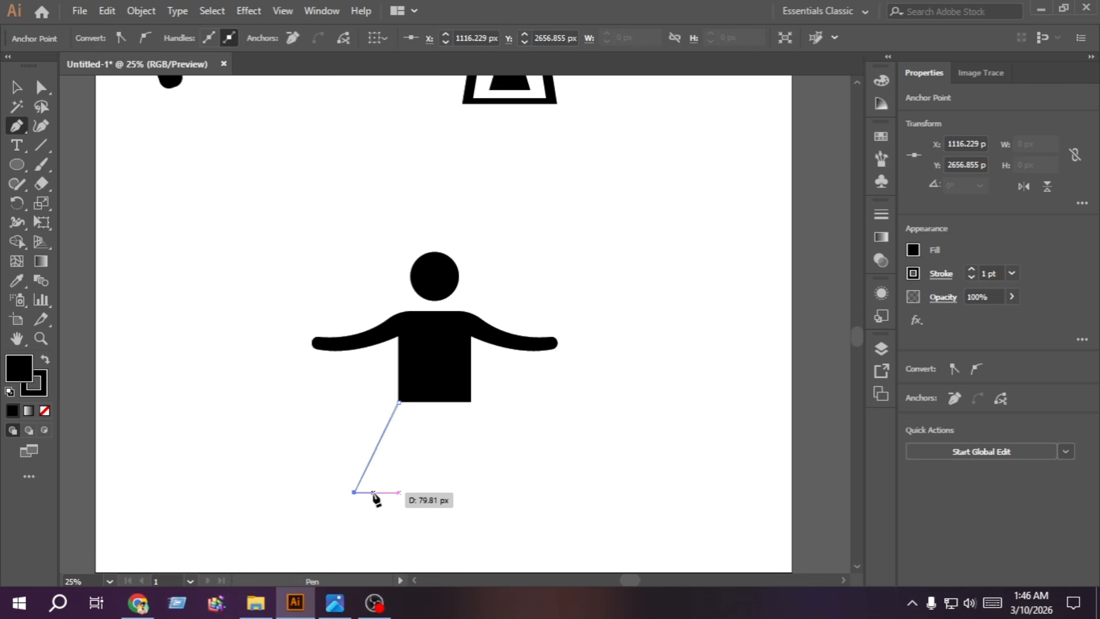
pyautogui.click(376, 492)
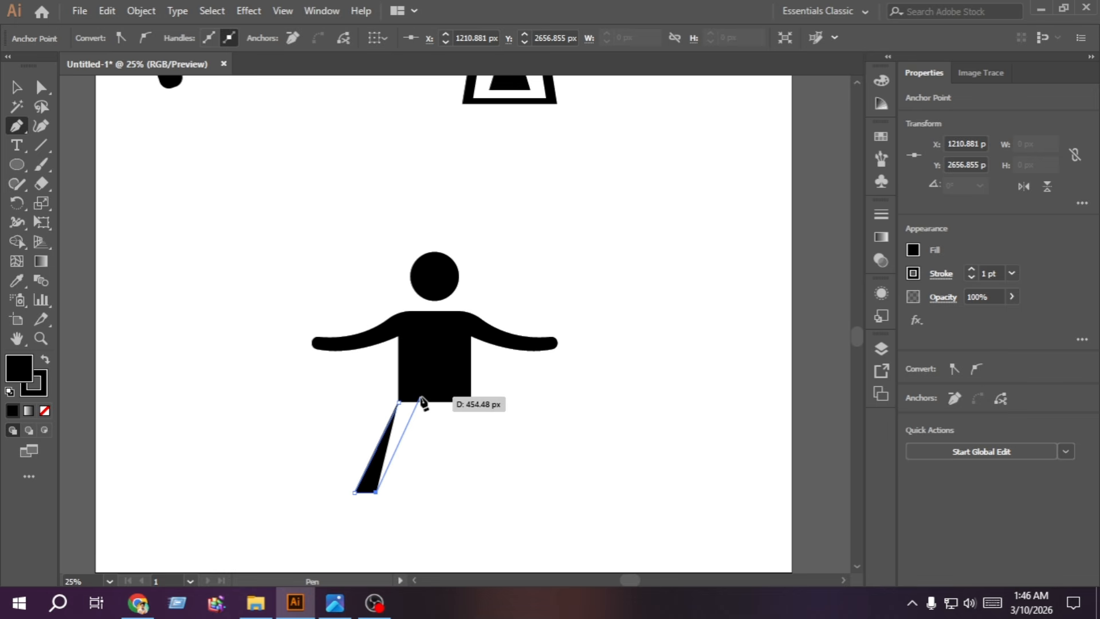
pyautogui.click(422, 401)
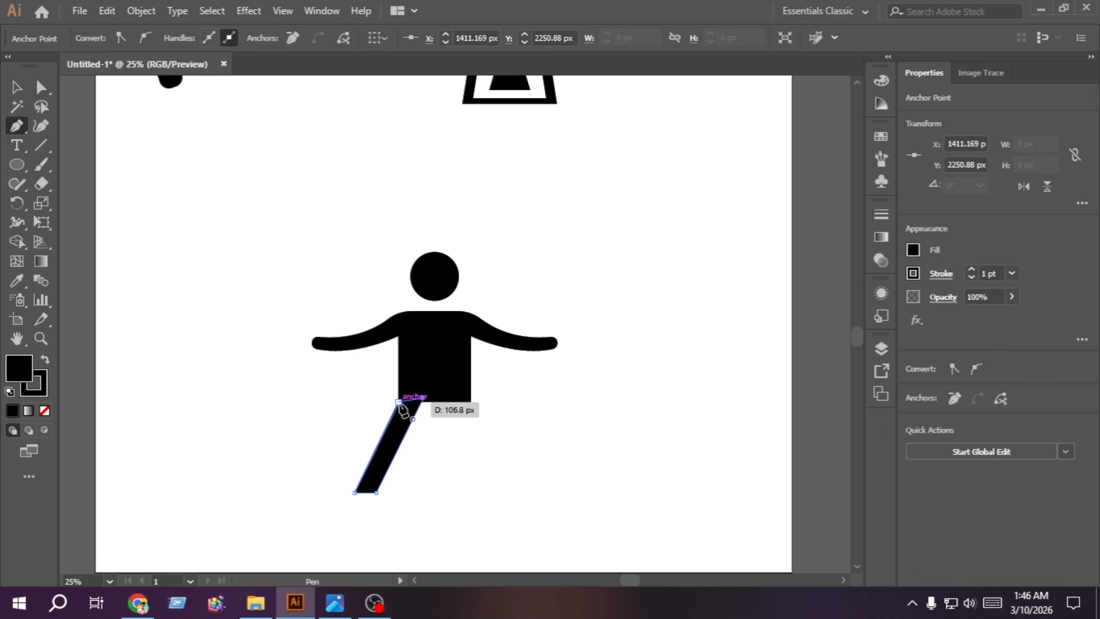
pyautogui.click(399, 402)
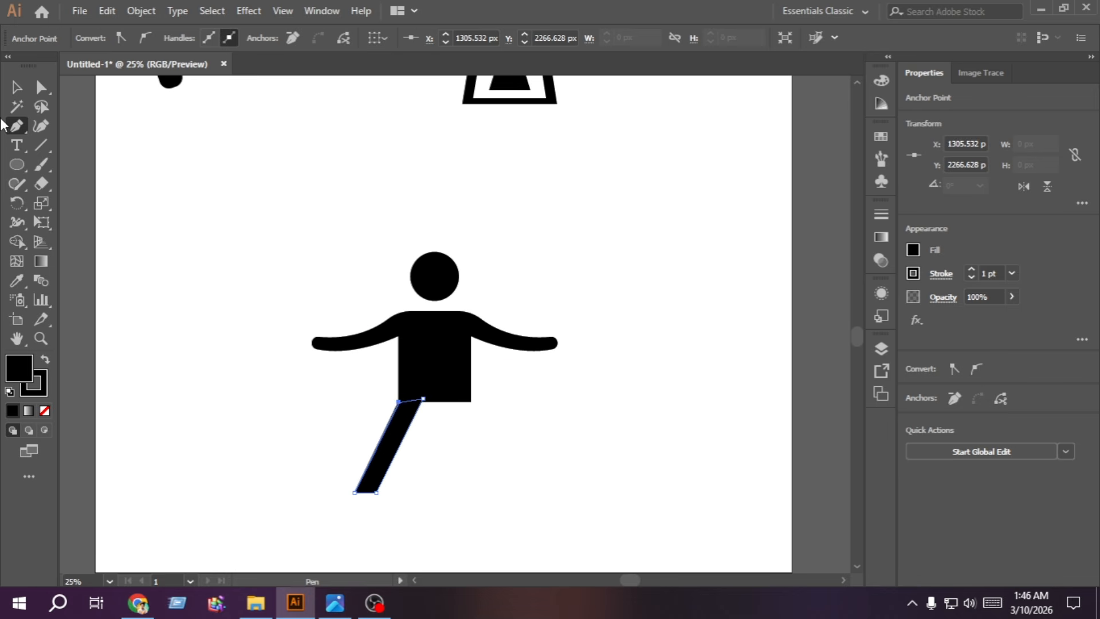
# Step: Widen the top of the leg by moving its upper right anchor point about 43 px to the right
pyautogui.press('a')
pyautogui.hotkey('ctrl', 'shift', 'a')
pyautogui.click(423, 399)
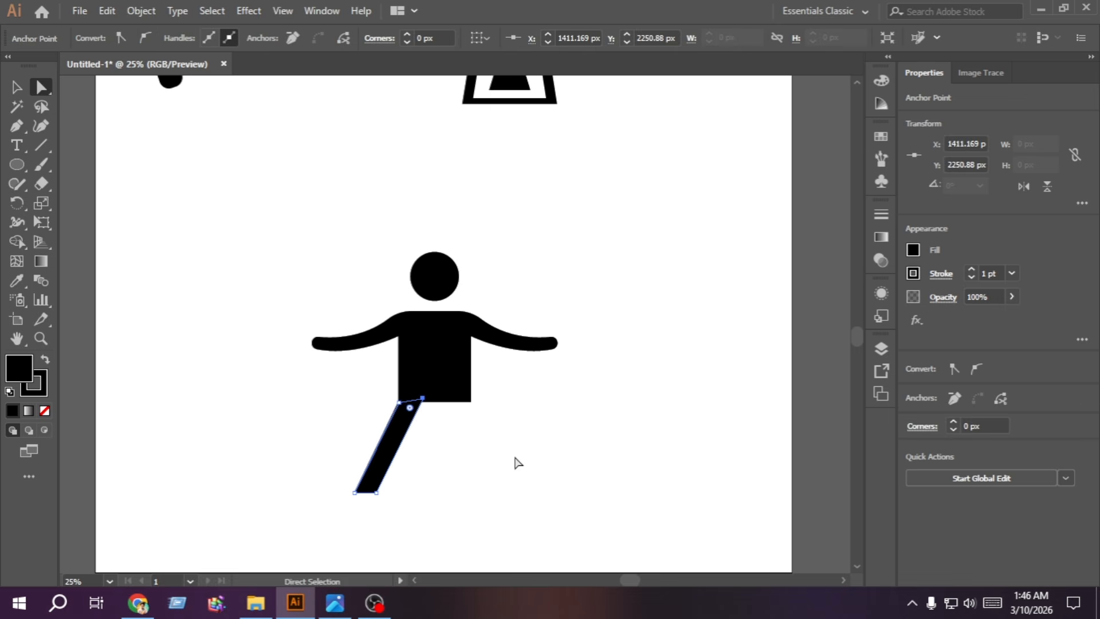
pyautogui.hotkey('shift', 'Right')
pyautogui.hotkey('shift', 'Right')
pyautogui.hotkey('shift', 'Right')
pyautogui.hotkey('shift', 'Right')
pyautogui.hotkey('shift', 'Right')
pyautogui.hotkey('shift', 'Right')
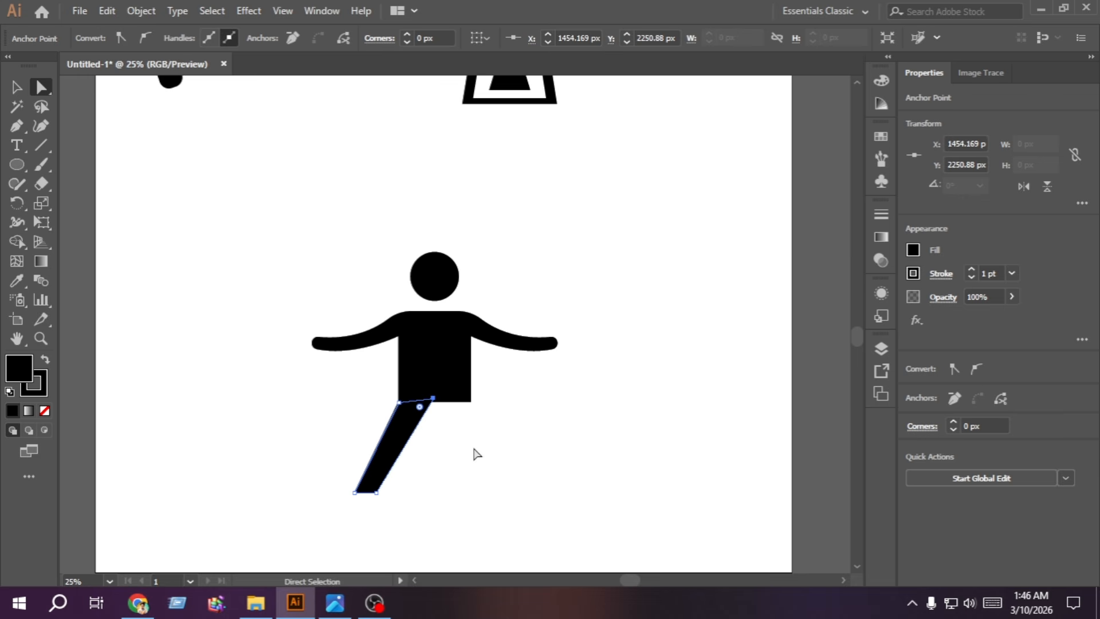
pyautogui.click(473, 455)
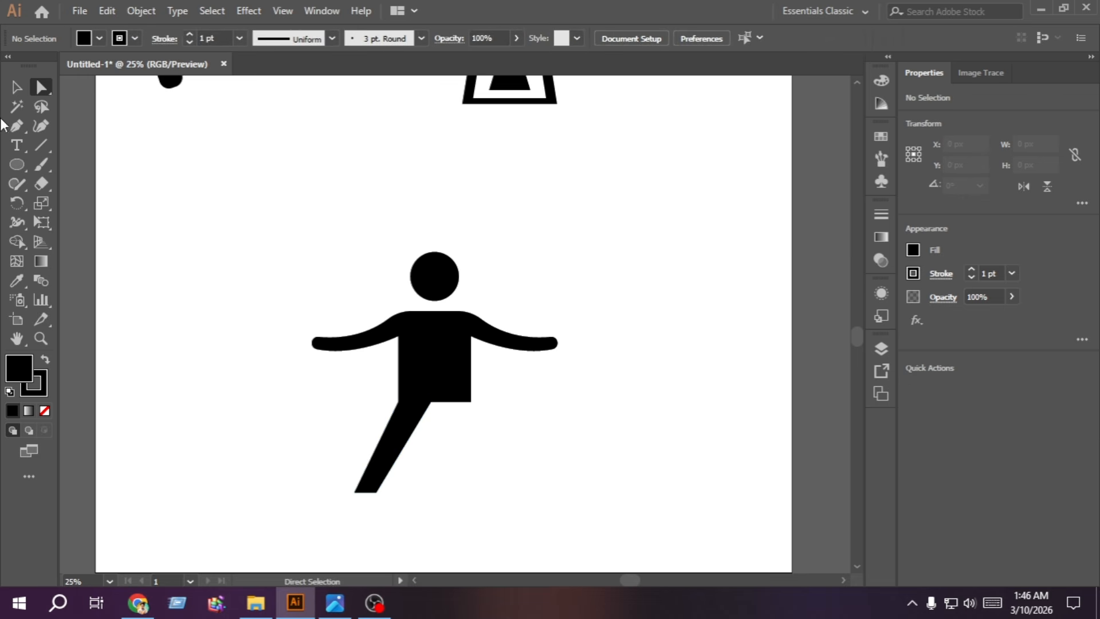
# Step: Reflect a copy of the leg across the vertical axis and place it under the torso's right side
pyautogui.click(16, 87)
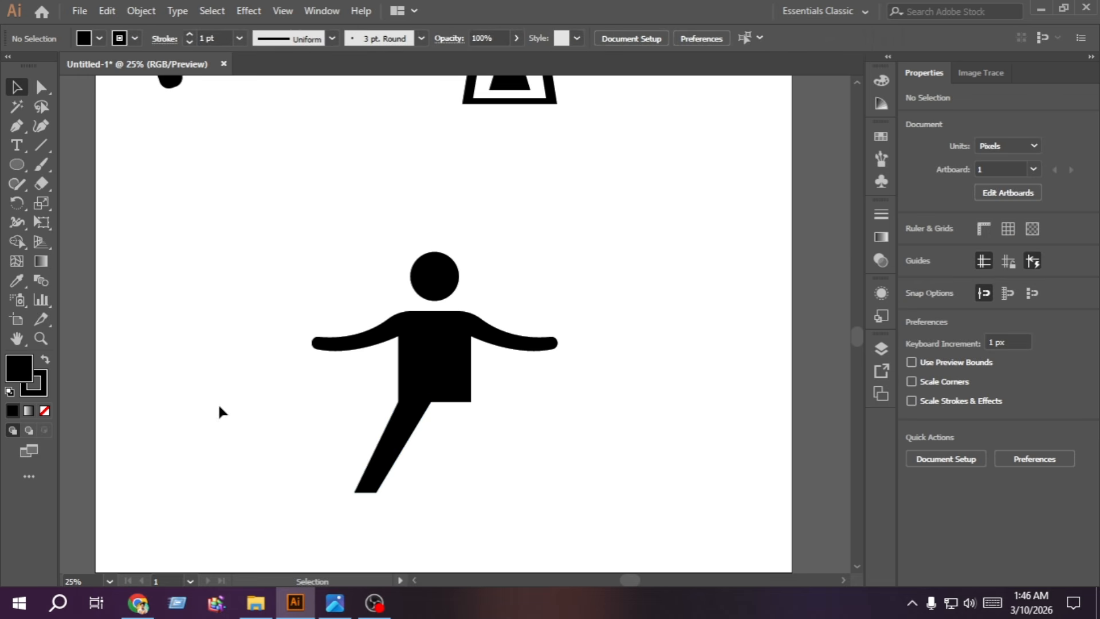
pyautogui.click(390, 446)
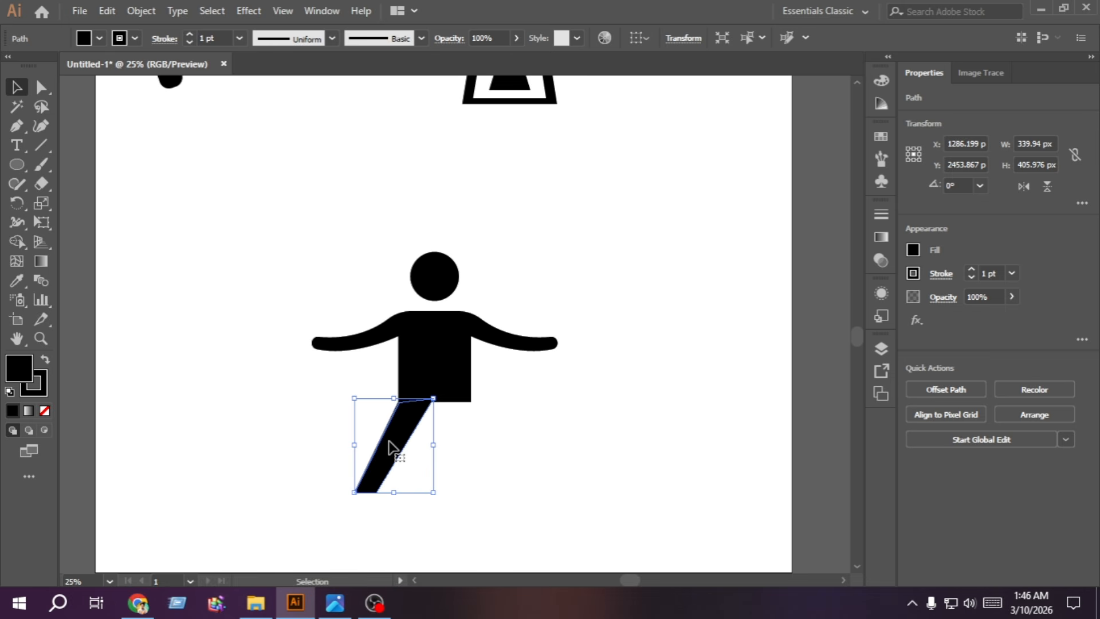
pyautogui.rightClick(390, 447)
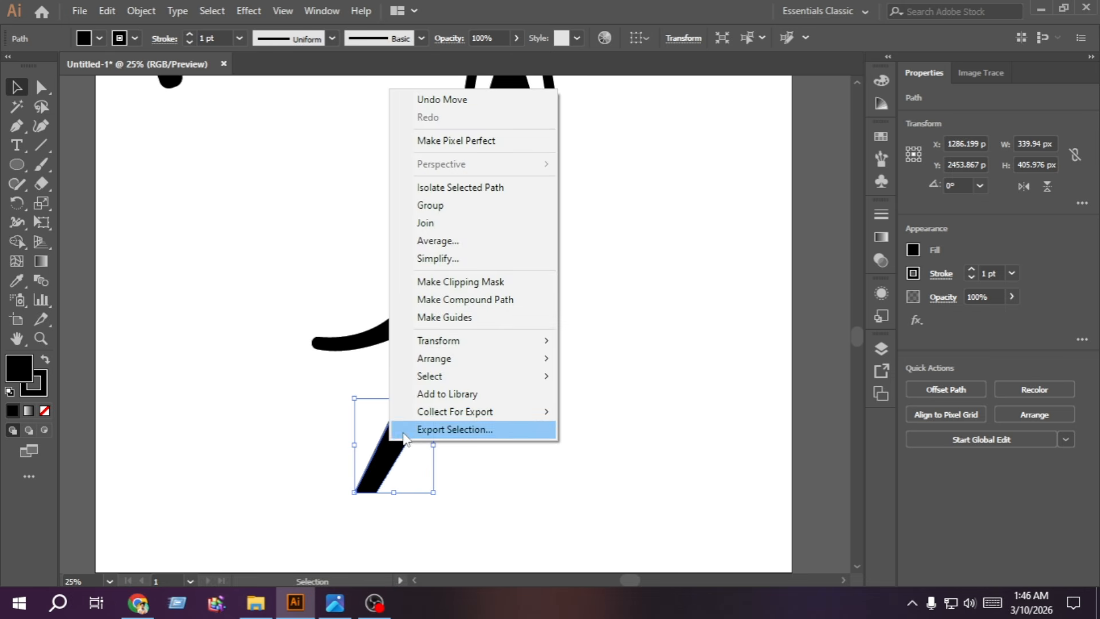
pyautogui.moveTo(454, 347)
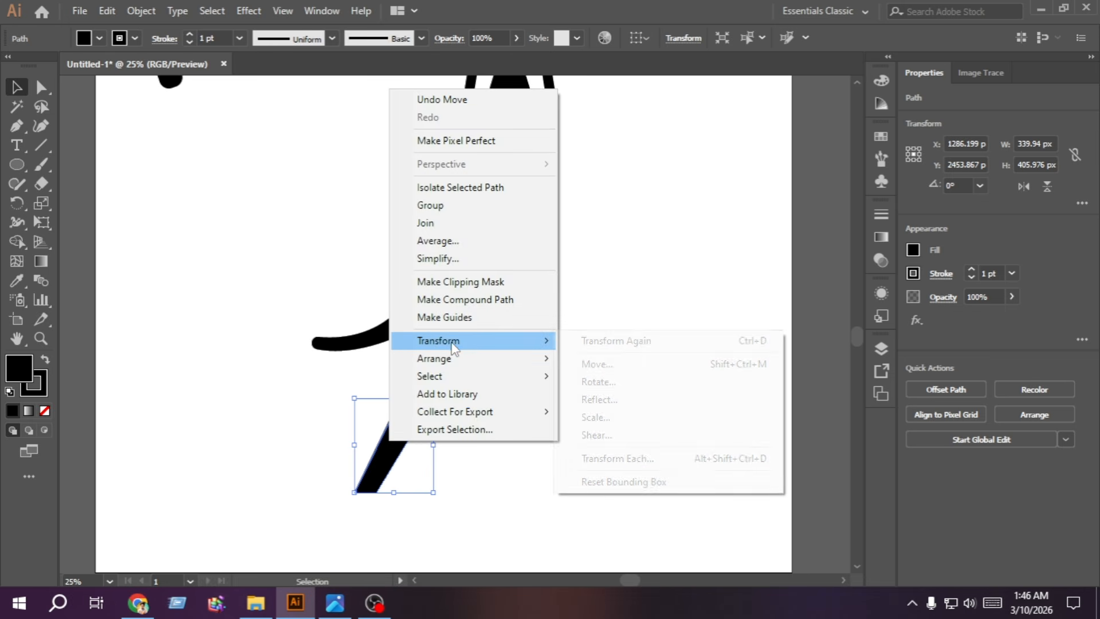
pyautogui.click(643, 399)
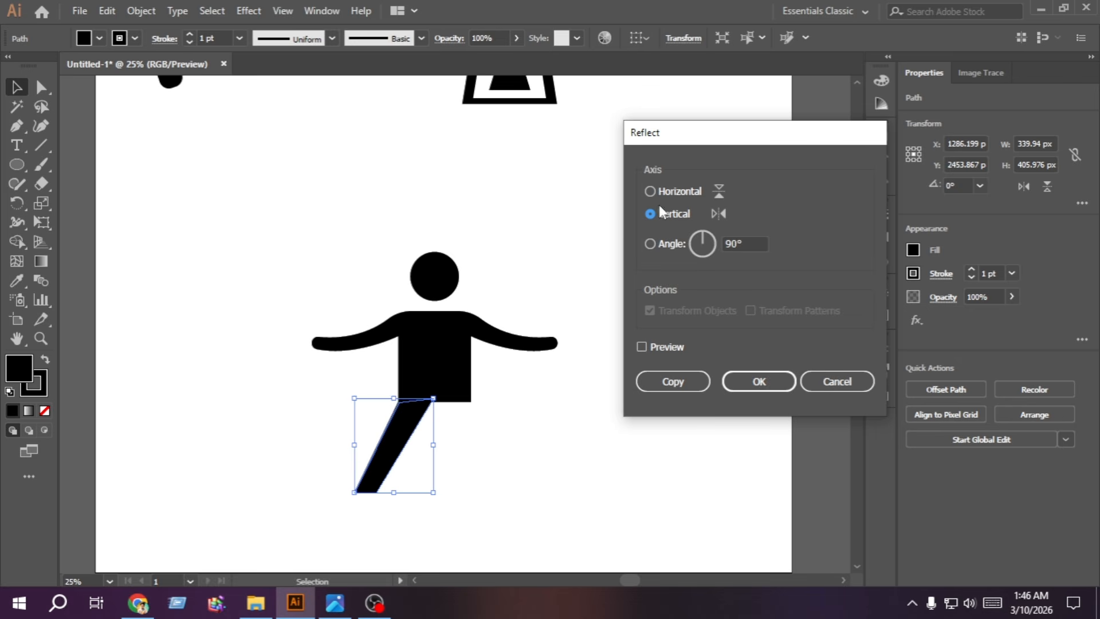
pyautogui.click(675, 383)
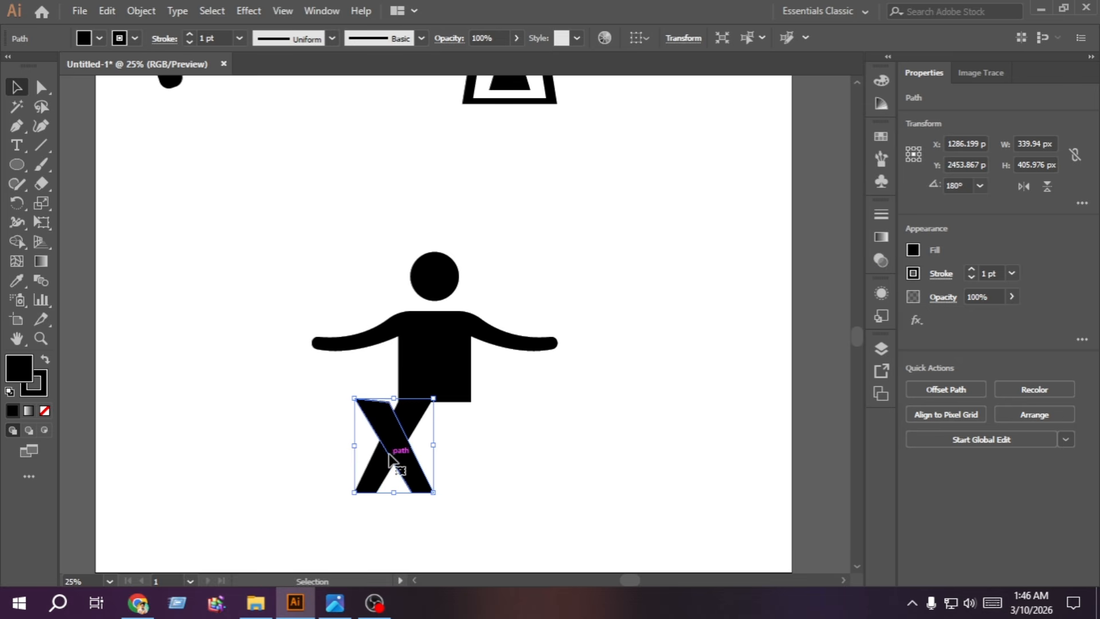
pyautogui.moveTo(400, 450); pyautogui.dragTo(479, 448)
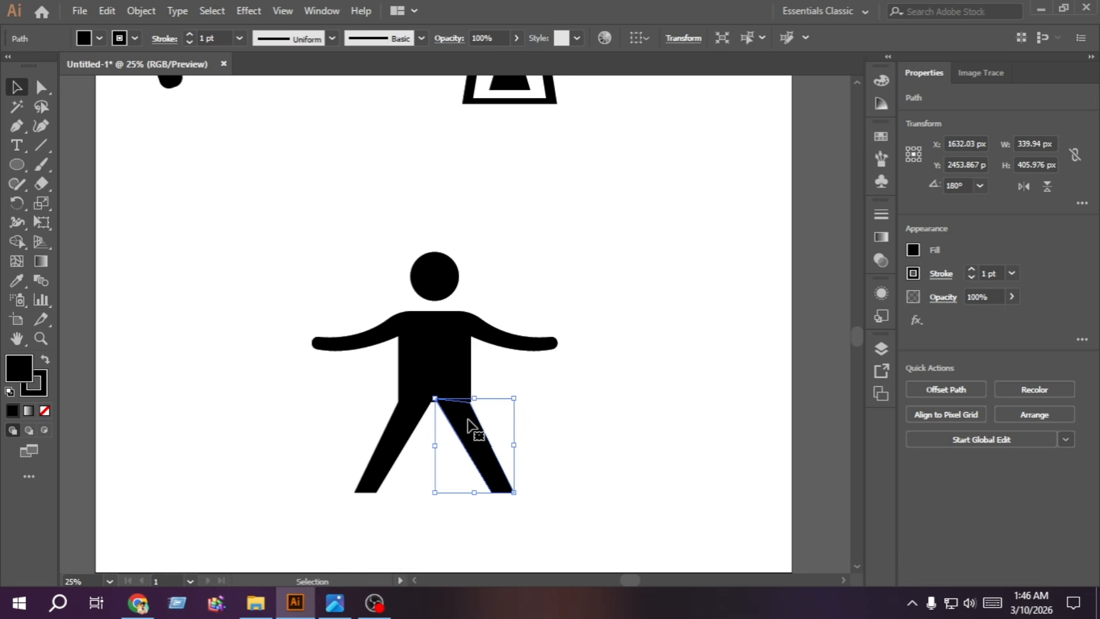
# Step: Remove the stroke from the person's head, torso and both legs
pyautogui.hotkey('ctrl', 'shift', 'a')
pyautogui.click(16, 87)
pyautogui.moveTo(552, 498); pyautogui.dragTo(292, 259)
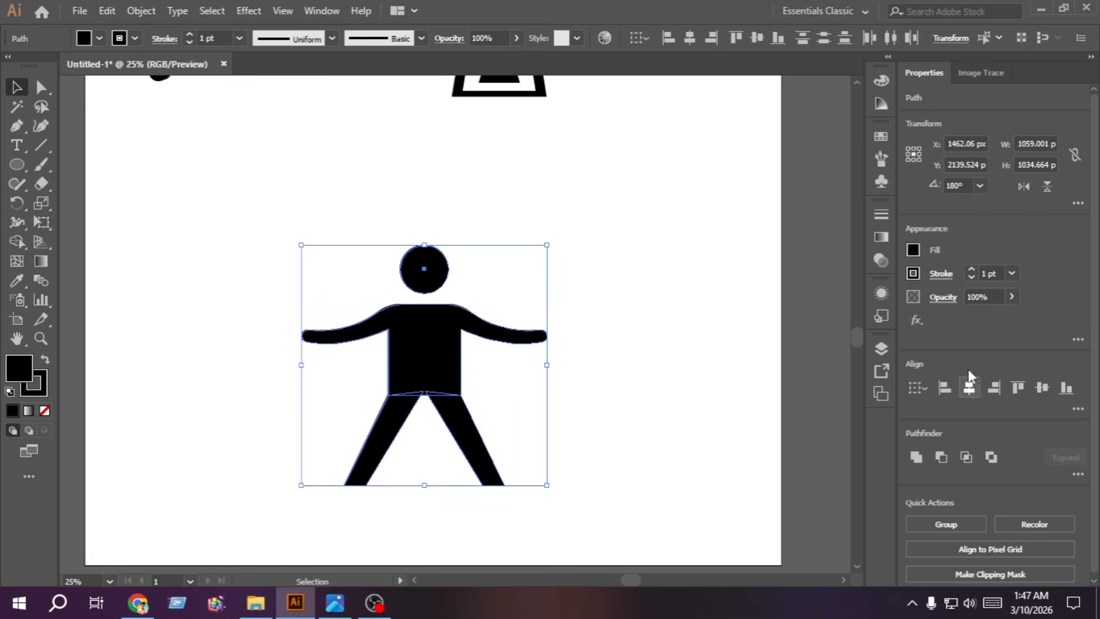
pyautogui.click(913, 273)
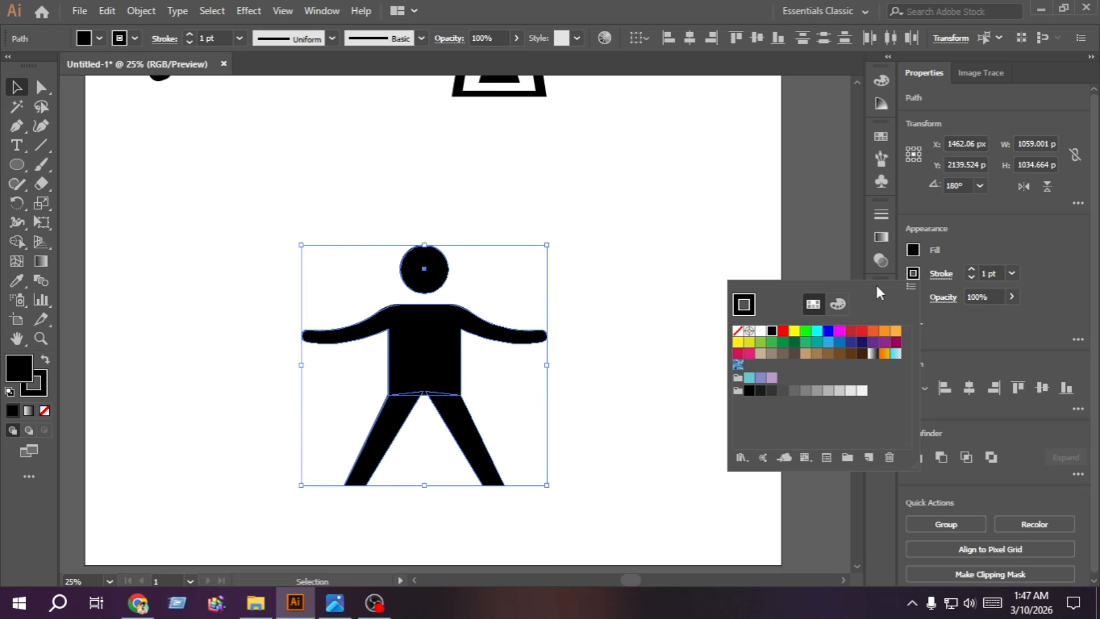
pyautogui.click(738, 331)
pyautogui.click(638, 370)
pyautogui.click(638, 370)
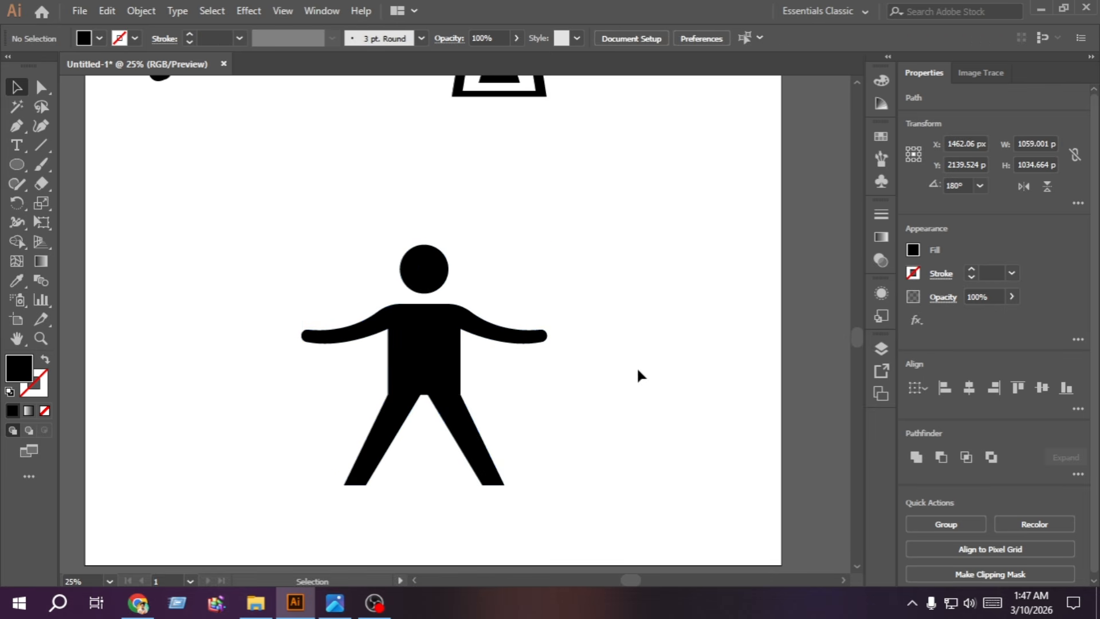
# Step: Merge the torso, arms and both legs into one shape with the Shape Builder tool
pyautogui.moveTo(442, 477); pyautogui.dragTo(319, 342)
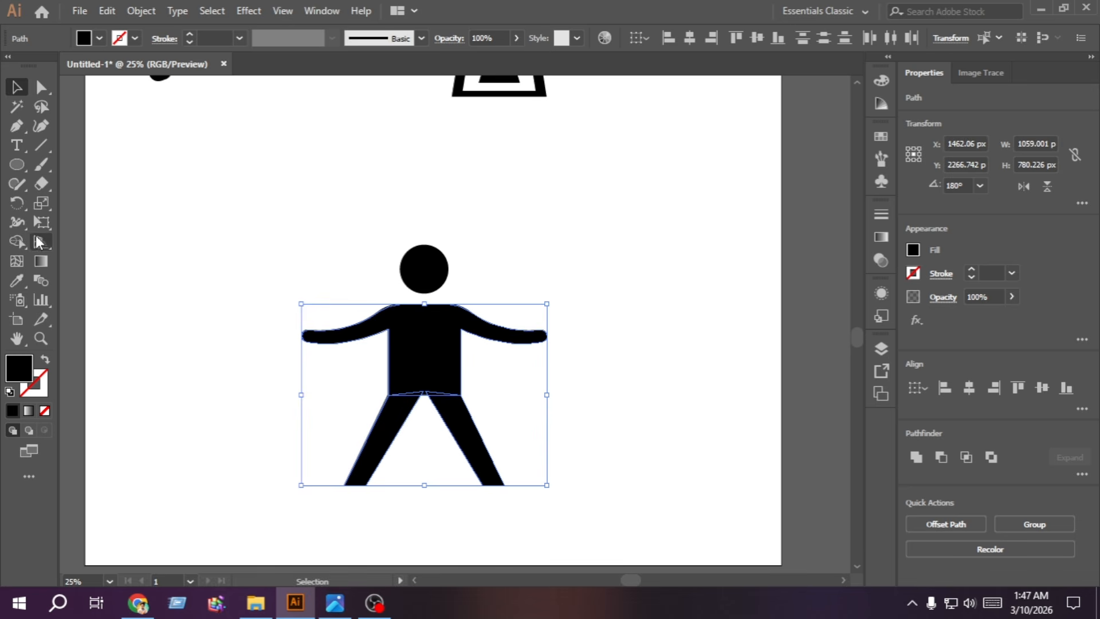
pyautogui.click(13, 242)
pyautogui.moveTo(413, 363)
pyautogui.mouseDown()
pyautogui.moveTo(397, 405)
pyautogui.moveTo(401, 378)
pyautogui.moveTo(437, 383)
pyautogui.moveTo(461, 423)
pyautogui.moveTo(422, 393)
pyautogui.moveTo(393, 403)
pyautogui.mouseUp()
pyautogui.press('v')
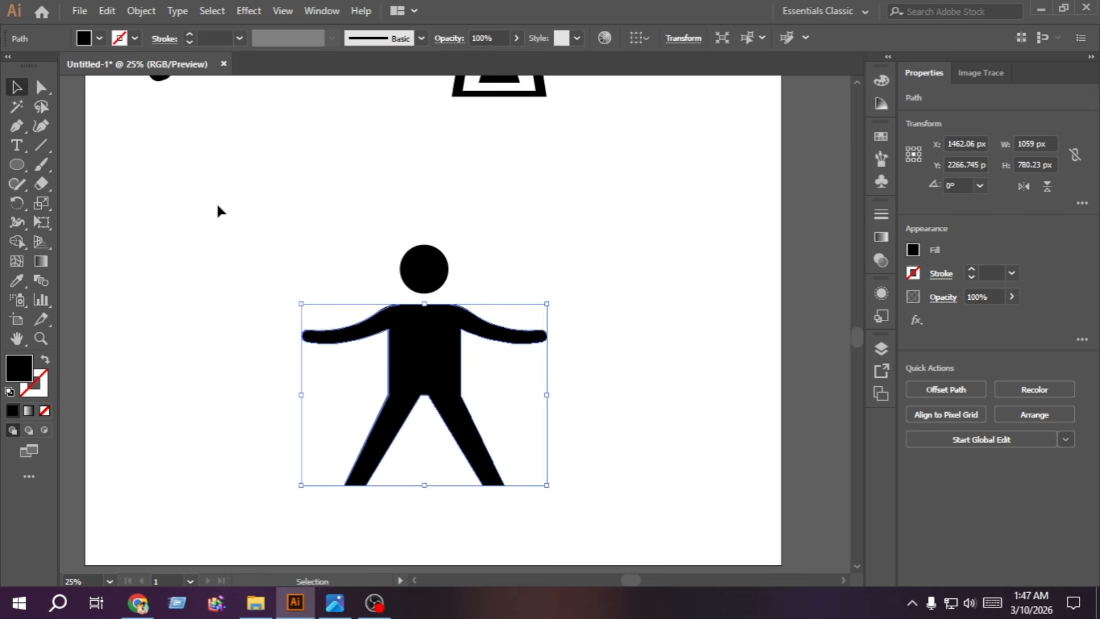
pyautogui.click(218, 213)
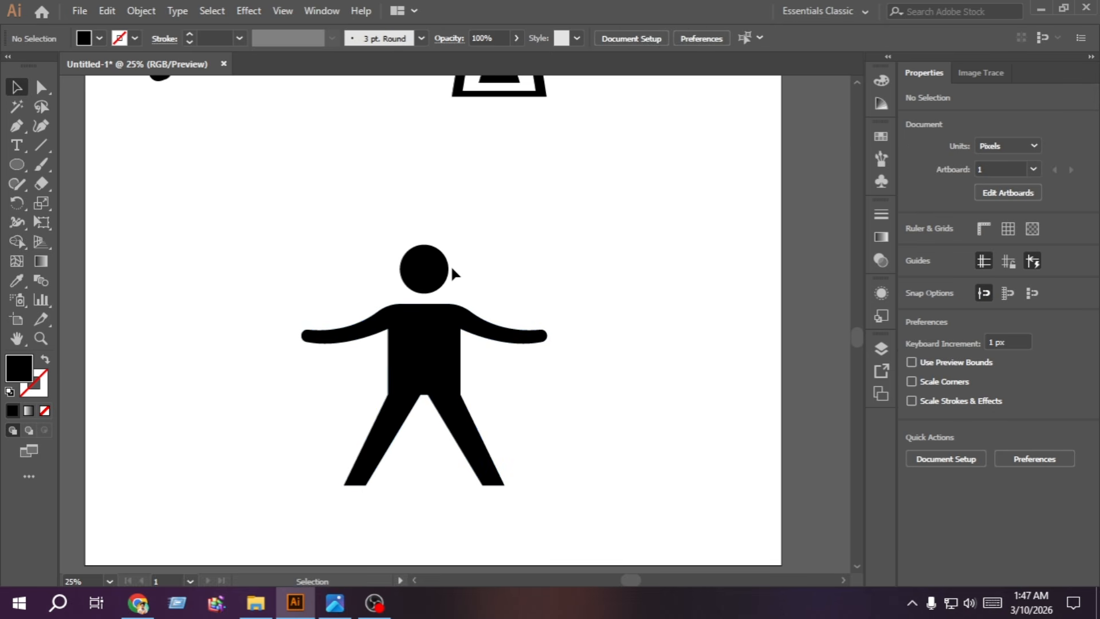
# Step: Replace the round head with a black rounded-corner rectangle about 179 px wide and 199 px tall, centred above the torso
pyautogui.click(437, 271)
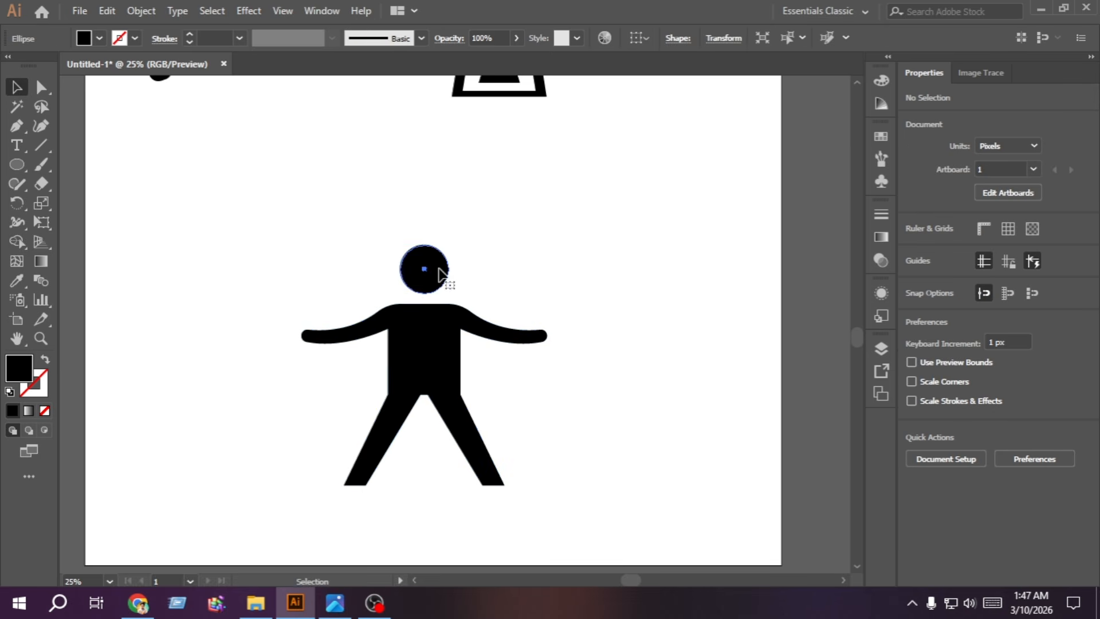
pyautogui.press('Delete')
pyautogui.moveTo(17, 164); pyautogui.dragTo(83, 163)
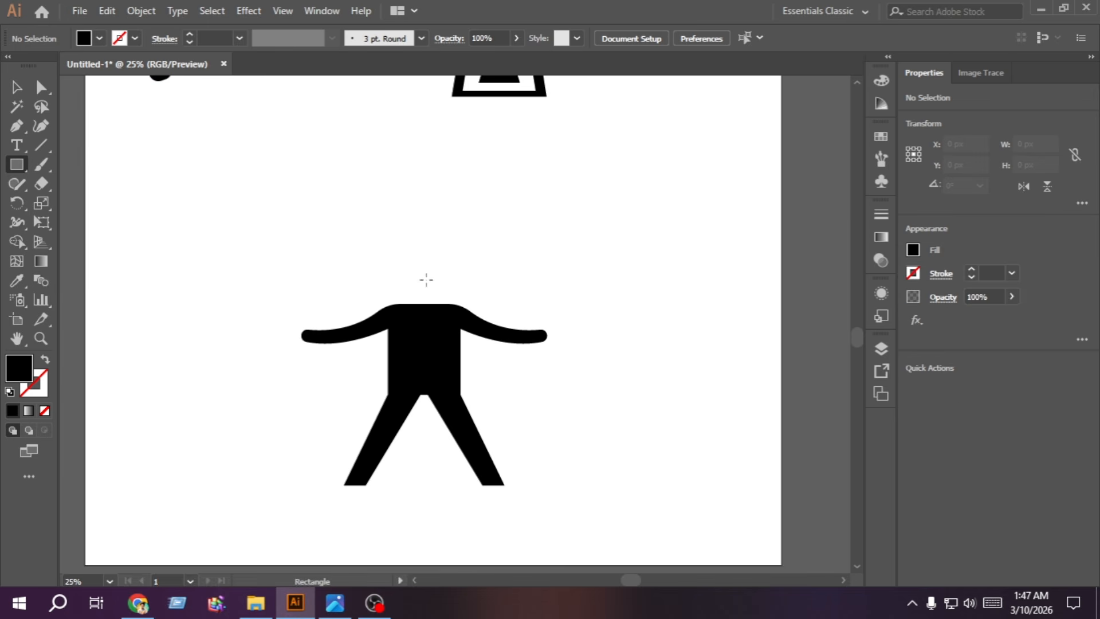
pyautogui.moveTo(408, 245)
pyautogui.mouseDown()
pyautogui.moveTo(449, 288)
pyautogui.moveTo(416, 254)
pyautogui.moveTo(430, 271)
pyautogui.moveTo(427, 246)
pyautogui.mouseUp()
pyautogui.press('v')
pyautogui.click(329, 245)
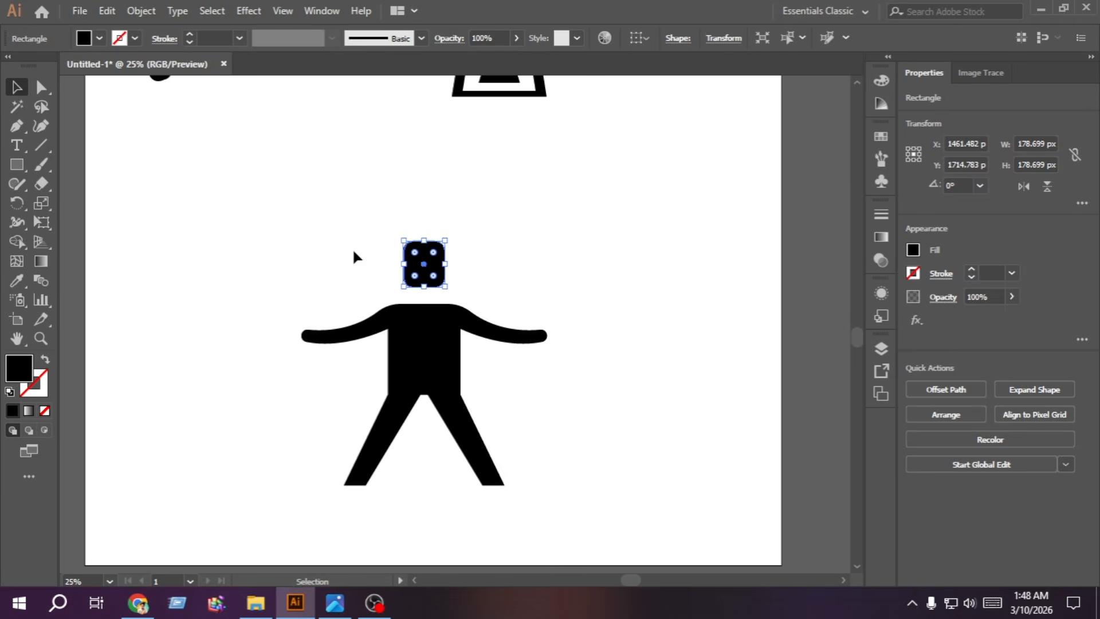
pyautogui.click(317, 246)
# Step: Round the head's two lower corners to 89.35 px and stretch the head down to about 215 px tall
pyautogui.click(40, 88)
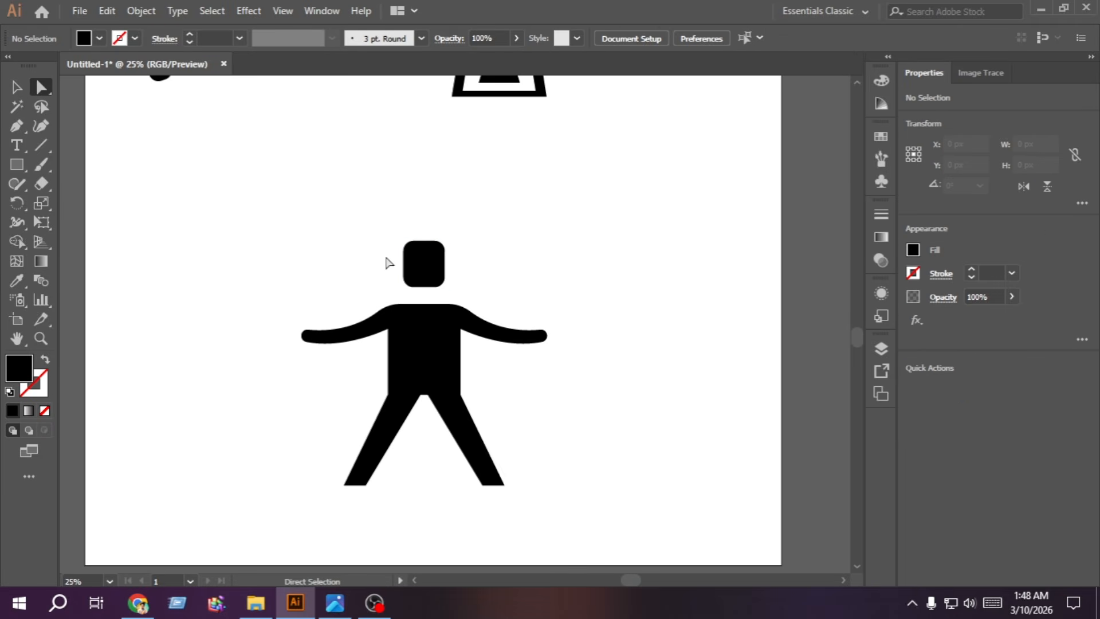
pyautogui.moveTo(383, 268); pyautogui.dragTo(444, 285)
pyautogui.moveTo(468, 298); pyautogui.dragTo(429, 246)
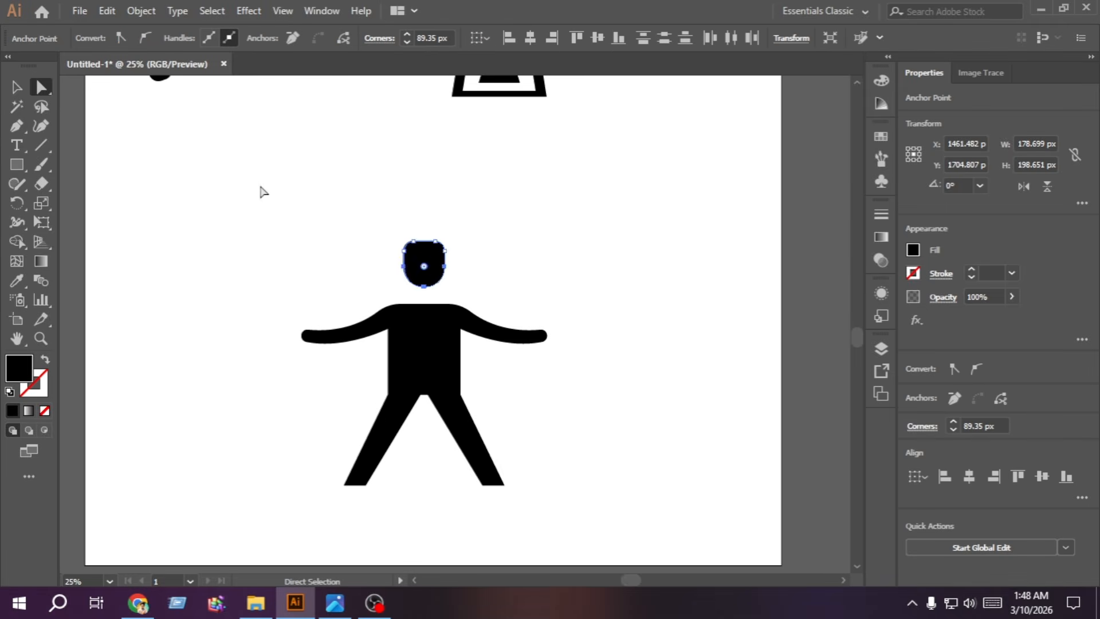
pyautogui.click(177, 194)
pyautogui.click(16, 87)
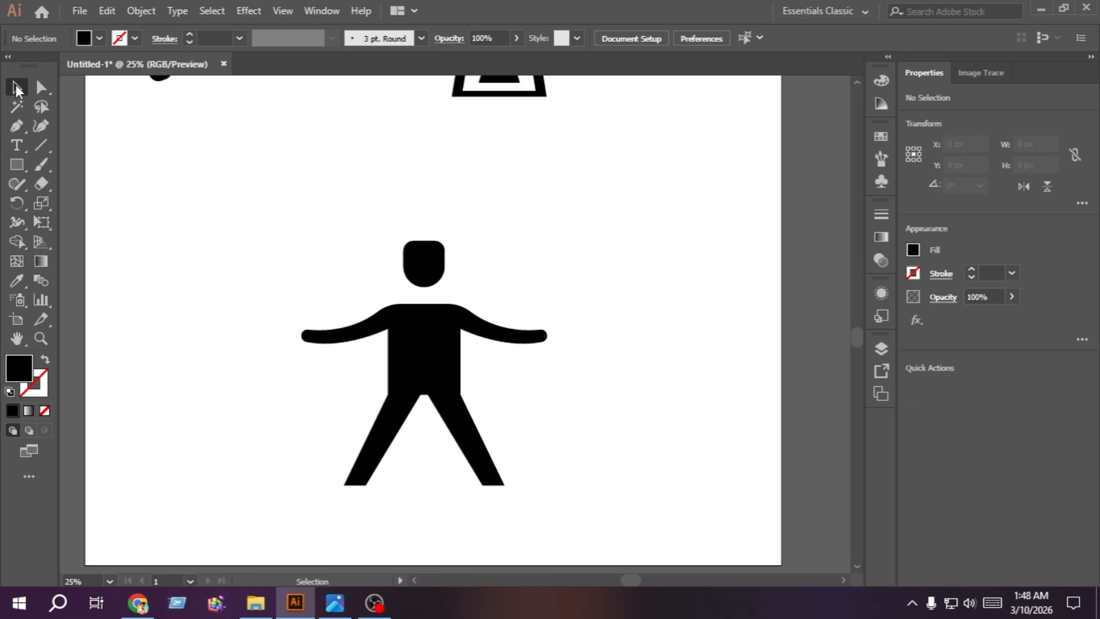
# Step: Draw a hat brim about 226 x 22 px across the upper part of the head and fully round its corners
pyautogui.click(16, 164)
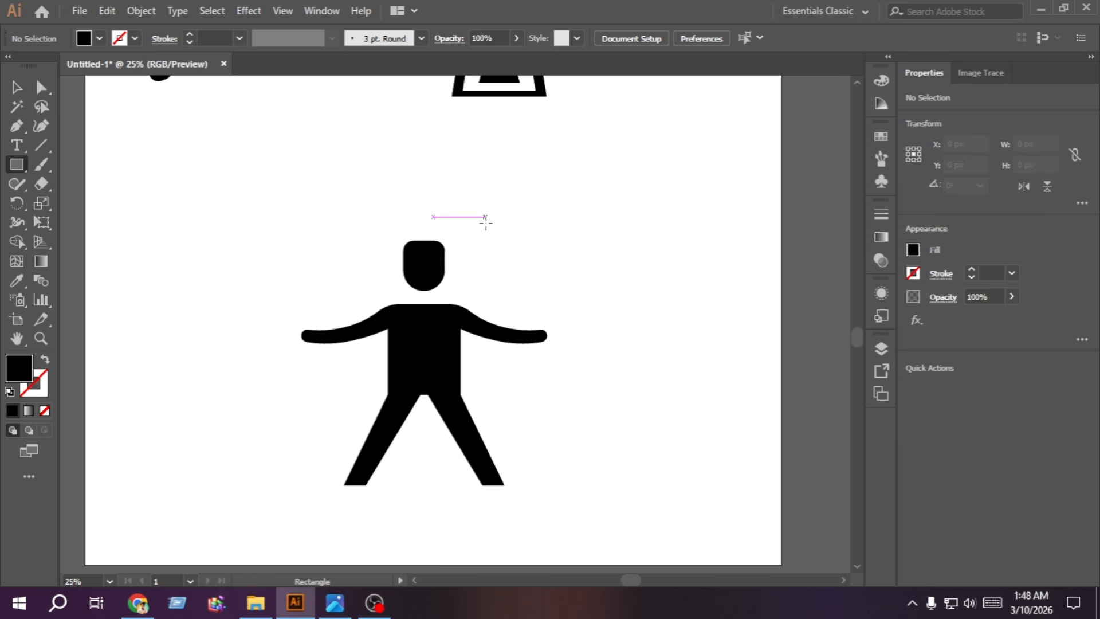
pyautogui.scroll(3, 412, 258)
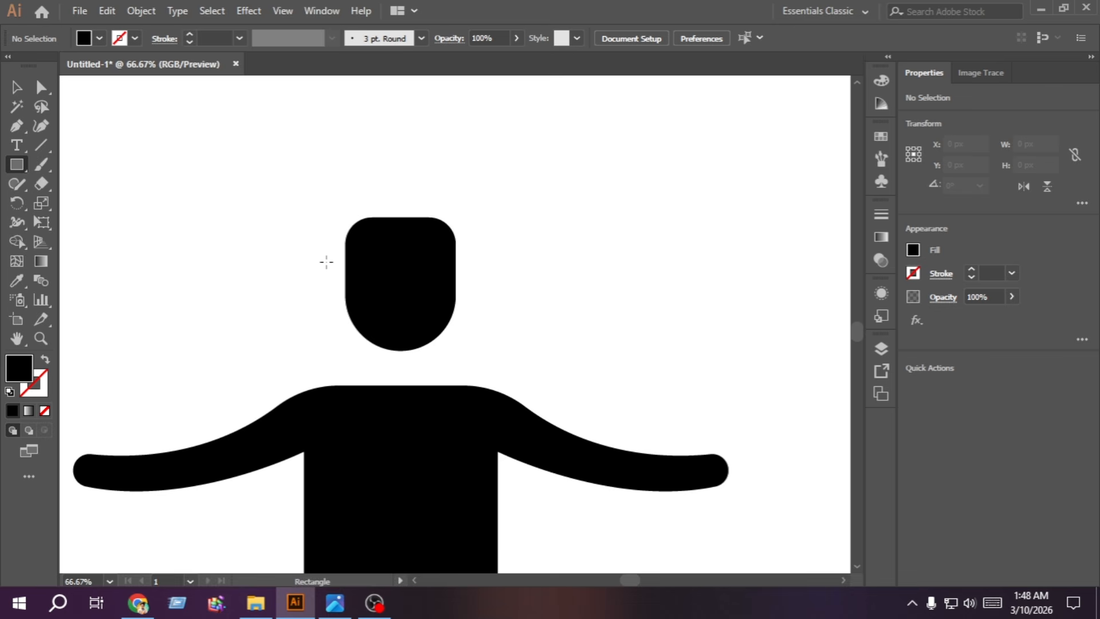
pyautogui.moveTo(329, 263); pyautogui.dragTo(470, 276)
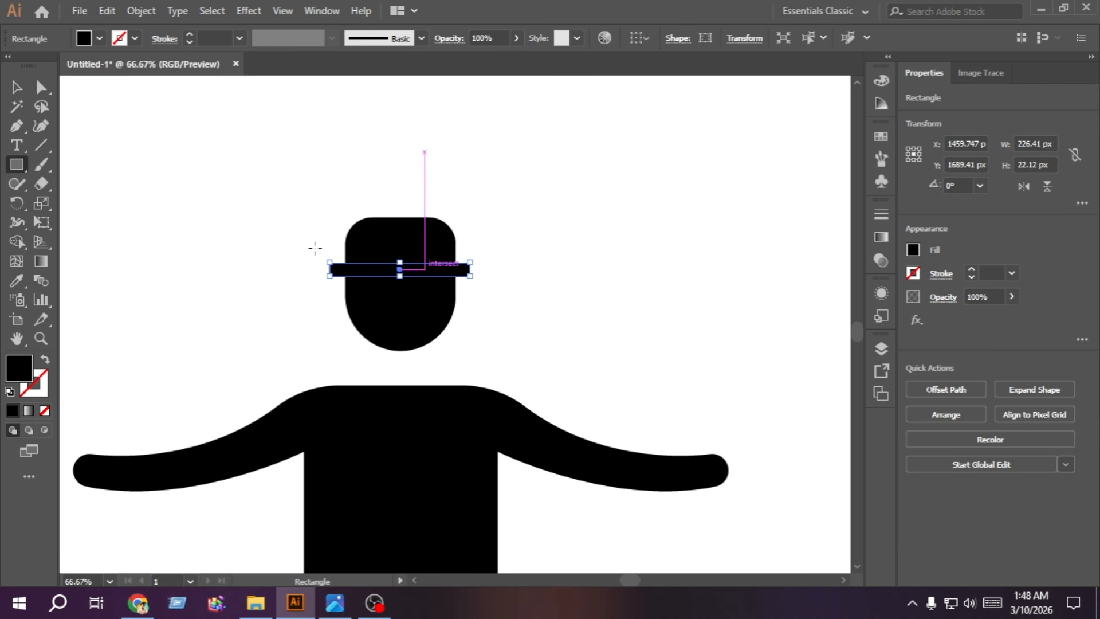
pyautogui.click(17, 87)
pyautogui.click(41, 87)
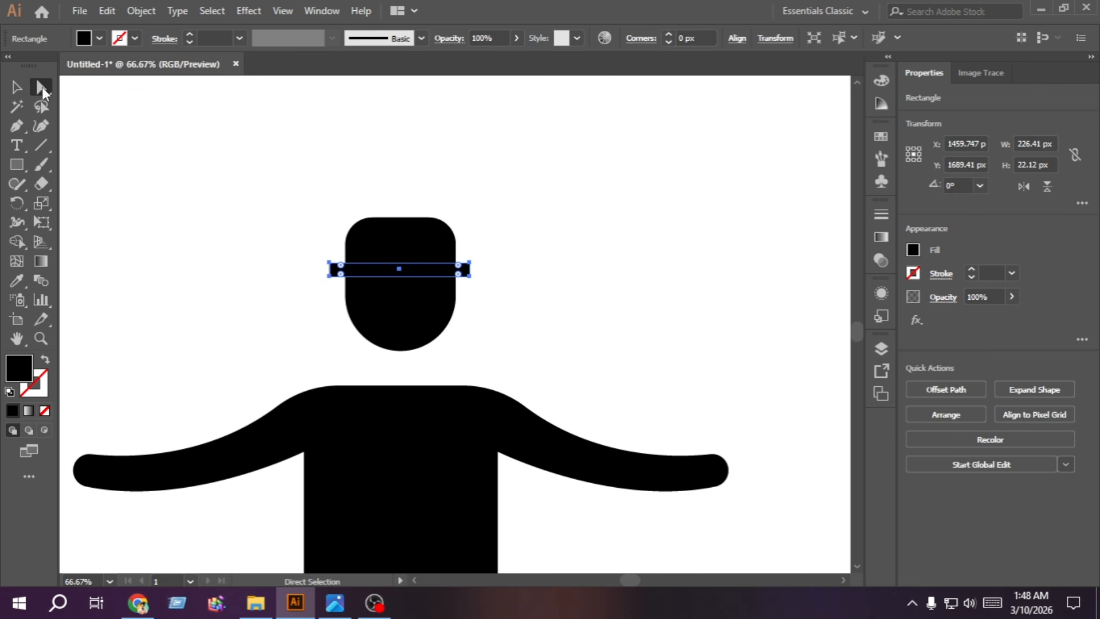
pyautogui.moveTo(340, 265); pyautogui.dragTo(435, 312)
pyautogui.click(508, 325)
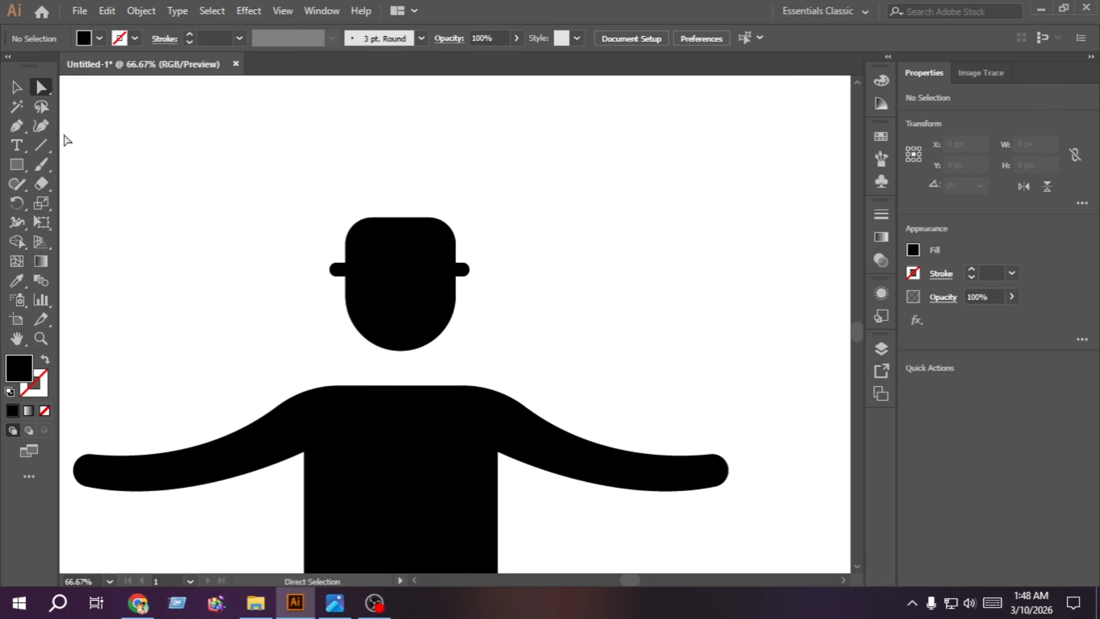
# Step: Thicken the hat brim downward to about 27 px tall
pyautogui.click(17, 87)
pyautogui.click(395, 274)
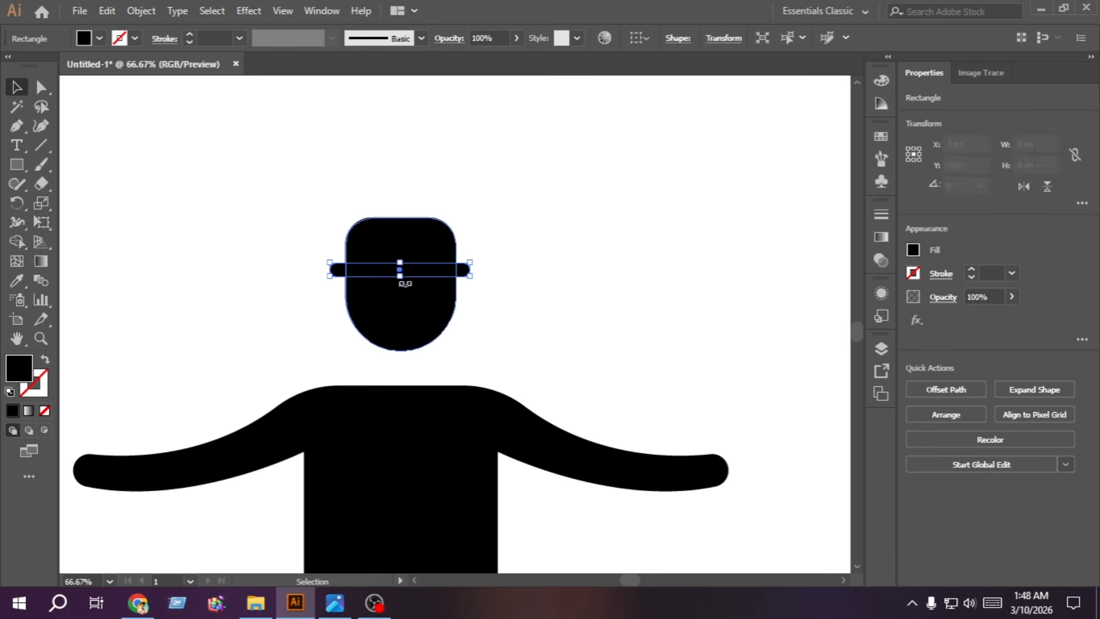
pyautogui.moveTo(400, 276); pyautogui.dragTo(395, 281)
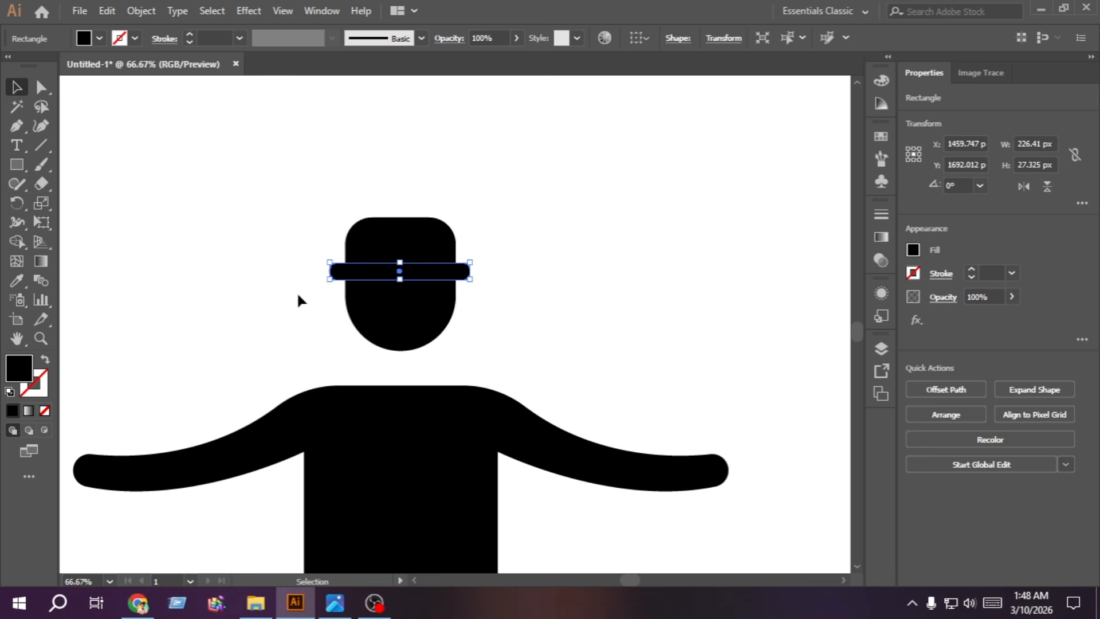
pyautogui.click(270, 295)
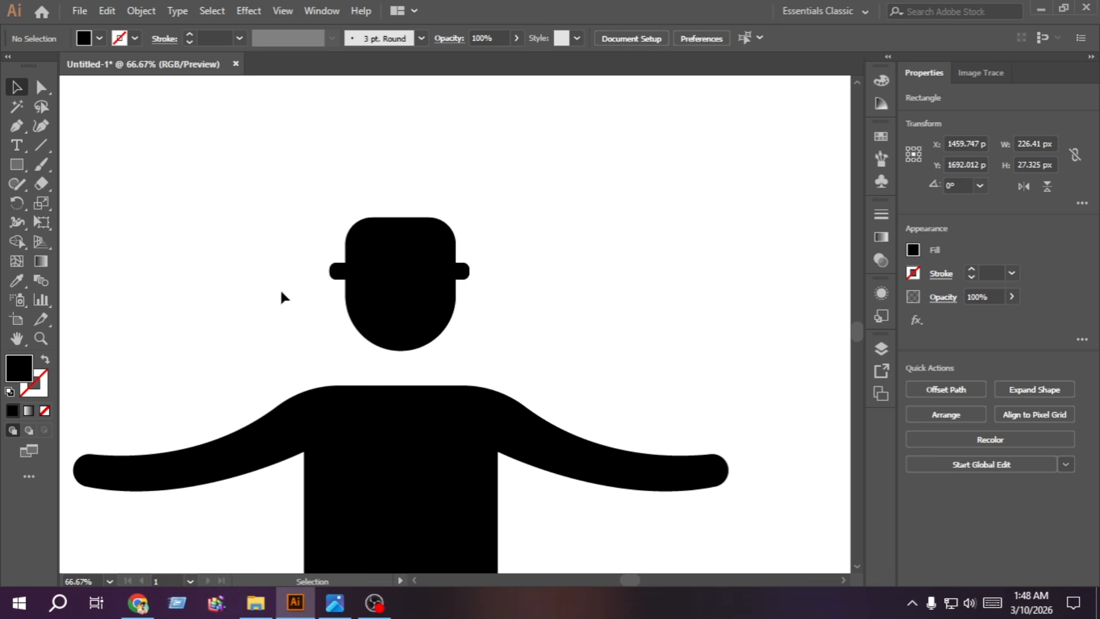
# Step: Paste a copy of the hat brim in place and enlarge it from its centre to about 442 px wide
pyautogui.click(453, 272)
pyautogui.click(108, 11)
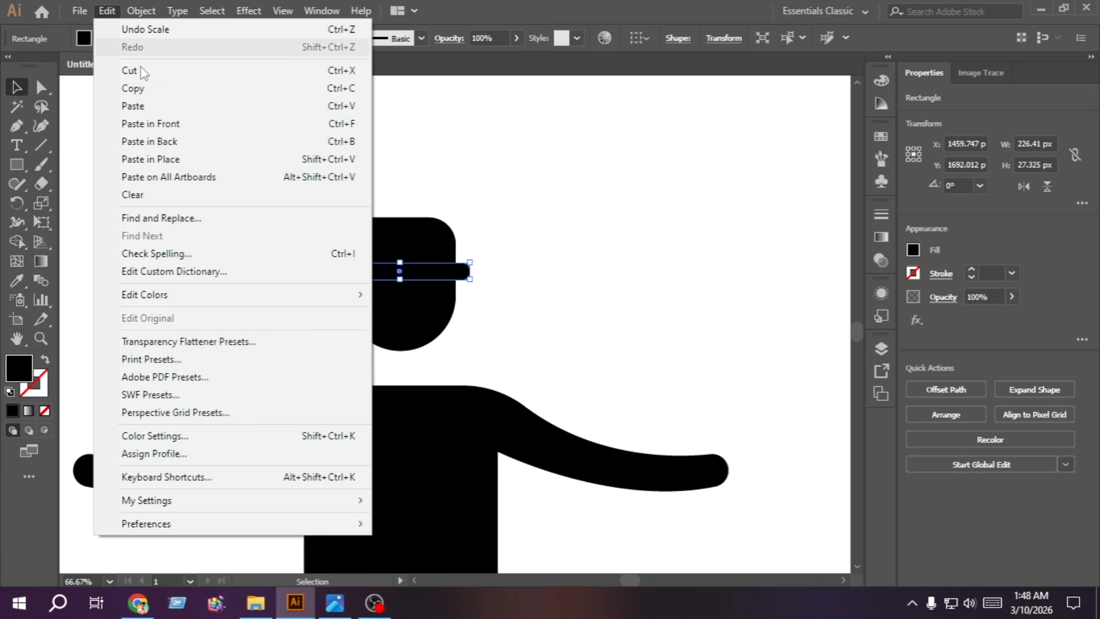
pyautogui.click(151, 87)
pyautogui.click(108, 11)
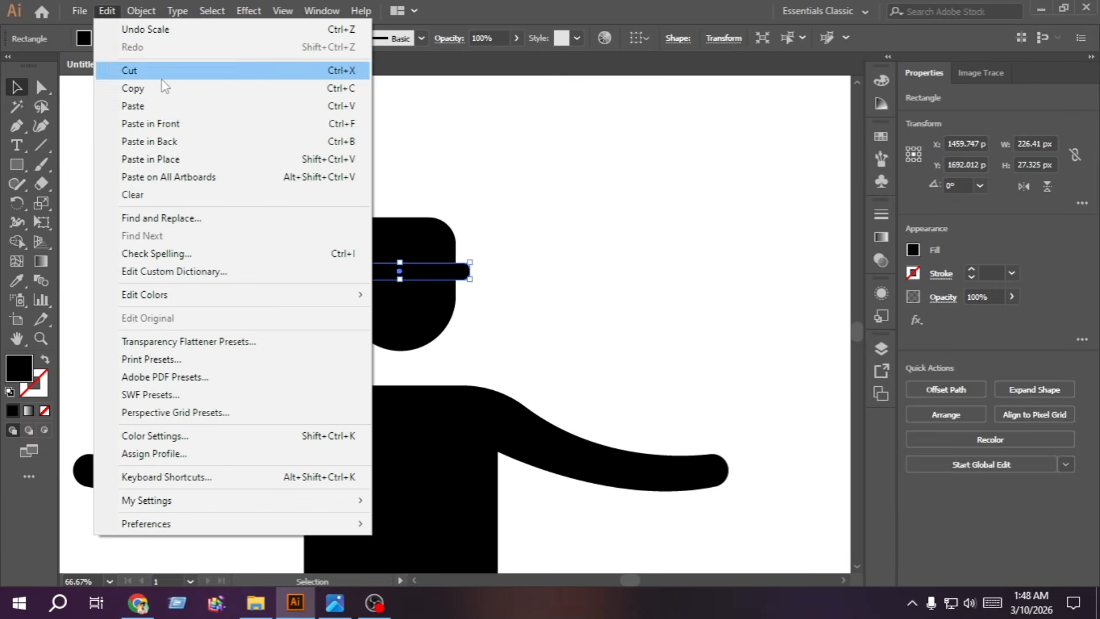
pyautogui.click(193, 133)
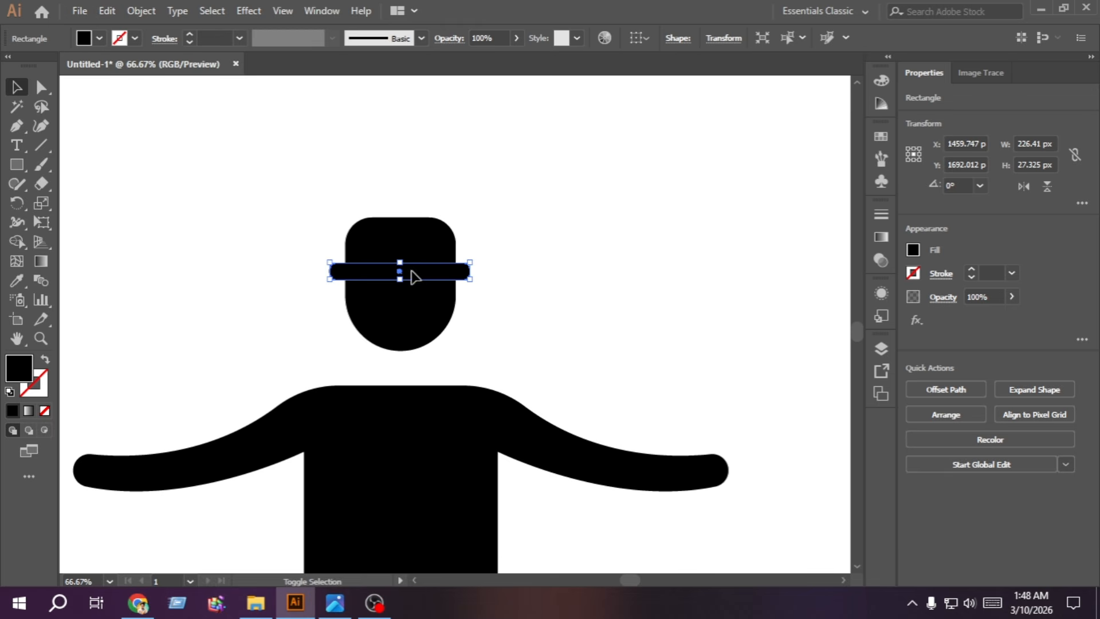
pyautogui.moveTo(401, 263); pyautogui.dragTo(406, 256)
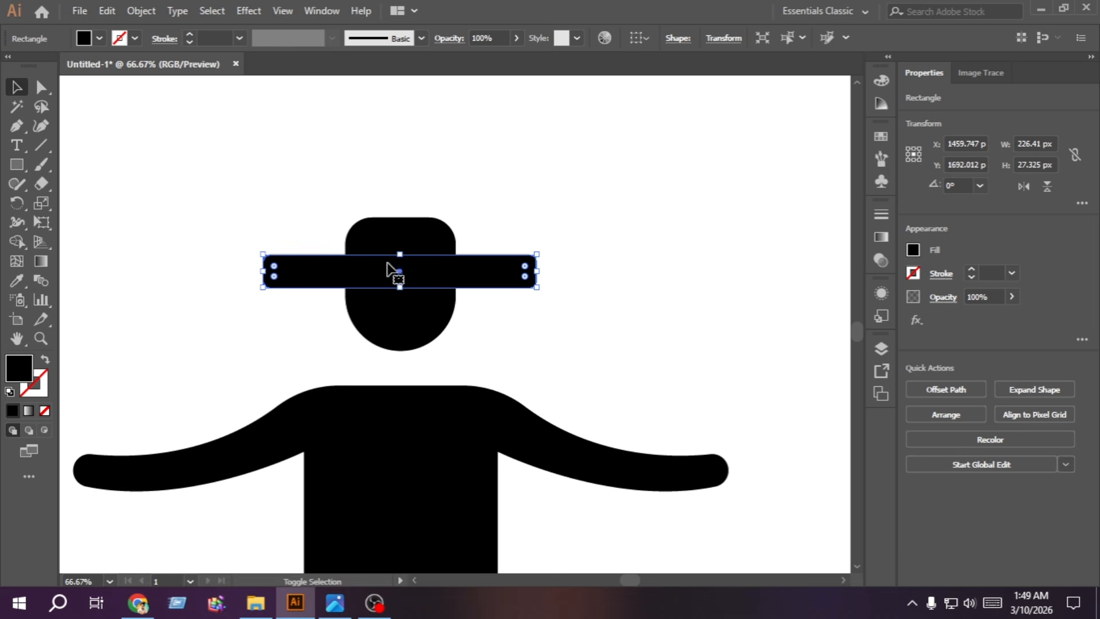
# Step: Use Shape Builder to remove the enlarged band above and beside the brim, and merge the brim with the face
pyautogui.moveTo(267, 200); pyautogui.dragTo(510, 321)
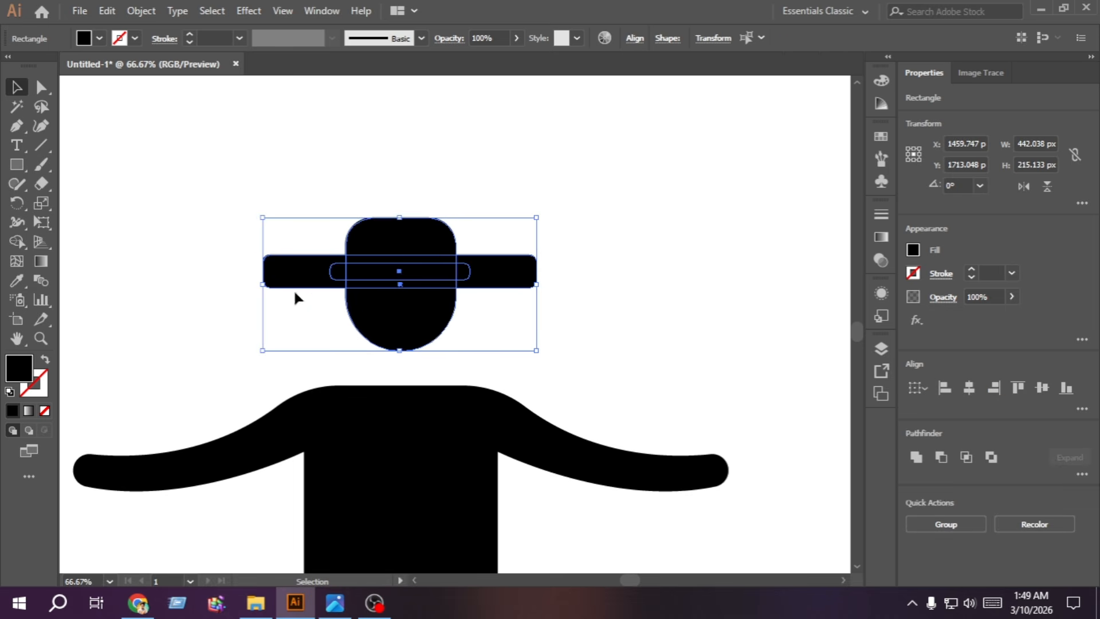
pyautogui.click(16, 241)
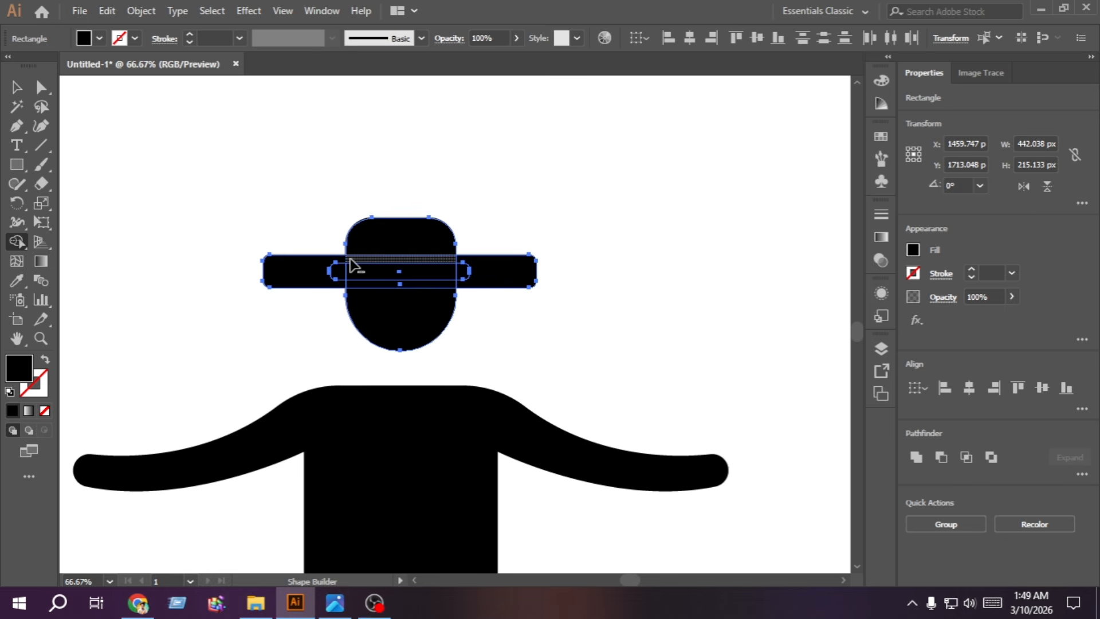
pyautogui.moveTo(350, 265); pyautogui.dragTo(340, 261)
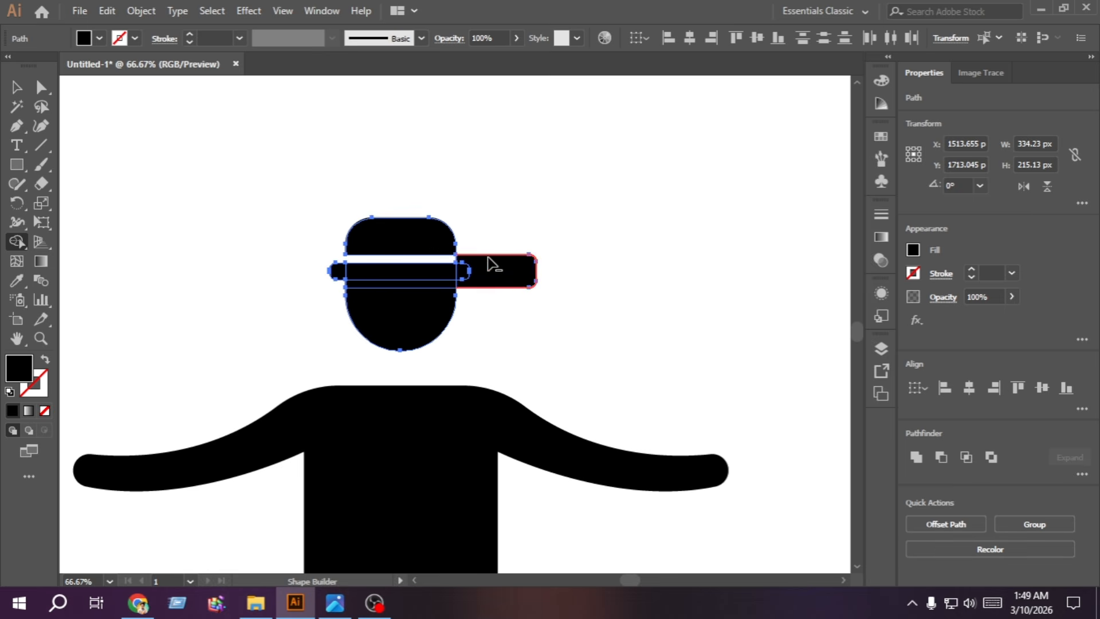
pyautogui.keyDown('alt'); pyautogui.click(491, 265); pyautogui.keyUp('alt')
pyautogui.moveTo(424, 305)
pyautogui.mouseDown()
pyautogui.moveTo(386, 279)
pyautogui.moveTo(341, 278)
pyautogui.mouseUp()
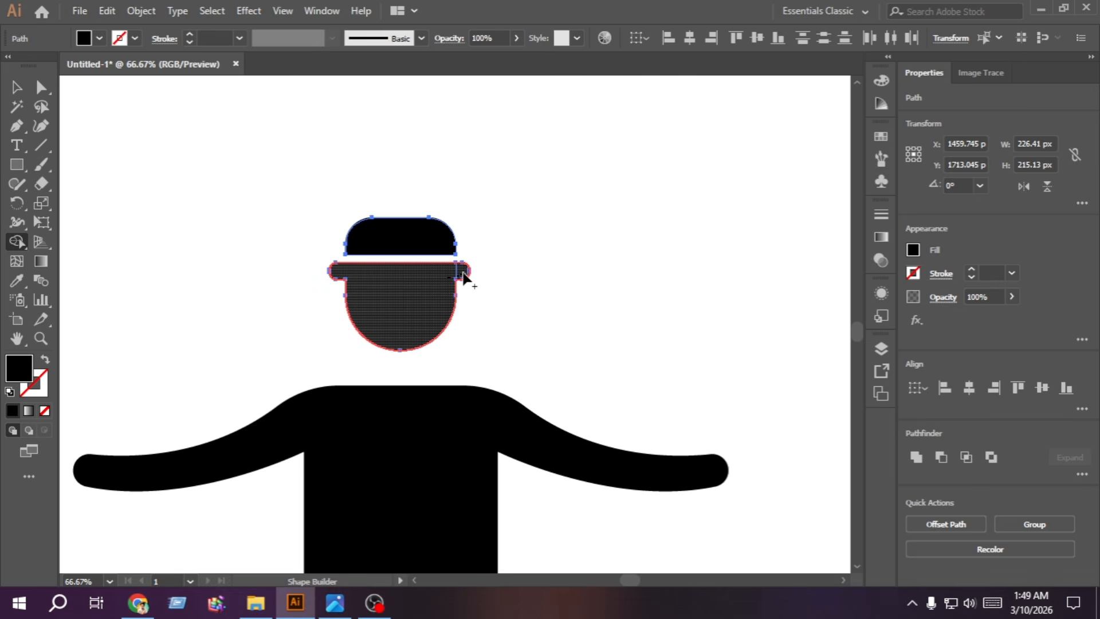
pyautogui.click(16, 87)
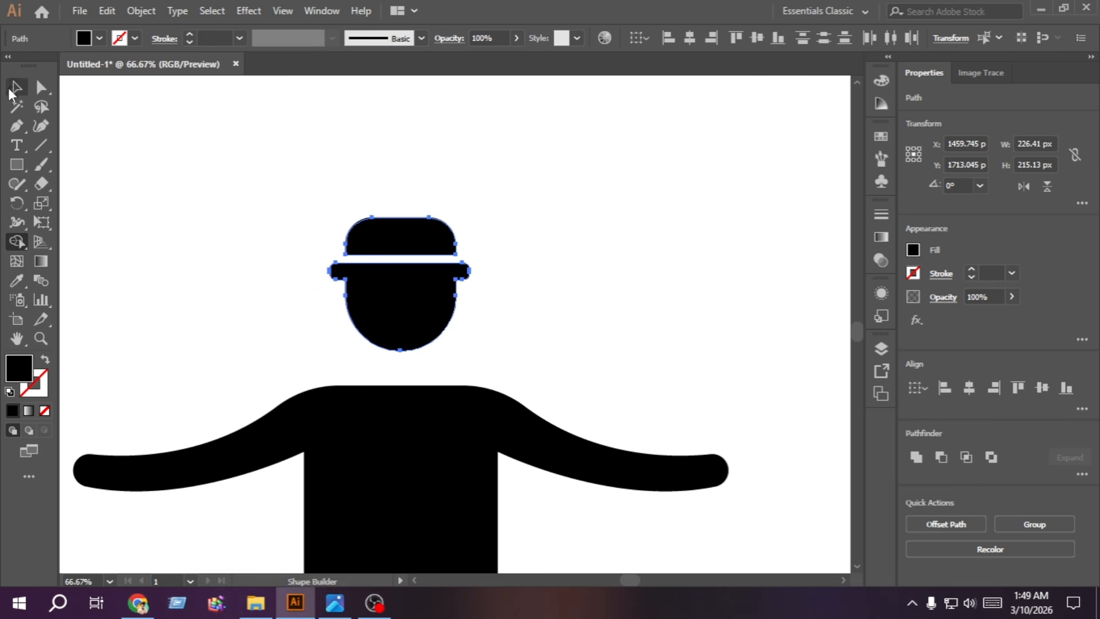
pyautogui.click(143, 157)
# Step: Group the hat and face, and shift the group slightly down toward the torso while making it a little taller
pyautogui.moveTo(490, 324); pyautogui.dragTo(361, 223)
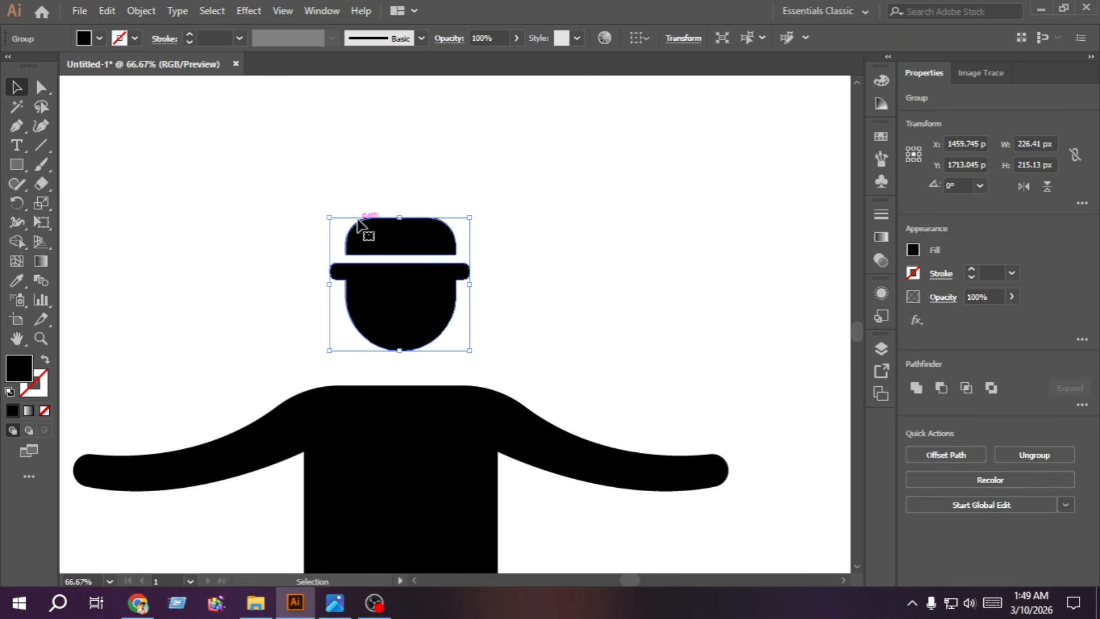
pyautogui.click(239, 228)
pyautogui.scroll(-2, 280, 287)
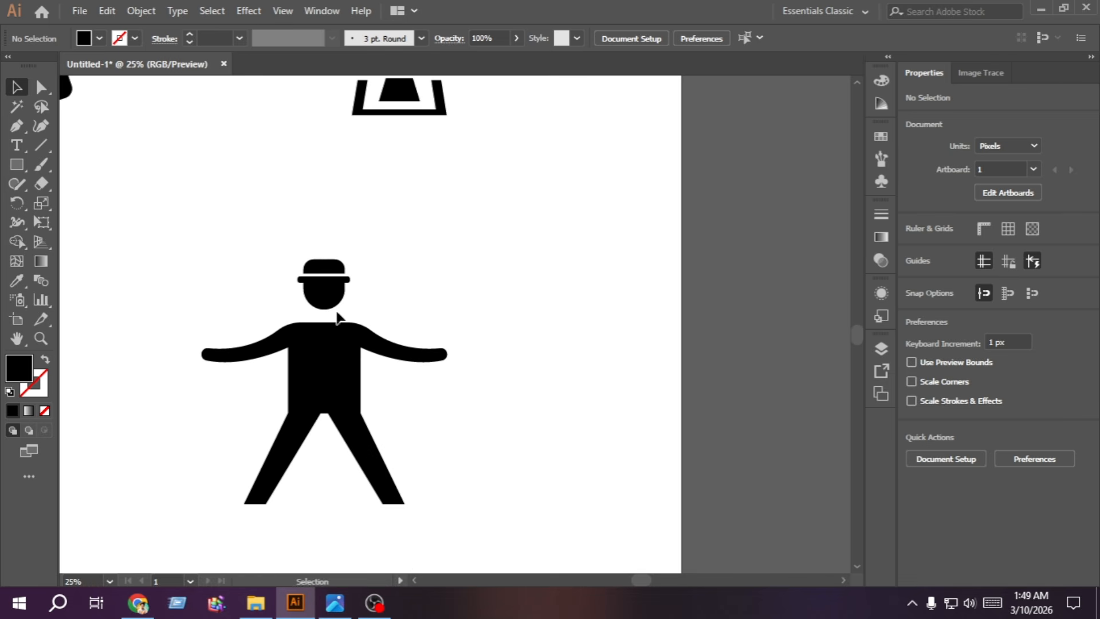
pyautogui.click(333, 302)
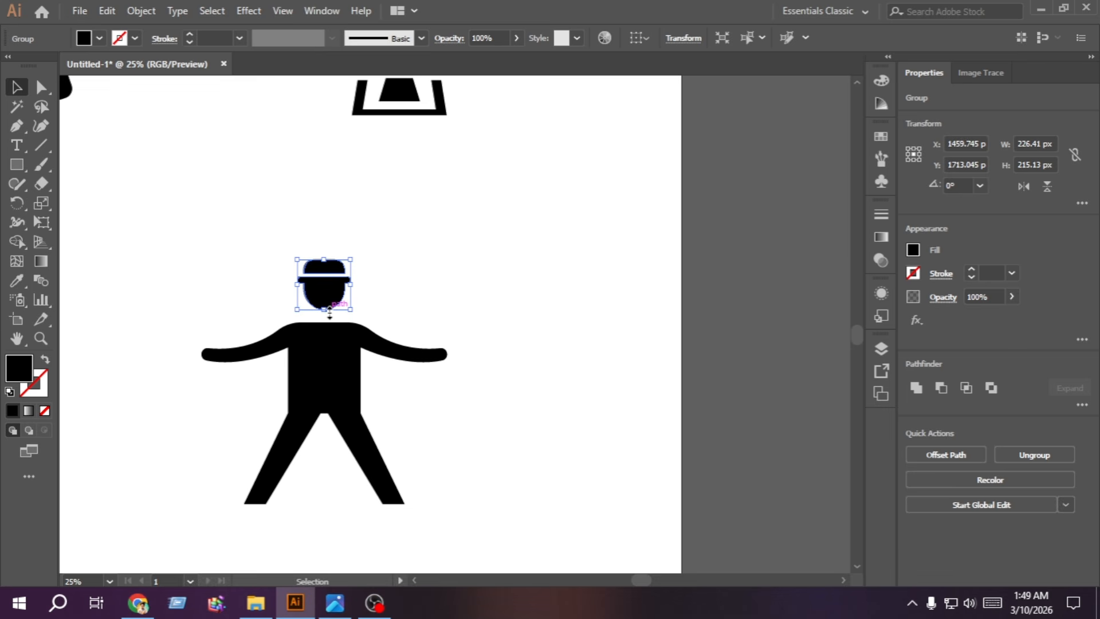
pyautogui.moveTo(330, 310); pyautogui.dragTo(328, 313)
pyautogui.click(391, 314)
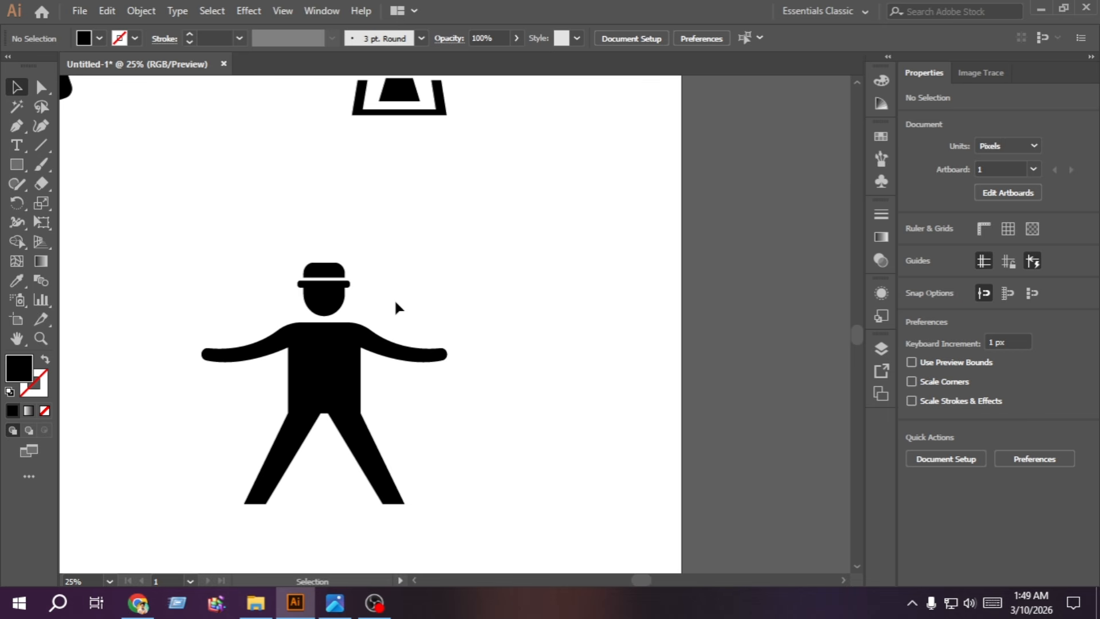
# Step: Round the two outer hip corners where the torso meets the legs to about 329 px
pyautogui.click(41, 89)
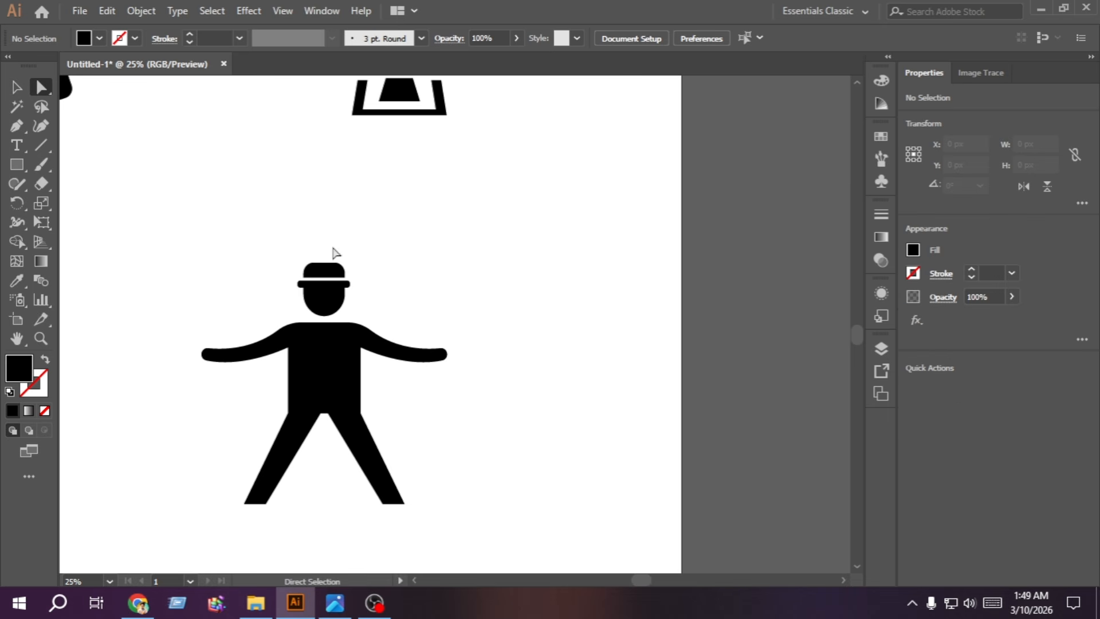
pyautogui.click(359, 415)
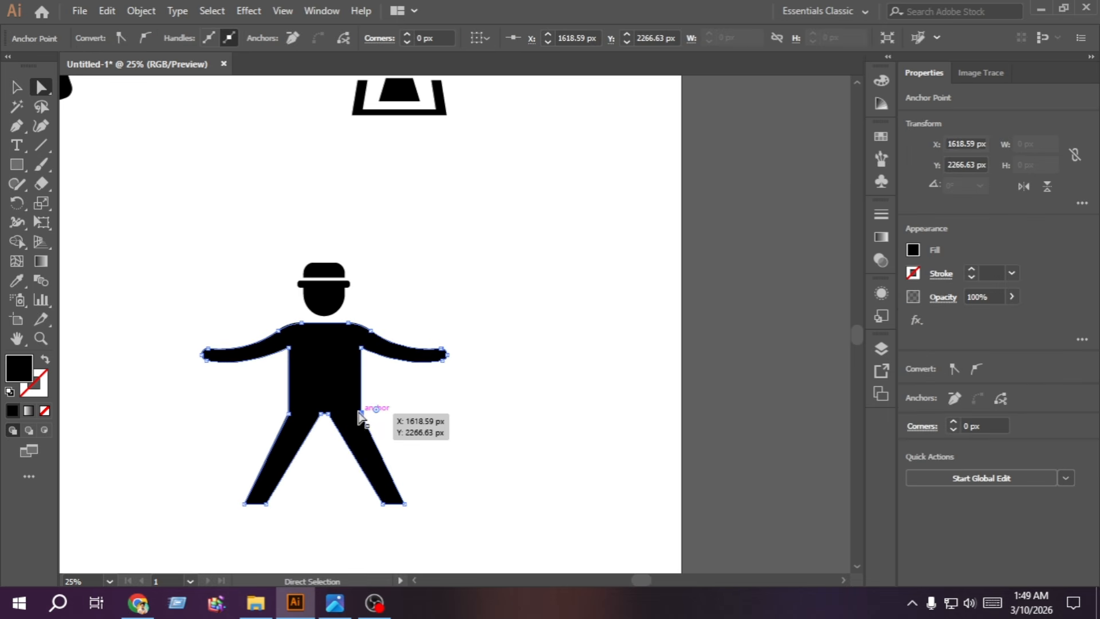
pyautogui.keyDown('shift'); pyautogui.click(289, 413); pyautogui.keyUp('shift')
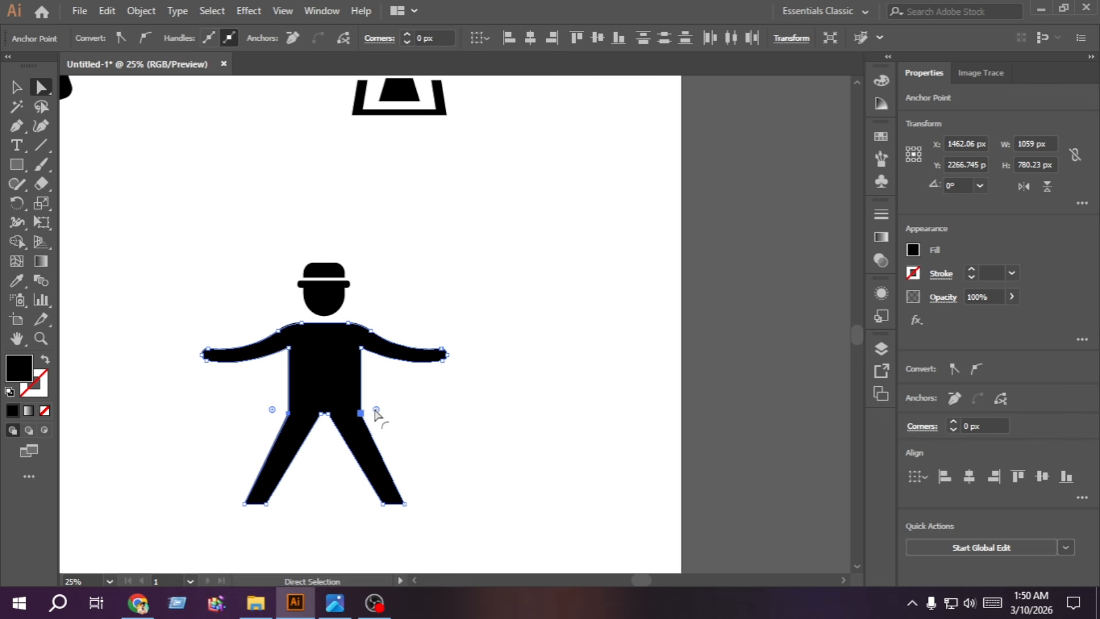
pyautogui.moveTo(375, 410); pyautogui.dragTo(448, 442)
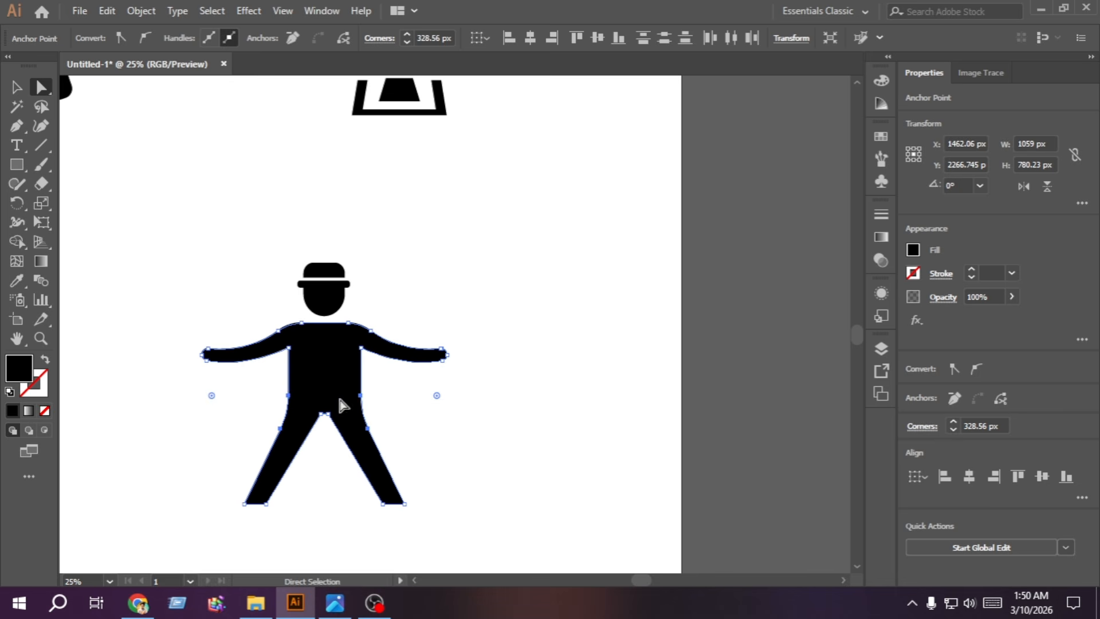
pyautogui.click(141, 250)
pyautogui.press('v')
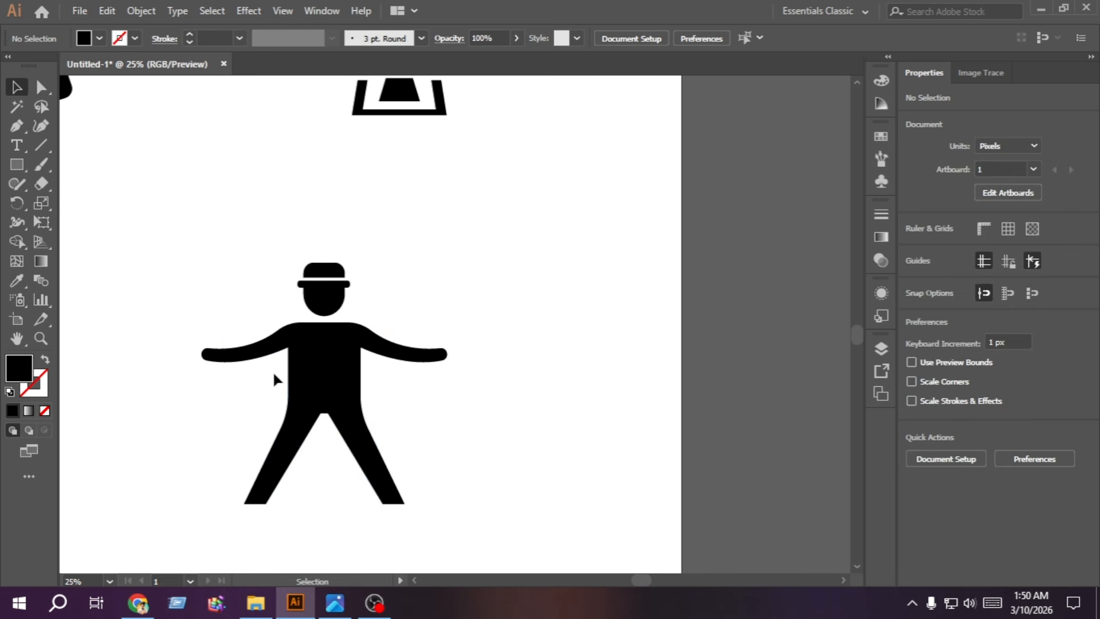
# Step: Draw a vertical bar about 66 x 364 px to the right of the figure, and add a three-sided polygon with a 50 px radius
pyautogui.click(18, 167)
pyautogui.moveTo(538, 263); pyautogui.dragTo(554, 346)
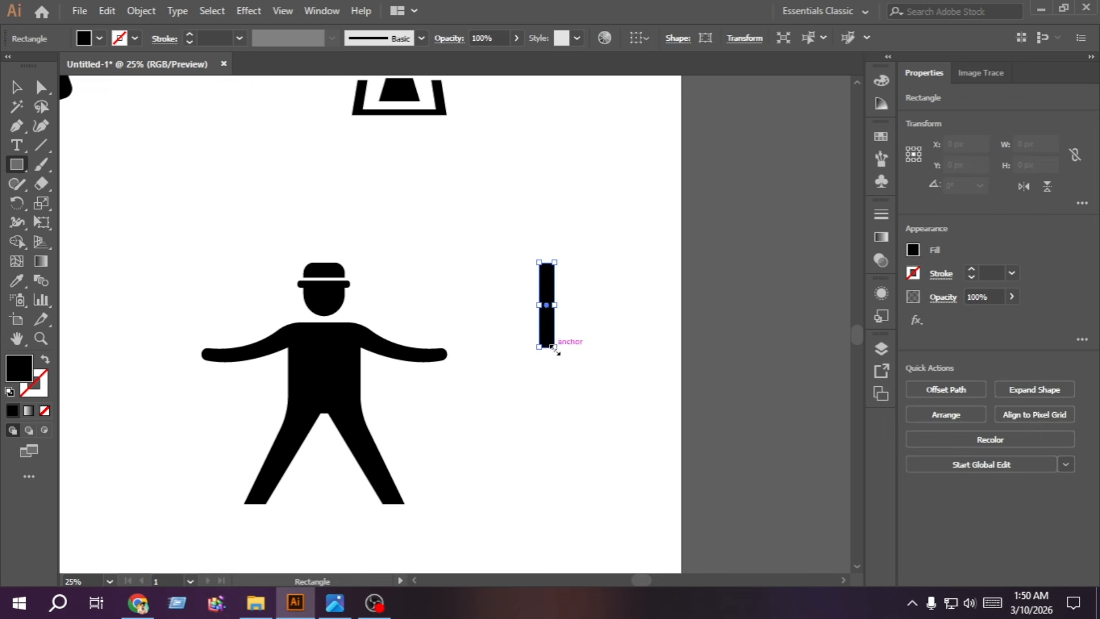
pyautogui.moveTo(17, 163); pyautogui.dragTo(90, 221)
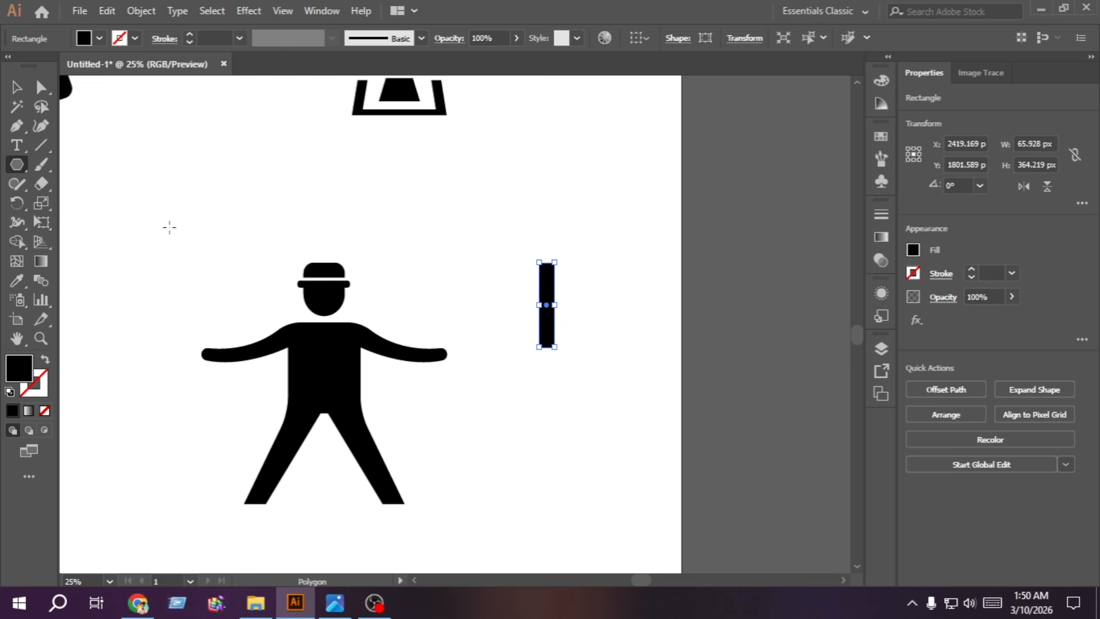
pyautogui.click(437, 234)
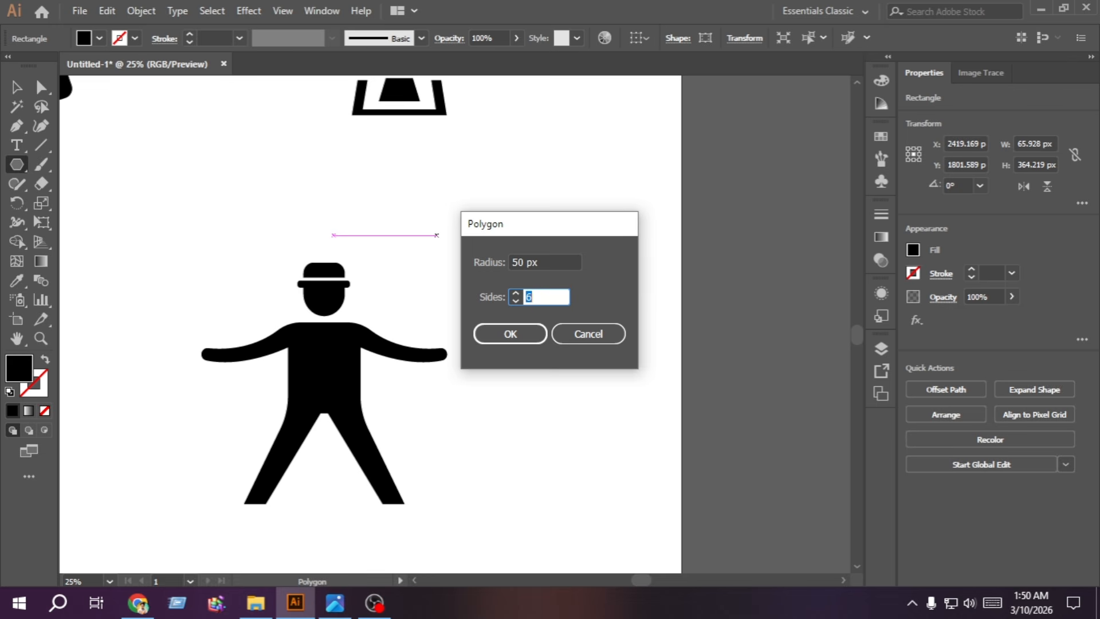
pyautogui.write('3')
pyautogui.press('Return')
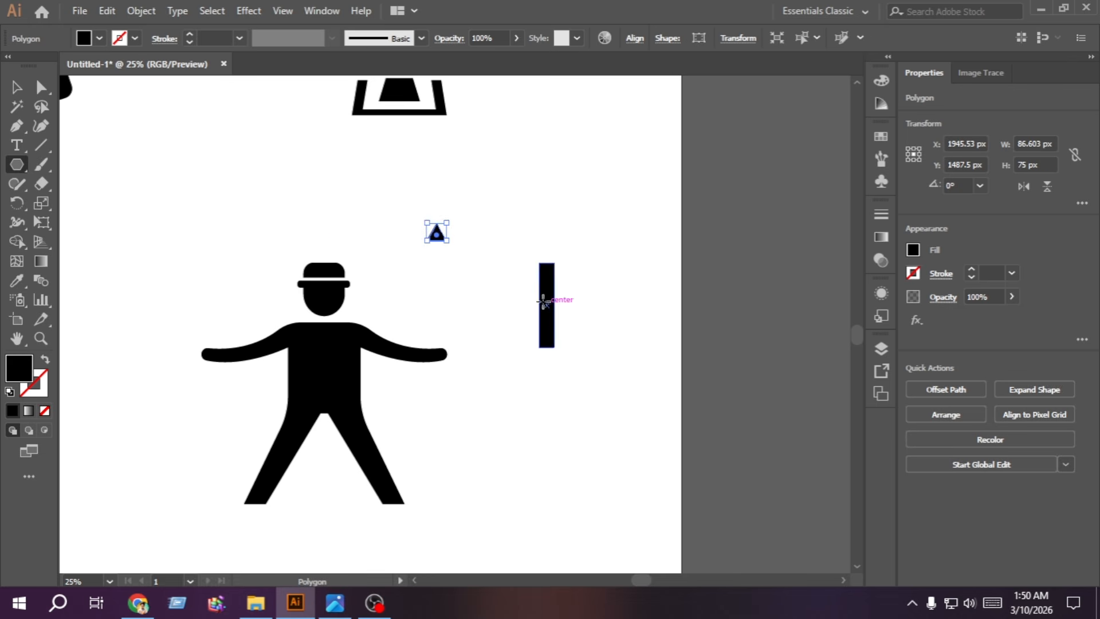
# Step: Enlarge the triangle to about 208 px wide and centre it horizontally just above the bar
pyautogui.click(14, 86)
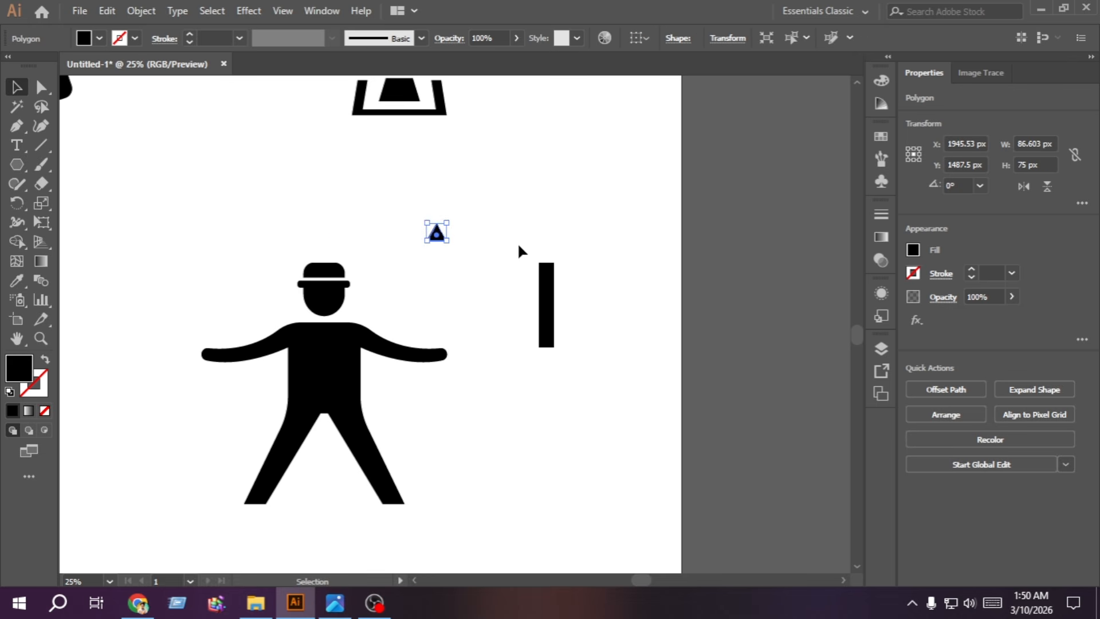
pyautogui.moveTo(448, 243); pyautogui.dragTo(545, 233)
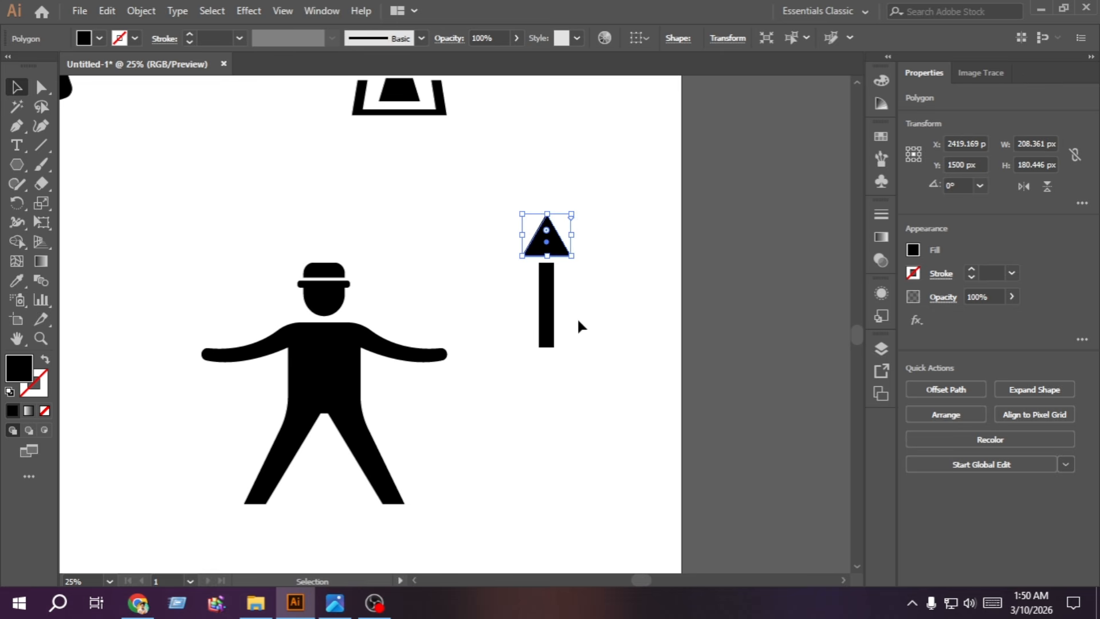
pyautogui.moveTo(576, 317); pyautogui.dragTo(519, 218)
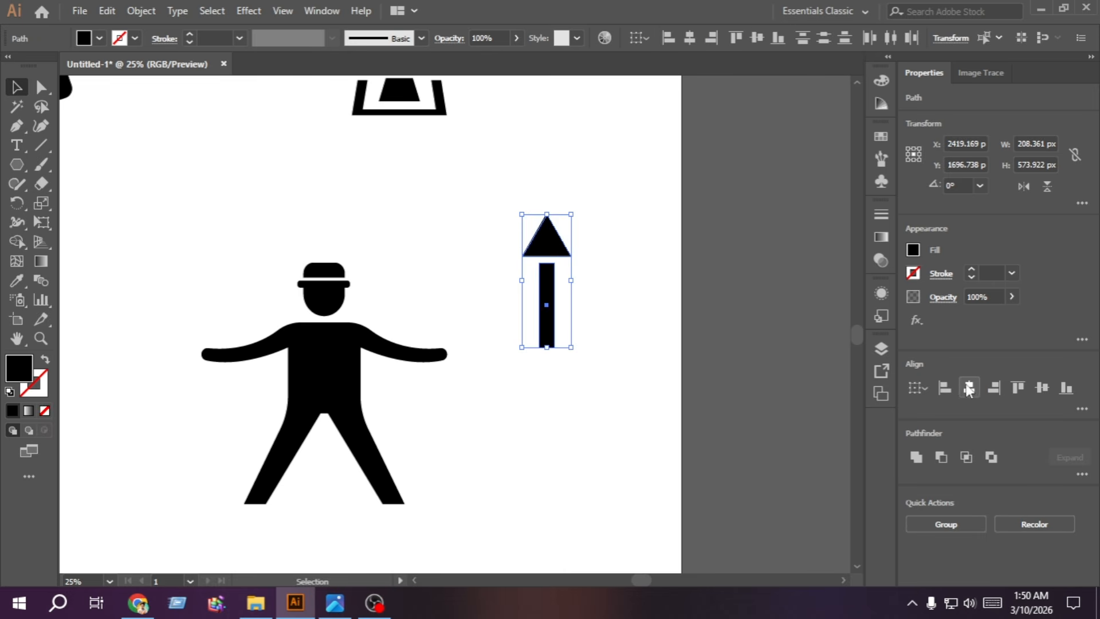
pyautogui.click(637, 378)
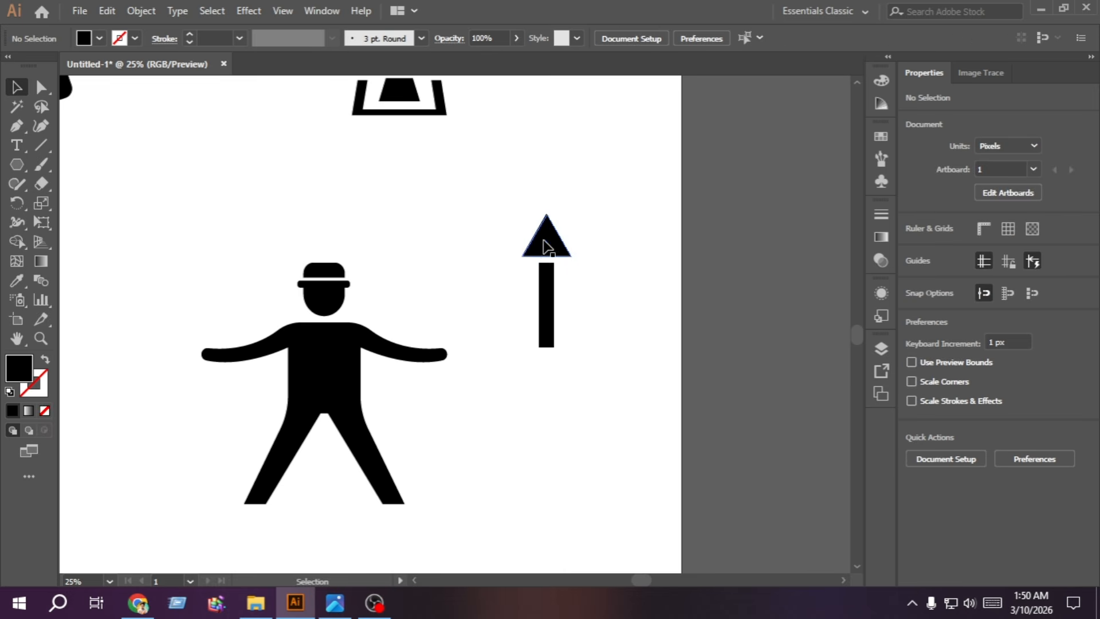
# Step: Move the triangle straight down until it overlaps the upper end of the bar
pyautogui.click(546, 245)
pyautogui.hotkey('shift', 'Down')
pyautogui.hotkey('shift', 'Down')
pyautogui.hotkey('shift', 'Down')
pyautogui.hotkey('shift', 'Down')
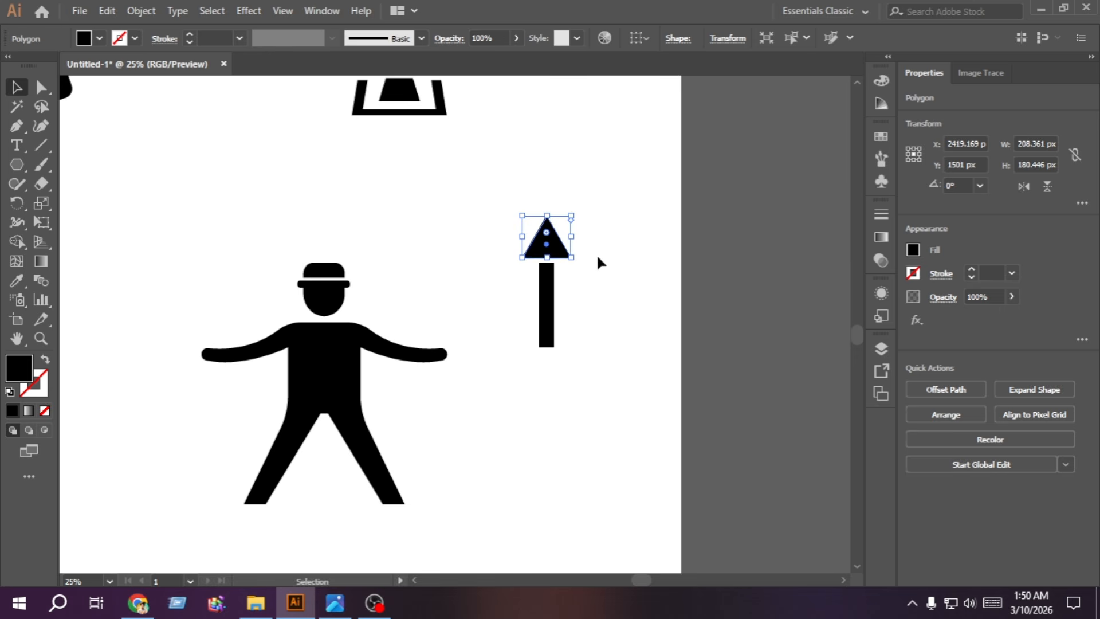
pyautogui.hotkey('shift', 'Down')
pyautogui.hotkey('shift', 'Down')
pyautogui.hotkey('shift', 'Down')
pyautogui.hotkey('shift', 'Down')
pyautogui.hotkey('shift', 'Down')
pyautogui.hotkey('shift', 'Down')
pyautogui.hotkey('shift', 'Down')
pyautogui.hotkey('shift', 'Down')
pyautogui.hotkey('shift', 'Down')
pyautogui.hotkey('shift', 'Down')
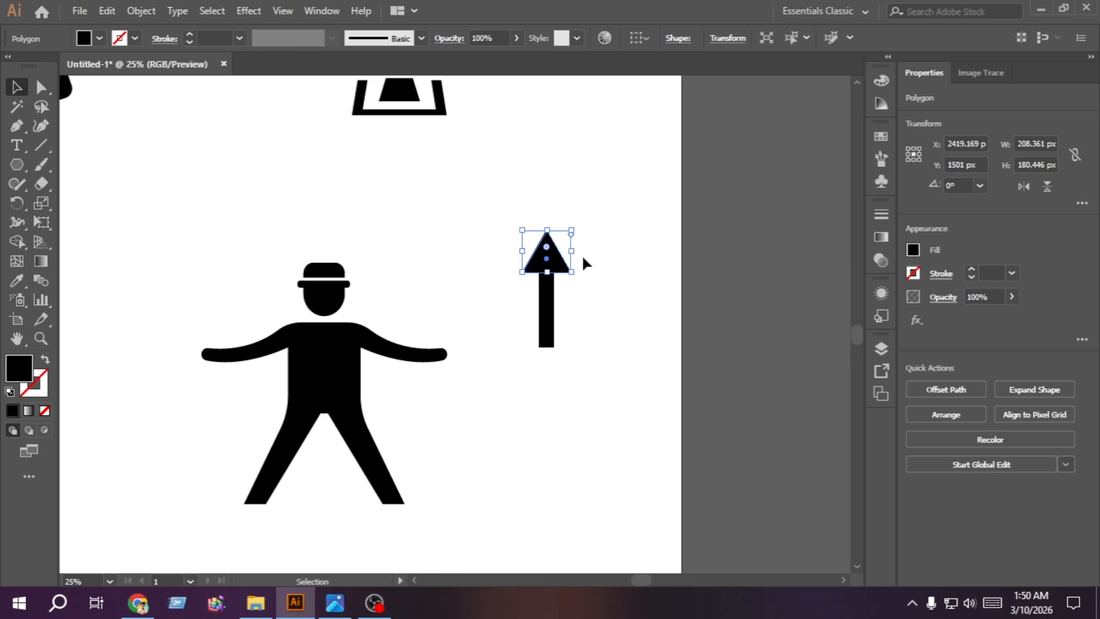
# Step: Merge the triangle and the bar into a single arrow shape with Shape Builder
pyautogui.moveTo(582, 319); pyautogui.dragTo(504, 252)
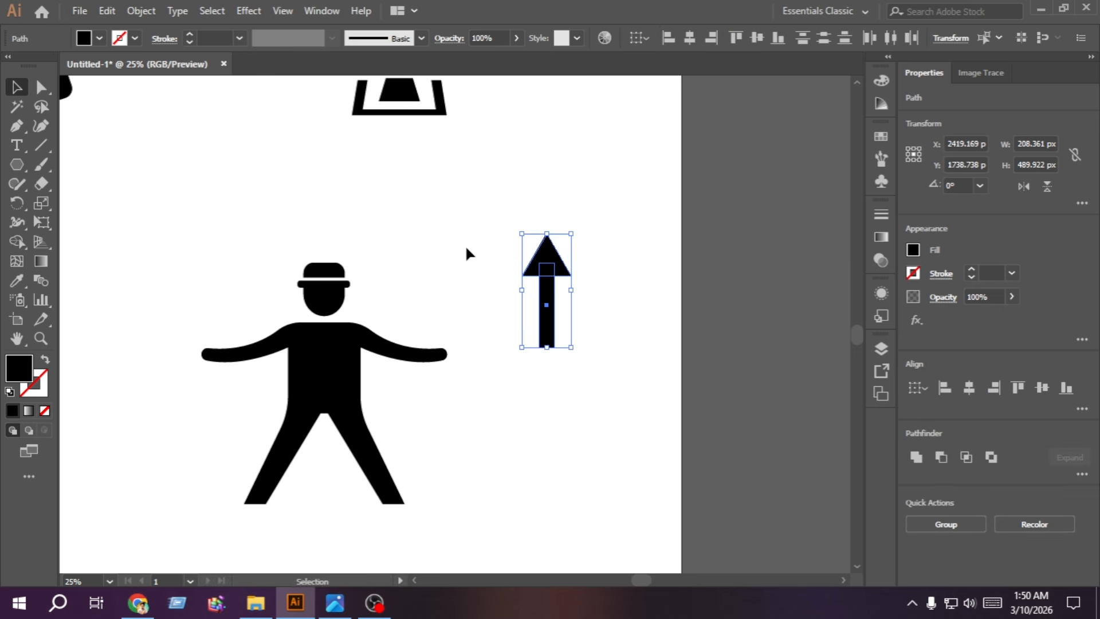
pyautogui.click(17, 244)
pyautogui.moveTo(543, 320); pyautogui.dragTo(404, 261)
# Step: Keep one full-size arrow beside the artboard, and place a smaller one at 315° above the figure's right-hand arm, pointing up and outward
pyautogui.click(16, 87)
pyautogui.click(351, 184)
pyautogui.moveTo(416, 312)
pyautogui.mouseDown()
pyautogui.moveTo(408, 296)
pyautogui.moveTo(405, 309)
pyautogui.mouseUp()
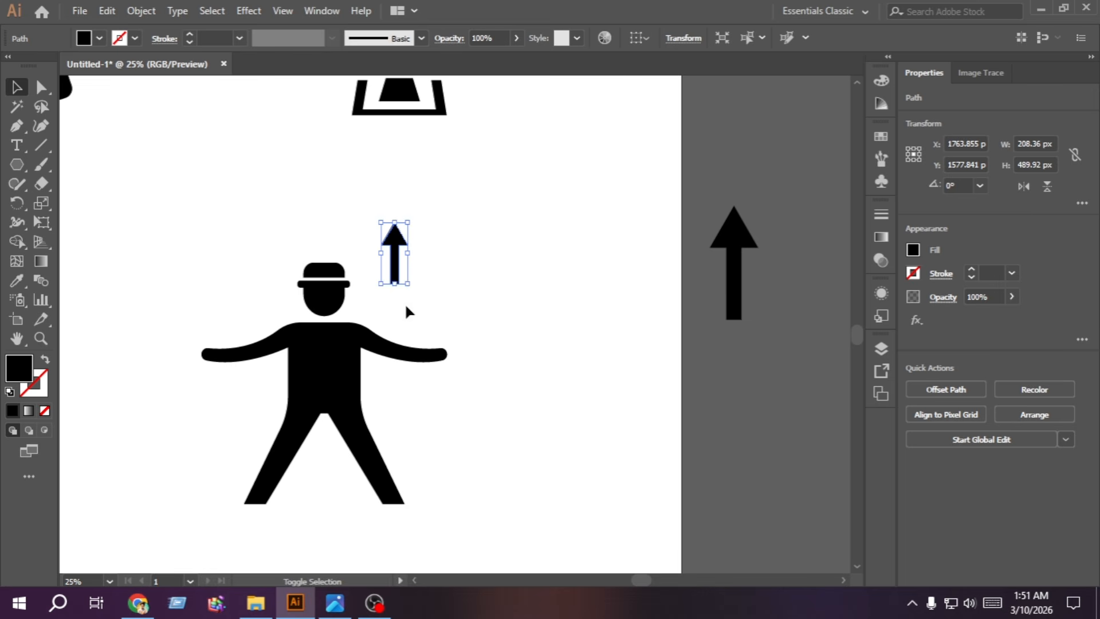
pyautogui.moveTo(398, 272); pyautogui.dragTo(410, 329)
pyautogui.moveTo(407, 261); pyautogui.dragTo(413, 294)
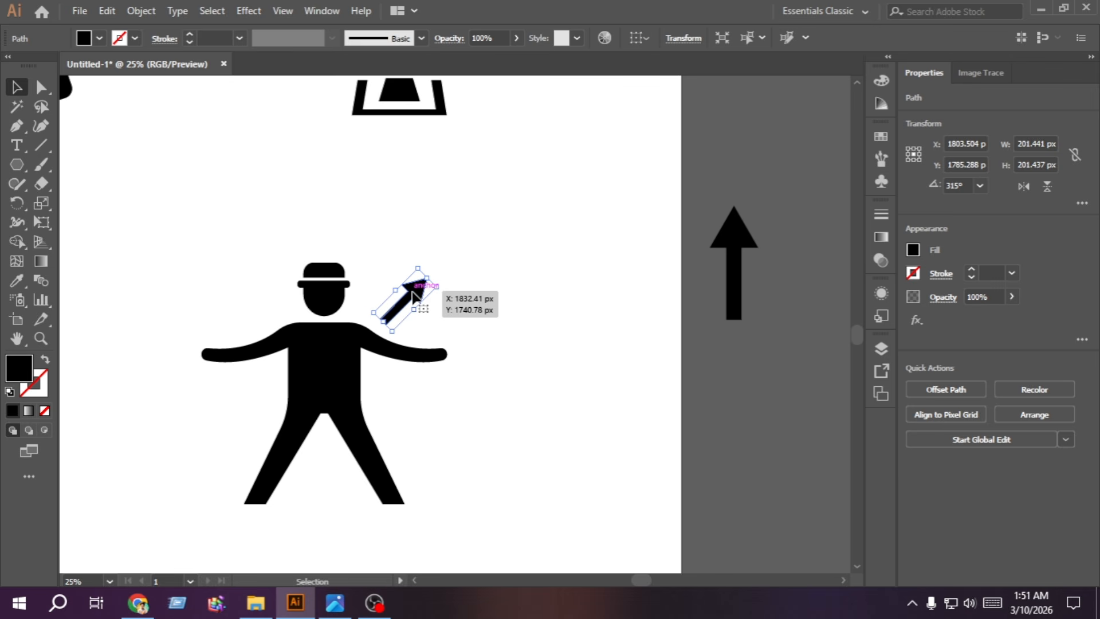
# Step: Reflect a copy of the diagonal arrow across the vertical axis and place it above the opposite arm
pyautogui.rightClick(413, 293)
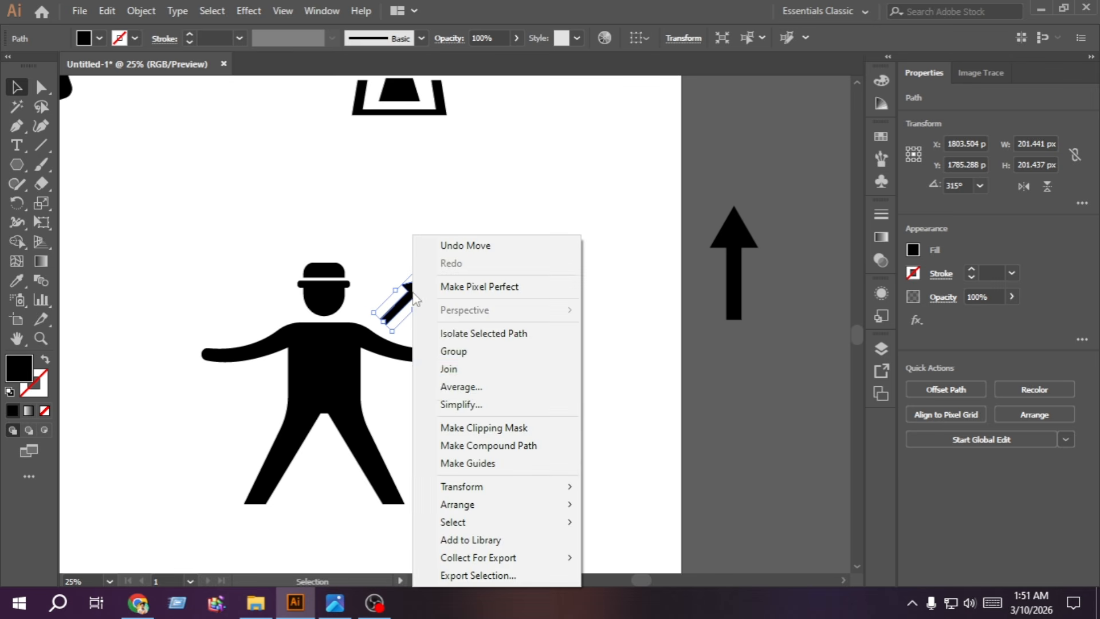
pyautogui.moveTo(507, 489)
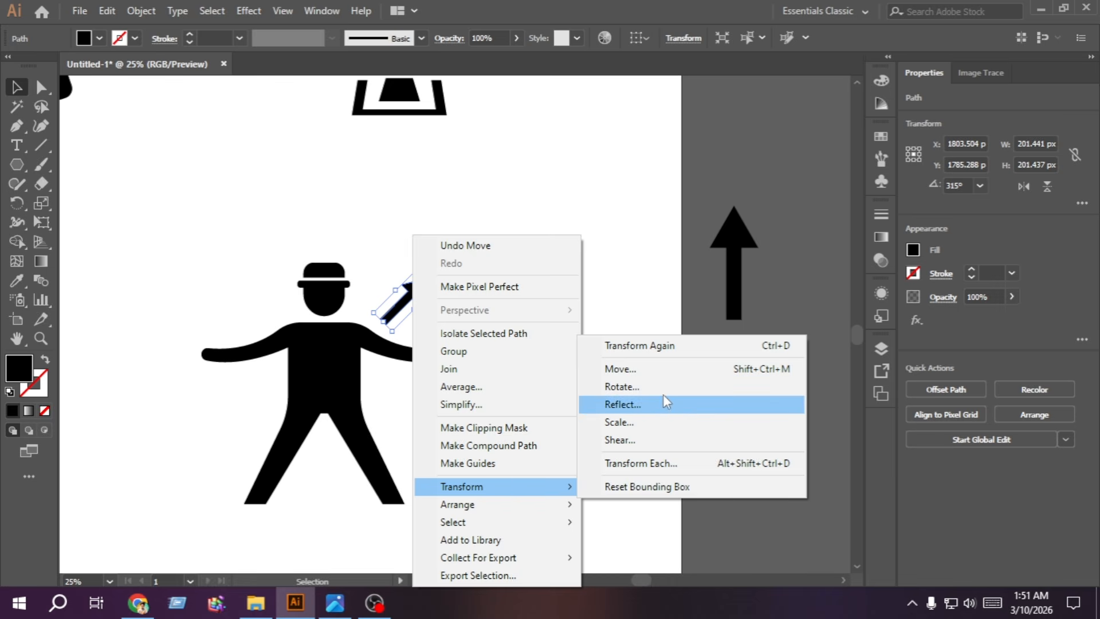
pyautogui.click(658, 412)
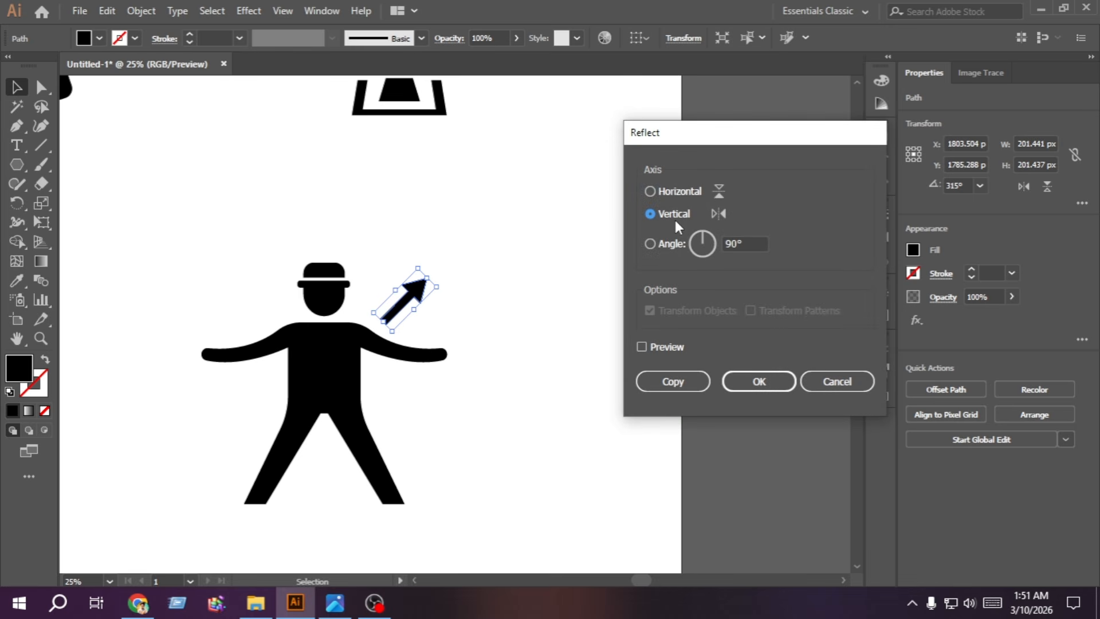
pyautogui.click(678, 384)
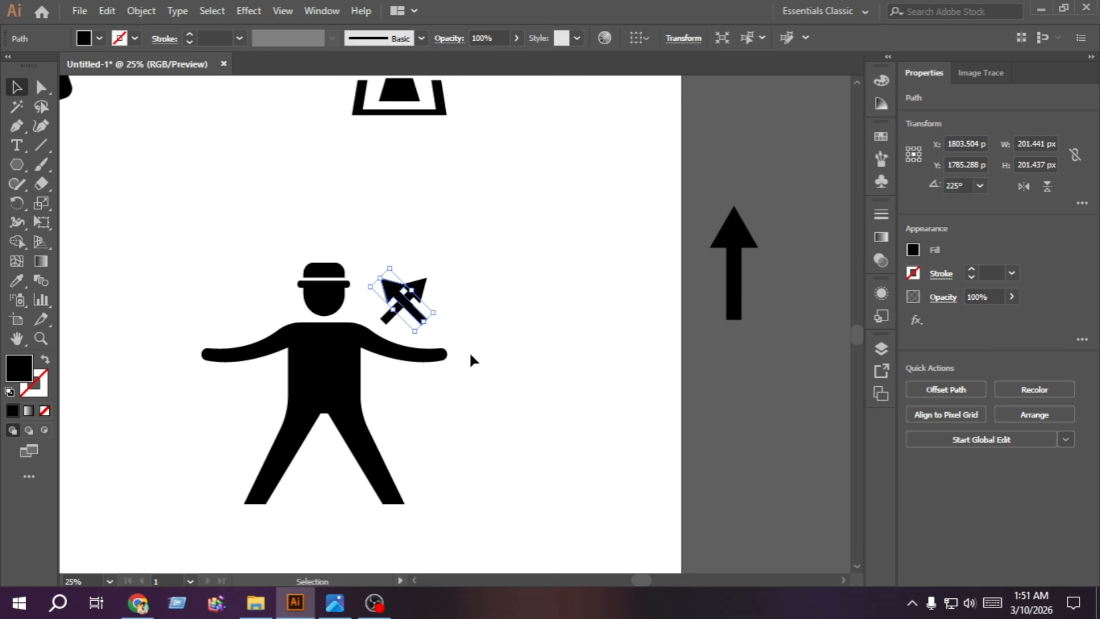
pyautogui.moveTo(368, 284); pyautogui.dragTo(234, 292)
pyautogui.click(319, 351)
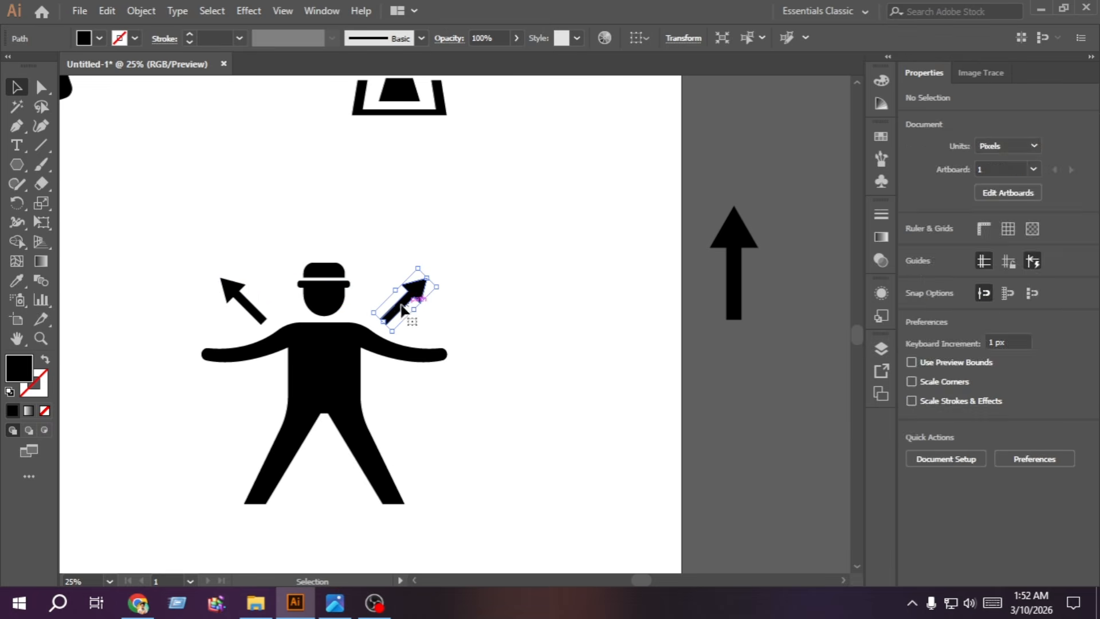
# Step: Group the two upper diagonal arrows and reflect a copy of the group across the horizontal axis
pyautogui.click(407, 299)
pyautogui.keyDown('shift'); pyautogui.click(249, 308); pyautogui.keyUp('shift')
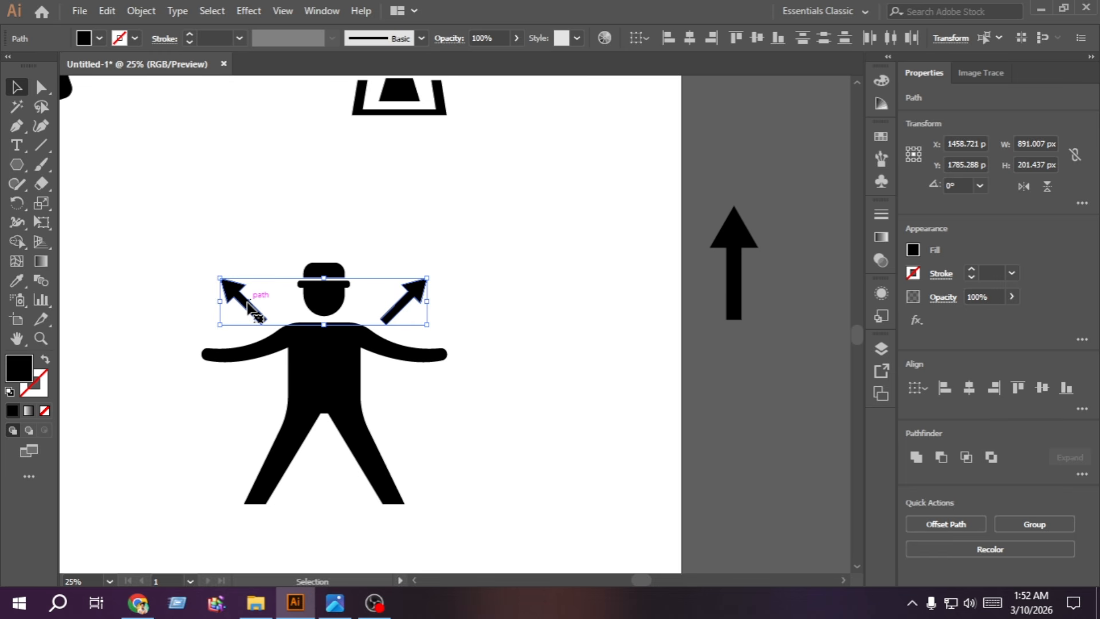
pyautogui.hotkey('ctrl', 'g')
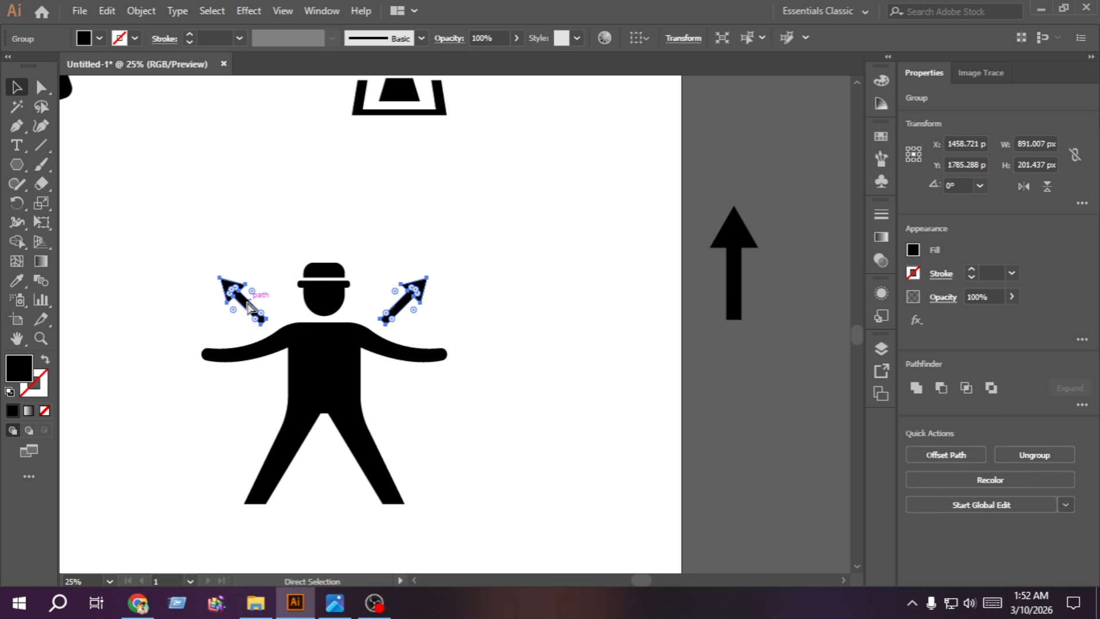
pyautogui.rightClick(248, 304)
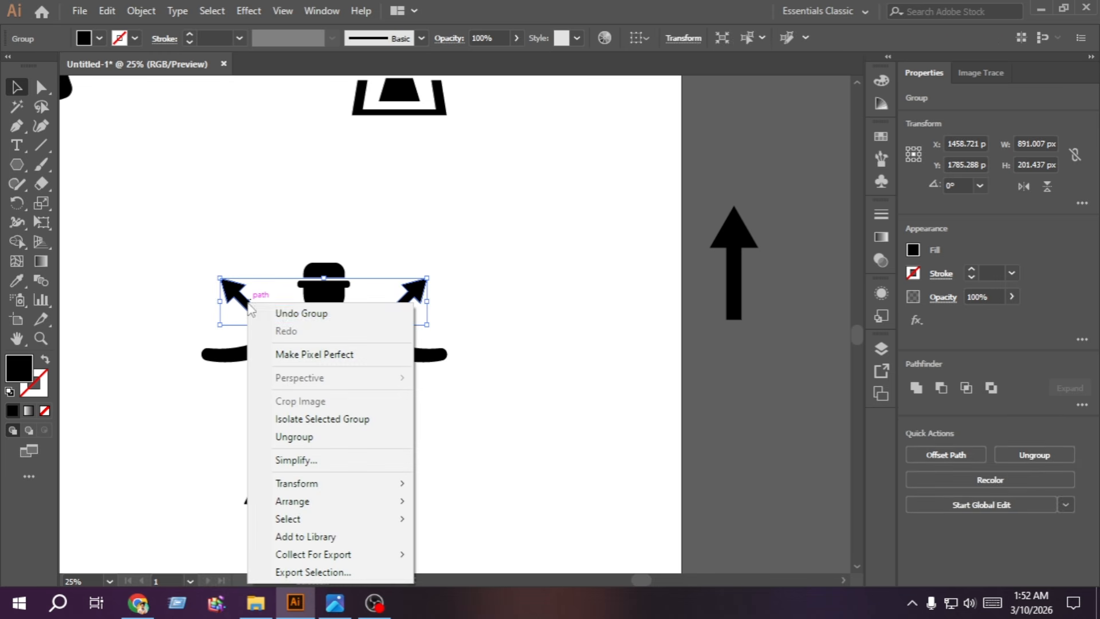
pyautogui.moveTo(324, 485)
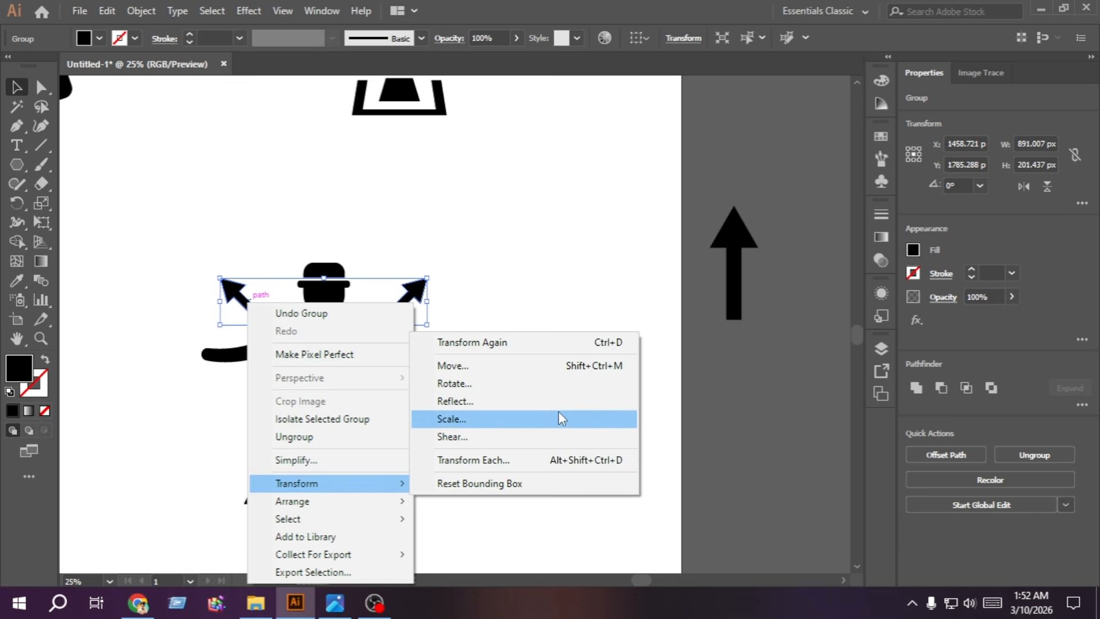
pyautogui.click(538, 400)
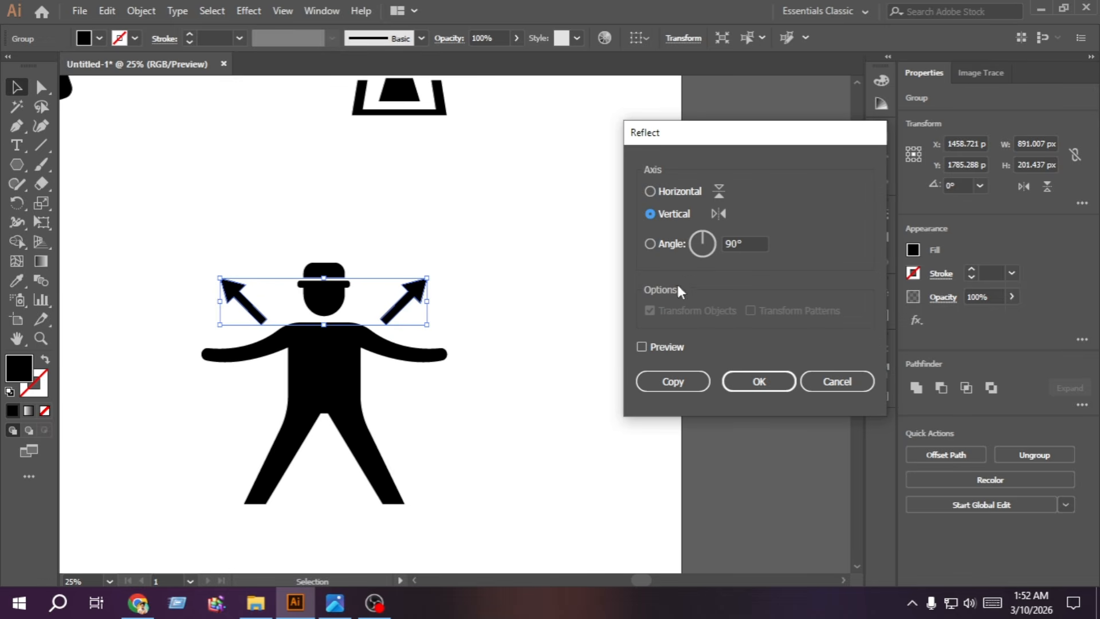
pyautogui.click(671, 191)
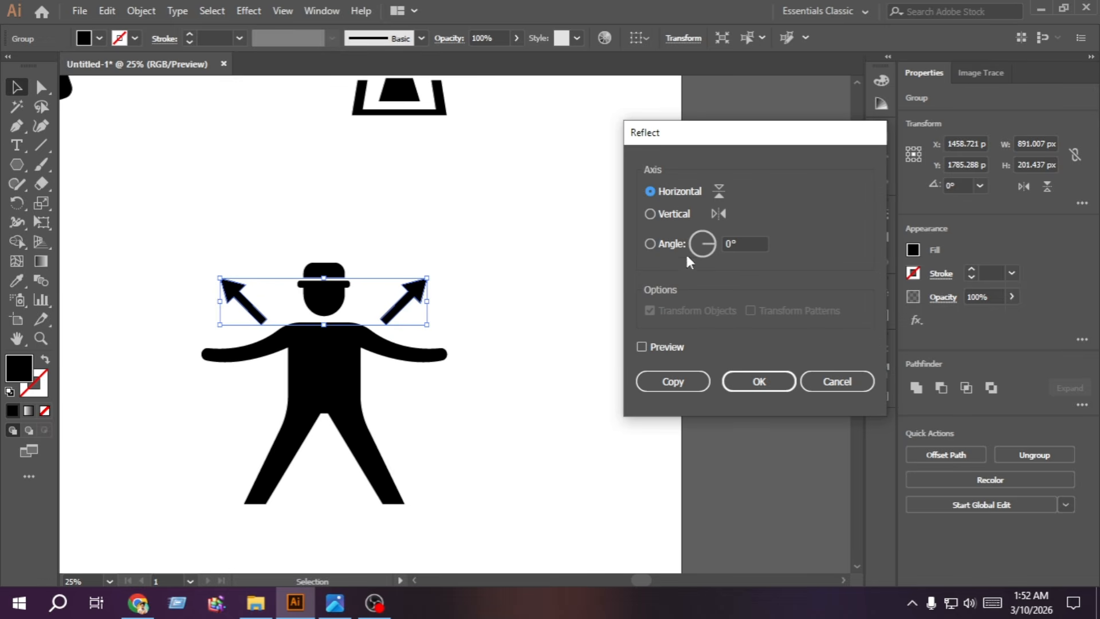
pyautogui.click(673, 381)
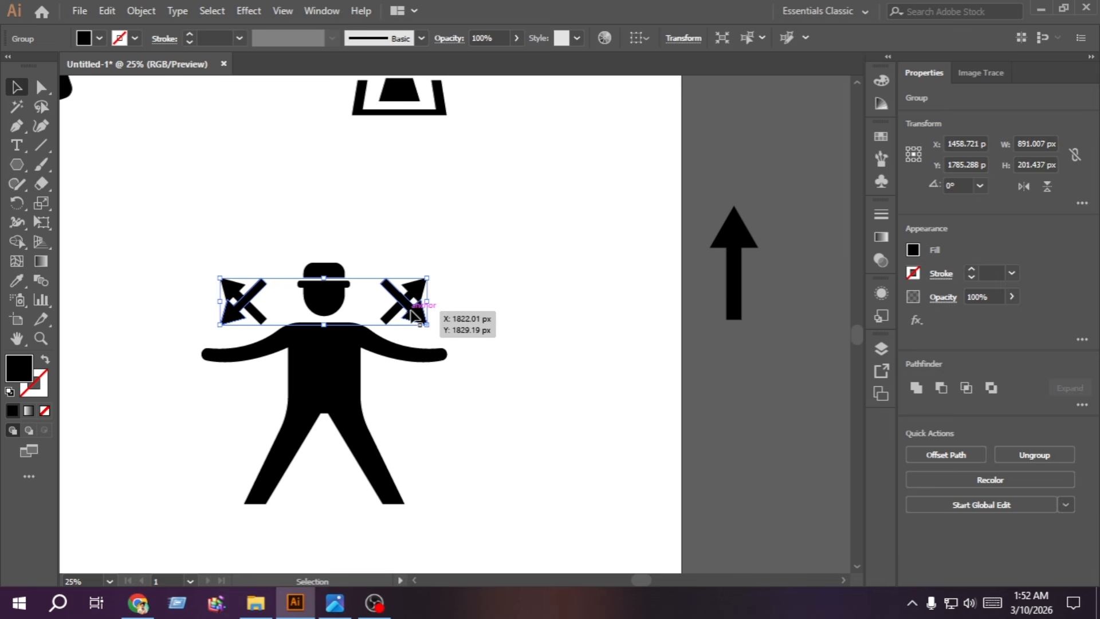
# Step: Move the reflected arrow pair down beside the legs and scale it down slightly
pyautogui.click(420, 393)
pyautogui.moveTo(414, 324); pyautogui.dragTo(422, 440)
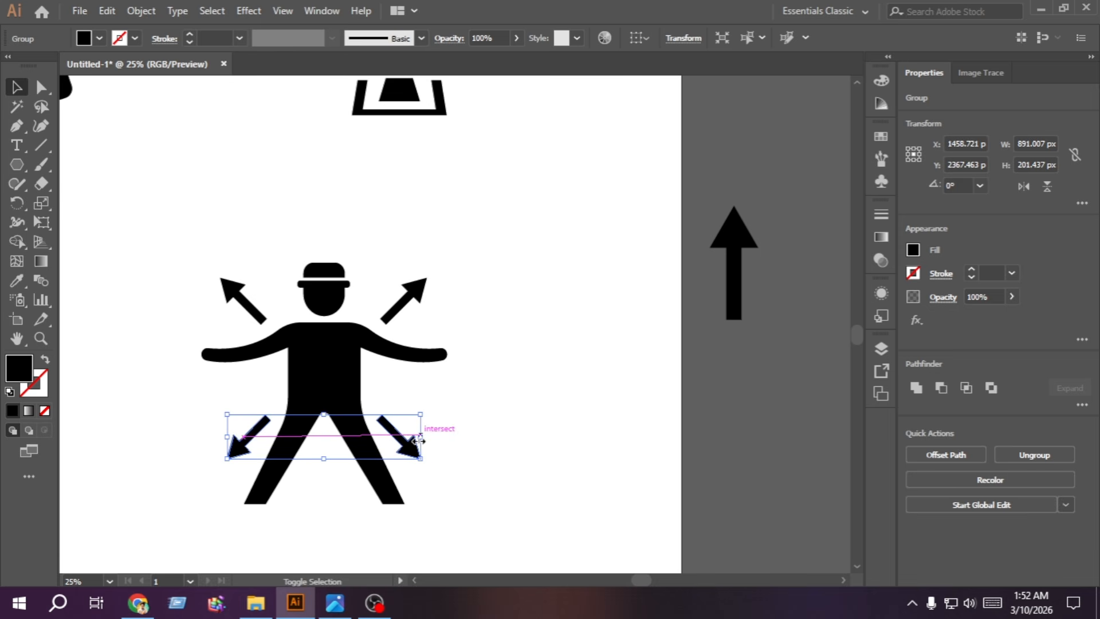
pyautogui.click(452, 445)
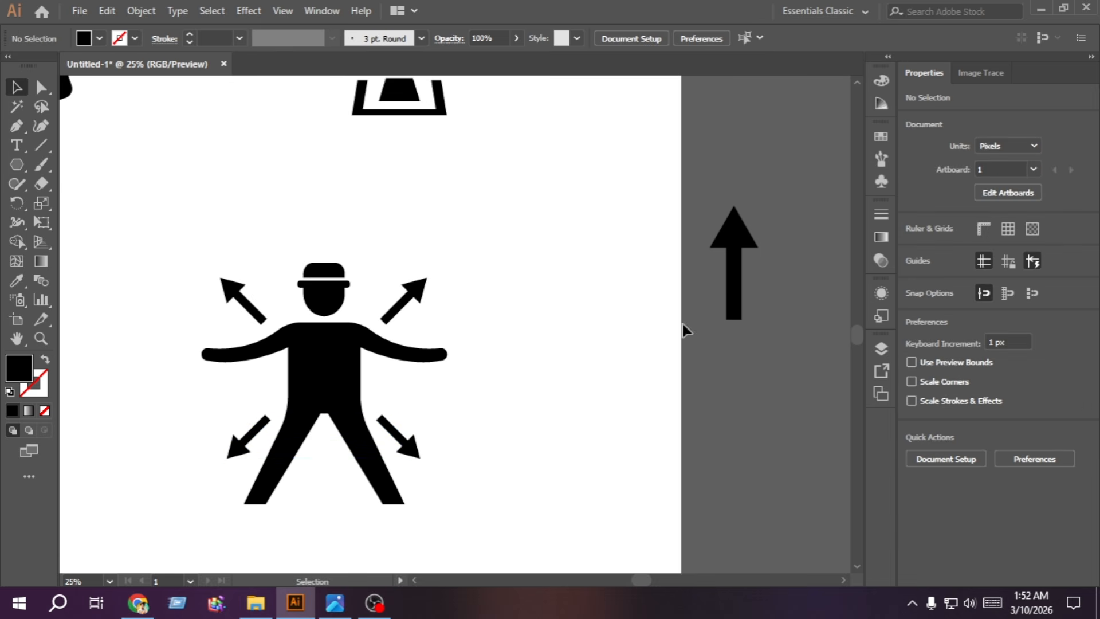
# Step: Rotate the full-size arrow to point right, shrink it to about 226 px wide, and place it beside the torso under the right-hand arm
pyautogui.moveTo(734, 281); pyautogui.dragTo(516, 387)
pyautogui.moveTo(537, 437); pyautogui.dragTo(450, 417)
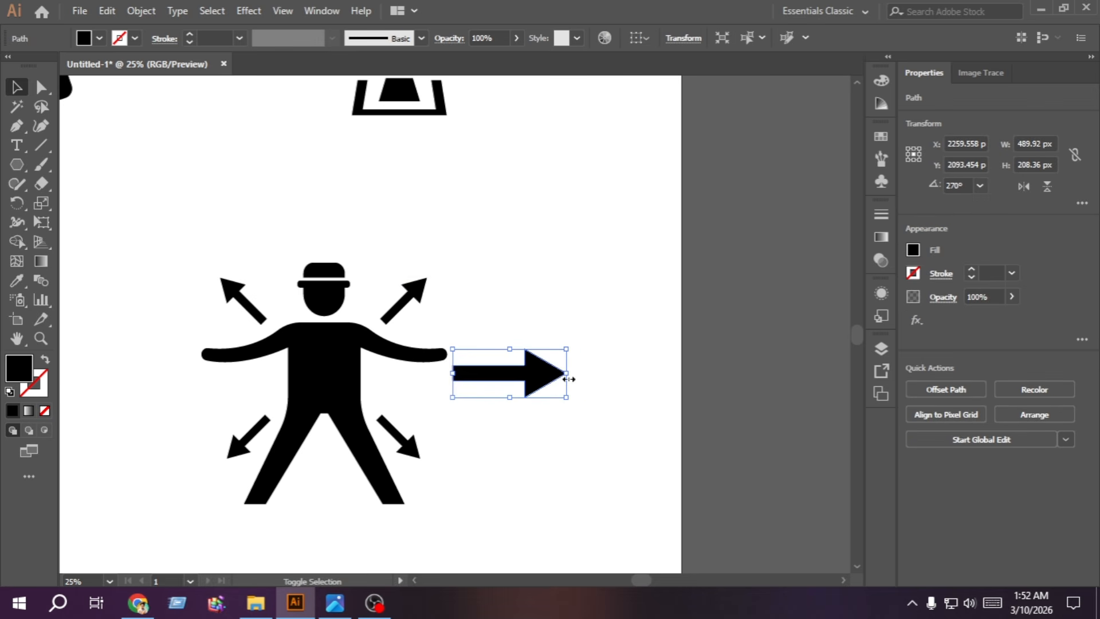
pyautogui.moveTo(567, 378); pyautogui.dragTo(416, 387)
# Step: Reflect a copy of the horizontal arrow across the vertical axis and position it beside the torso under the opposite arm
pyautogui.rightClick(416, 388)
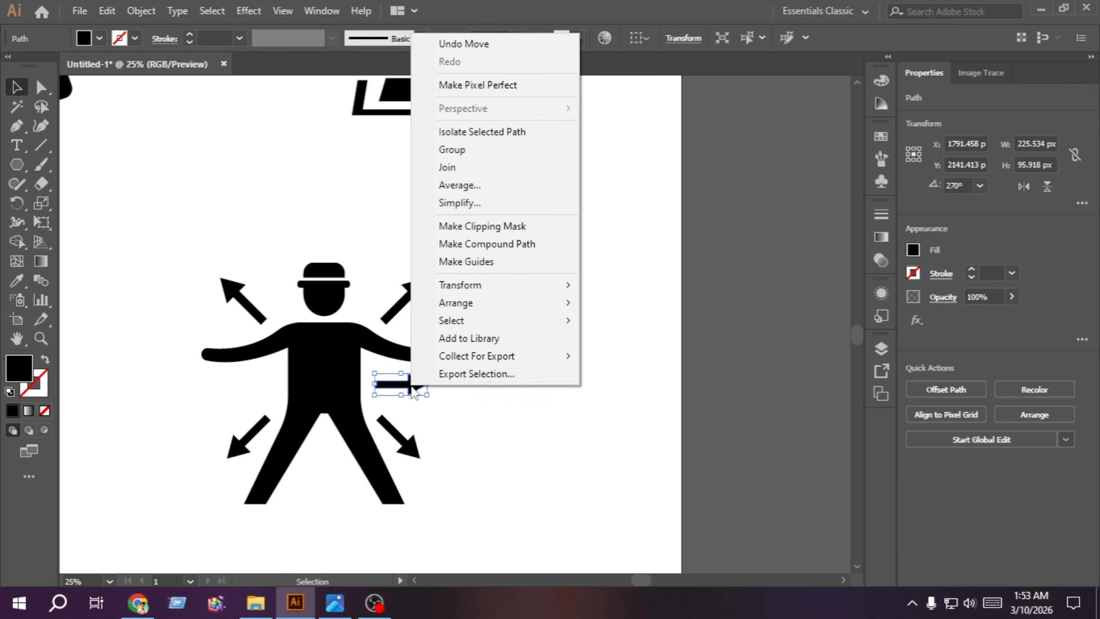
pyautogui.moveTo(533, 287)
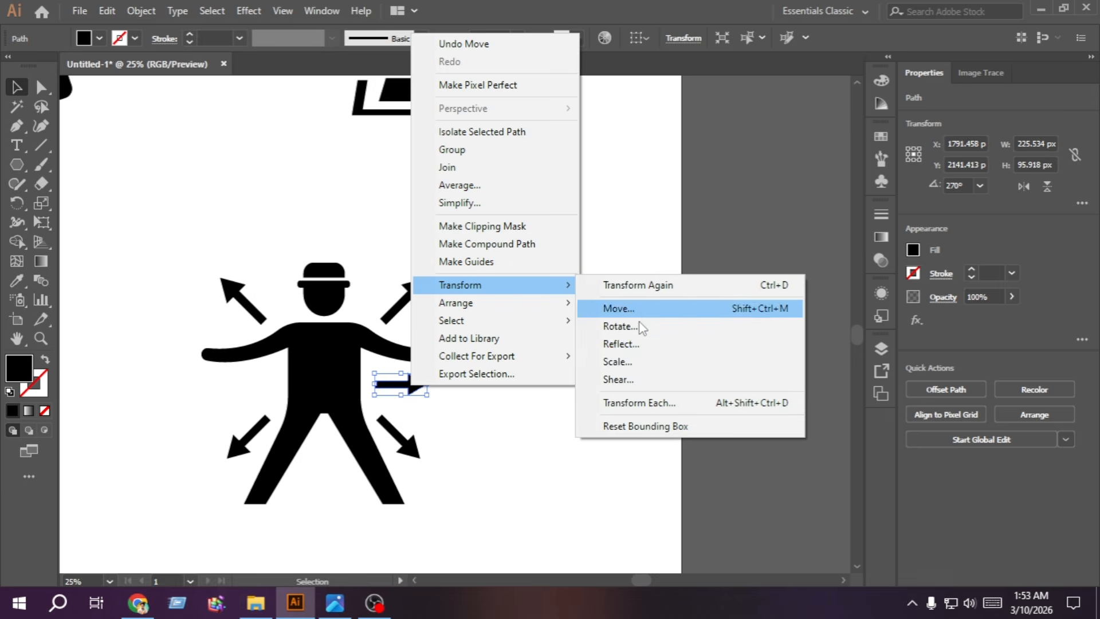
pyautogui.click(621, 344)
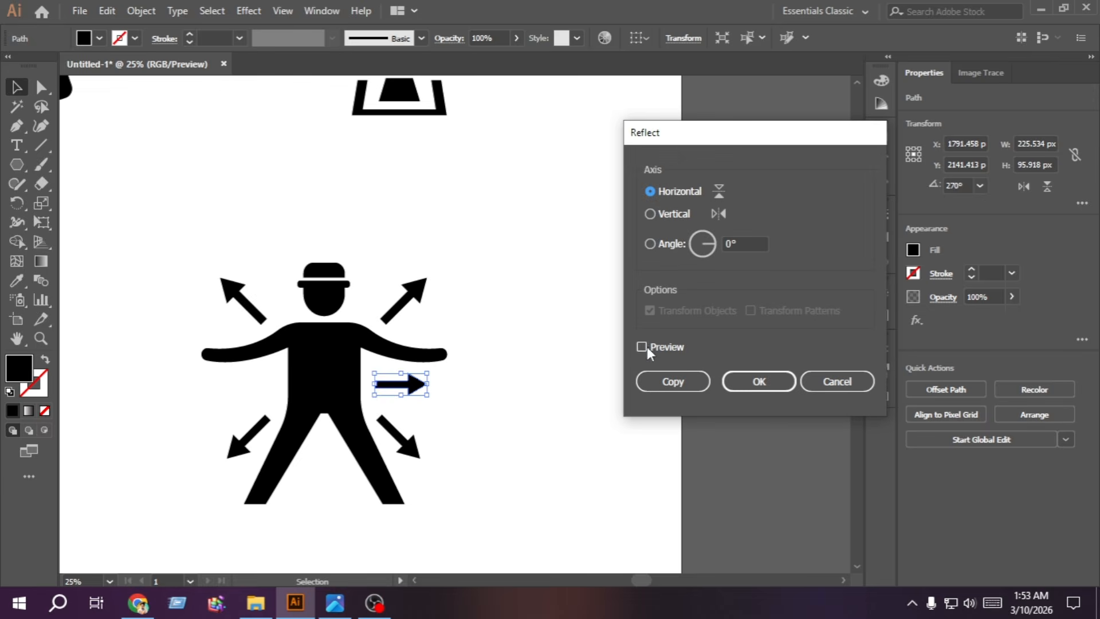
pyautogui.click(650, 214)
pyautogui.click(673, 381)
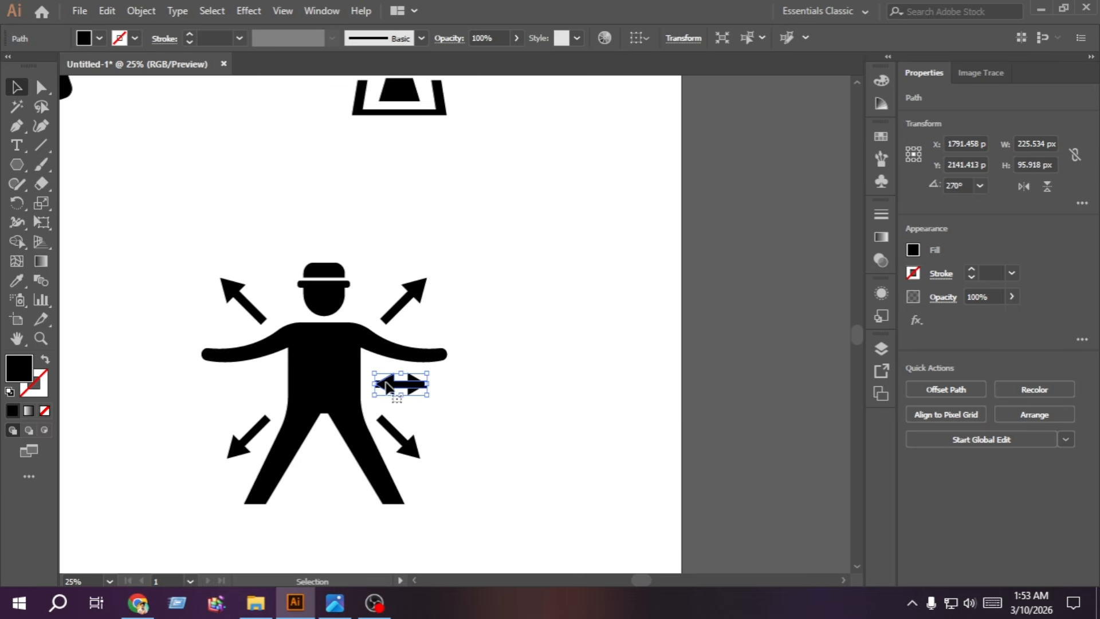
pyautogui.moveTo(406, 393); pyautogui.dragTo(220, 377)
pyautogui.hotkey('shift', 'Right')
pyautogui.hotkey('shift', 'Right')
pyautogui.hotkey('shift', 'Right')
pyautogui.hotkey('shift', 'Right')
pyautogui.hotkey('shift', 'Right')
pyautogui.hotkey('shift', 'Right')
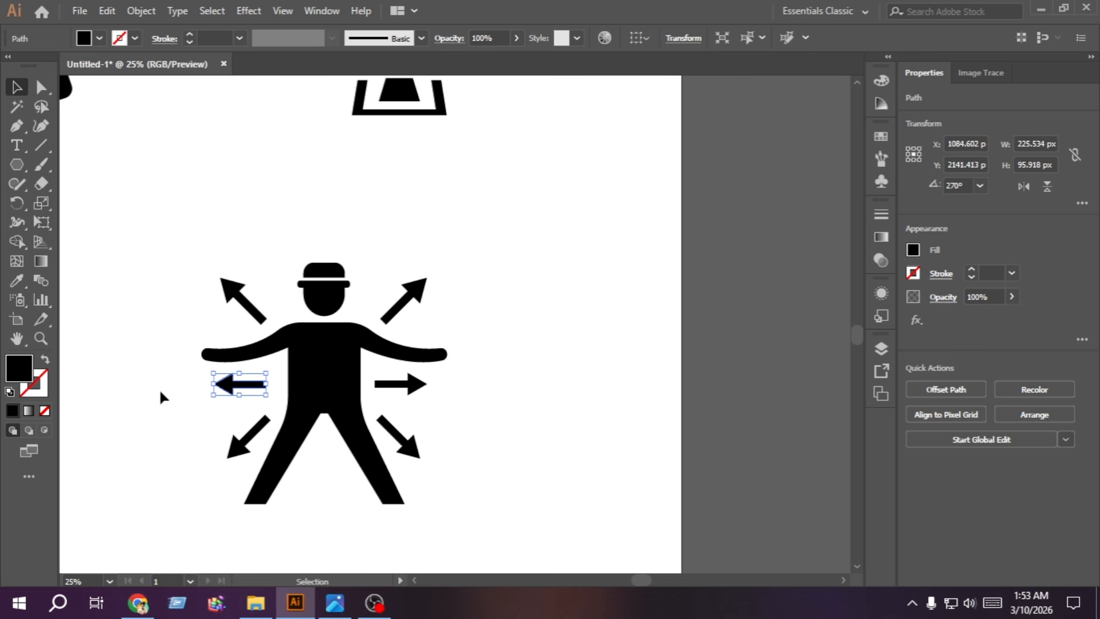
pyautogui.click(159, 387)
# Step: Draw a five-pointed star about 81 px wide centred above the hat, and shift it down closer to the hat
pyautogui.click(8, 171)
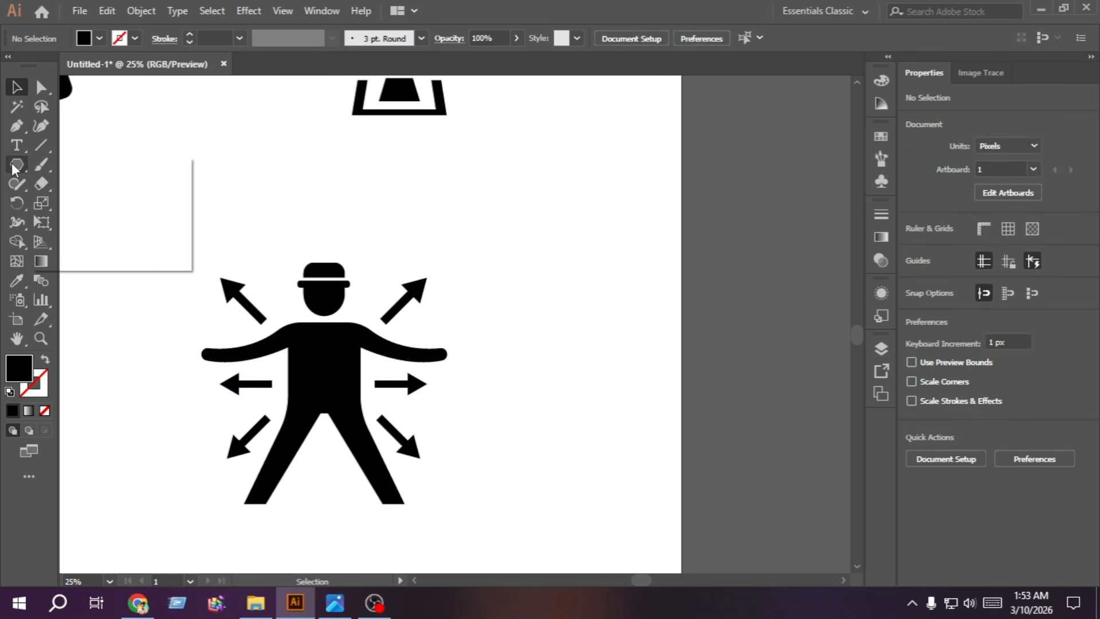
pyautogui.click(126, 240)
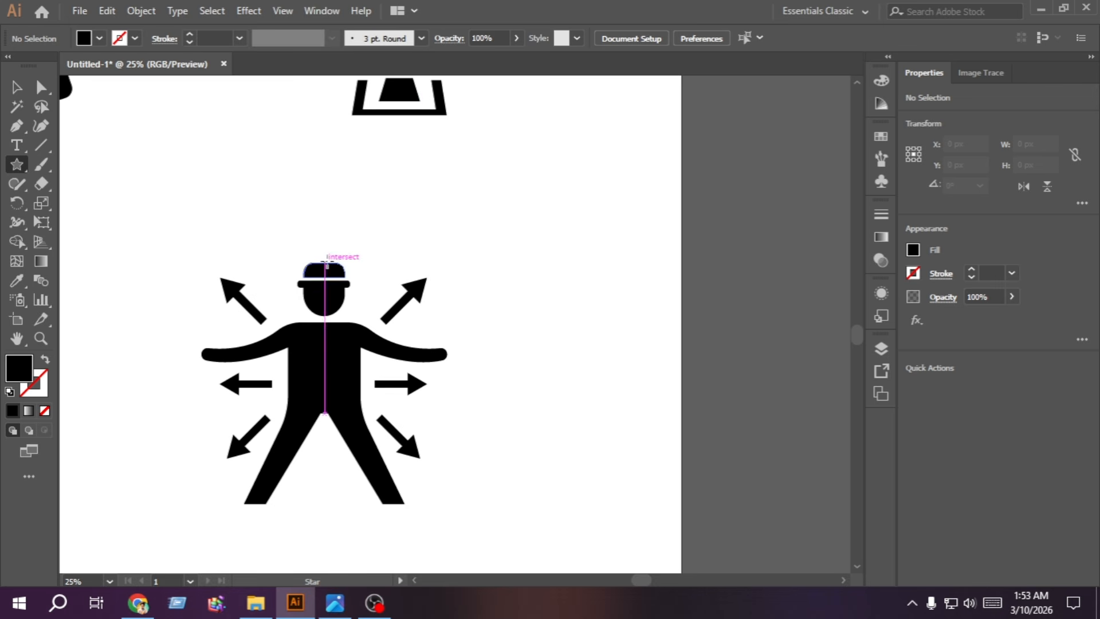
pyautogui.moveTo(325, 231); pyautogui.dragTo(328, 236)
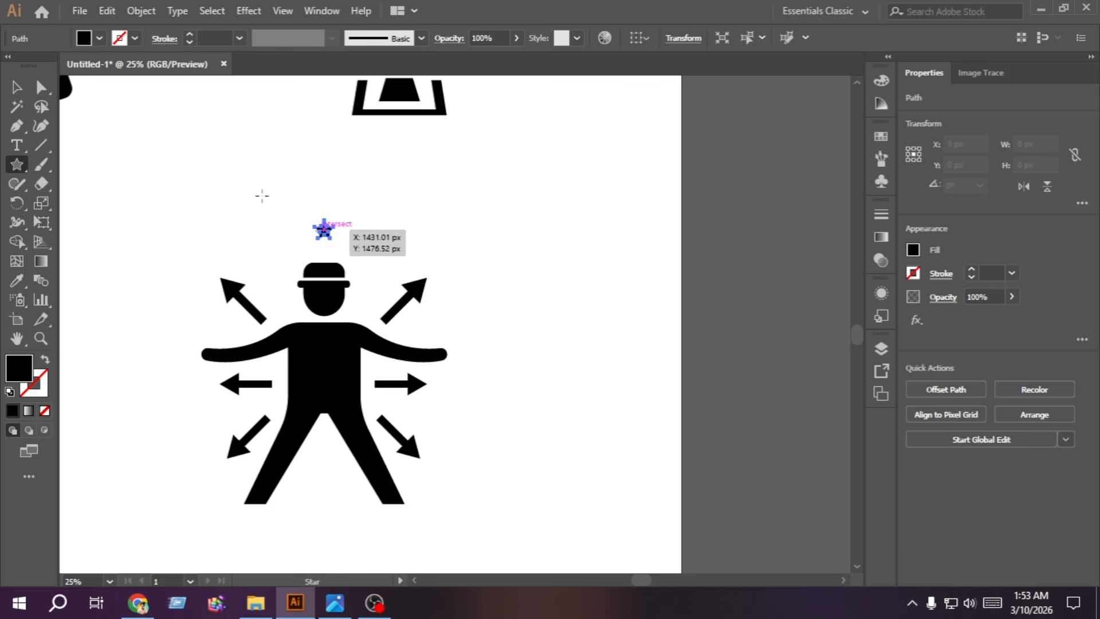
pyautogui.click(16, 87)
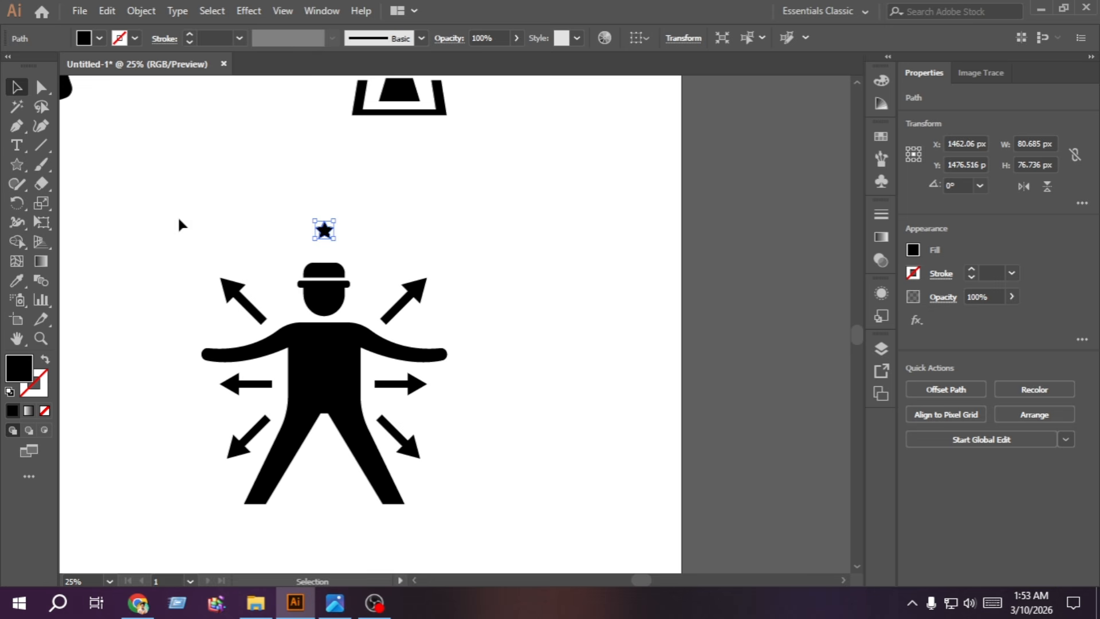
pyautogui.press('Down')
pyautogui.hotkey('shift', 'Down')
pyautogui.hotkey('shift', 'Down')
pyautogui.hotkey('shift', 'Down')
pyautogui.hotkey('shift', 'Down')
# Step: Group the figure with its arrows and star, and move the group right, clear of the person-and-bowl icon
pyautogui.moveTo(475, 516); pyautogui.dragTo(167, 222)
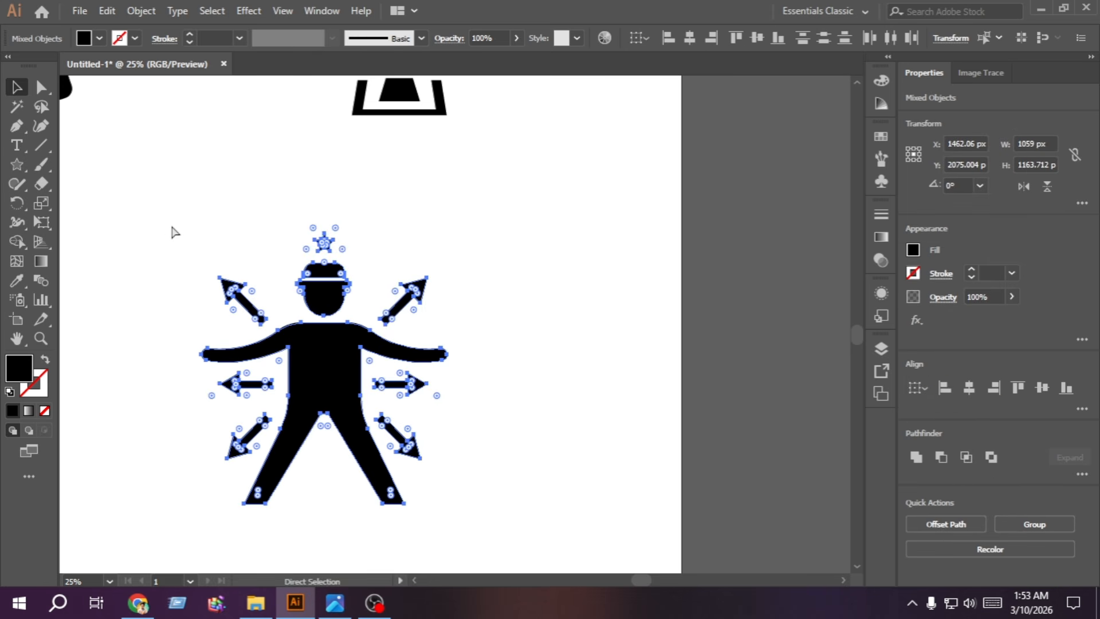
pyautogui.hotkey('ctrl', 'g')
pyautogui.hotkey('ctrl', '0')
pyautogui.click(668, 358)
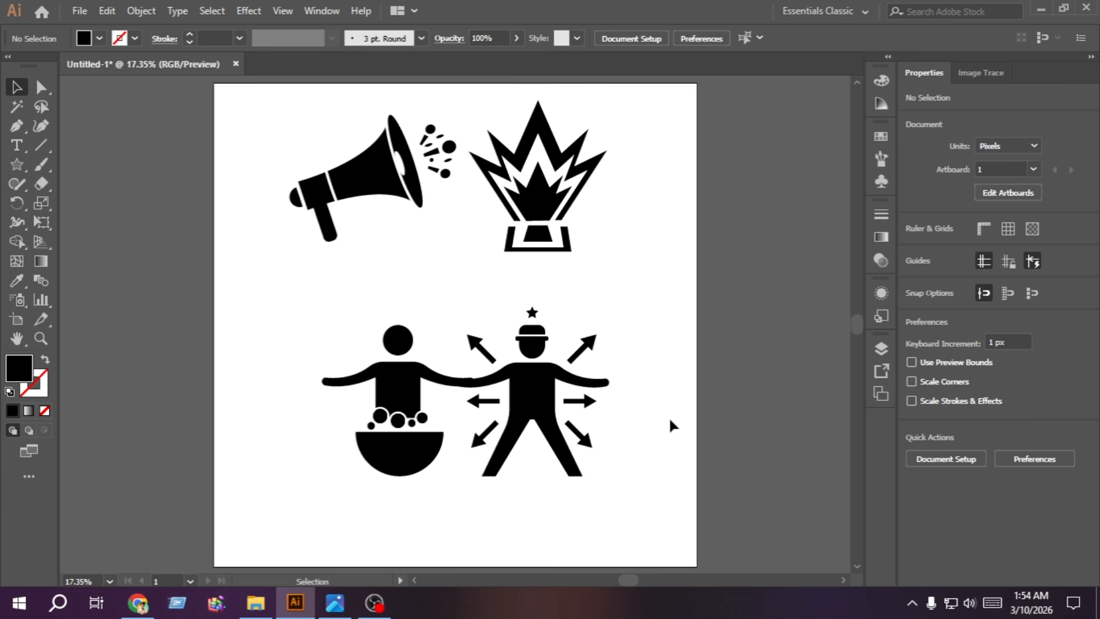
pyautogui.moveTo(533, 393); pyautogui.dragTo(597, 393)
pyautogui.click(491, 413)
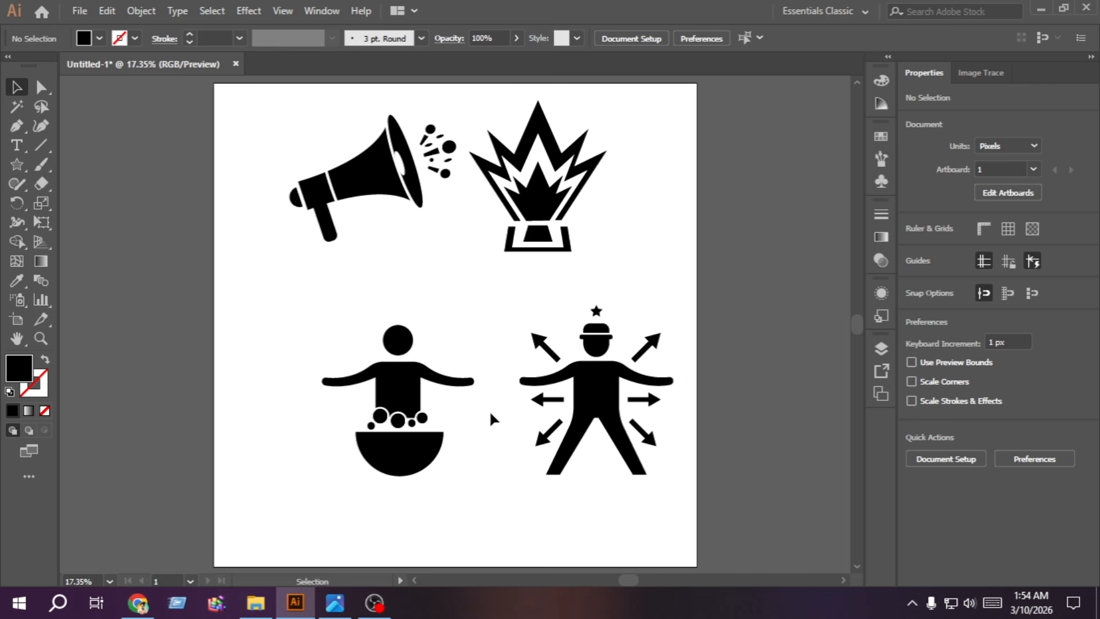